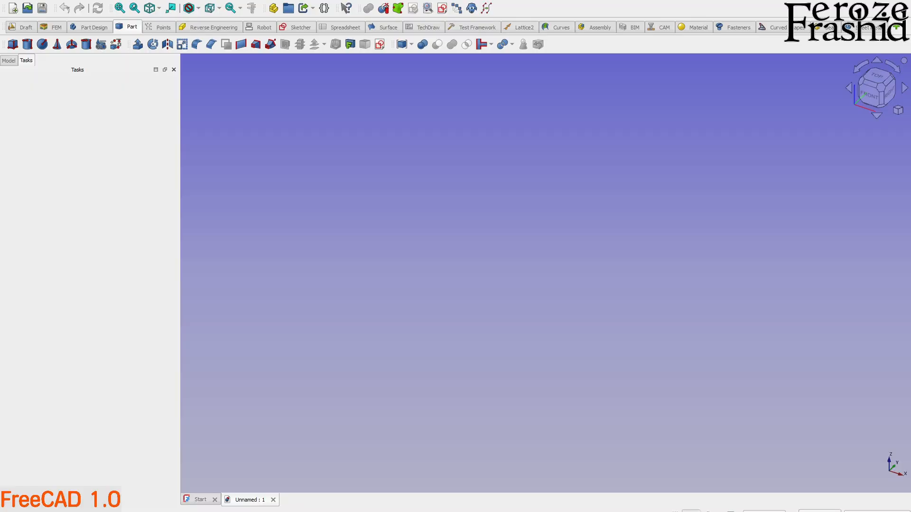
# Import the paper box template image into the empty document and view it from the top.
pyautogui.moveTo(910, 166); pyautogui.dragTo(551, 235)
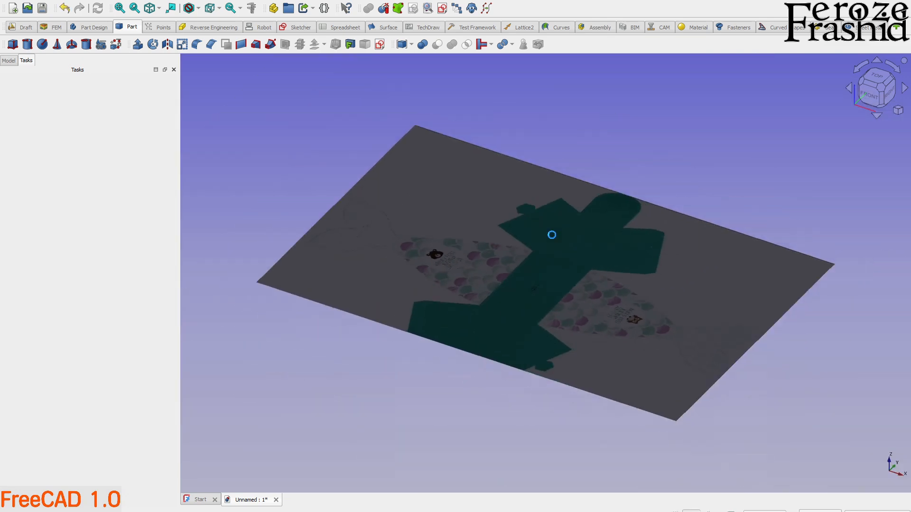
pyautogui.click(10, 62)
pyautogui.click(875, 76)
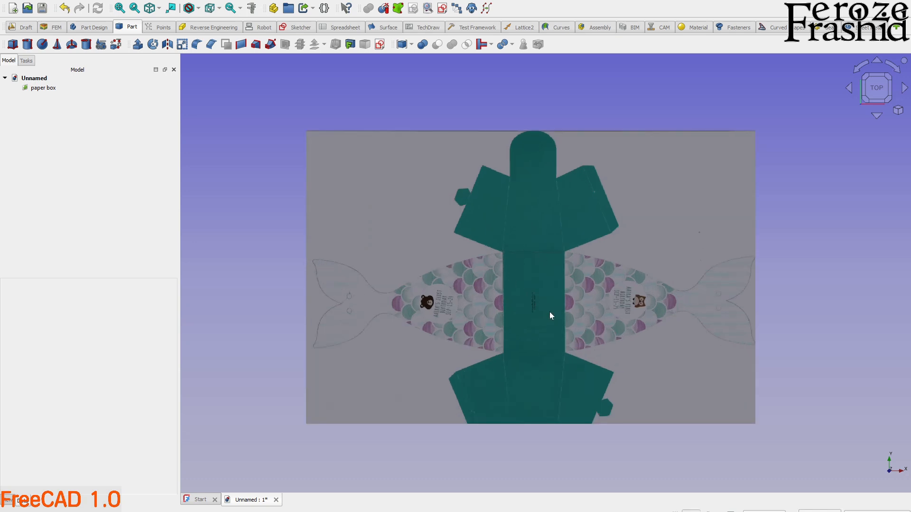
pyautogui.scroll(1, 558, 309)
pyautogui.scroll(-1, 562, 310)
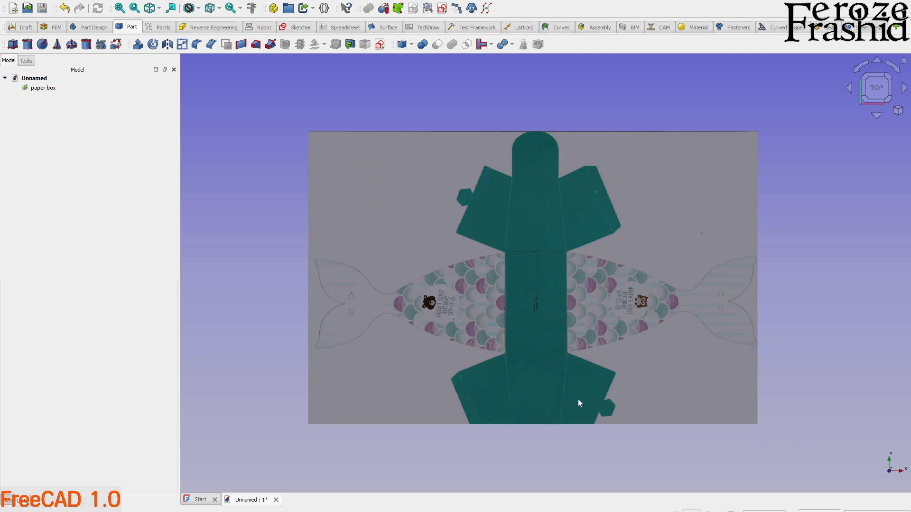
pyautogui.scroll(1, 606, 383)
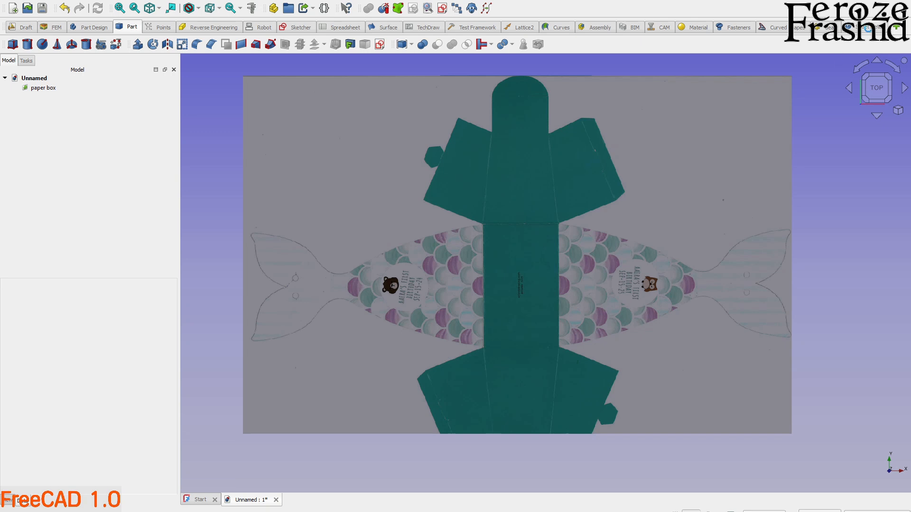
# Search the Addon Manager for "sheet meta" and view the SheetMetal Workbench's details page.
pyautogui.click(866, 27)
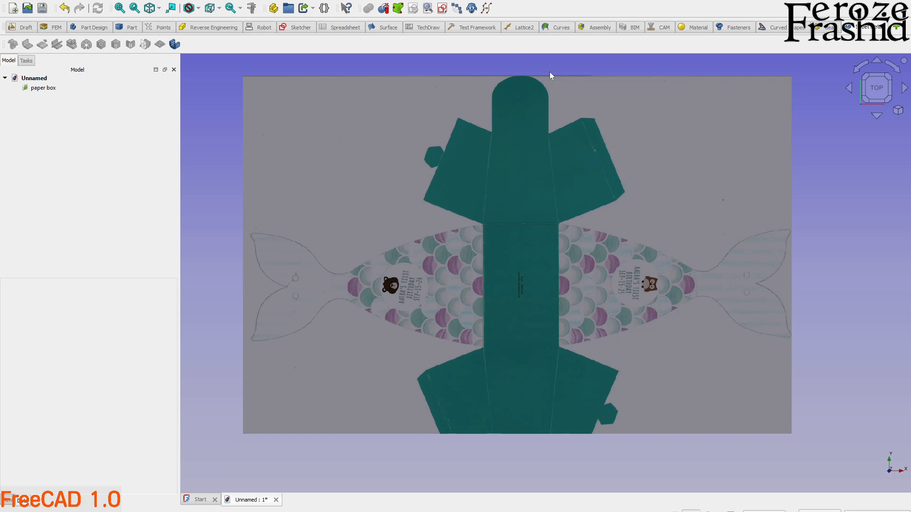
pyautogui.click(61, 2)
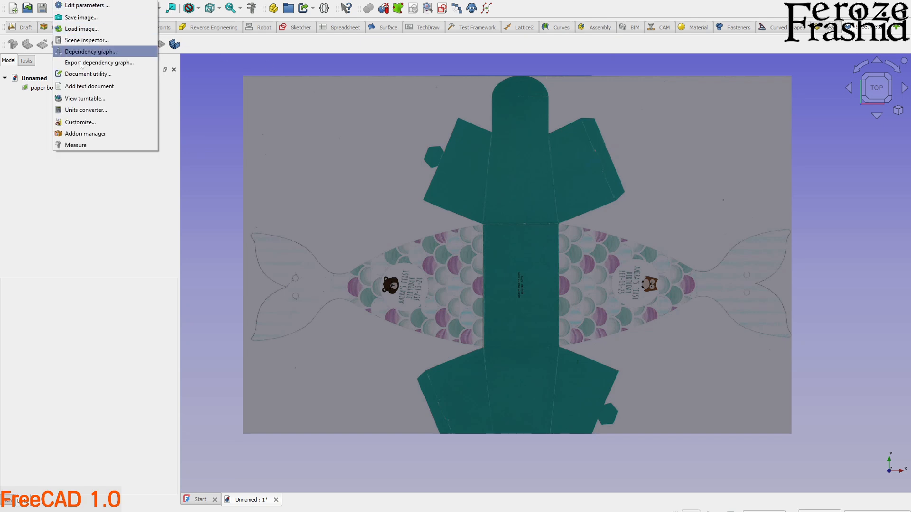
pyautogui.click(83, 135)
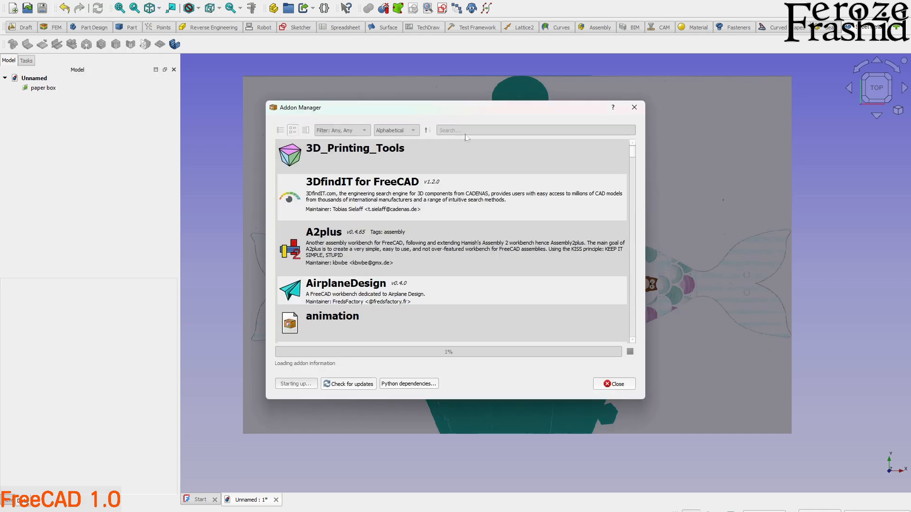
pyautogui.click(468, 131)
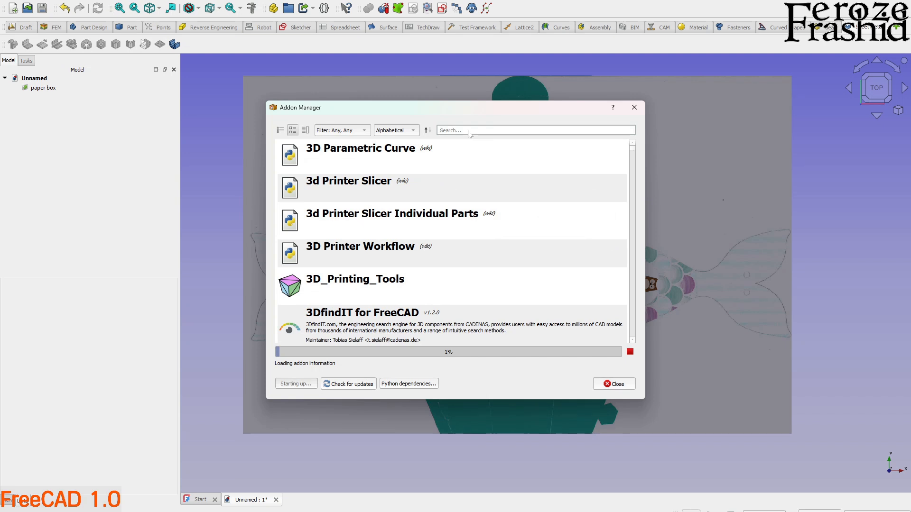
pyautogui.write('sheet')
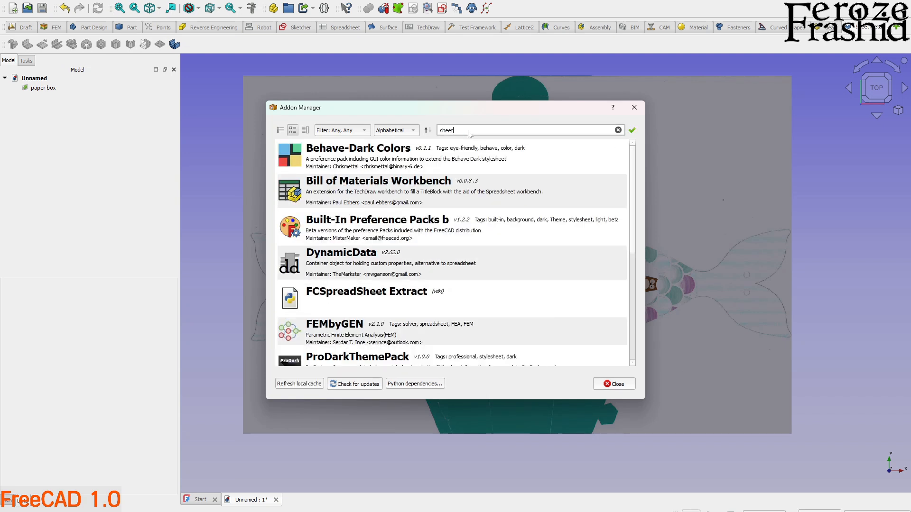
pyautogui.write(' meta')
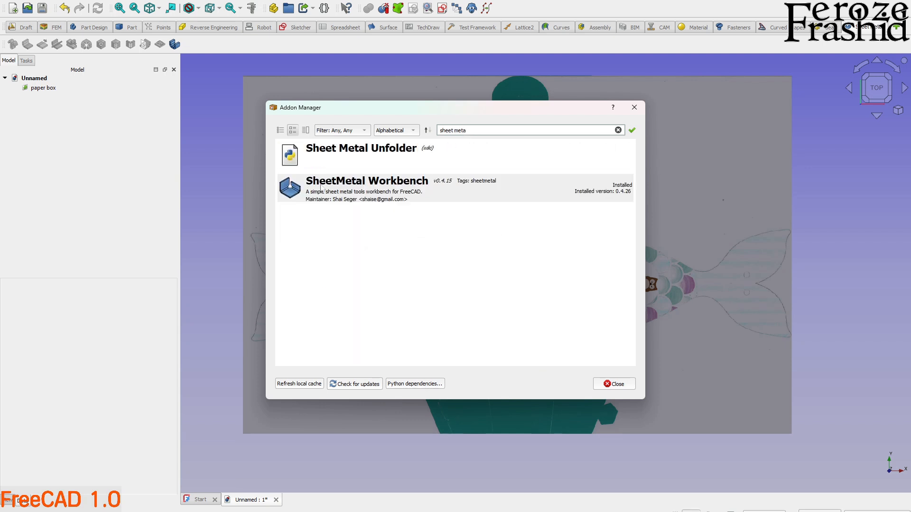
pyautogui.click(449, 185)
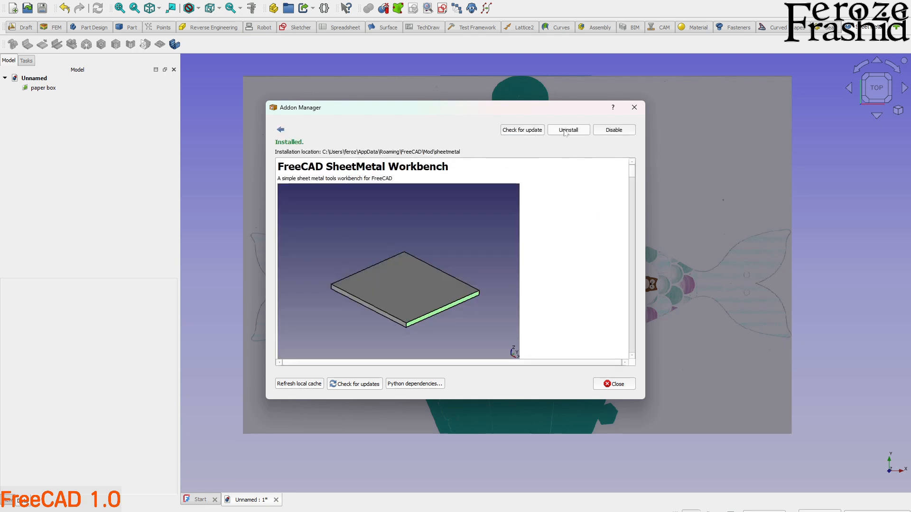
pyautogui.click(634, 107)
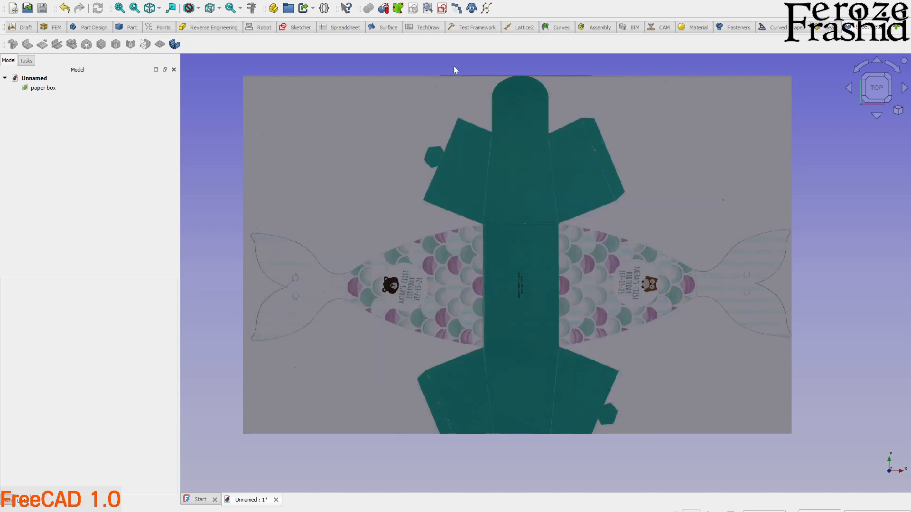
# Check the program's version and build information.
pyautogui.click(182, 2)
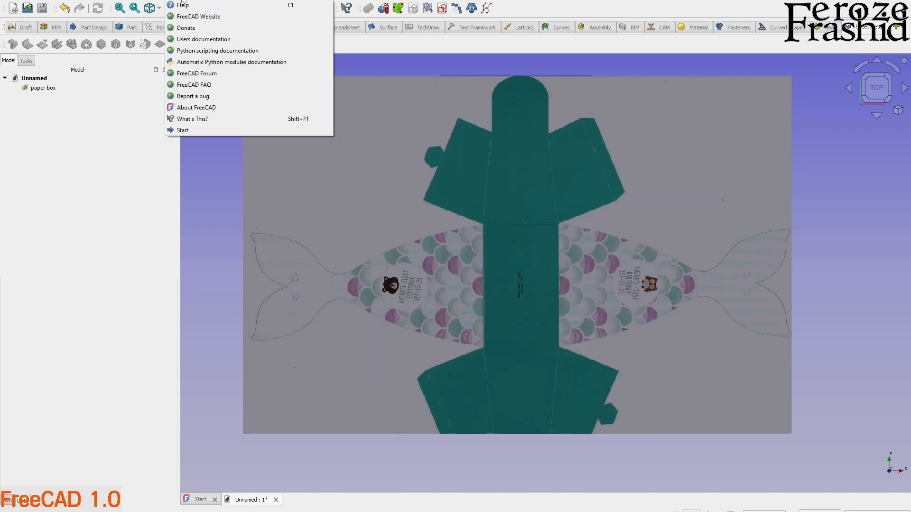
pyautogui.click(204, 106)
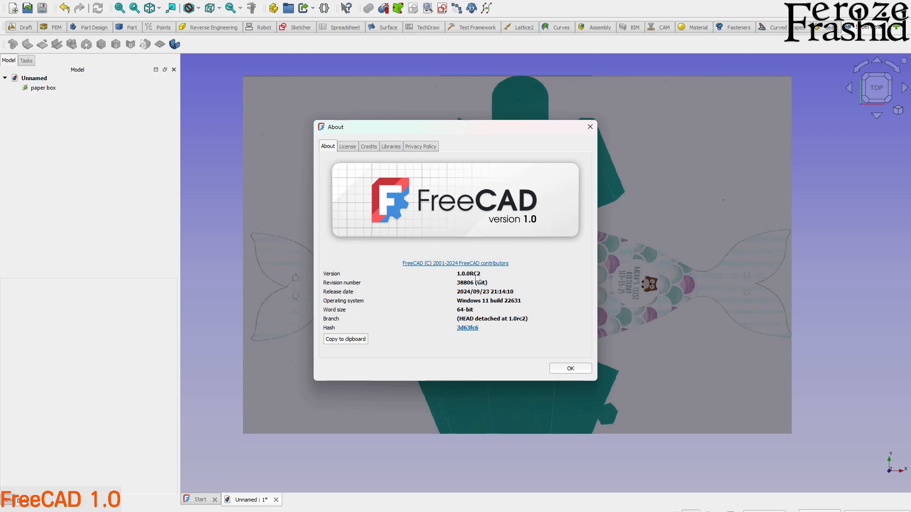
pyautogui.click(571, 369)
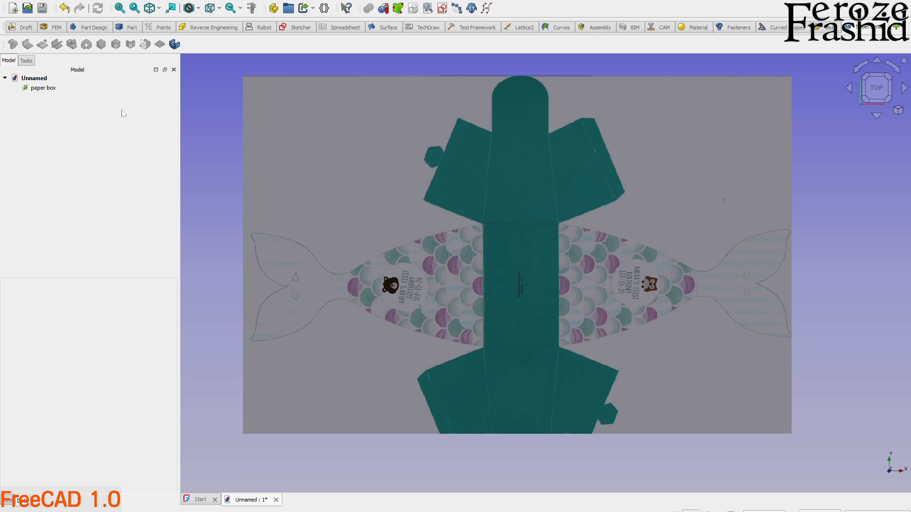
# Hide the paper box image in the document.
pyautogui.click(47, 88)
pyautogui.click(56, 90)
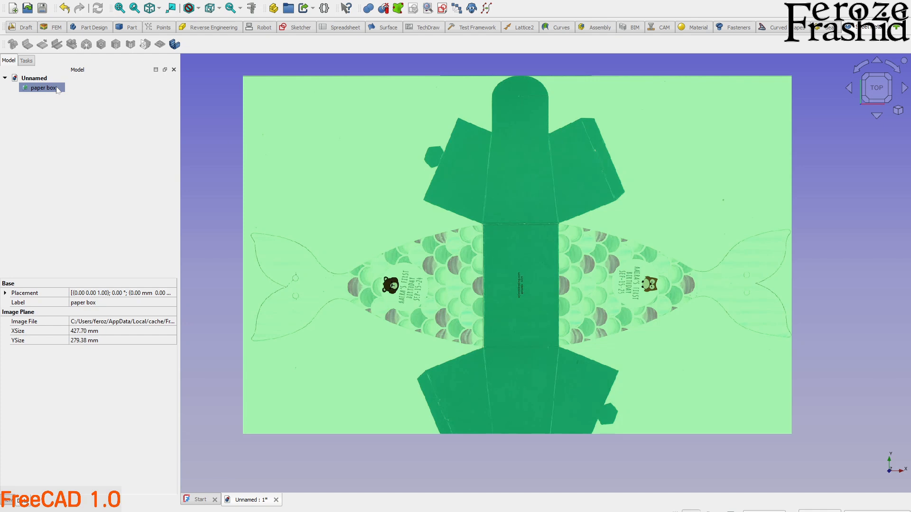
pyautogui.press('space')
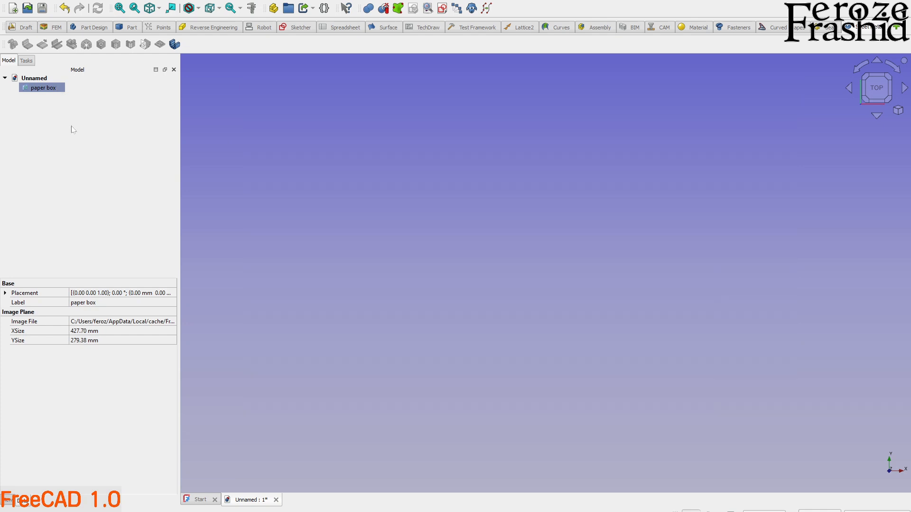
pyautogui.click(73, 133)
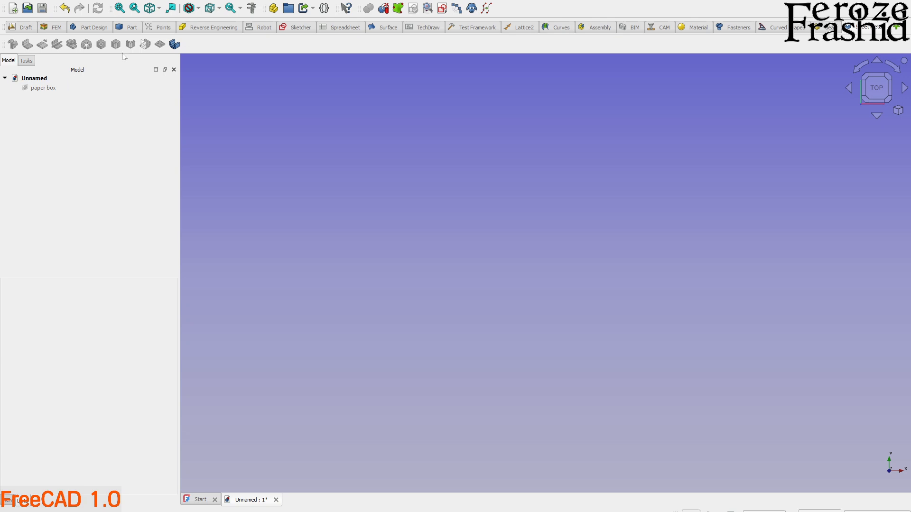
# Create a new sketch on the XY plane with the Part workbench.
pyautogui.click(129, 29)
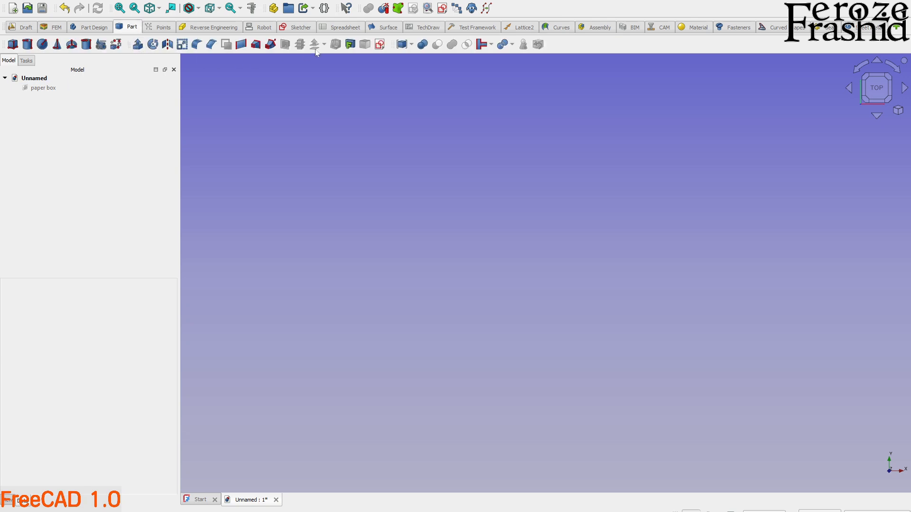
pyautogui.click(380, 44)
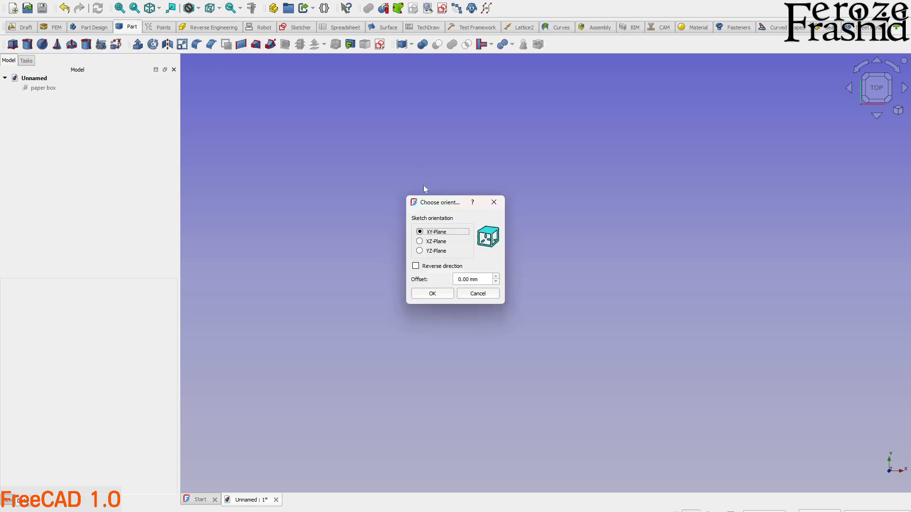
pyautogui.click(445, 294)
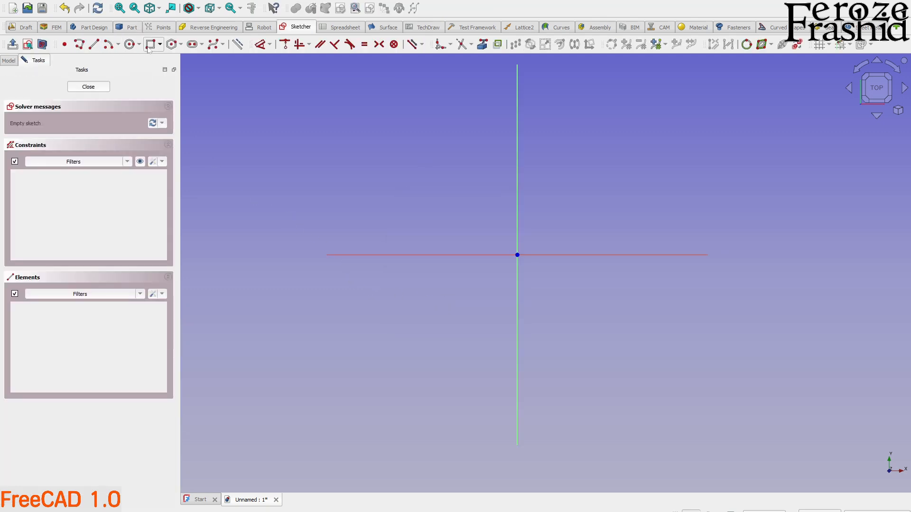
# Draw a closed four-sided polyline from the origin with vertical left, horizontal top and slanted right edges, closing with an edge about 186 mm long; finish the sketch.
pyautogui.click(150, 46)
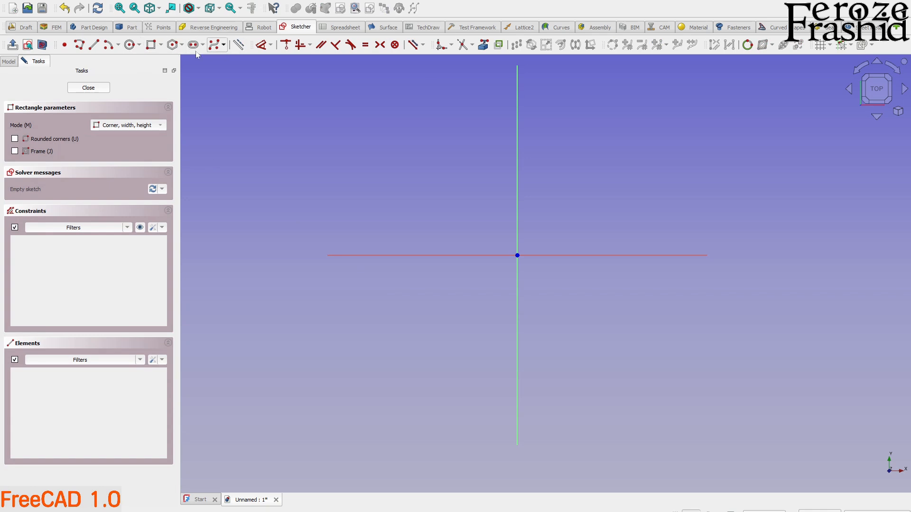
pyautogui.click(78, 44)
pyautogui.click(518, 255)
pyautogui.click(517, 146)
pyautogui.click(697, 146)
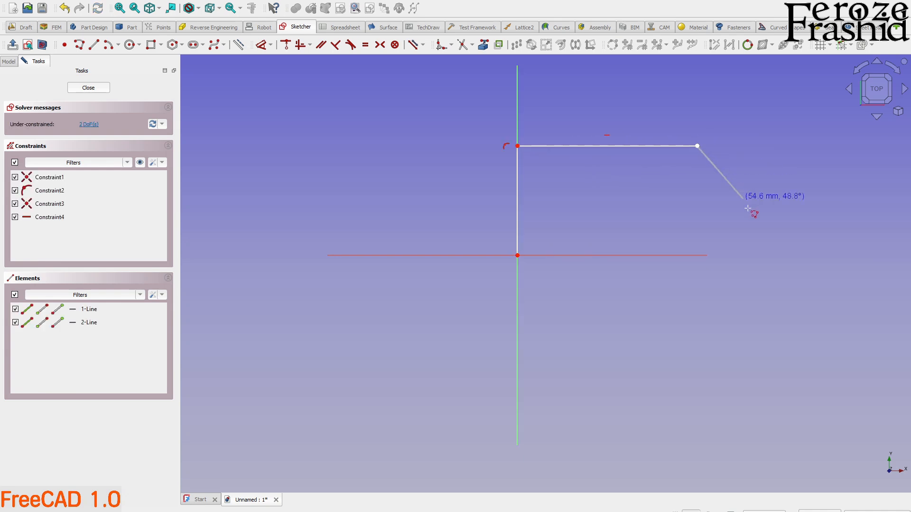
pyautogui.click(754, 228)
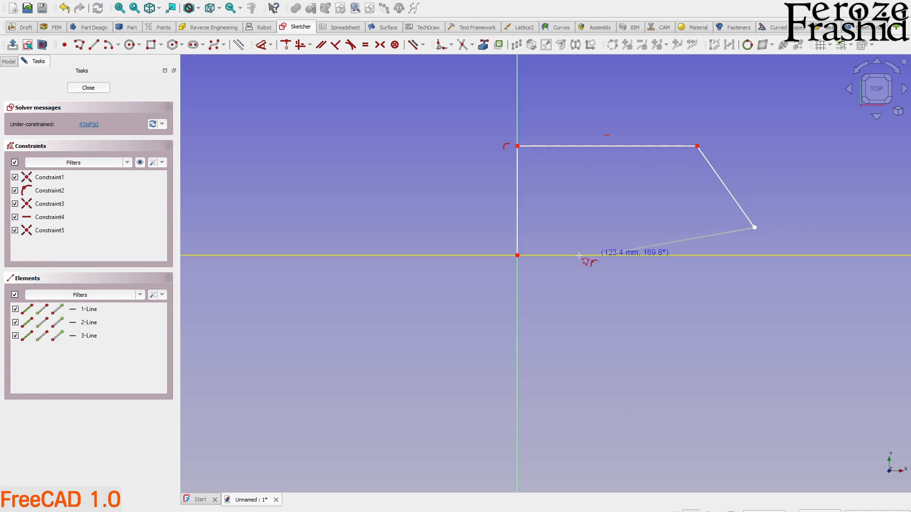
pyautogui.click(517, 255)
pyautogui.click(88, 87)
pyautogui.rightClick(417, 207)
pyautogui.click(228, 75)
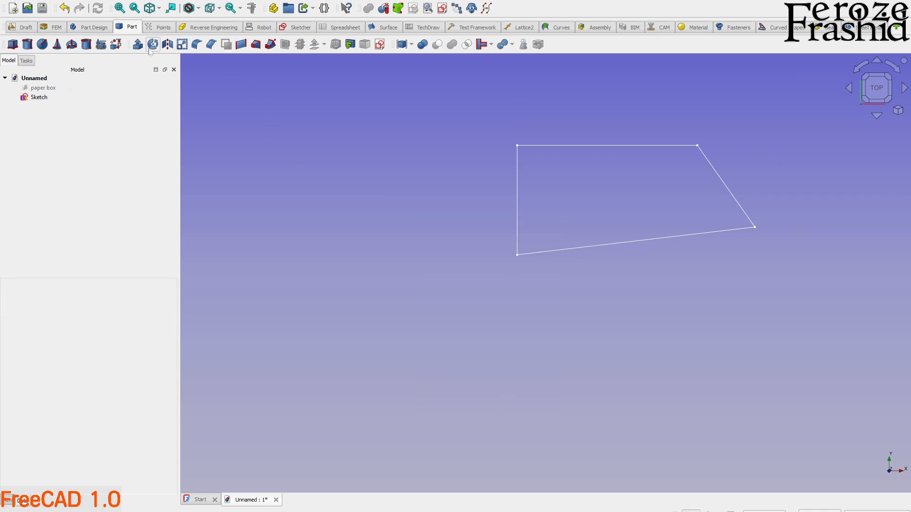
# Extrude the four-sided sketch along its normal into a thin solid plate.
pyautogui.click(56, 96)
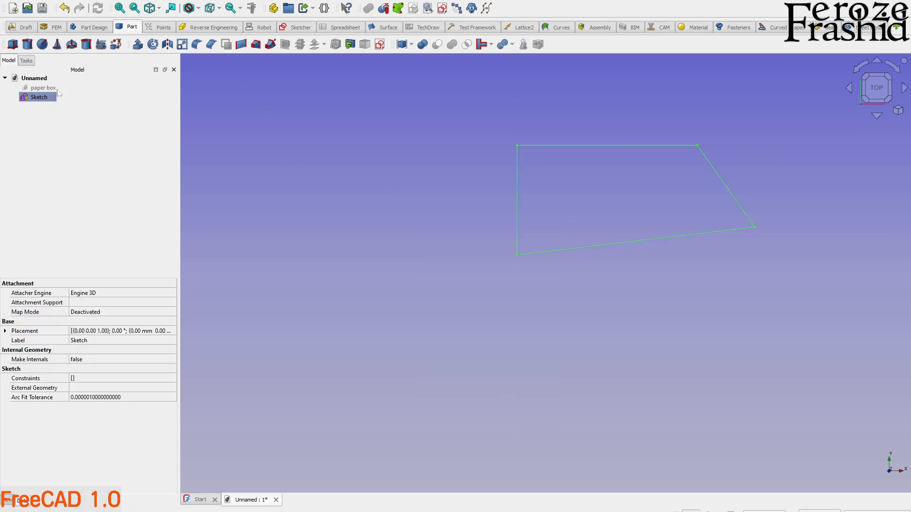
pyautogui.click(138, 44)
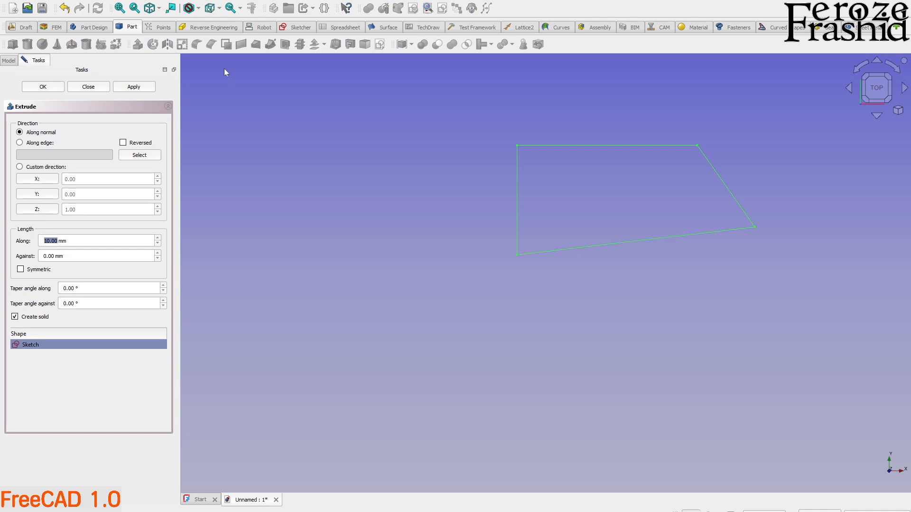
pyautogui.write('.')
pyautogui.press('Return')
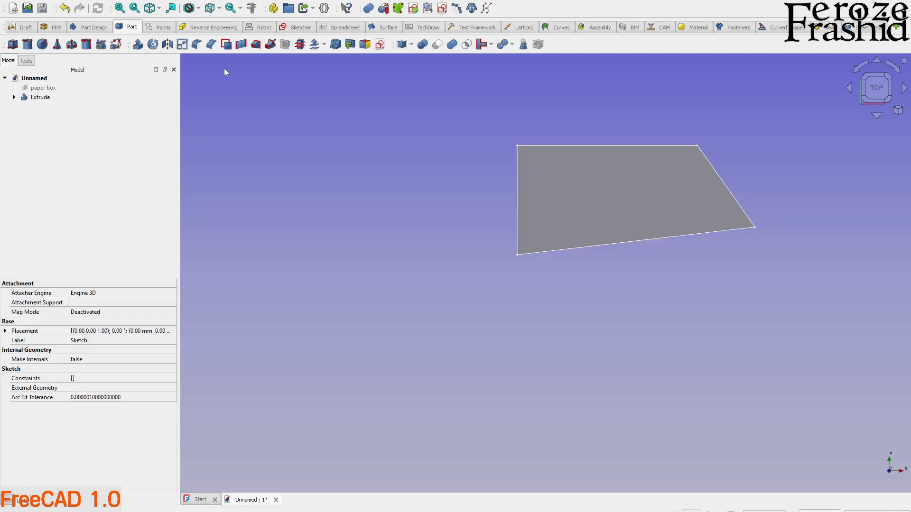
# Examine the extruded plate's thickness along its edge and return to the top view.
pyautogui.moveTo(712, 218); pyautogui.dragTo(562, 356, button='middle')
pyautogui.scroll(5, 434, 431)
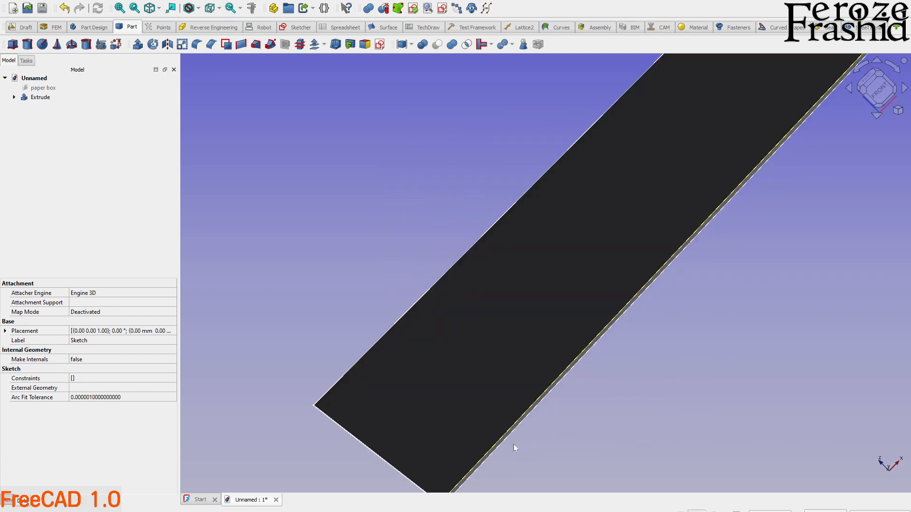
pyautogui.moveTo(486, 450); pyautogui.dragTo(720, 389, button='middle')
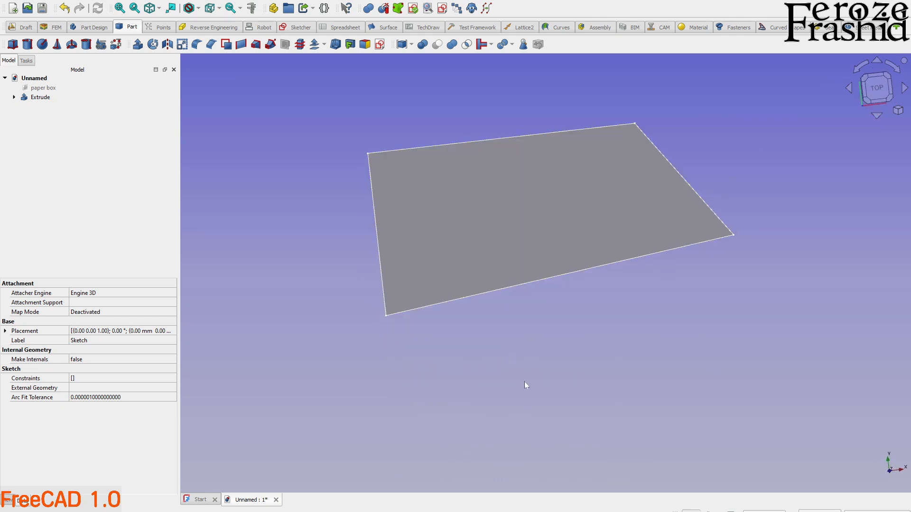
pyautogui.scroll(-1, 525, 383)
pyautogui.click(853, 98)
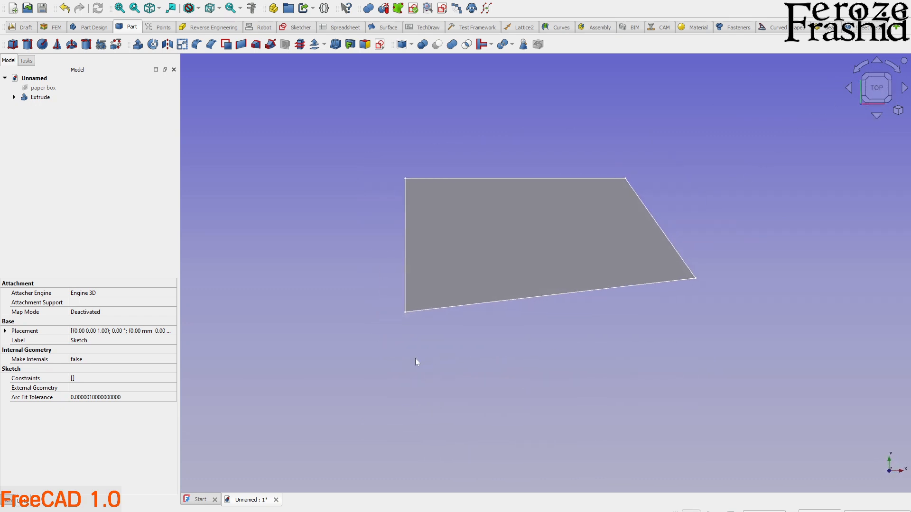
pyautogui.click(400, 235)
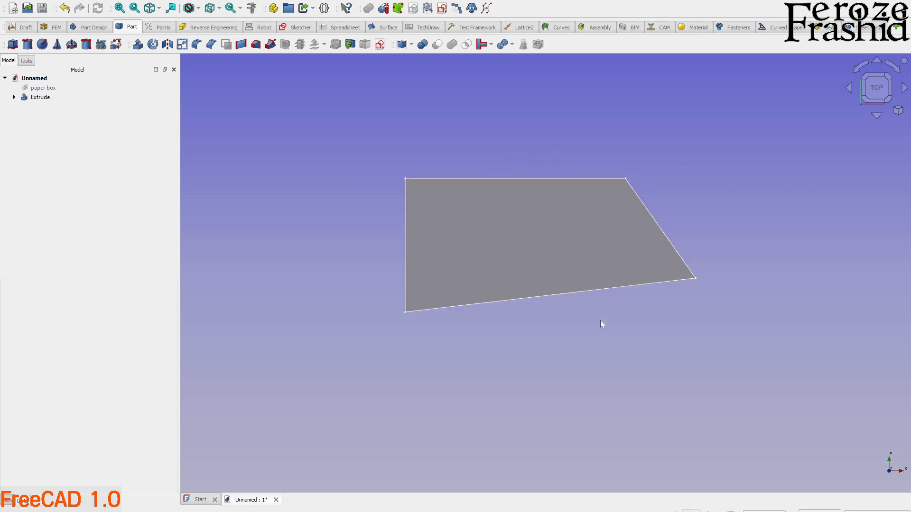
# Create a new sketch on the XY plane with zero offset using the Part workbench.
pyautogui.click(26, 28)
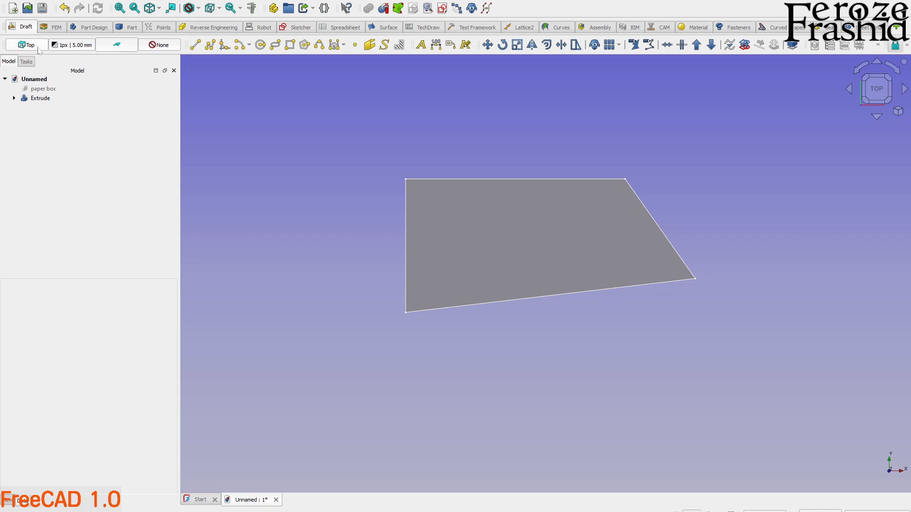
pyautogui.click(300, 27)
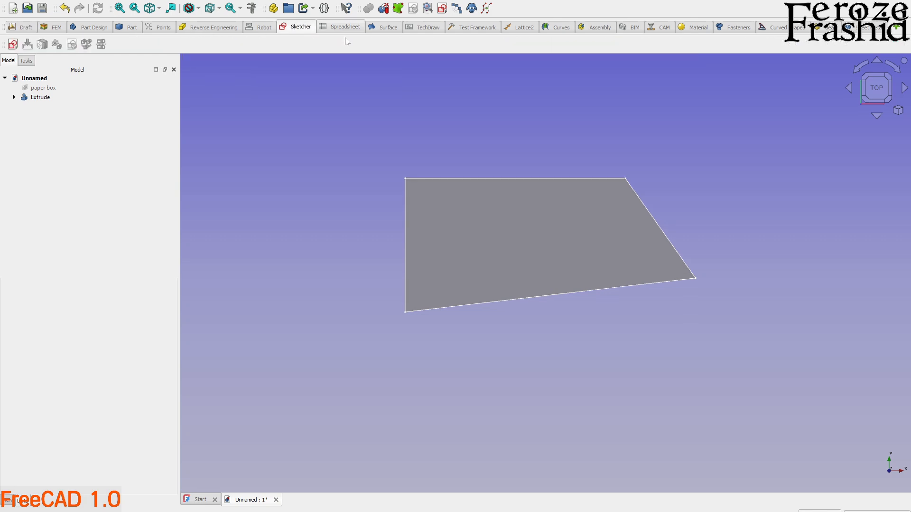
pyautogui.click(26, 28)
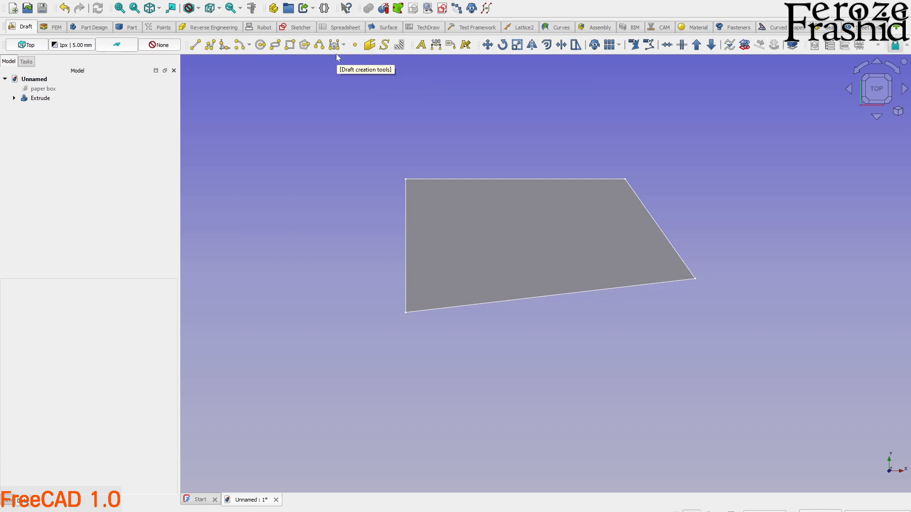
pyautogui.click(132, 29)
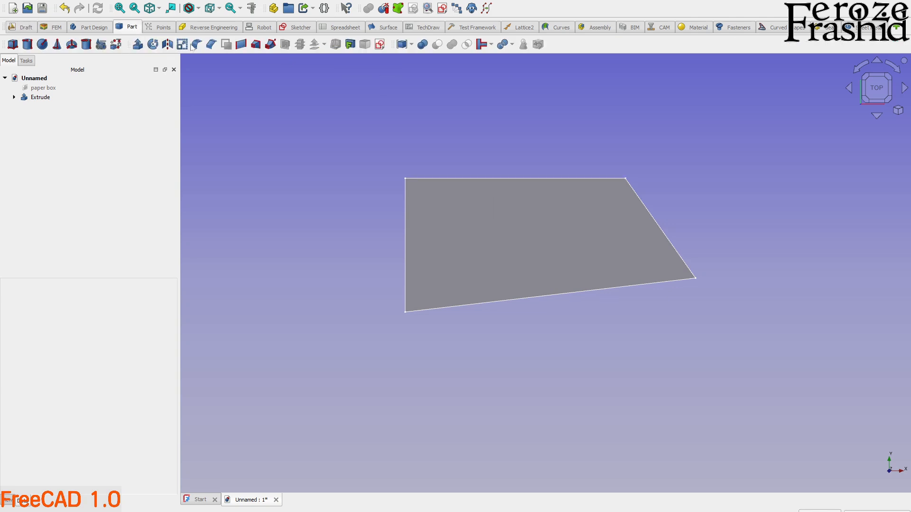
pyautogui.click(379, 44)
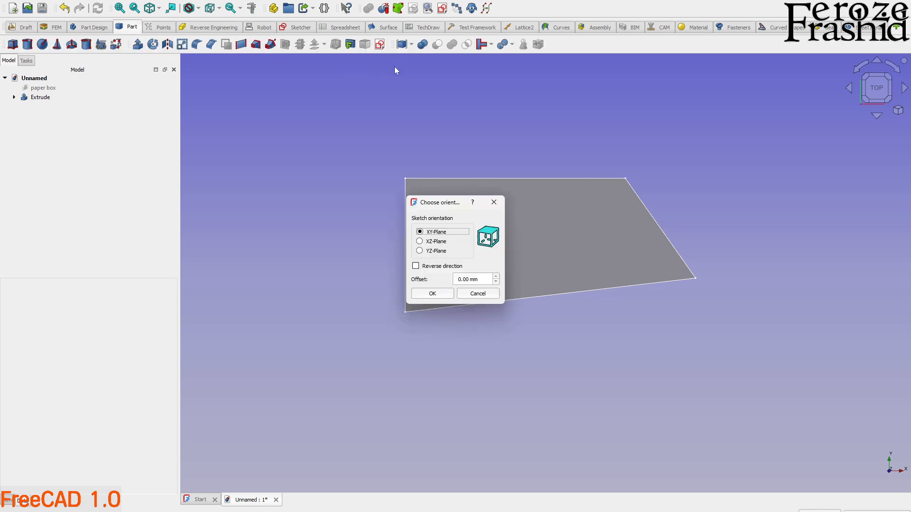
pyautogui.click(433, 294)
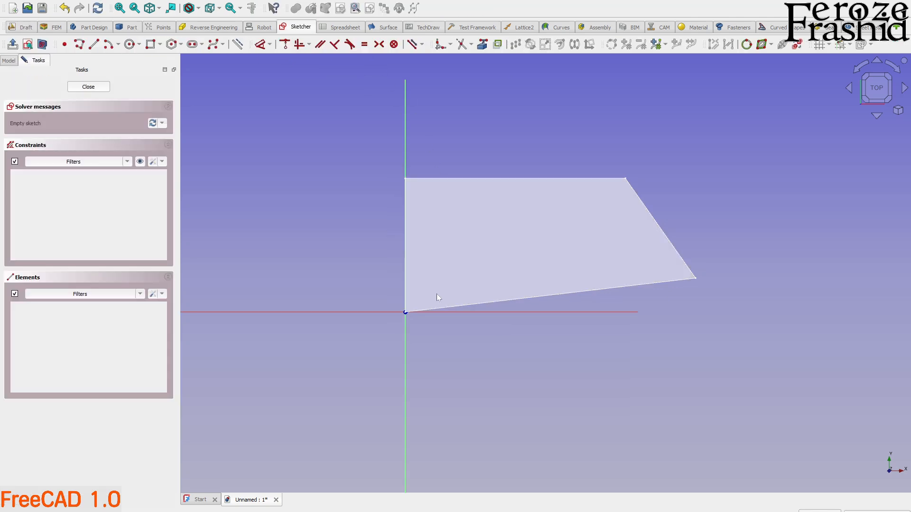
# Draw a slanted line across the plate from beyond its upper edge to the horizontal axis, shift it slightly and finish the sketch.
pyautogui.click(94, 44)
pyautogui.click(522, 152)
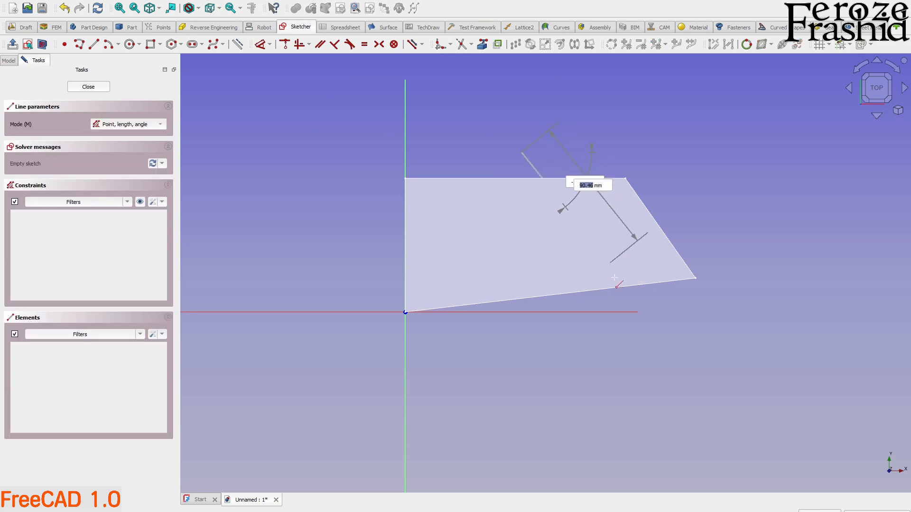
pyautogui.click(620, 315)
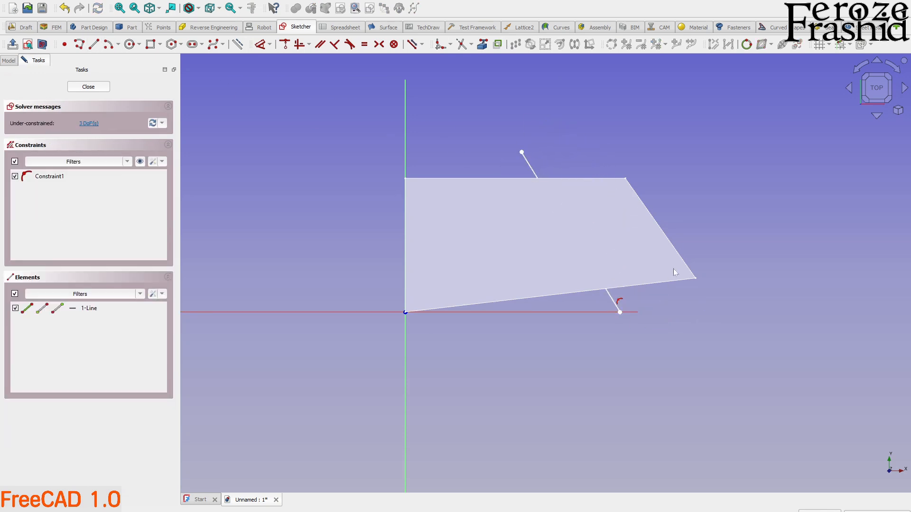
pyautogui.moveTo(530, 167); pyautogui.dragTo(538, 167)
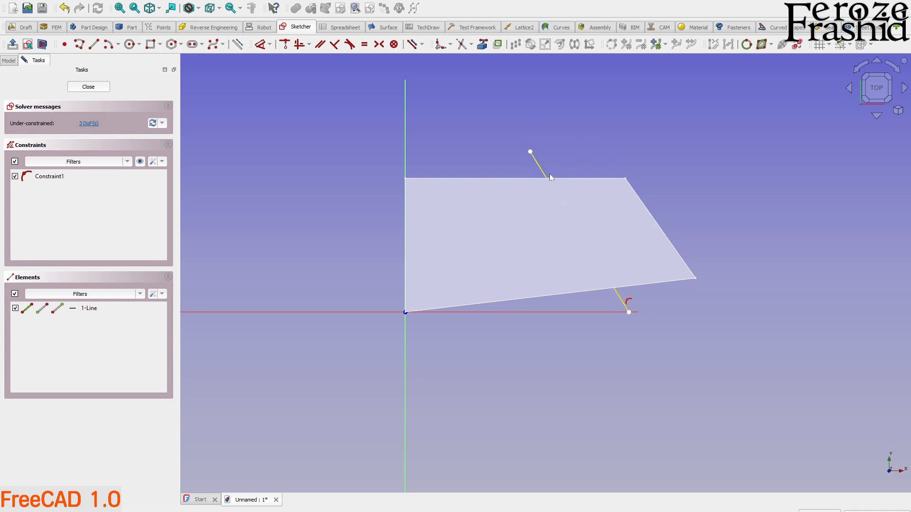
pyautogui.moveTo(531, 152); pyautogui.dragTo(527, 153)
pyautogui.click(106, 89)
# Reopen the line sketch, move the line's upper endpoint closer to the plate's upper edge and finish the sketch.
pyautogui.moveTo(605, 305)
pyautogui.mouseDown(button='middle')
pyautogui.moveTo(622, 323)
pyautogui.moveTo(605, 225)
pyautogui.moveTo(519, 177)
pyautogui.mouseUp(button='middle')
pyautogui.moveTo(646, 362); pyautogui.dragTo(677, 361, button='middle')
pyautogui.scroll(3, 578, 214)
pyautogui.scroll(-3, 573, 212)
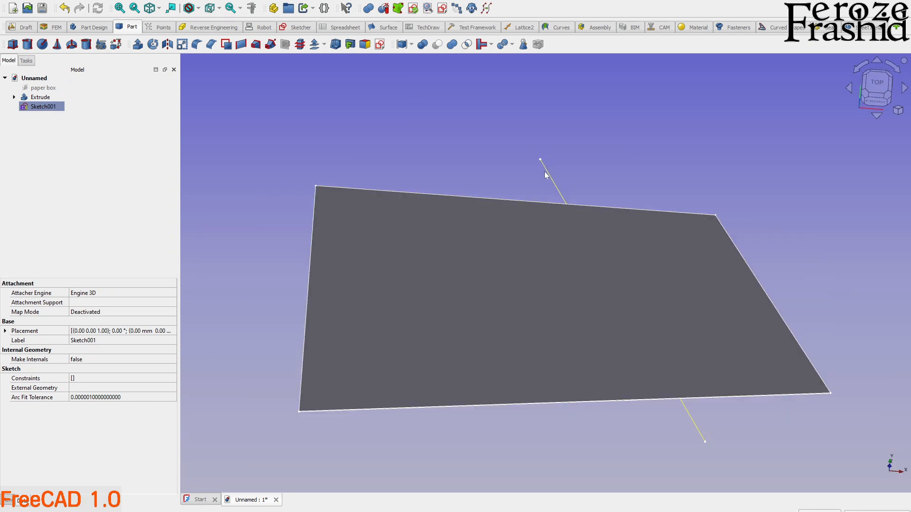
pyautogui.scroll(-1, 655, 348)
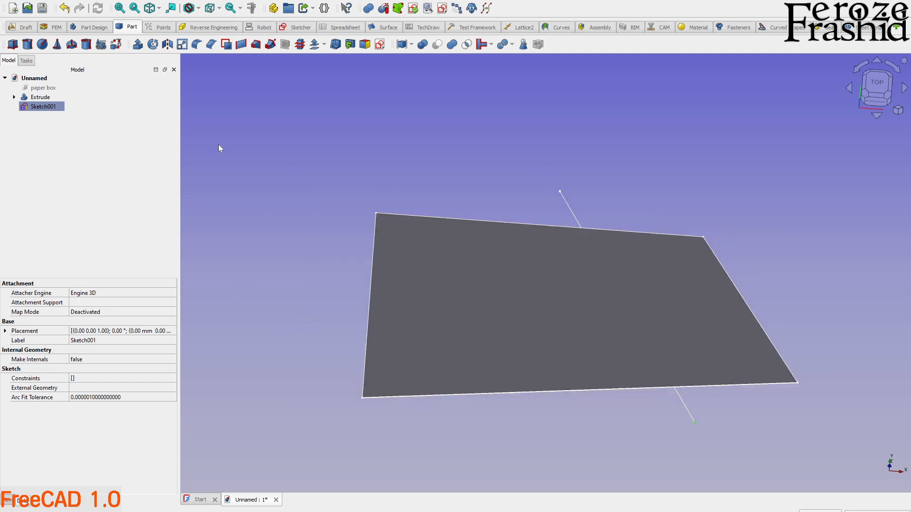
pyautogui.doubleClick(52, 106)
pyautogui.moveTo(554, 180); pyautogui.dragTo(583, 223)
pyautogui.moveTo(584, 223)
pyautogui.mouseDown(button='middle')
pyautogui.moveTo(577, 217)
pyautogui.moveTo(596, 354)
pyautogui.moveTo(608, 264)
pyautogui.moveTo(600, 219)
pyautogui.mouseUp(button='middle')
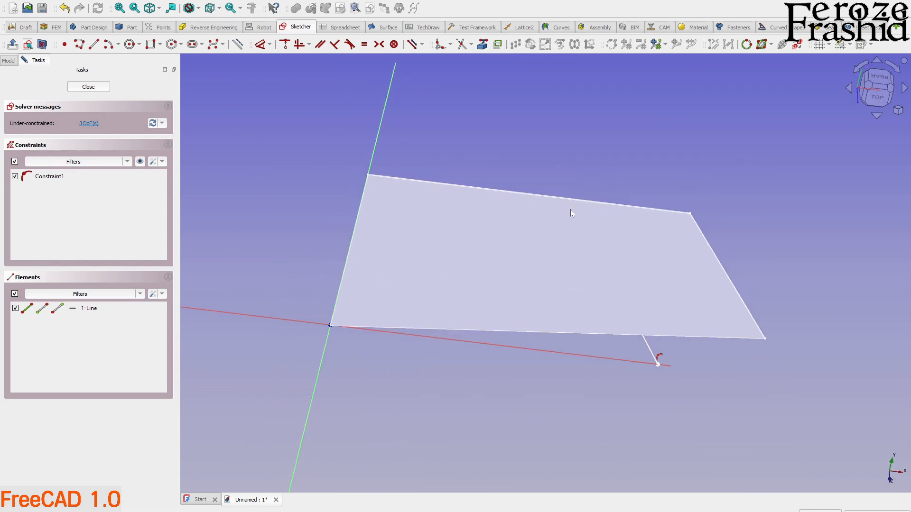
pyautogui.moveTo(573, 208); pyautogui.dragTo(565, 179)
pyautogui.press('2')
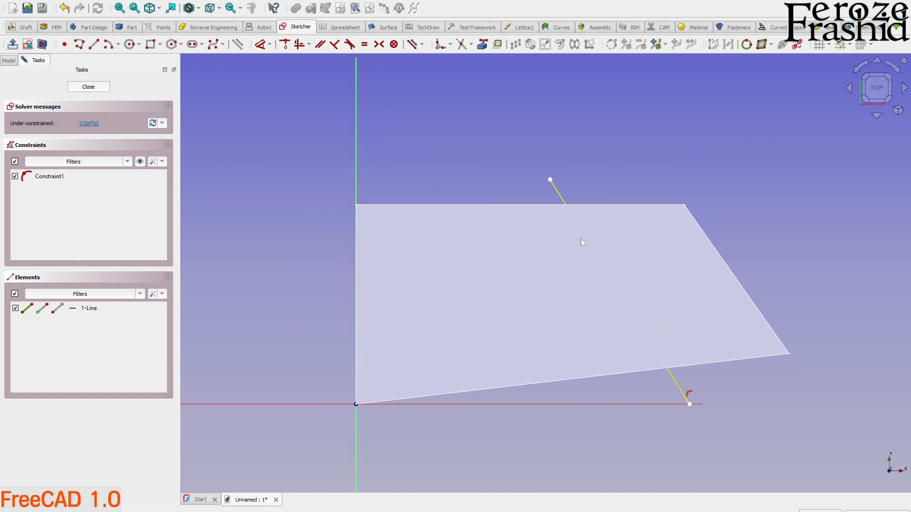
pyautogui.click(105, 87)
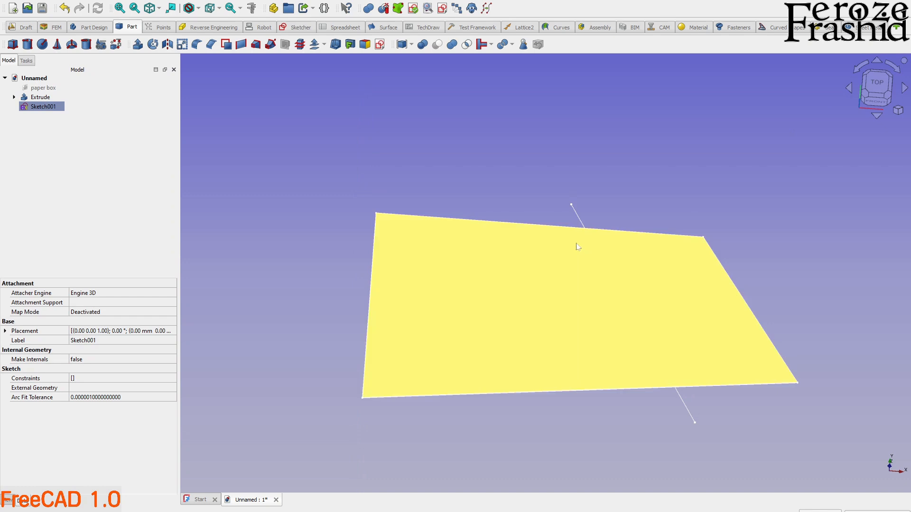
# Try to fold the plate's top face along the slanted line sketch with Fold a Wall in the SheetMetal workbench.
pyautogui.moveTo(654, 301); pyautogui.dragTo(622, 279, button='middle')
pyautogui.moveTo(552, 322)
pyautogui.mouseDown(button='middle')
pyautogui.moveTo(531, 167)
pyautogui.moveTo(583, 346)
pyautogui.mouseUp(button='middle')
pyautogui.click(393, 157)
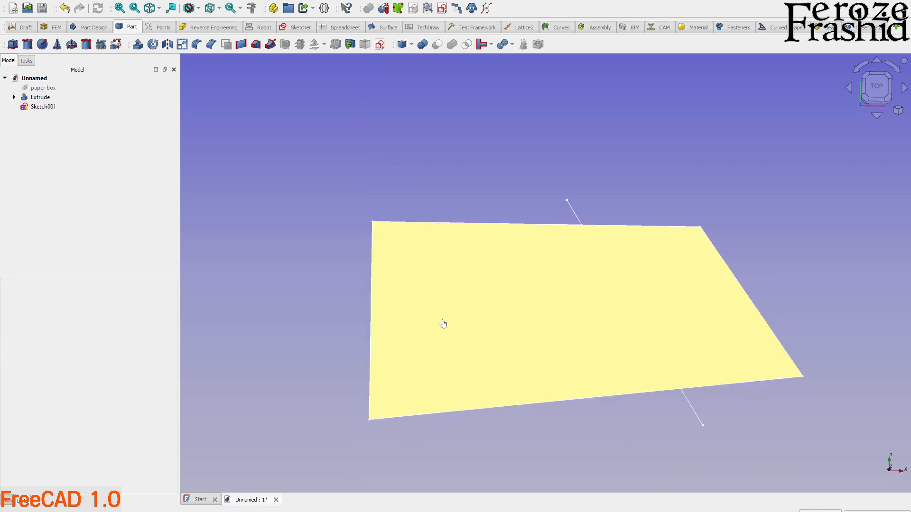
pyautogui.click(443, 324)
pyautogui.keyDown('ctrl'); pyautogui.click(571, 211); pyautogui.keyUp('ctrl')
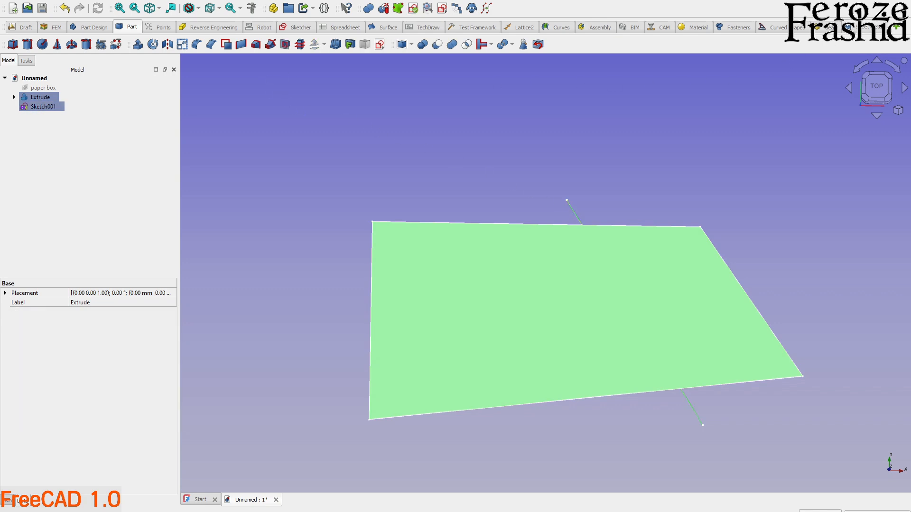
pyautogui.click(850, 28)
pyautogui.click(441, 146)
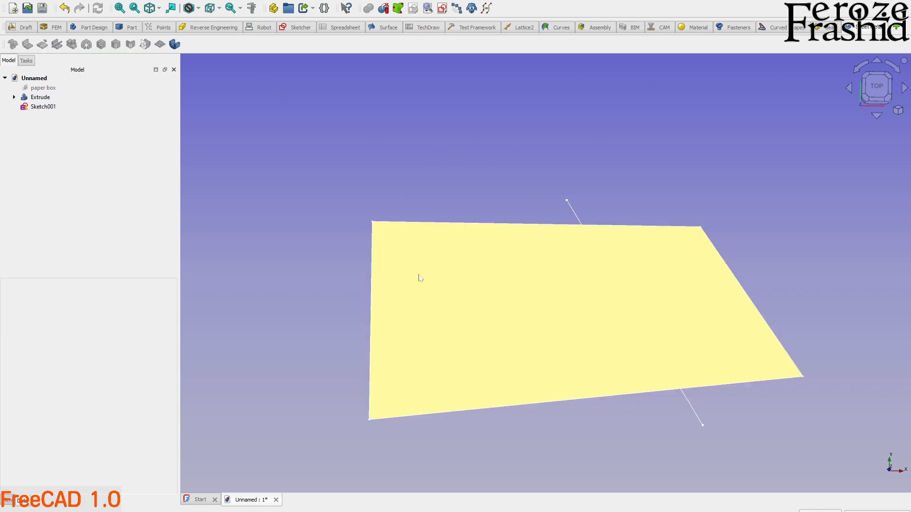
pyautogui.click(429, 280)
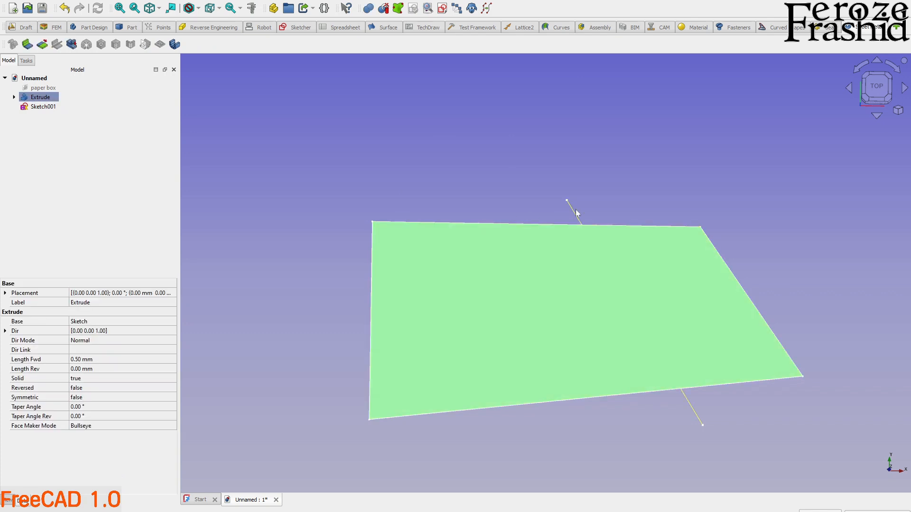
pyautogui.keyDown('ctrl'); pyautogui.click(577, 213); pyautogui.keyUp('ctrl')
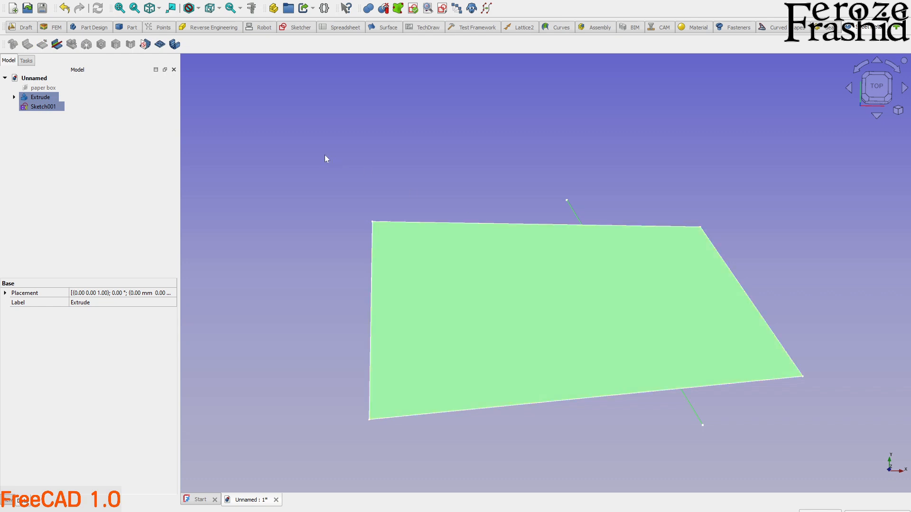
pyautogui.click(57, 46)
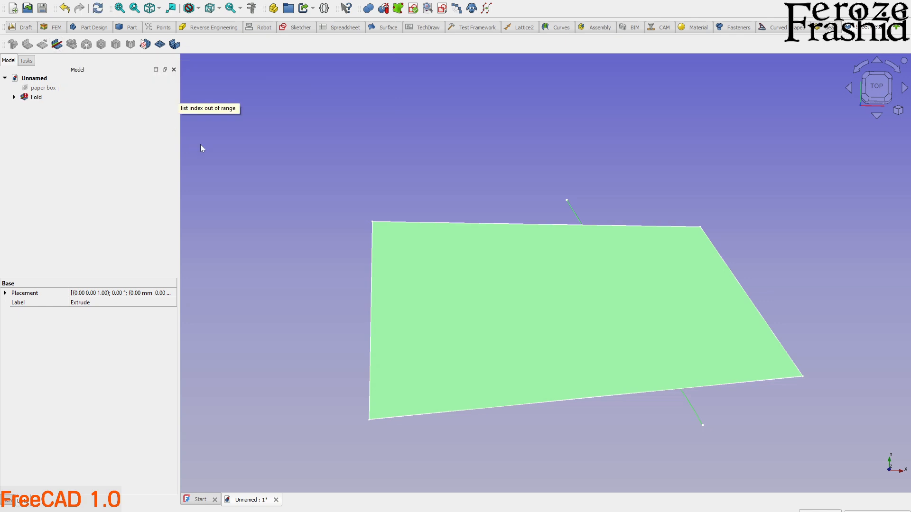
# Delete the fold and the slanted line sketch, keeping only the extruded plate.
pyautogui.click(238, 150)
pyautogui.click(39, 99)
pyautogui.moveTo(460, 232); pyautogui.dragTo(509, 74, button='middle')
pyautogui.press('2')
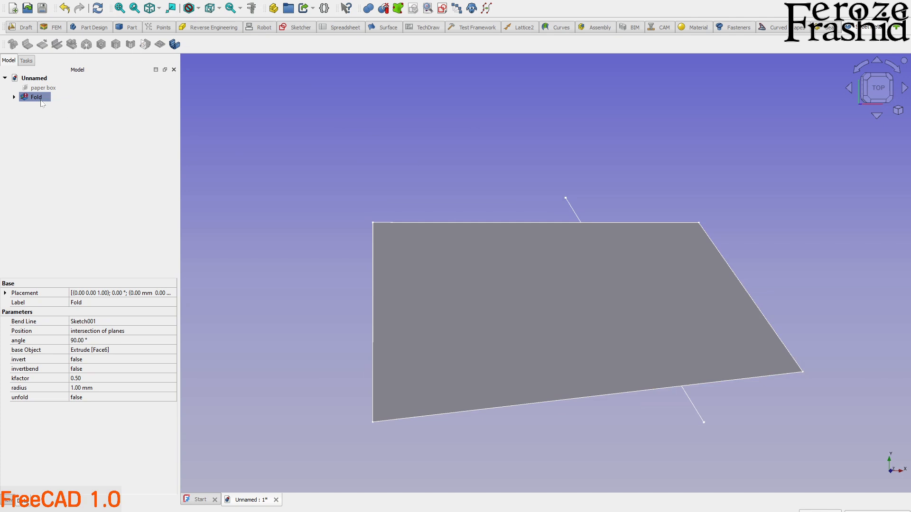
pyautogui.press('Delete')
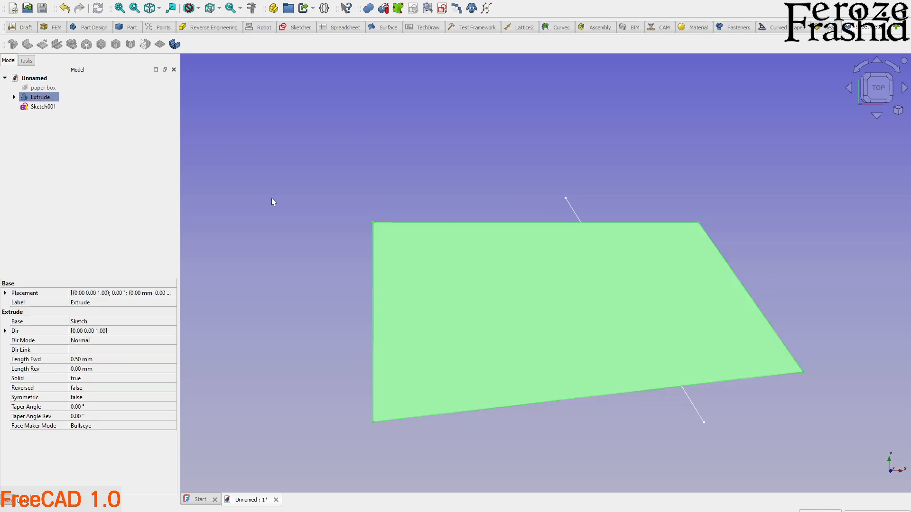
pyautogui.click(271, 199)
pyautogui.click(570, 212)
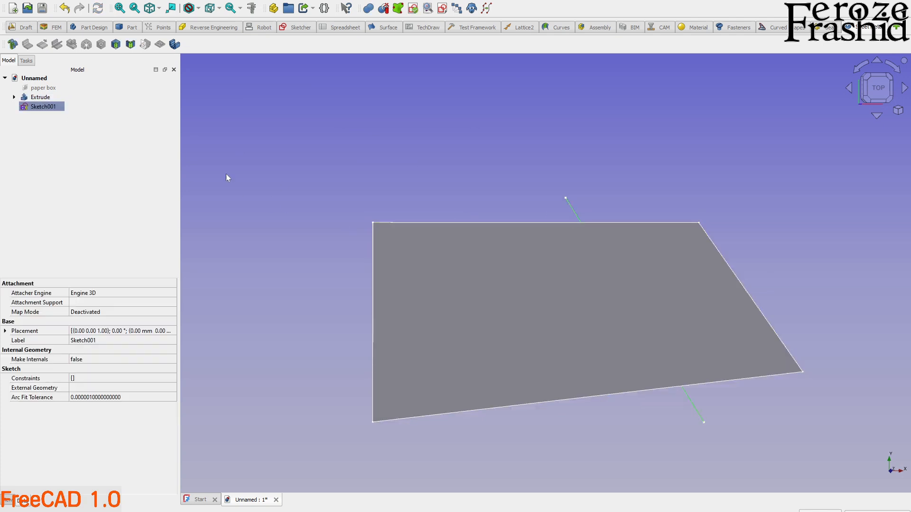
pyautogui.press('Delete')
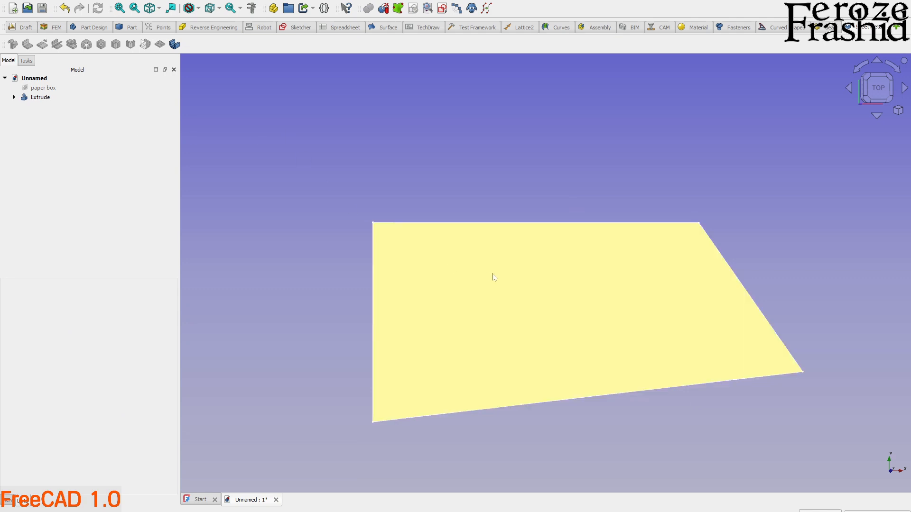
# Create a new sketch attached to the extruded plate's top face with the Part workbench.
pyautogui.click(494, 277)
pyautogui.click(351, 139)
pyautogui.click(128, 27)
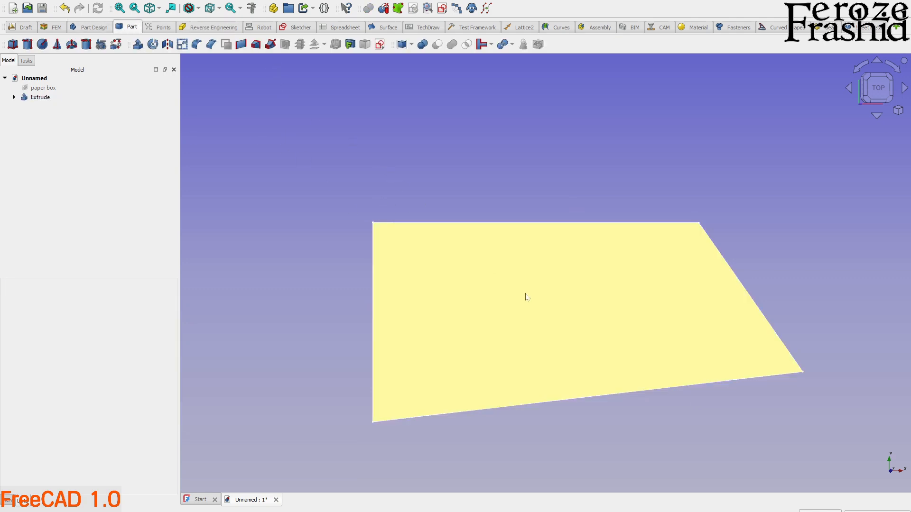
pyautogui.moveTo(648, 346); pyautogui.dragTo(686, 341, button='middle')
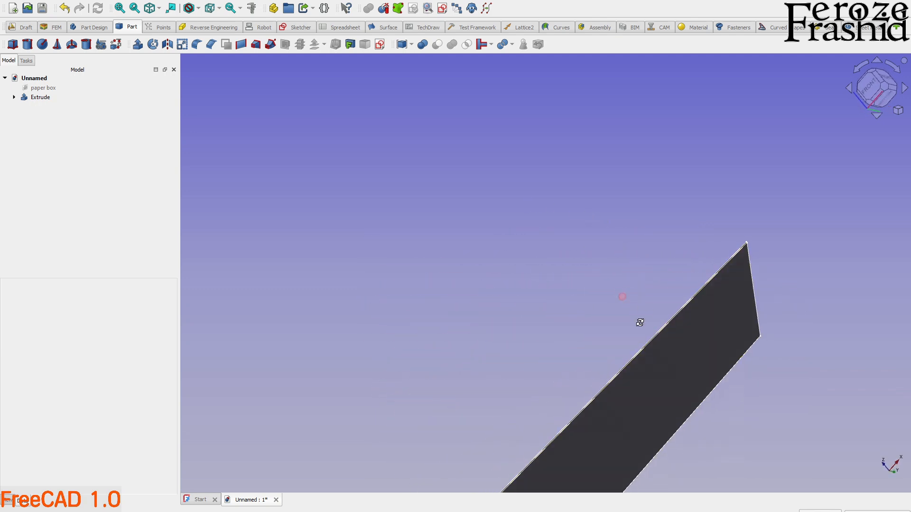
pyautogui.moveTo(631, 309); pyautogui.dragTo(696, 430, button='middle')
pyautogui.click(500, 294)
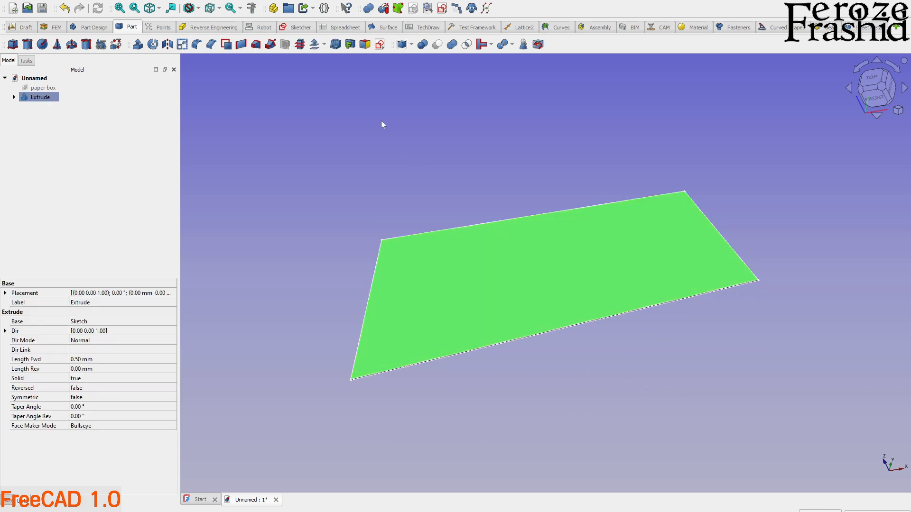
pyautogui.click(418, 176)
pyautogui.click(452, 243)
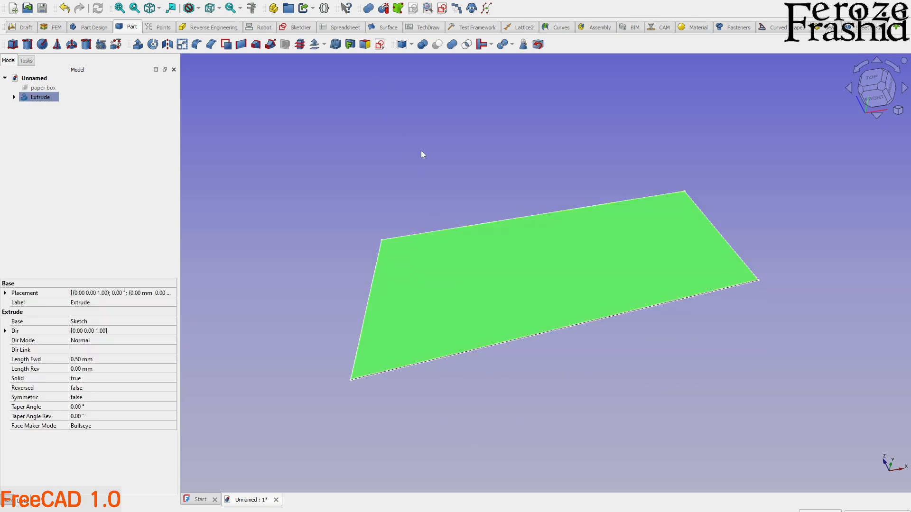
pyautogui.click(380, 50)
pyautogui.click(445, 268)
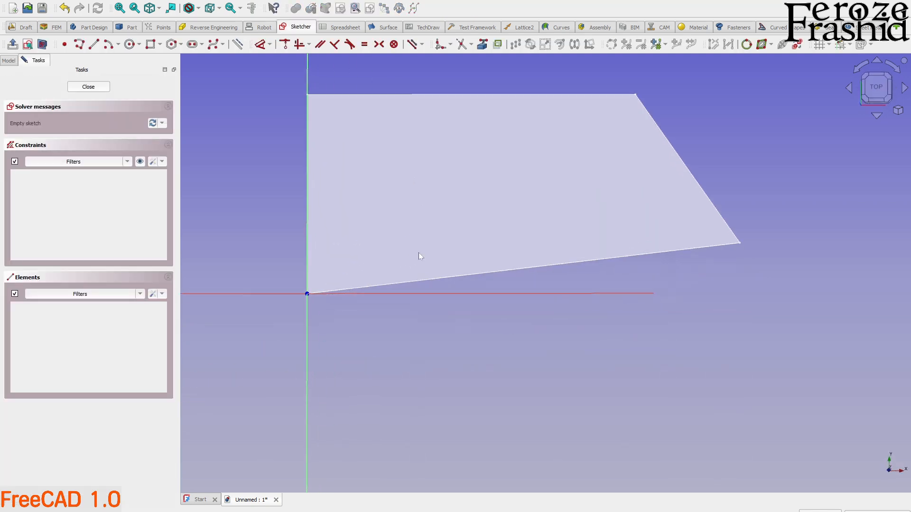
# Draw a slanted bend line across the plate from beyond its upper edge down to the horizontal axis and finish the sketch.
pyautogui.click(93, 44)
pyautogui.click(517, 71)
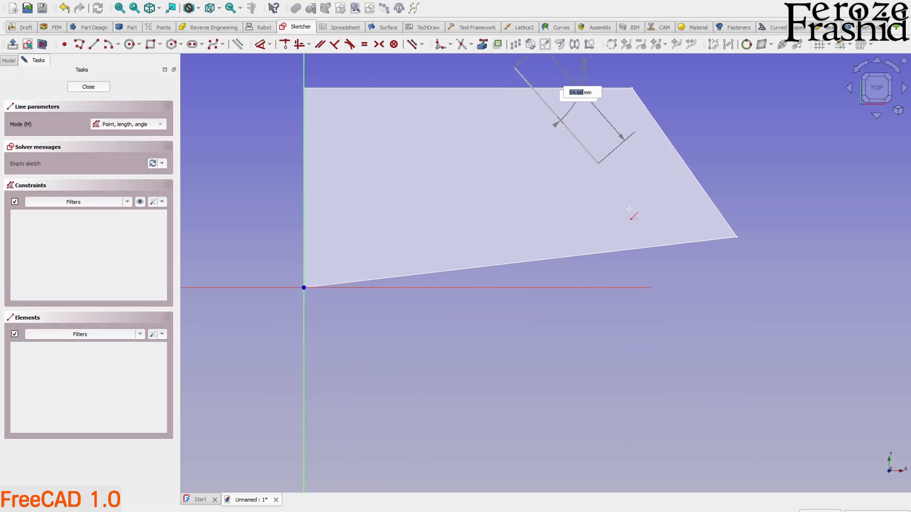
pyautogui.click(641, 287)
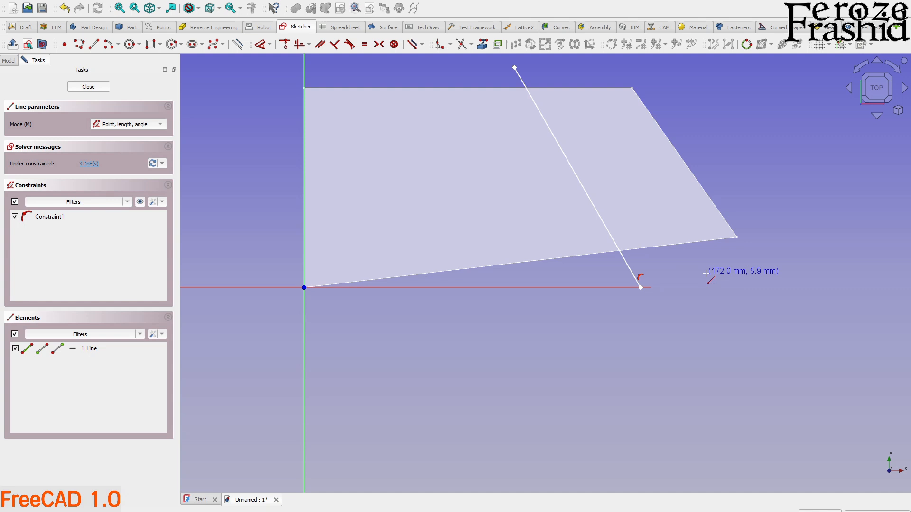
pyautogui.press('Escape')
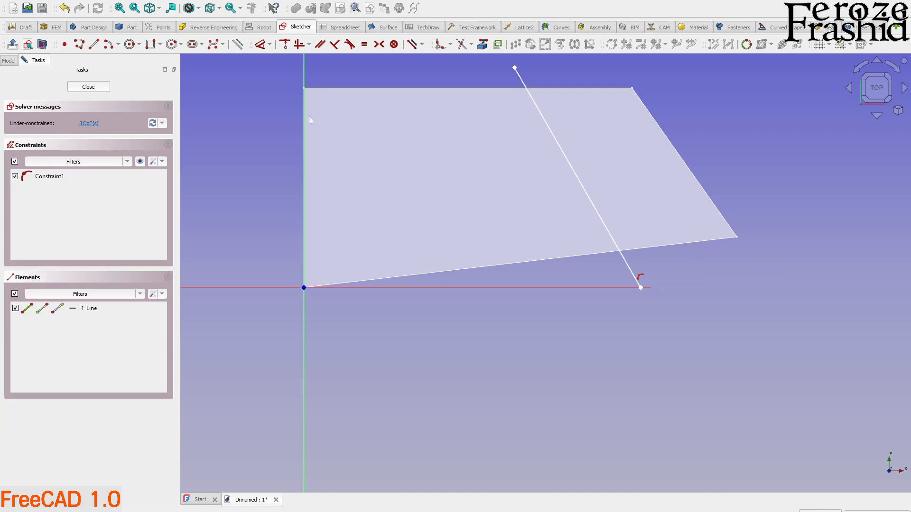
pyautogui.click(93, 87)
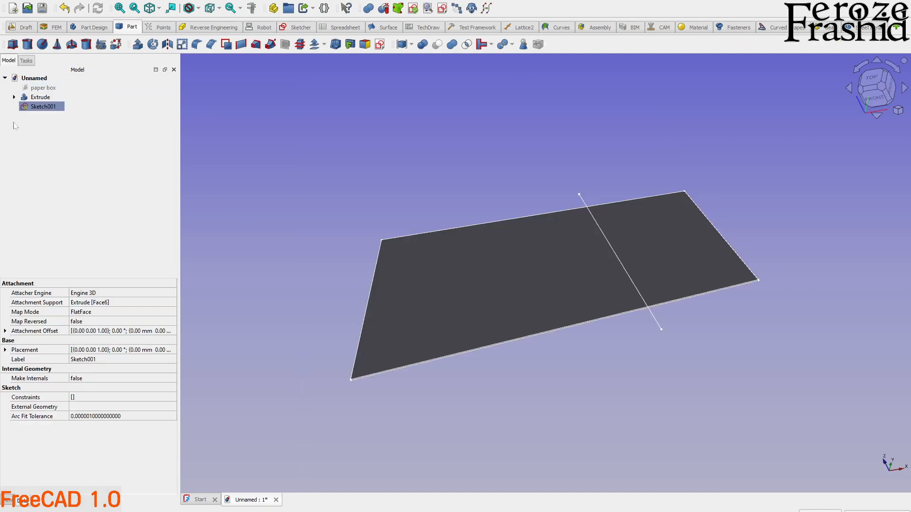
# Fold the extruded plate's top face along the slanted bend line sketch with Fold a Wall in the SheetMetal workbench.
pyautogui.click(40, 97)
pyautogui.keyDown('ctrl'); pyautogui.click(49, 107); pyautogui.keyUp('ctrl')
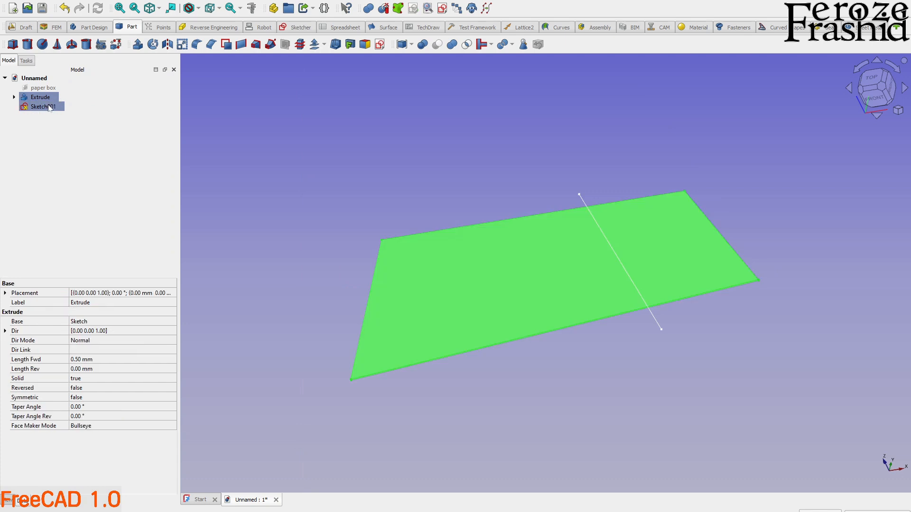
pyautogui.moveTo(392, 224); pyautogui.dragTo(411, 260, button='middle')
pyautogui.click(504, 337)
pyautogui.click(513, 222)
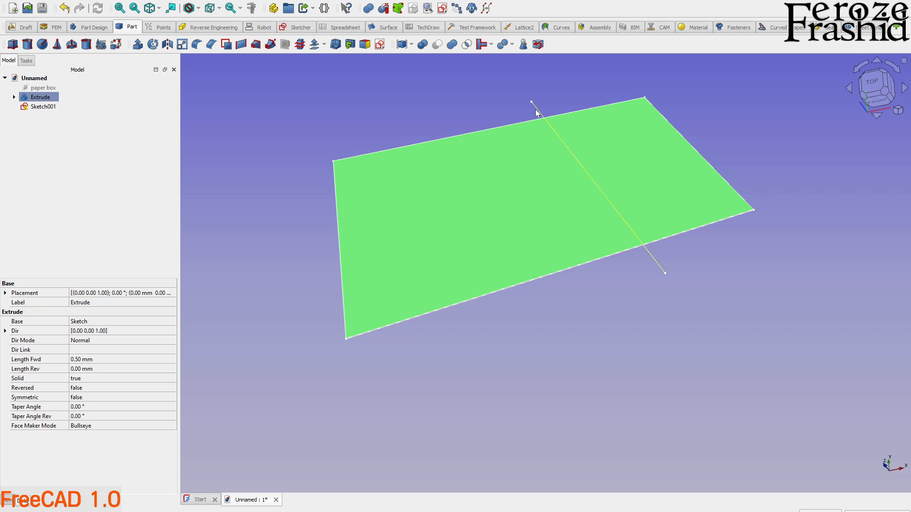
pyautogui.keyDown('ctrl'); pyautogui.click(536, 109); pyautogui.keyUp('ctrl')
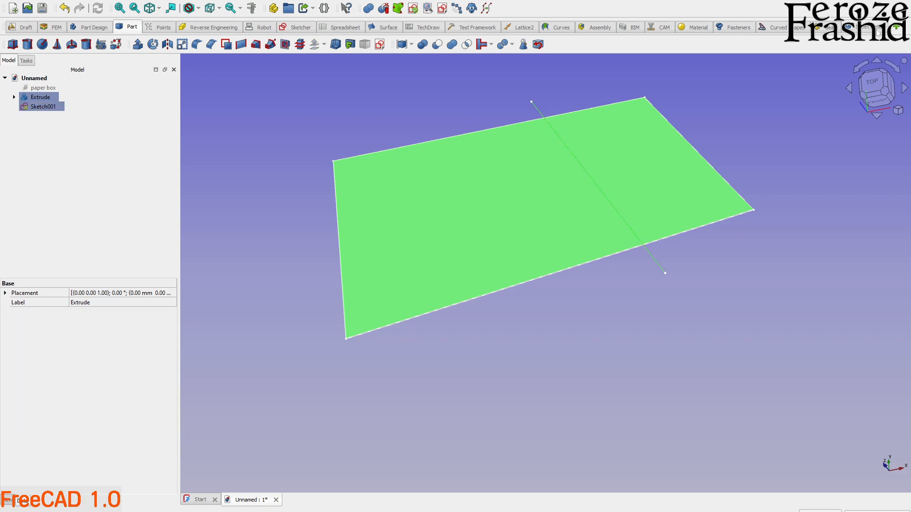
pyautogui.click(878, 29)
pyautogui.click(60, 47)
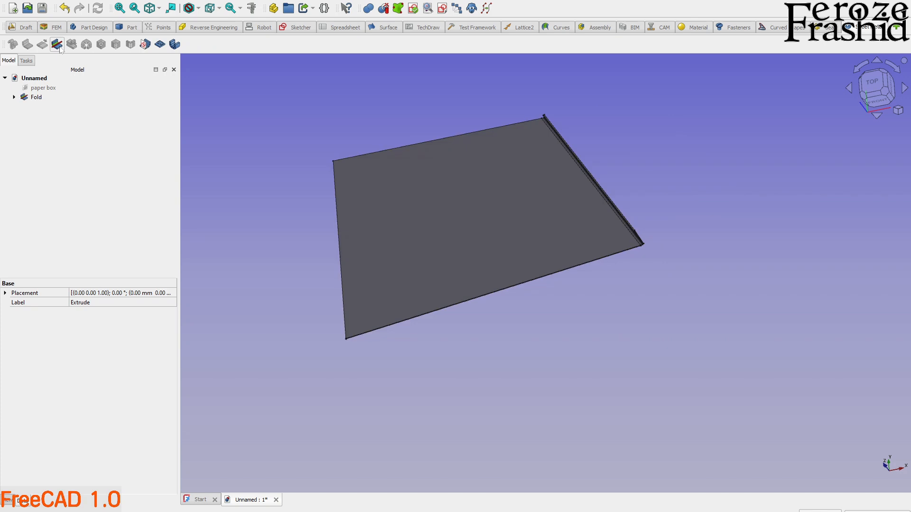
# Examine the folded wall and its slanted bend from several angles.
pyautogui.moveTo(573, 291); pyautogui.dragTo(521, 284, button='middle')
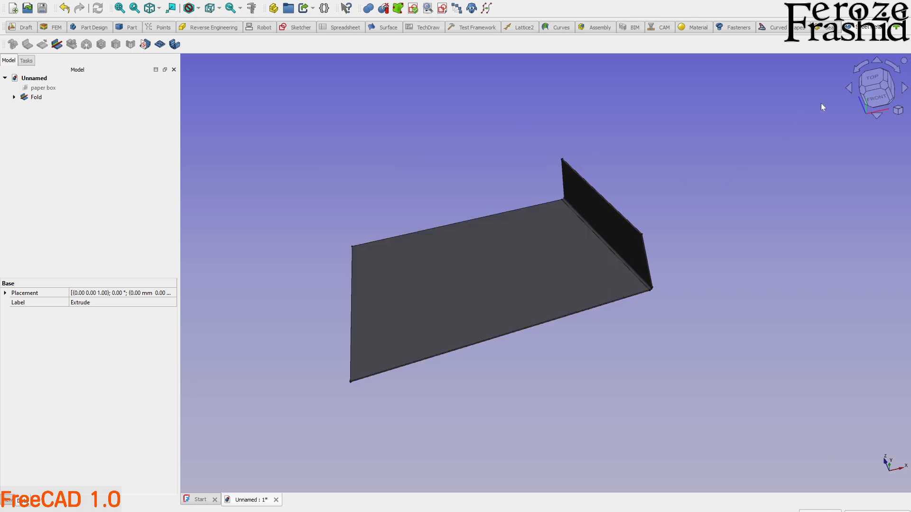
pyautogui.click(870, 80)
pyautogui.moveTo(510, 318); pyautogui.dragTo(508, 211, button='middle')
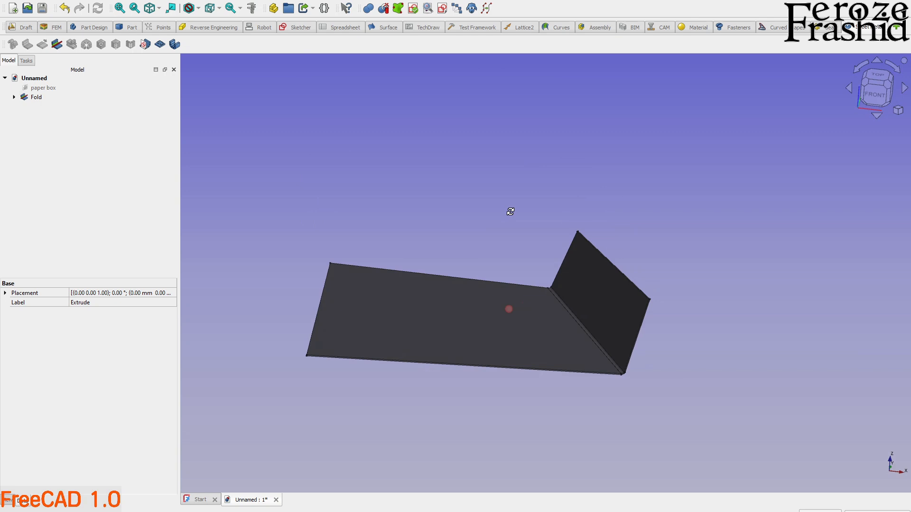
pyautogui.moveTo(507, 293); pyautogui.dragTo(498, 330, button='middle')
pyautogui.moveTo(491, 407); pyautogui.dragTo(444, 374, button='middle')
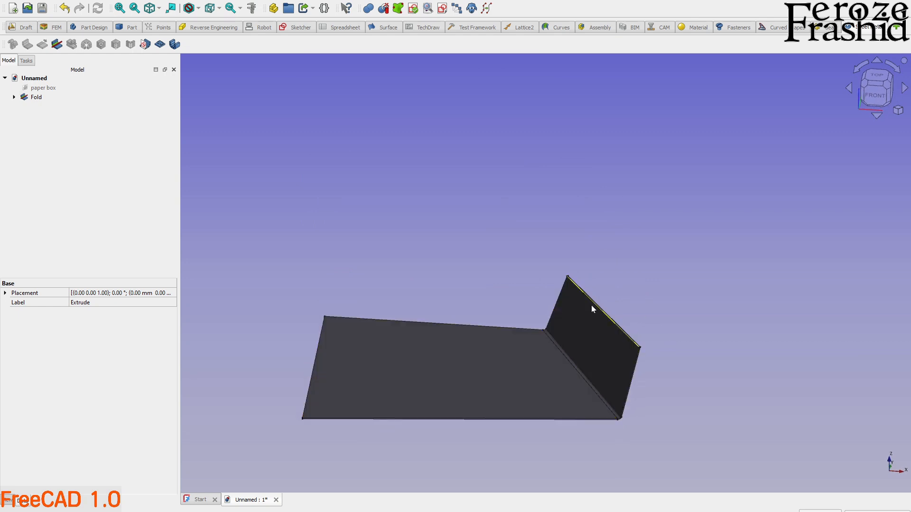
pyautogui.moveTo(571, 346)
pyautogui.mouseDown(button='middle')
pyautogui.moveTo(588, 309)
pyautogui.moveTo(563, 358)
pyautogui.mouseUp(button='middle')
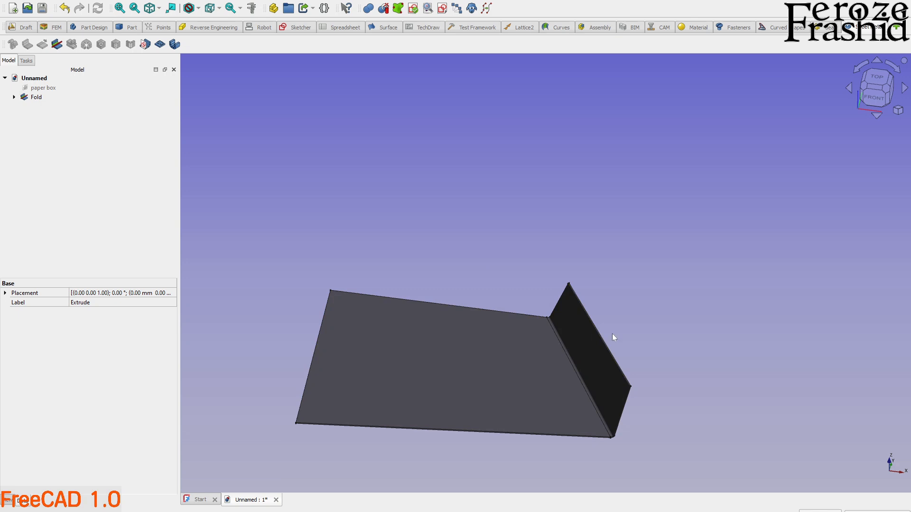
pyautogui.moveTo(524, 372); pyautogui.dragTo(589, 306, button='middle')
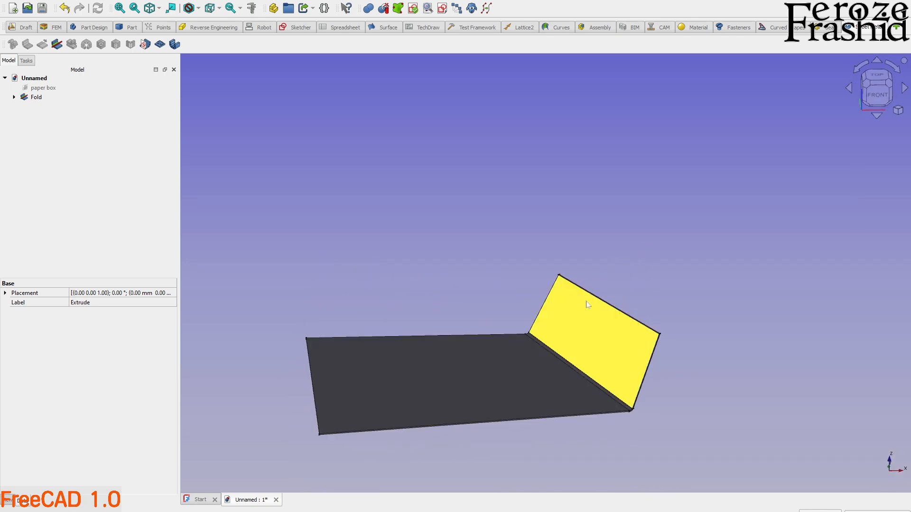
pyautogui.moveTo(555, 343); pyautogui.dragTo(437, 371, button='middle')
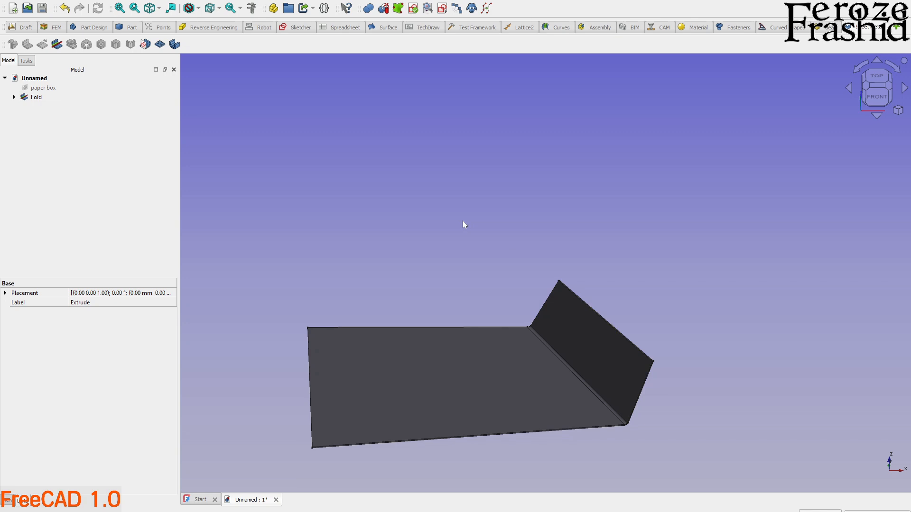
# Delete the fold together with its plate and bend line sketch, keeping only the paper box image.
pyautogui.click(37, 98)
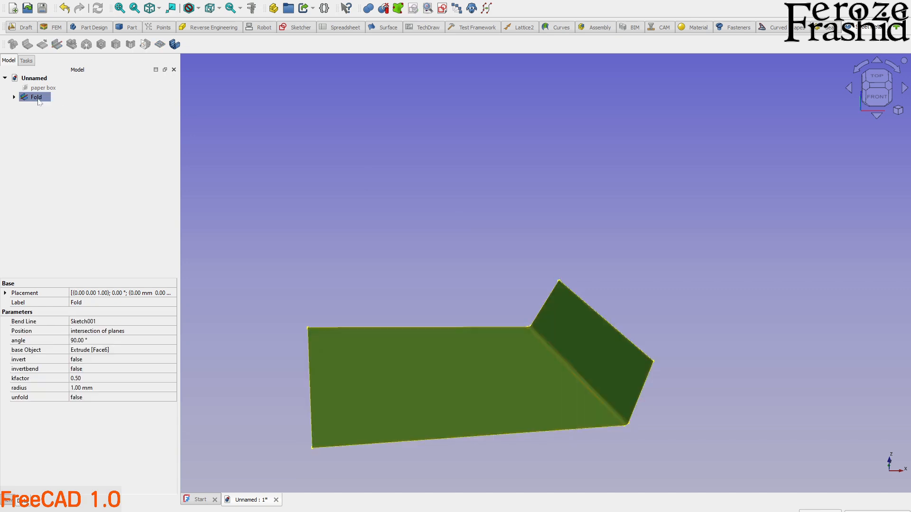
pyautogui.press('Delete')
pyautogui.click(39, 97)
pyautogui.press('Delete')
# Show the hidden paper box image in top view and switch to the Part workbench.
pyautogui.click(45, 88)
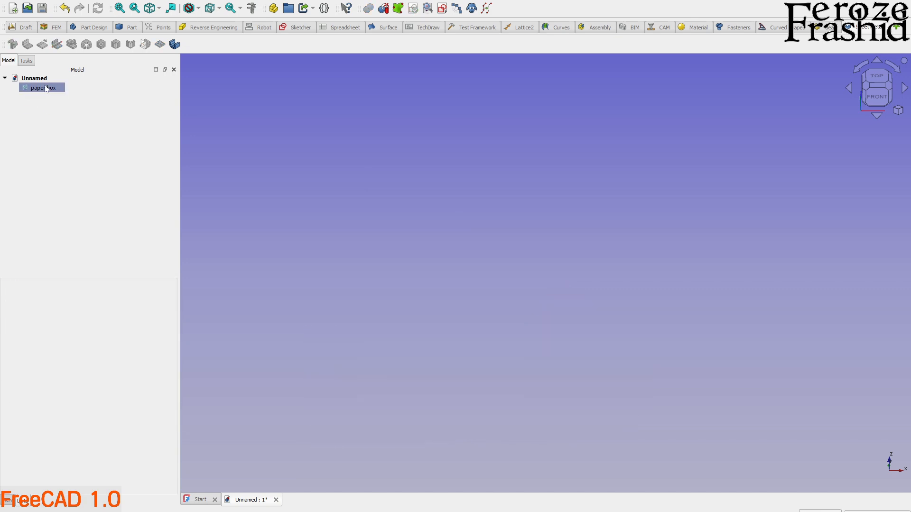
pyautogui.press('space')
pyautogui.click(477, 142)
pyautogui.scroll(-3, 477, 142)
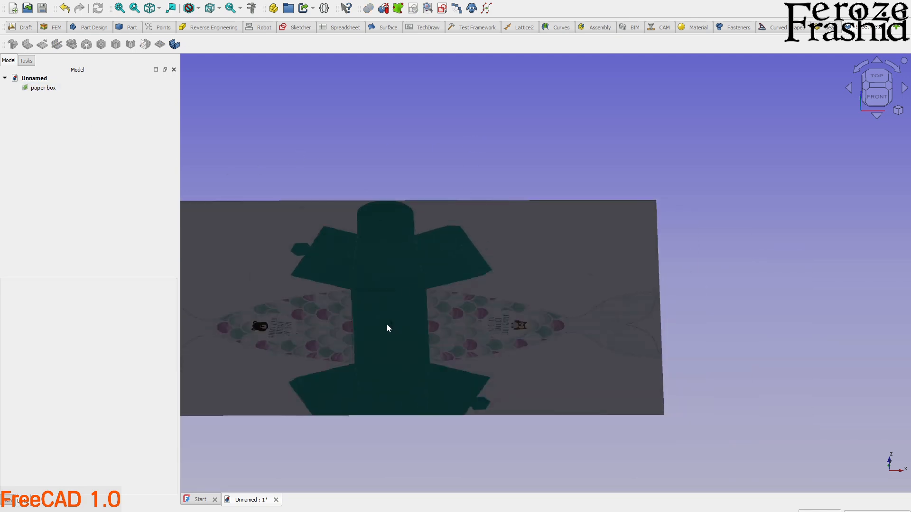
pyautogui.scroll(5, 541, 317)
pyautogui.click(877, 76)
pyautogui.scroll(-5, 528, 229)
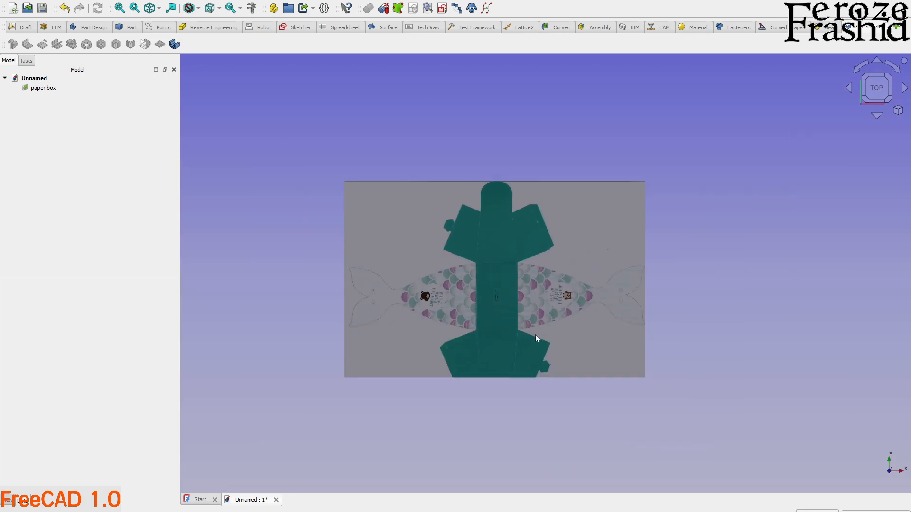
pyautogui.scroll(3, 536, 338)
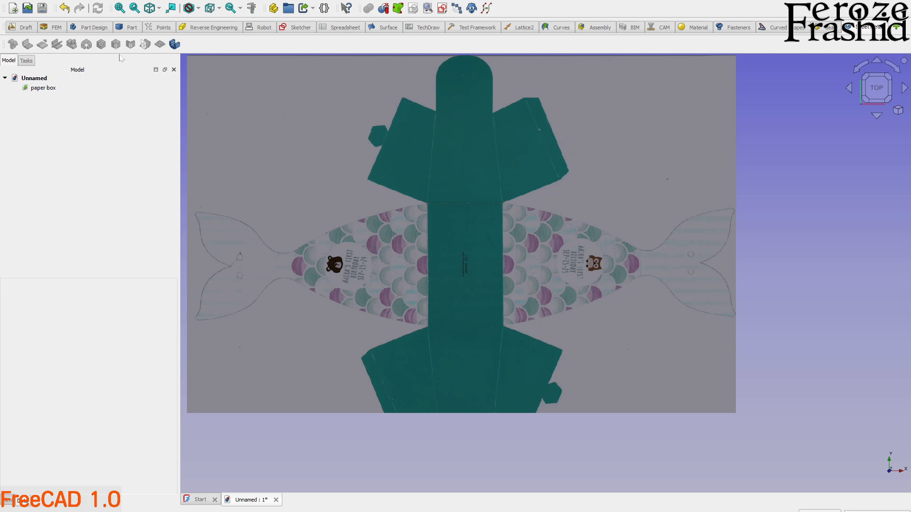
pyautogui.click(132, 27)
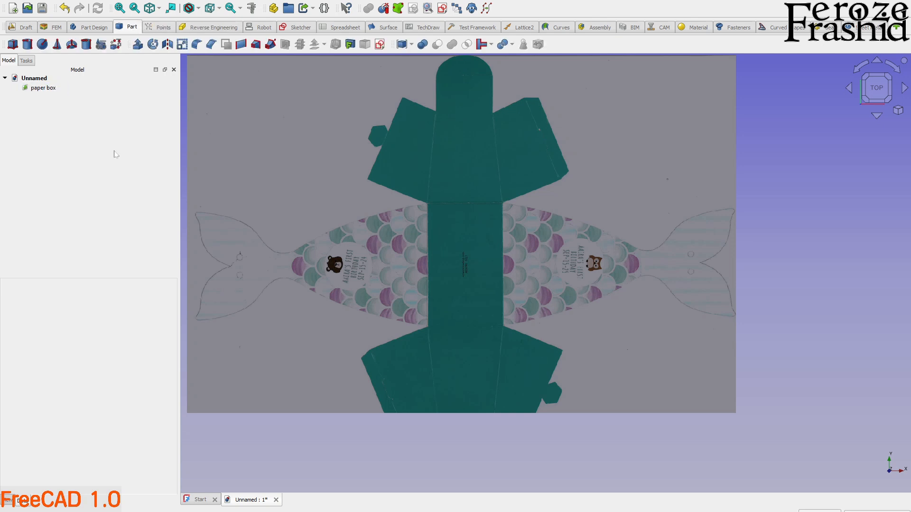
pyautogui.scroll(-1, 484, 223)
pyautogui.scroll(3, 438, 217)
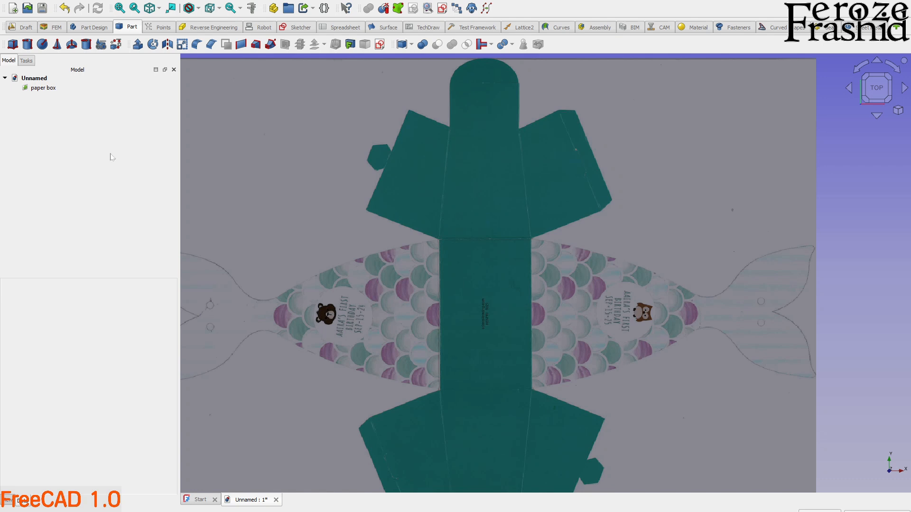
# Calibrate the paper box image by setting the centre panel's long right edge, from upper to lower corner, to 96 mm.
pyautogui.doubleClick(51, 88)
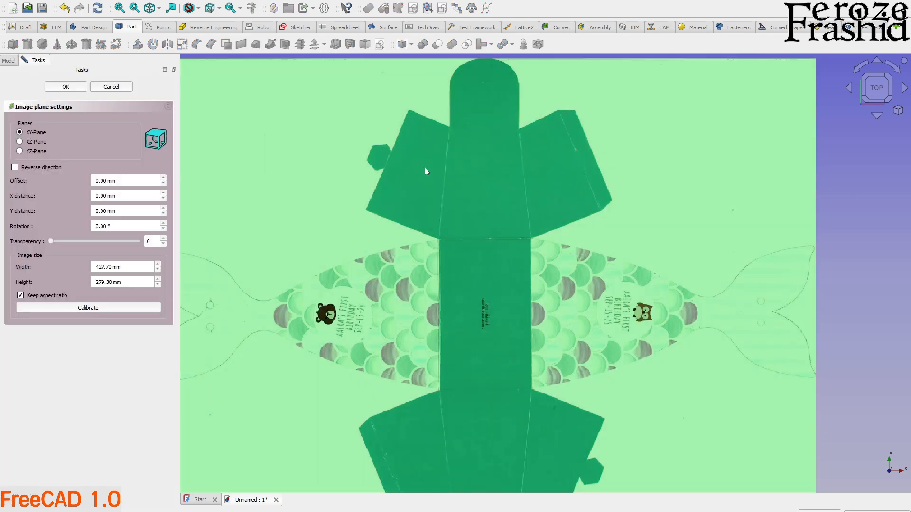
pyautogui.click(101, 307)
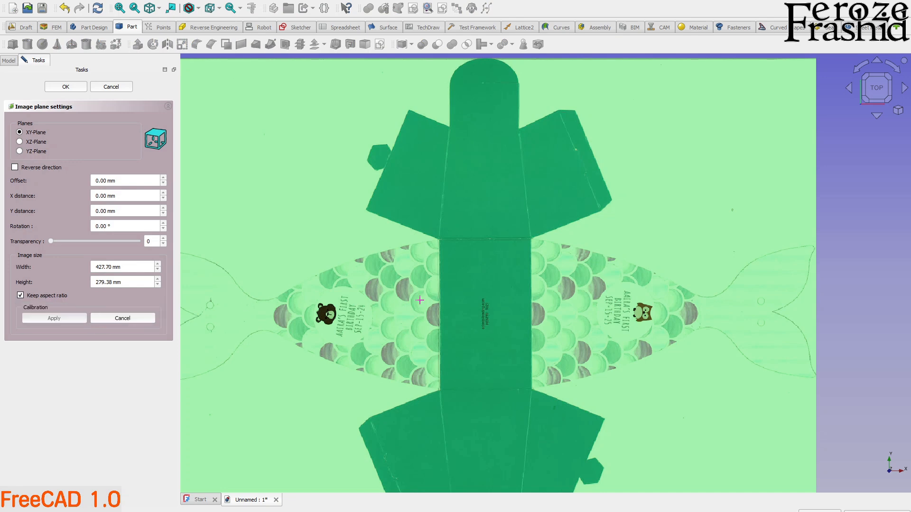
pyautogui.scroll(3, 540, 293)
pyautogui.scroll(-2, 530, 167)
pyautogui.scroll(3, 534, 273)
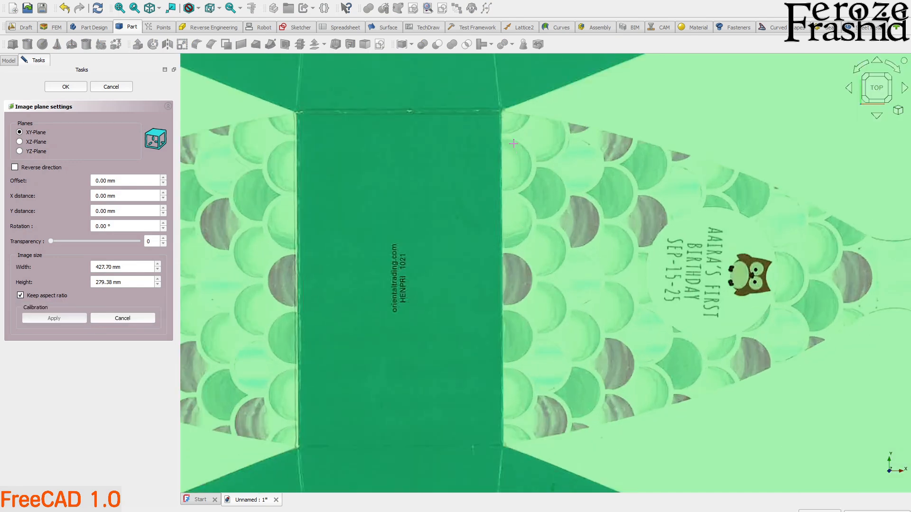
pyautogui.click(501, 109)
pyautogui.click(504, 445)
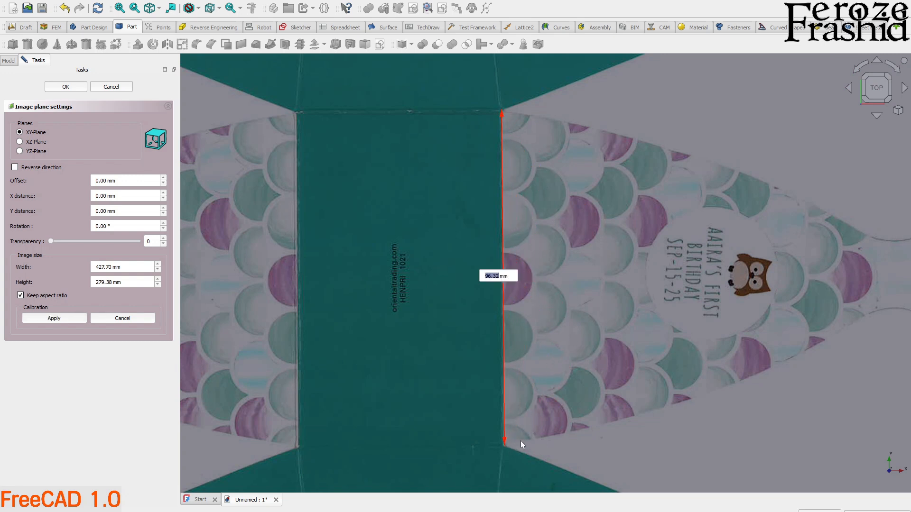
pyautogui.write('96')
pyautogui.press('Return')
pyautogui.scroll(-5, 496, 338)
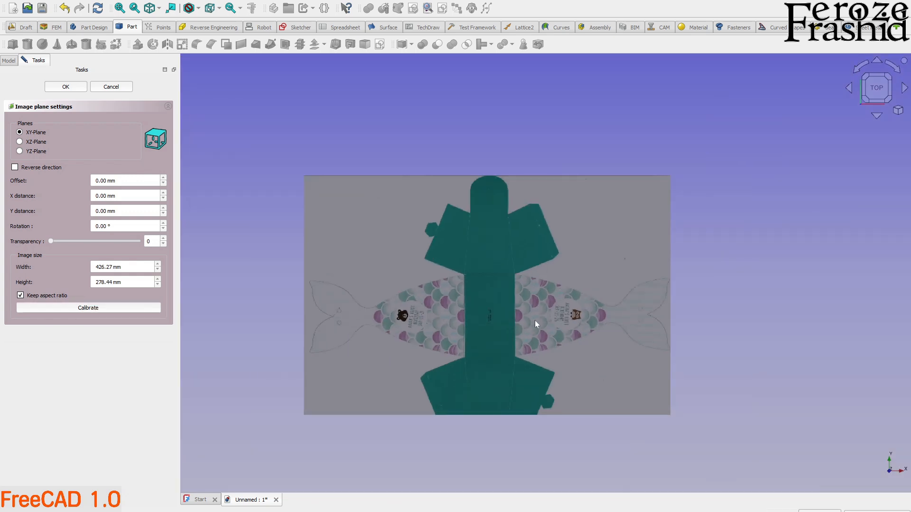
# Set the image plane's transparency to 50 and accept the image settings.
pyautogui.scroll(2, 462, 312)
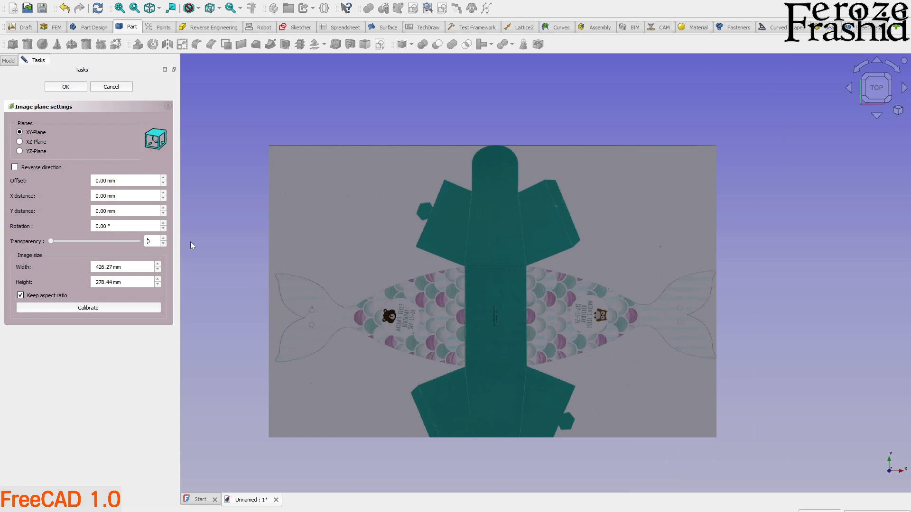
pyautogui.write('5')
pyautogui.click(55, 87)
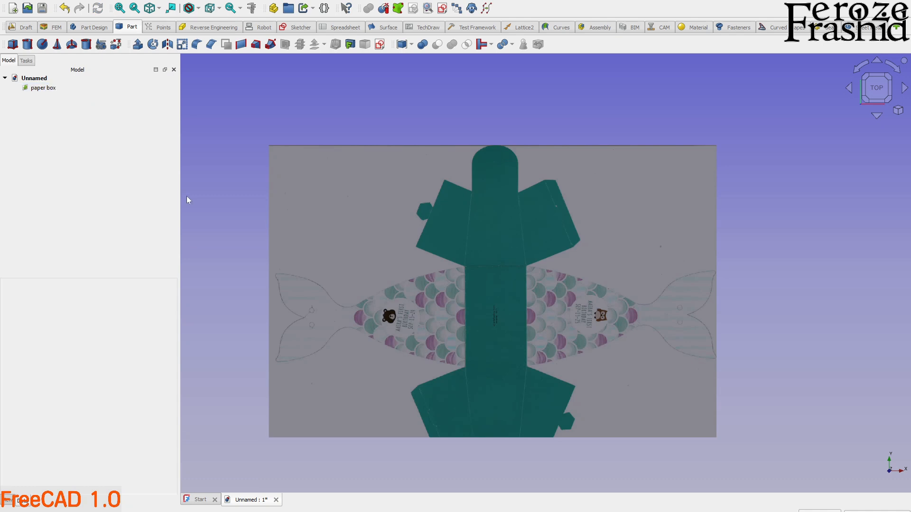
# Measure the width of the centre panel's upper edge with the image calibration, leaving the image settings without applying it.
pyautogui.moveTo(441, 319); pyautogui.dragTo(728, 263, button='middle')
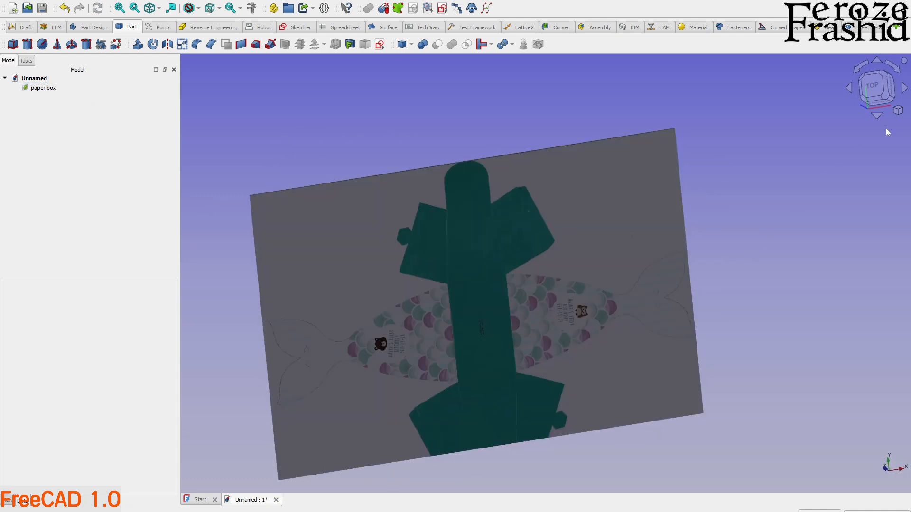
pyautogui.click(872, 86)
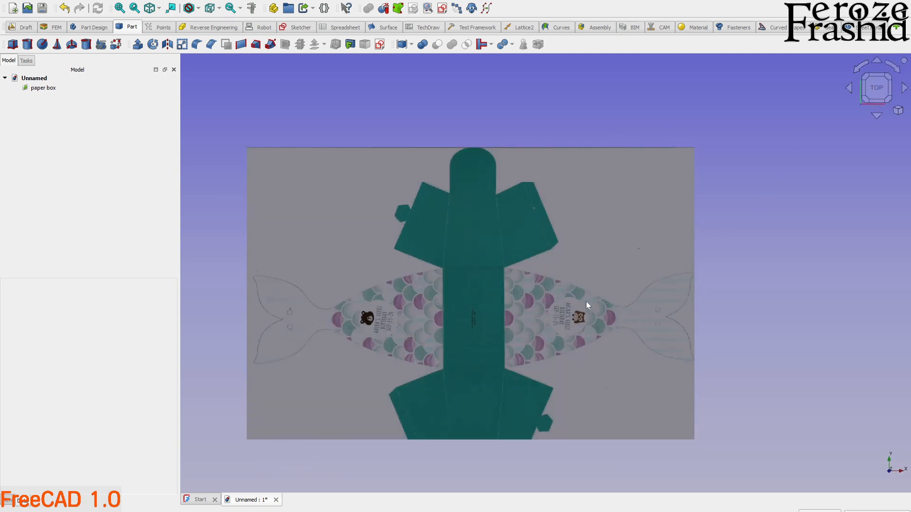
pyautogui.doubleClick(42, 88)
pyautogui.scroll(5, 476, 252)
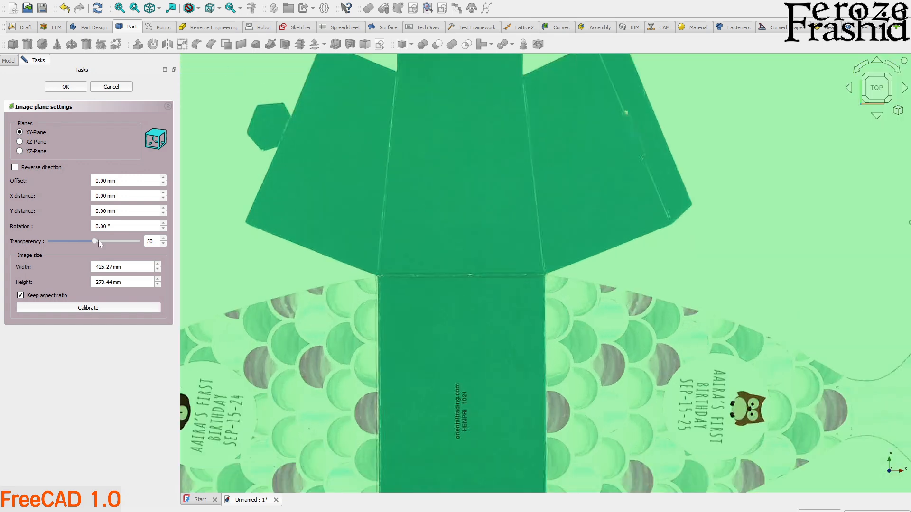
pyautogui.click(95, 309)
pyautogui.scroll(3, 517, 327)
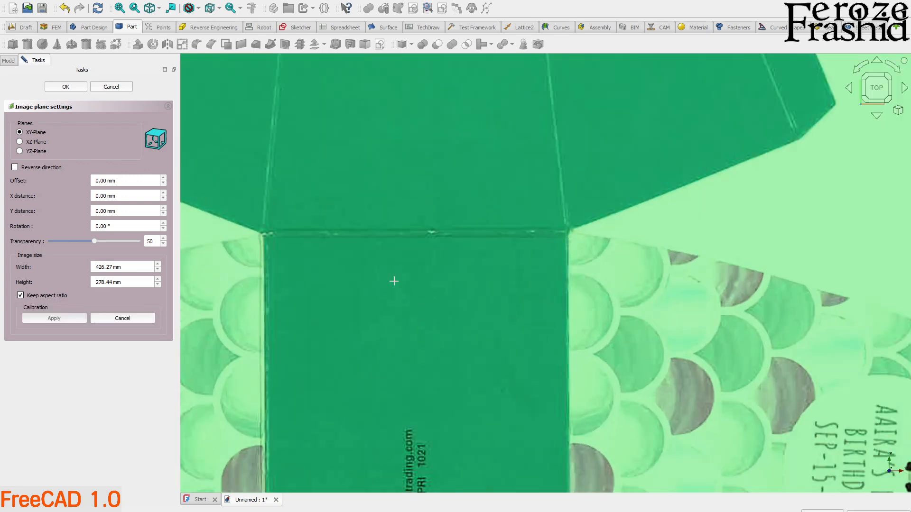
pyautogui.click(262, 234)
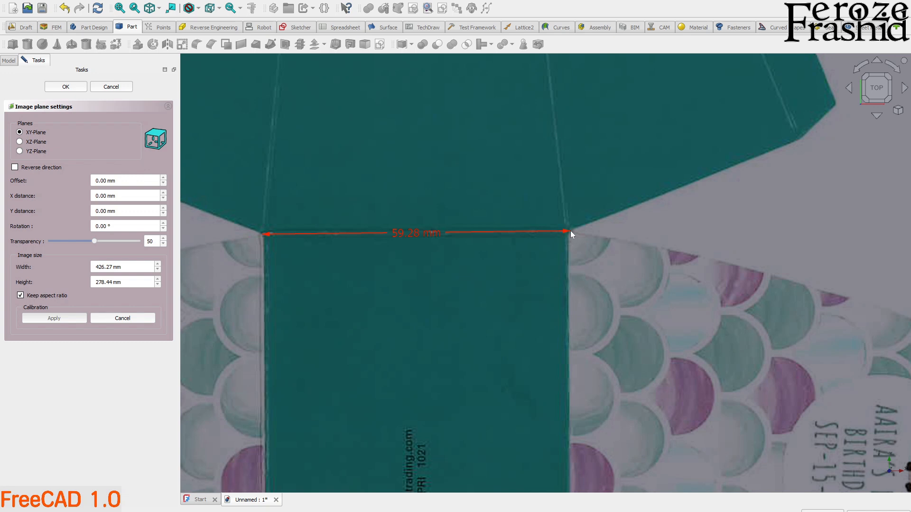
pyautogui.rightClick(519, 181)
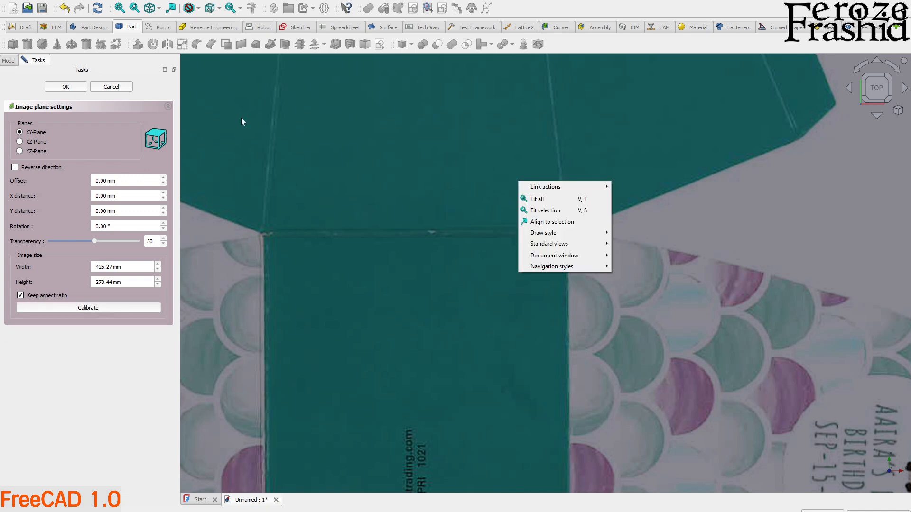
pyautogui.click(109, 87)
pyautogui.scroll(-5, 434, 218)
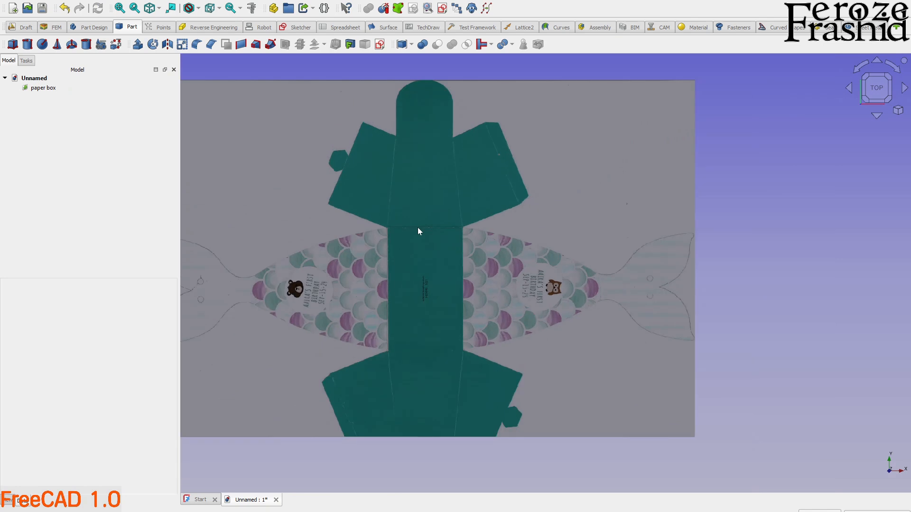
# Create a new sketch on the XY plane over the paper box image, with no offset.
pyautogui.scroll(-2, 645, 281)
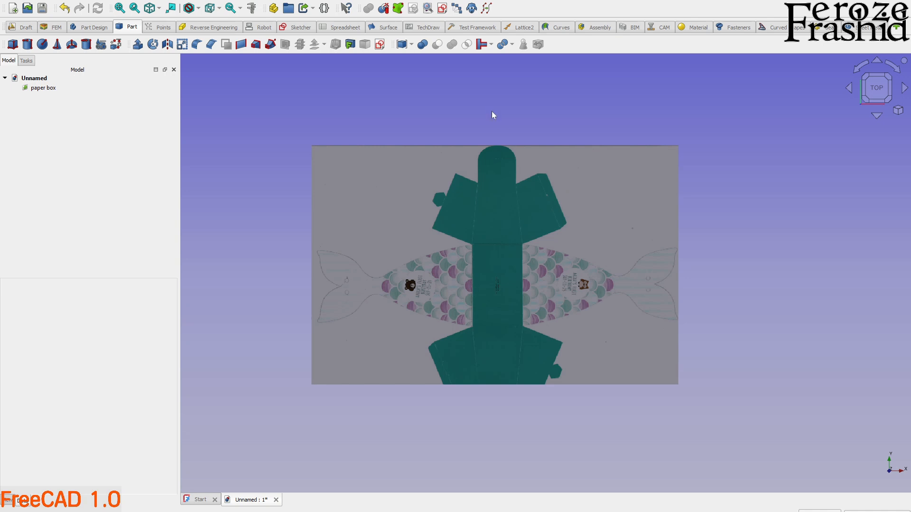
pyautogui.click(379, 44)
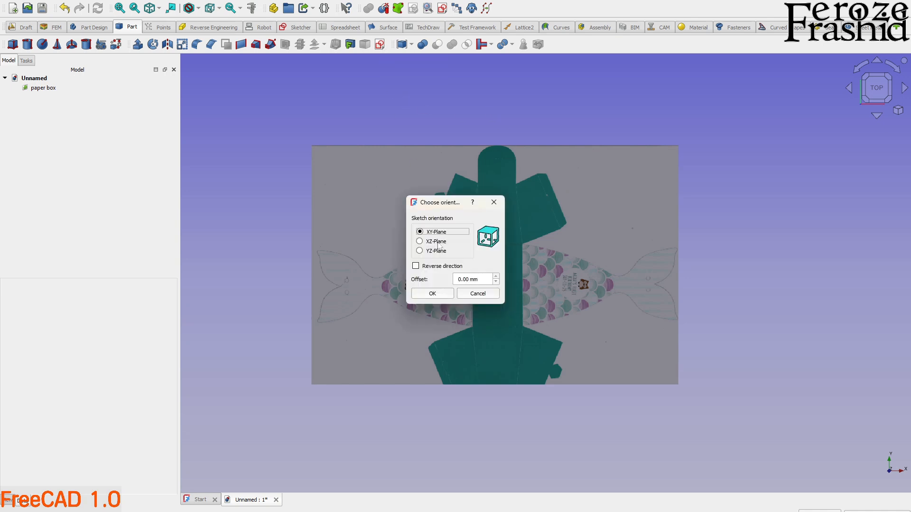
pyautogui.click(436, 294)
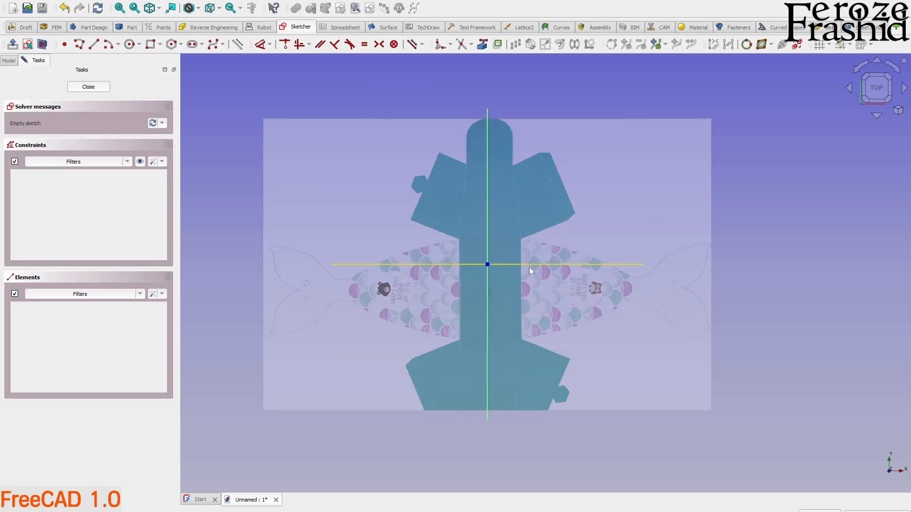
pyautogui.scroll(2, 529, 266)
pyautogui.scroll(-2, 442, 211)
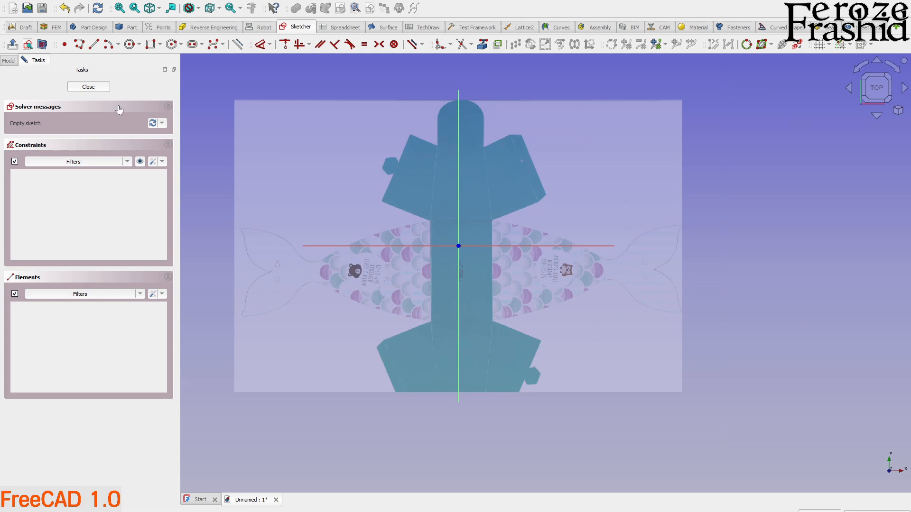
# Leave the empty sketch and transform the paper box image, moving it upward and slightly left so the origin falls within the centre panel.
pyautogui.click(85, 88)
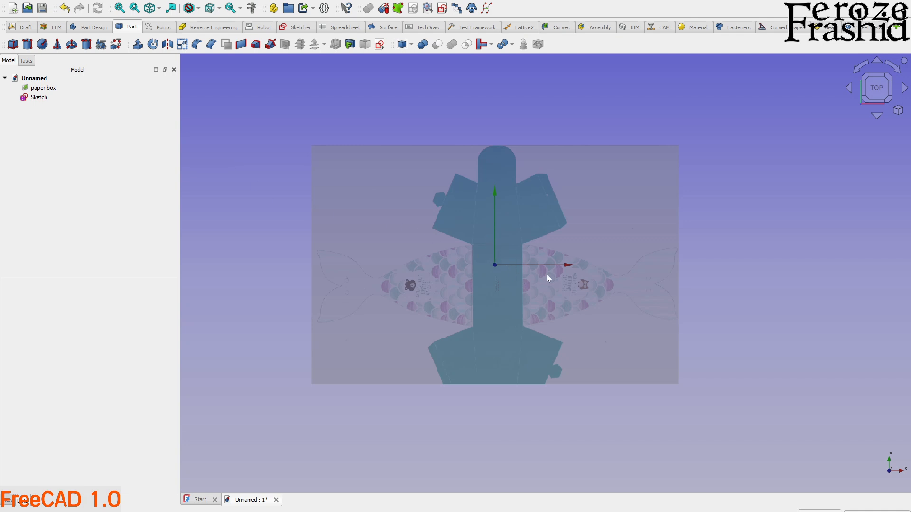
pyautogui.click(42, 88)
pyautogui.rightClick(41, 88)
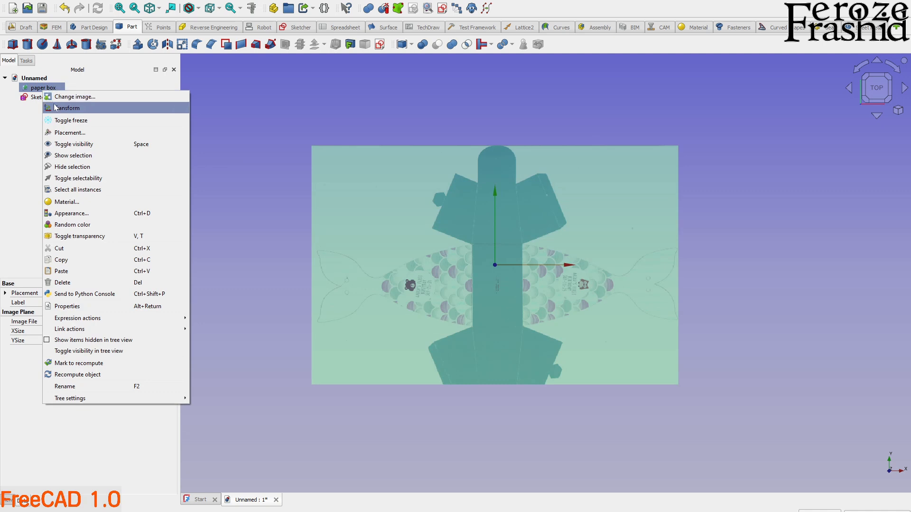
pyautogui.click(66, 107)
pyautogui.scroll(3, 551, 231)
pyautogui.moveTo(449, 226); pyautogui.dragTo(449, 192)
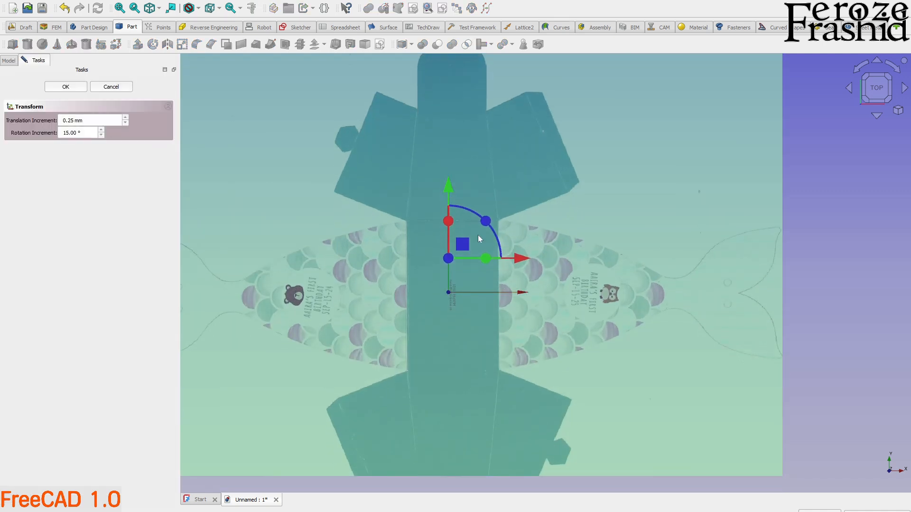
pyautogui.moveTo(524, 259); pyautogui.dragTo(509, 261)
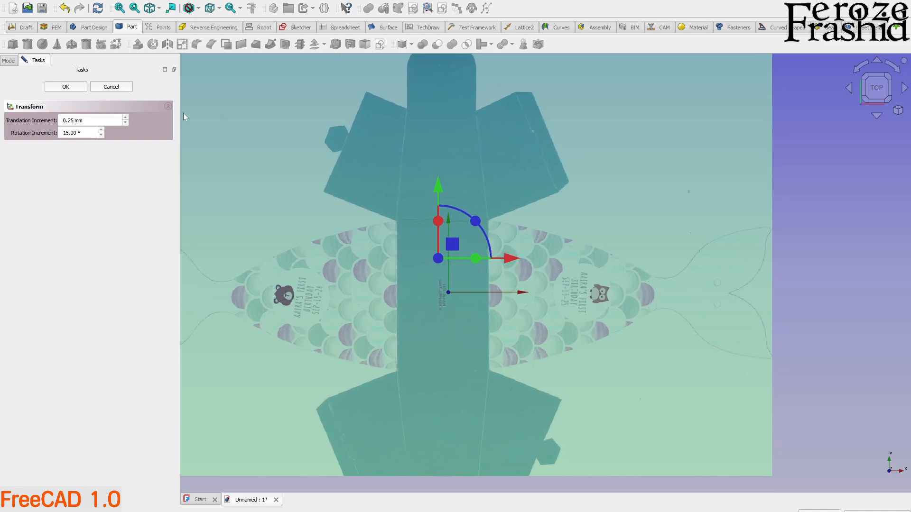
pyautogui.click(76, 87)
# Reopen the sketch and draw two guide lines from the origin: horizontal, about 183 mm, to the tail notch, and vertical to the rounded tab's top.
pyautogui.doubleClick(38, 98)
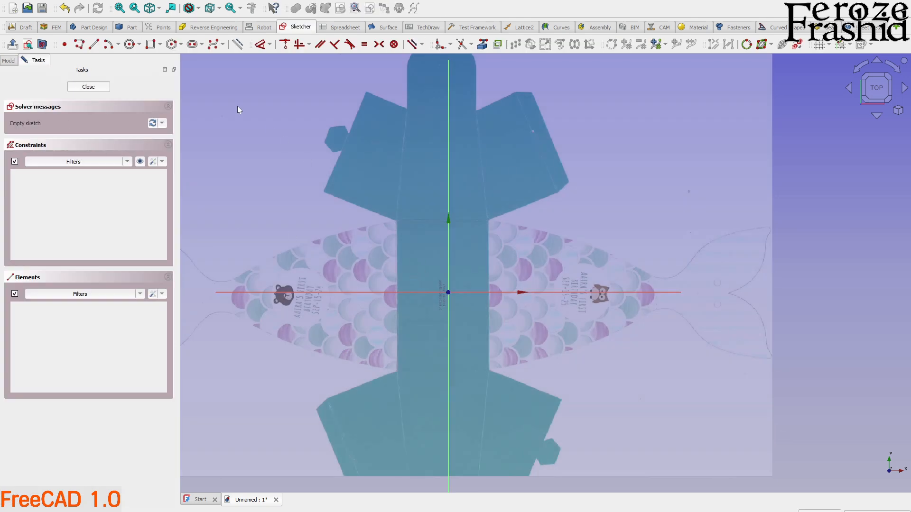
pyautogui.click(94, 44)
pyautogui.click(446, 292)
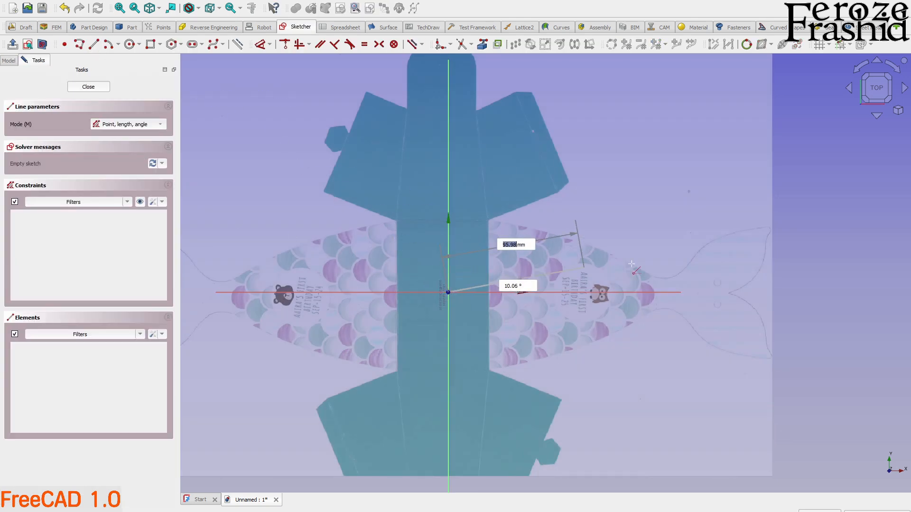
pyautogui.click(735, 292)
pyautogui.scroll(-2, 449, 292)
pyautogui.click(447, 317)
pyautogui.click(447, 145)
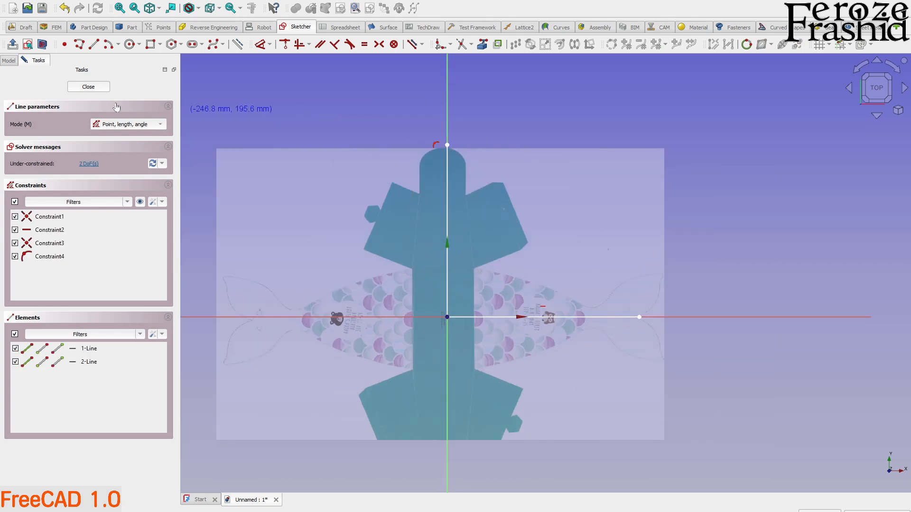
pyautogui.click(88, 86)
# Clear the sketch selection and hide the axis cross so the guide lines stand out over the image.
pyautogui.scroll(-2, 508, 364)
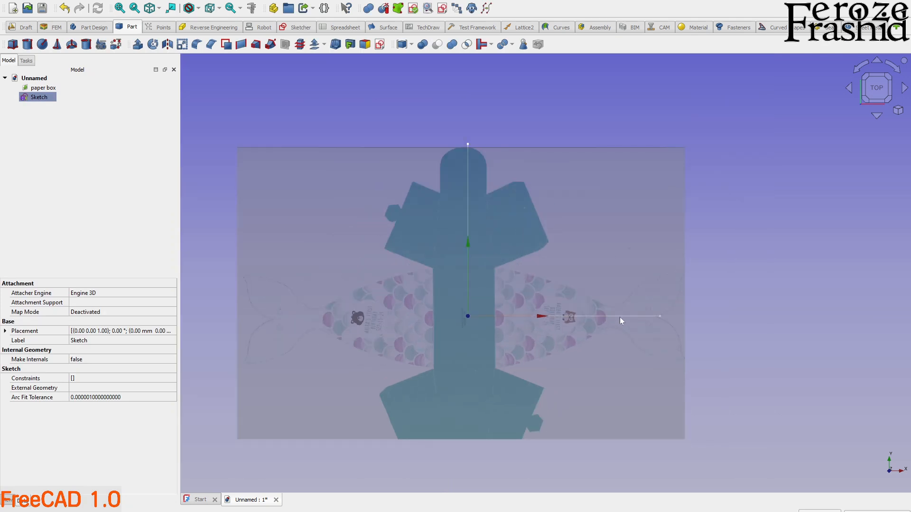
pyautogui.scroll(2, 636, 317)
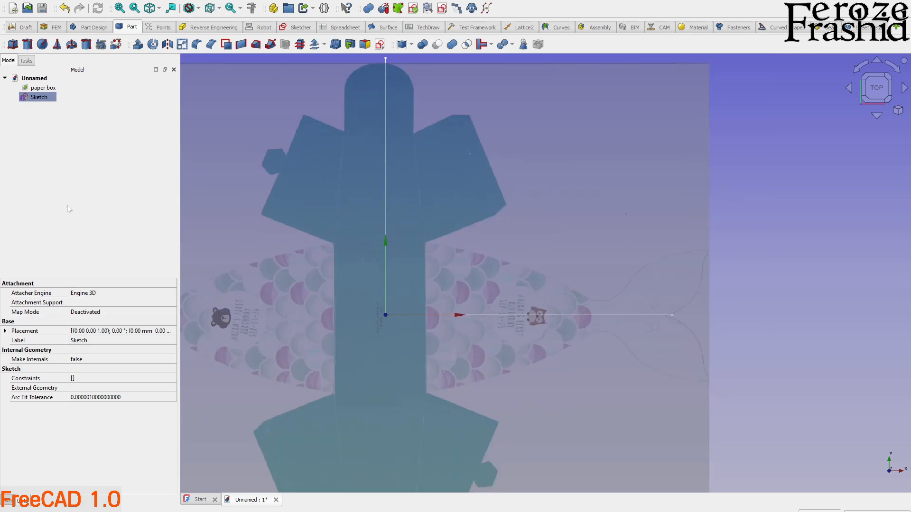
pyautogui.click(63, 189)
pyautogui.press('a')
pyautogui.press('c')
pyautogui.scroll(-2, 664, 375)
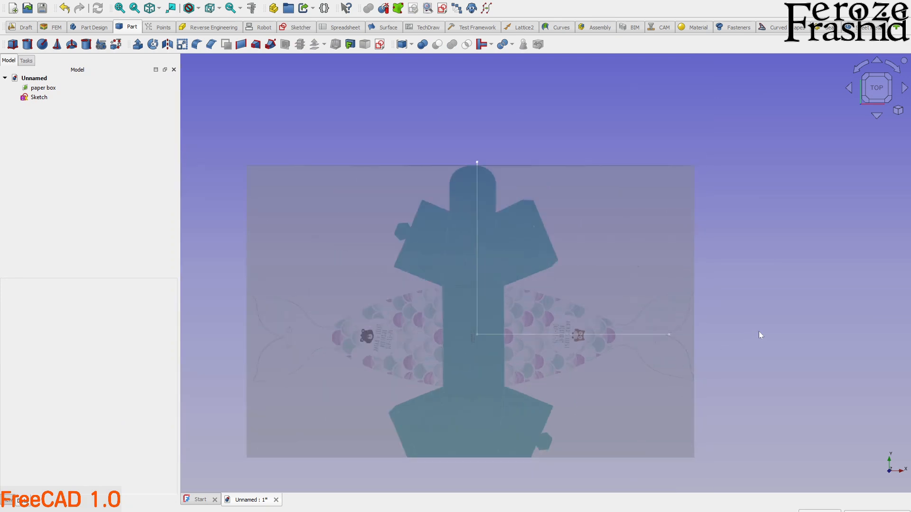
# Transform the paper box image again, adjusting its vertical position until the tail notch lines up with the horizontal guide line.
pyautogui.rightClick(42, 89)
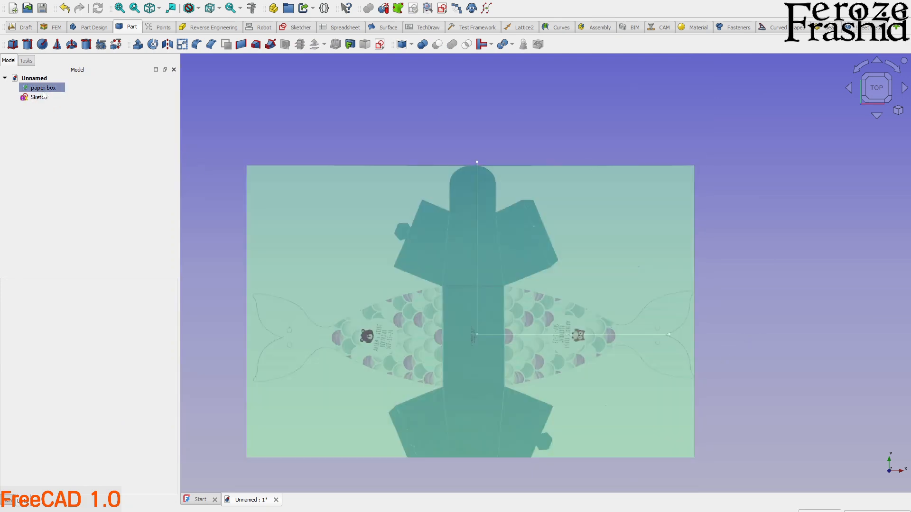
pyautogui.click(64, 108)
pyautogui.scroll(2, 559, 375)
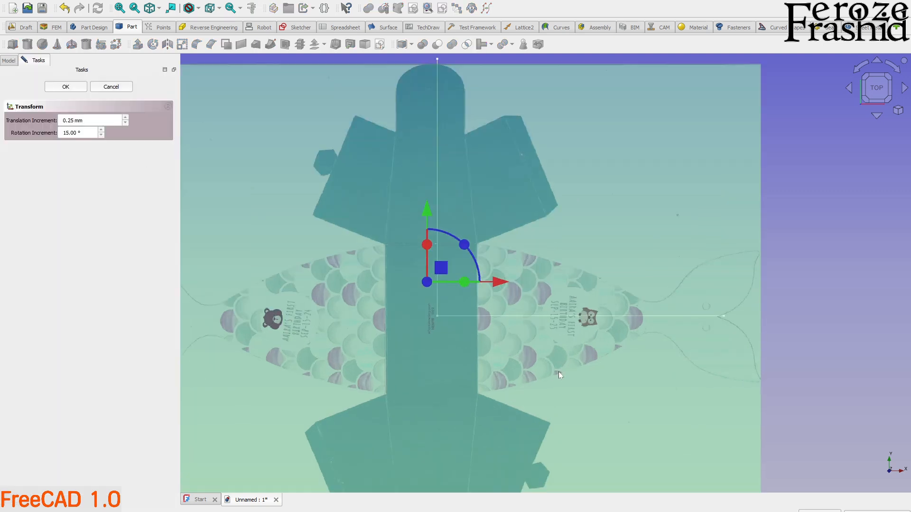
pyautogui.moveTo(425, 217); pyautogui.dragTo(424, 318)
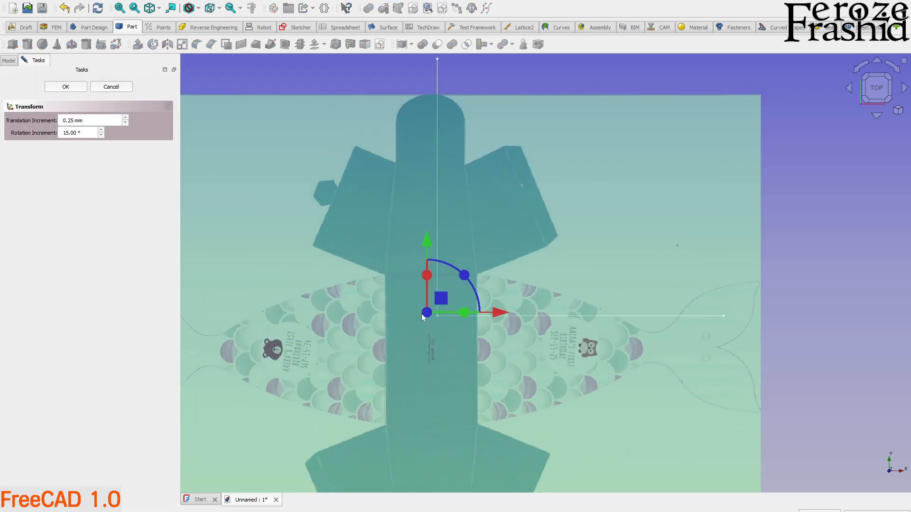
pyautogui.moveTo(427, 247); pyautogui.dragTo(427, 217)
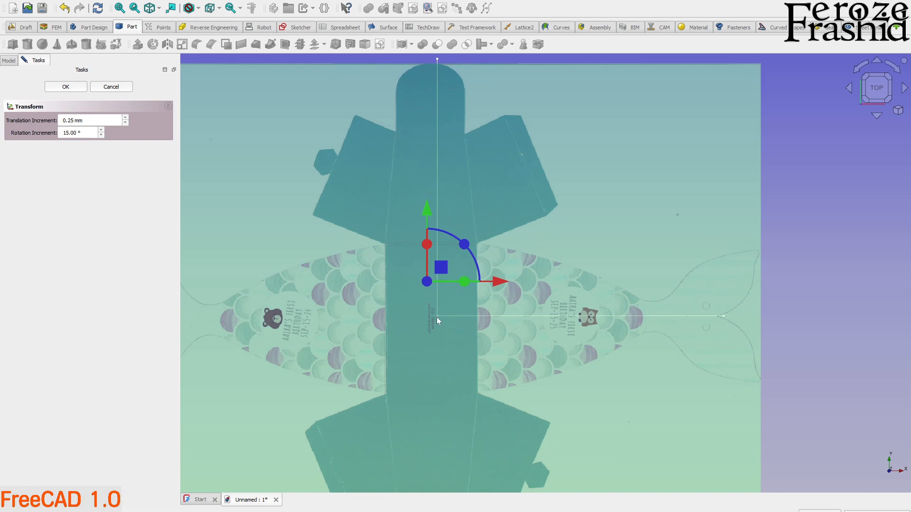
pyautogui.scroll(-2, 437, 317)
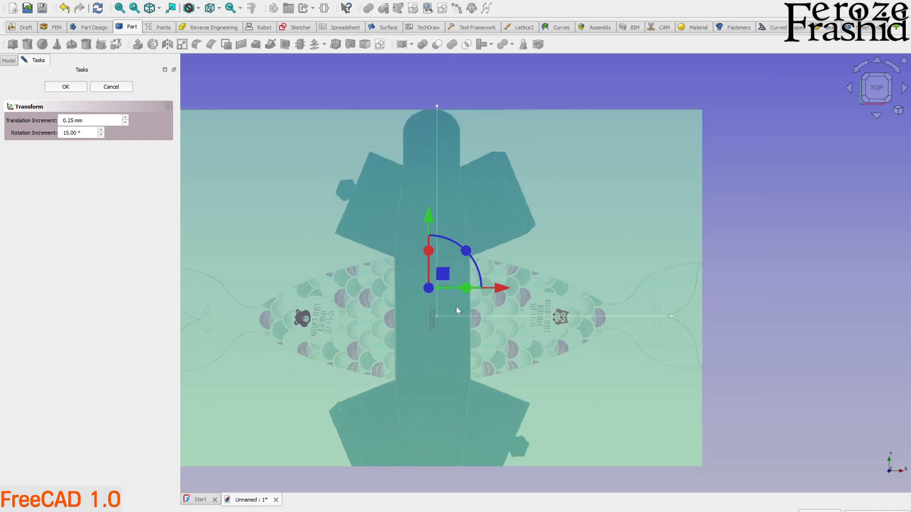
pyautogui.scroll(4, 666, 317)
pyautogui.scroll(-4, 686, 308)
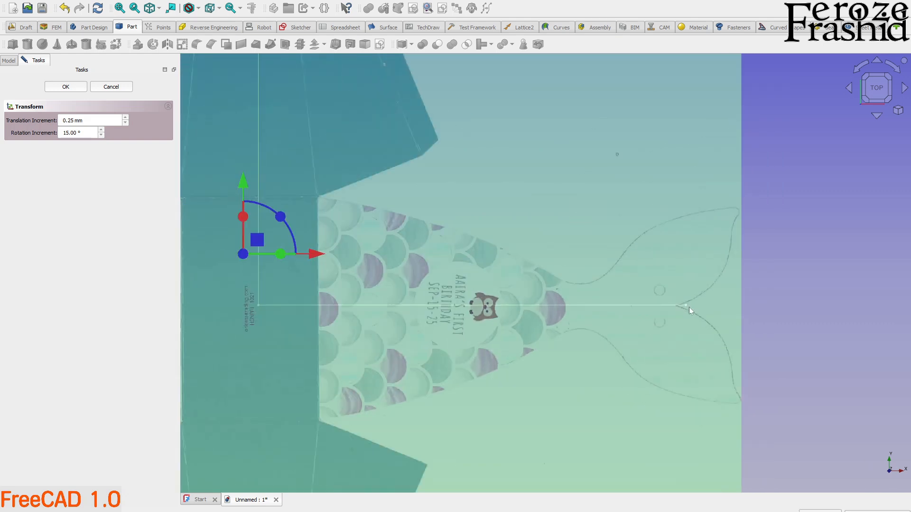
pyautogui.scroll(-1, 432, 148)
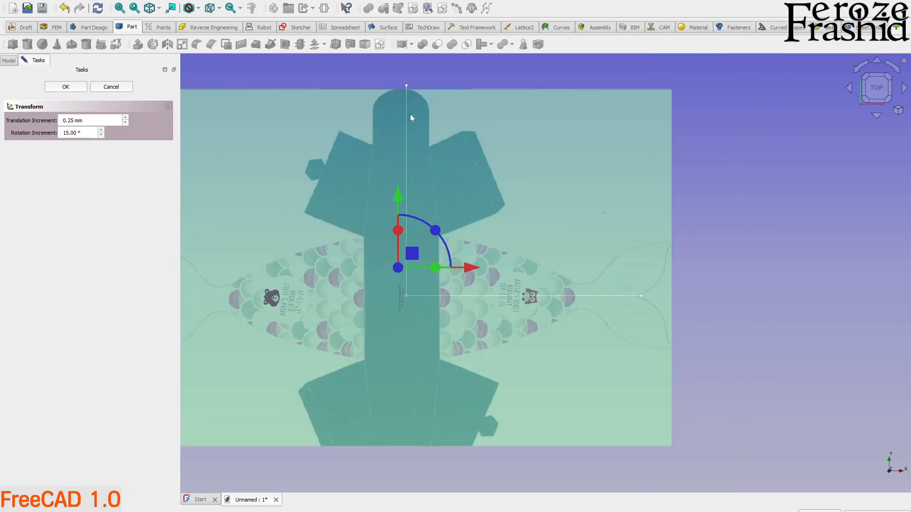
# Shift the paper box image slightly right to centre its main panel on the vertical guide line, and accept the transform.
pyautogui.moveTo(468, 268); pyautogui.dragTo(472, 269)
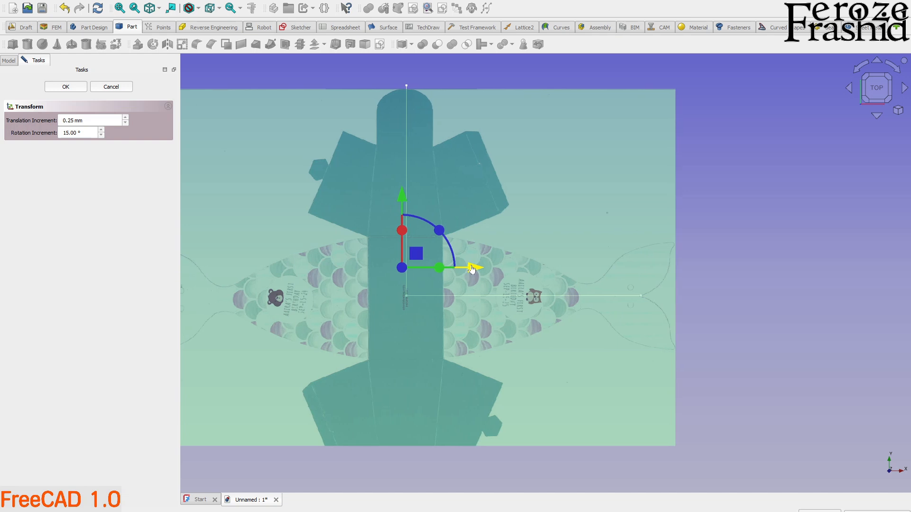
pyautogui.scroll(6, 636, 286)
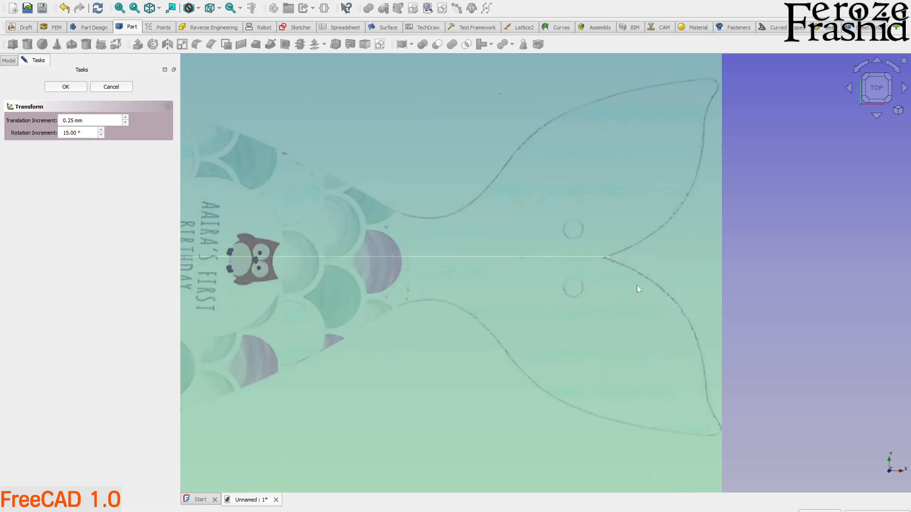
pyautogui.scroll(-4, 637, 285)
pyautogui.scroll(-1, 637, 285)
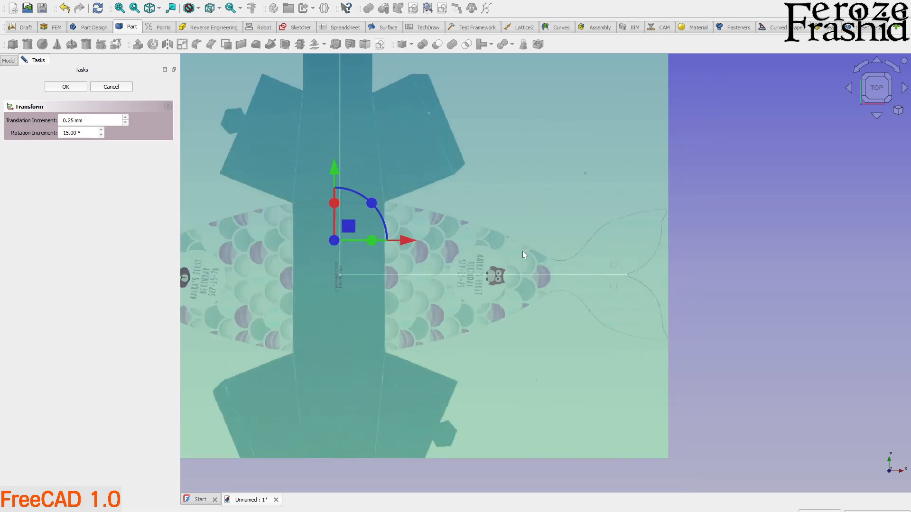
pyautogui.click(75, 87)
pyautogui.scroll(-2, 564, 316)
pyautogui.scroll(-1, 564, 315)
pyautogui.click(625, 289)
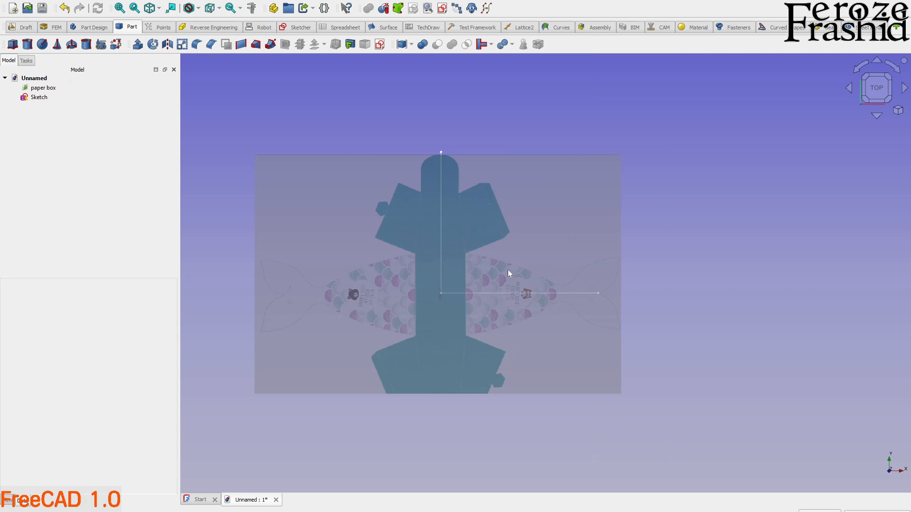
# Reopen the sketch and delete both the horizontal and vertical guide lines.
pyautogui.click(42, 97)
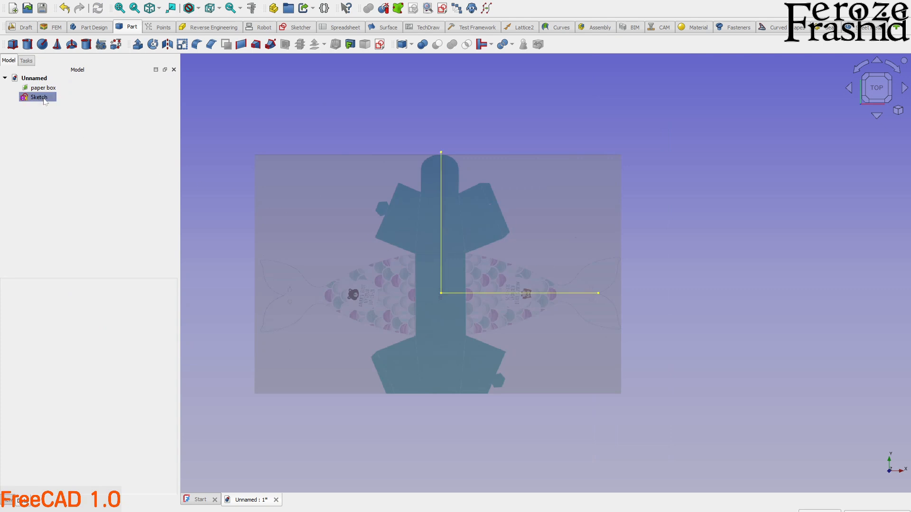
pyautogui.doubleClick(41, 98)
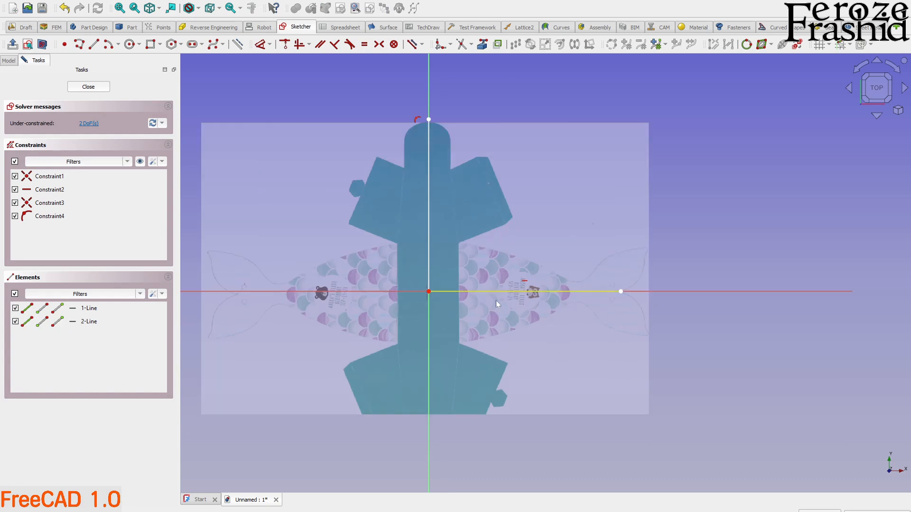
pyautogui.click(509, 293)
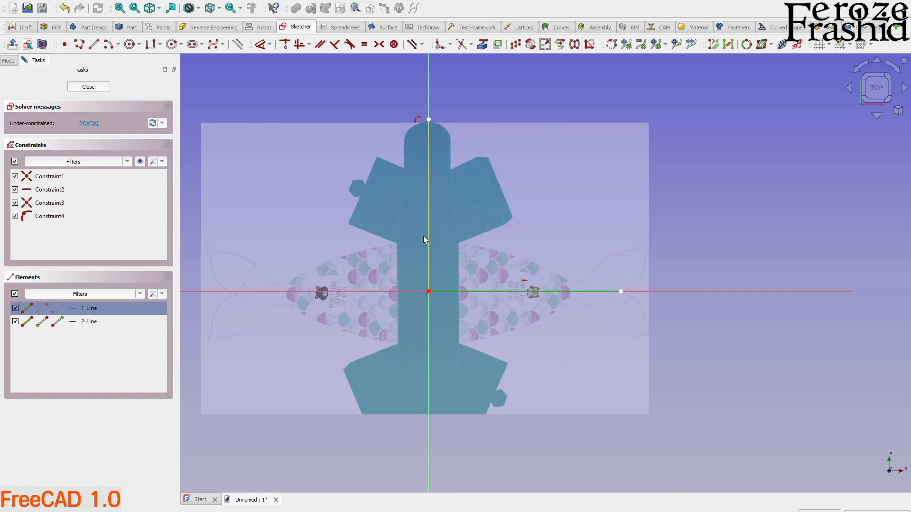
pyautogui.click(424, 235)
pyautogui.press('Delete')
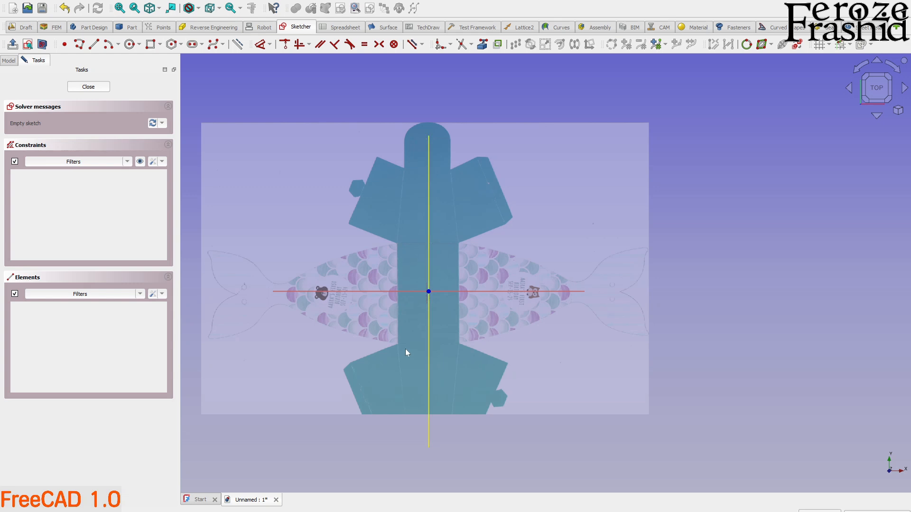
# Draw a centred rectangle from the origin over the centre panel, 60 mm wide and 96 mm high.
pyautogui.click(160, 44)
pyautogui.click(173, 71)
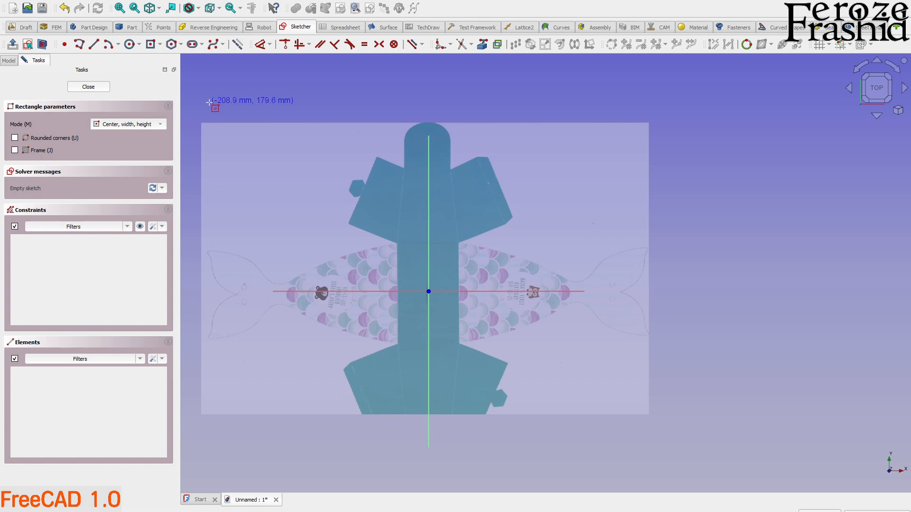
pyautogui.click(428, 291)
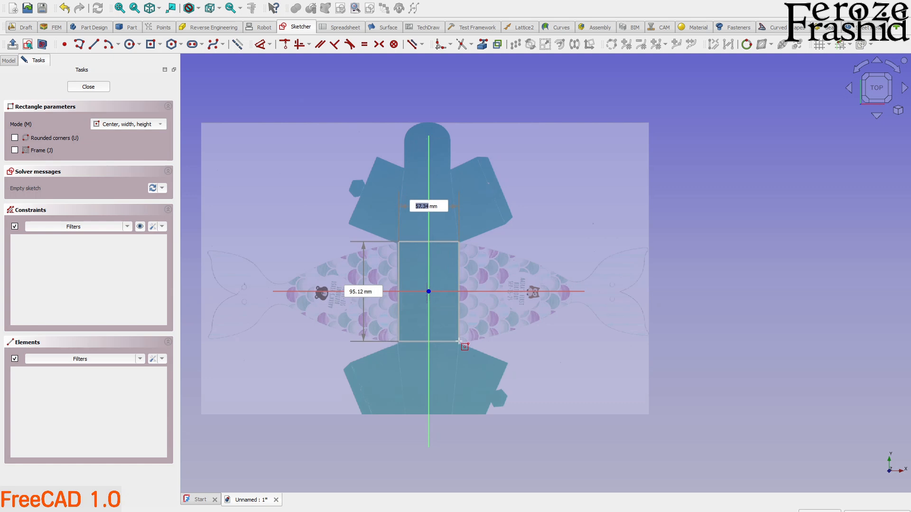
pyautogui.write('60')
pyautogui.press('Tab')
pyautogui.write('96')
pyautogui.press('Return')
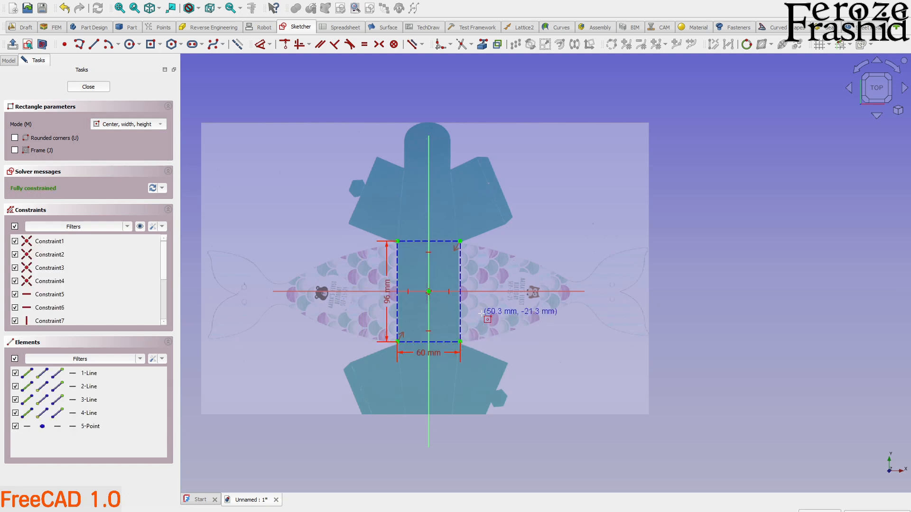
pyautogui.press('Escape')
# Compare the rectangle with the centre panel's edges and set its width to 59 mm.
pyautogui.scroll(3, 474, 312)
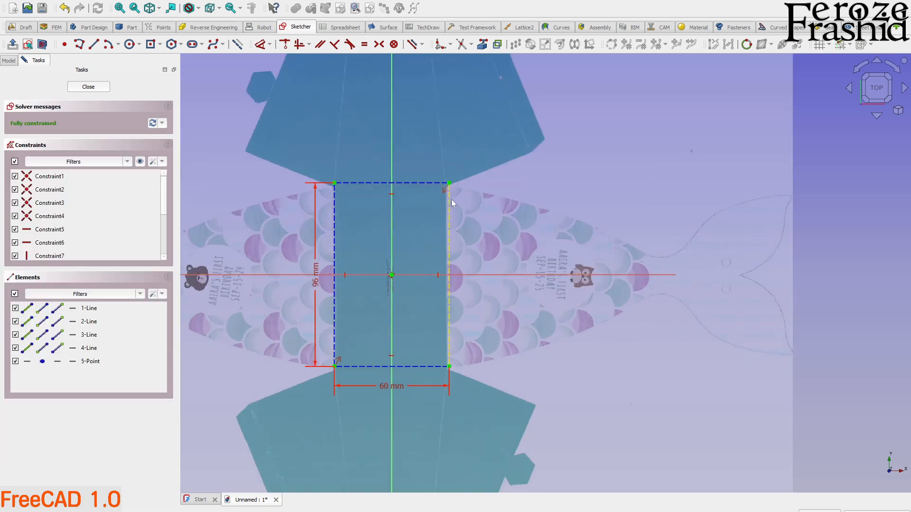
pyautogui.scroll(3, 448, 299)
pyautogui.scroll(-2, 450, 285)
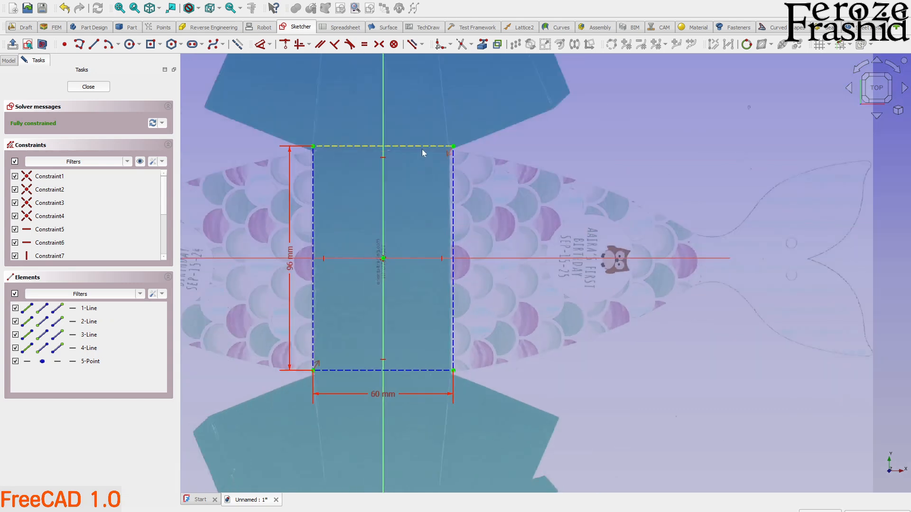
pyautogui.scroll(2, 429, 162)
pyautogui.scroll(-4, 438, 154)
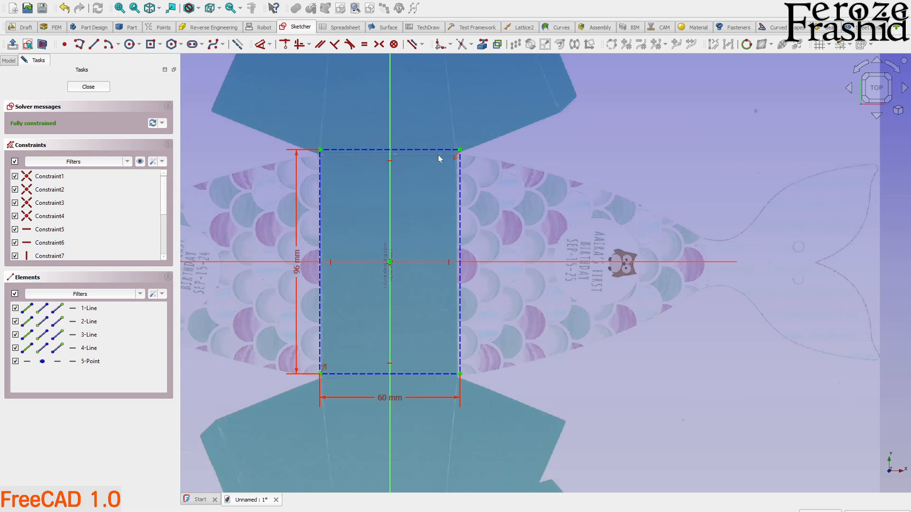
pyautogui.scroll(2, 438, 232)
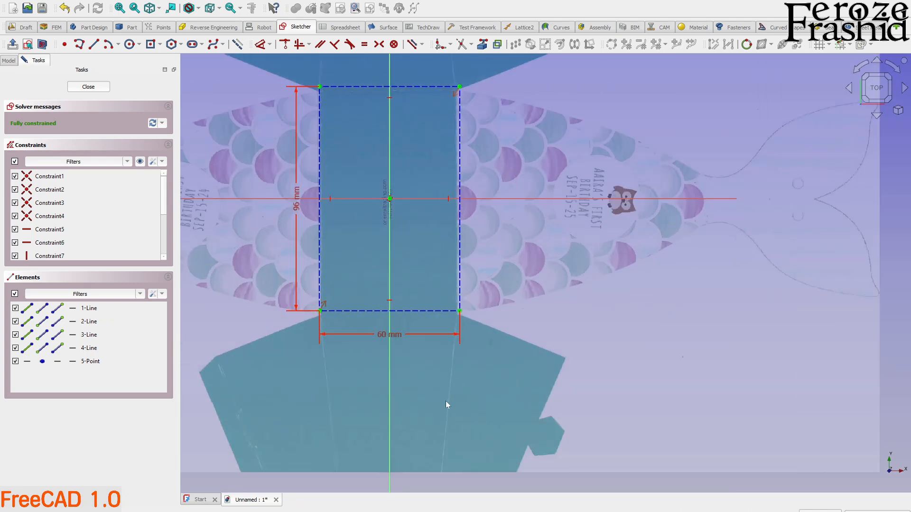
pyautogui.scroll(-3, 421, 375)
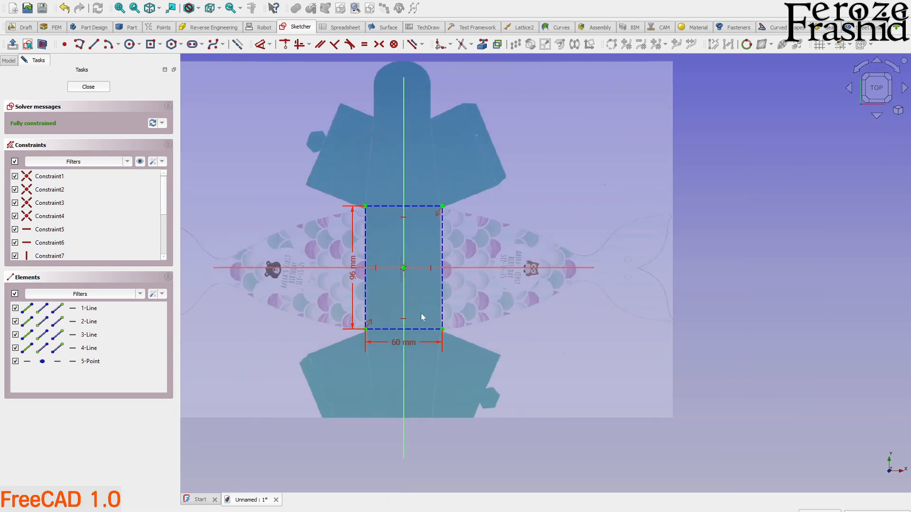
pyautogui.scroll(3, 421, 315)
pyautogui.doubleClick(373, 437)
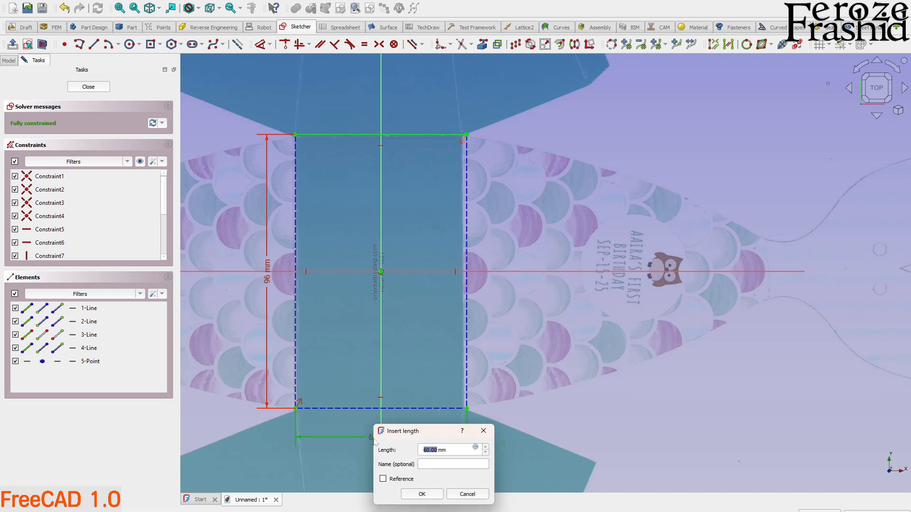
pyautogui.write('59')
pyautogui.press('Return')
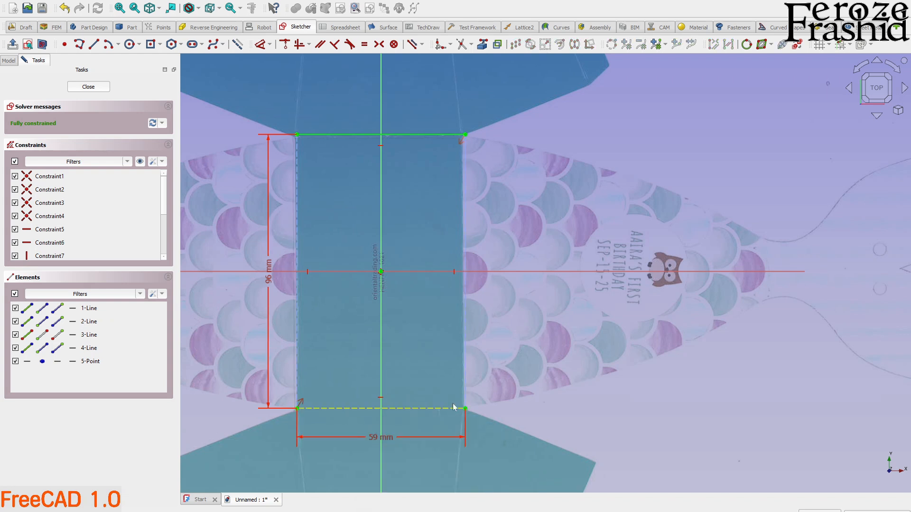
# Turn the rectangle's remaining solid upper edge into construction geometry.
pyautogui.click(306, 134)
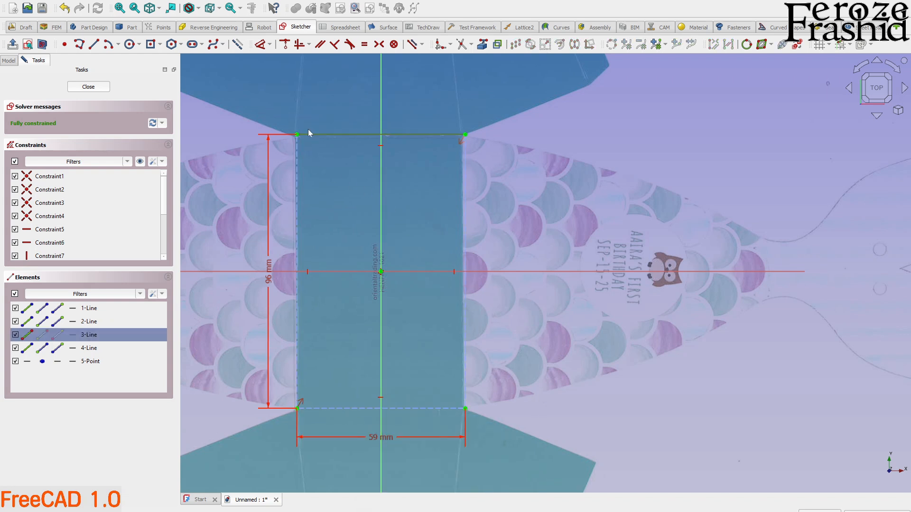
pyautogui.click(311, 133)
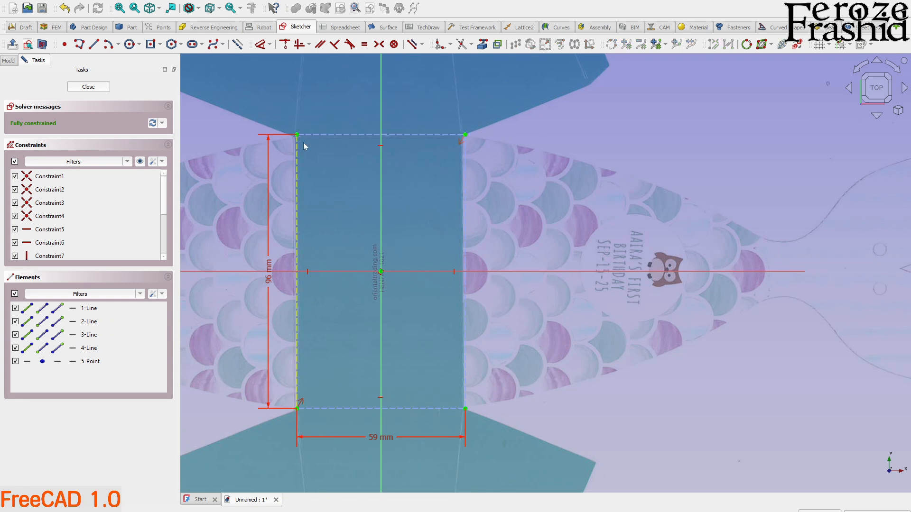
pyautogui.scroll(-3, 306, 171)
pyautogui.scroll(-2, 487, 312)
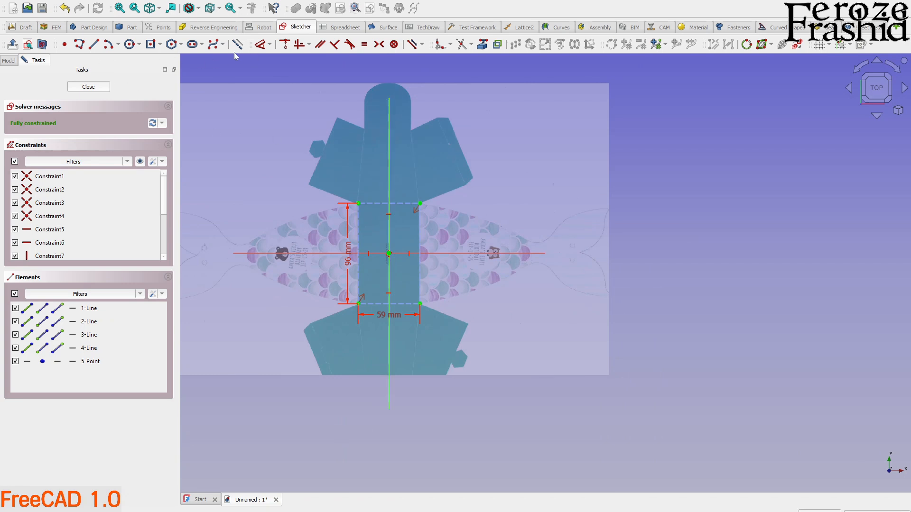
# Draw a three-point arc from the rectangle's upper-right corner along the upper edge of the scaled fish panel to the tail neck.
pyautogui.scroll(2, 396, 182)
pyautogui.scroll(-2, 482, 348)
pyautogui.scroll(2, 452, 247)
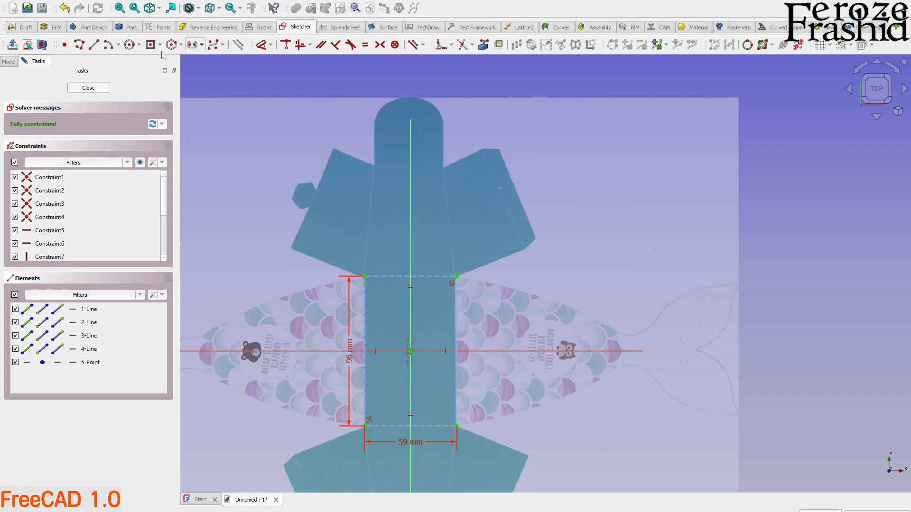
pyautogui.click(117, 45)
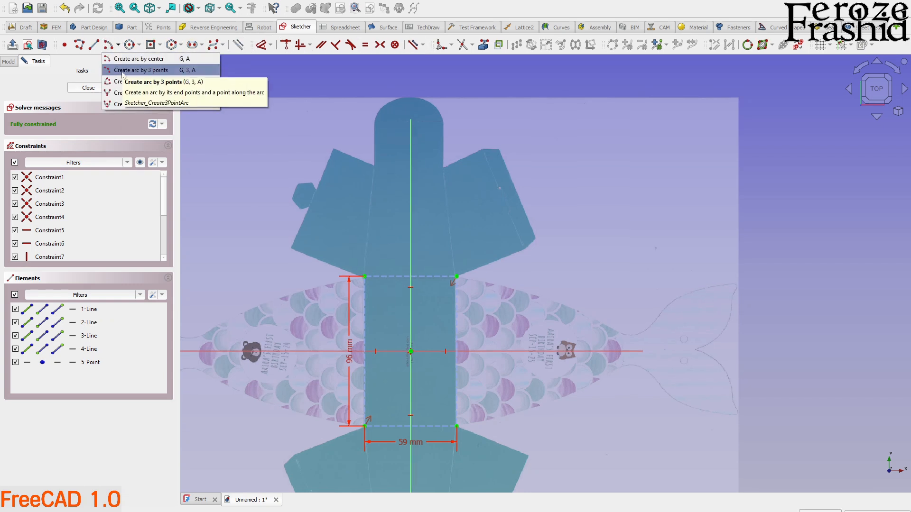
pyautogui.click(135, 63)
pyautogui.scroll(-3, 518, 291)
pyautogui.scroll(5, 503, 284)
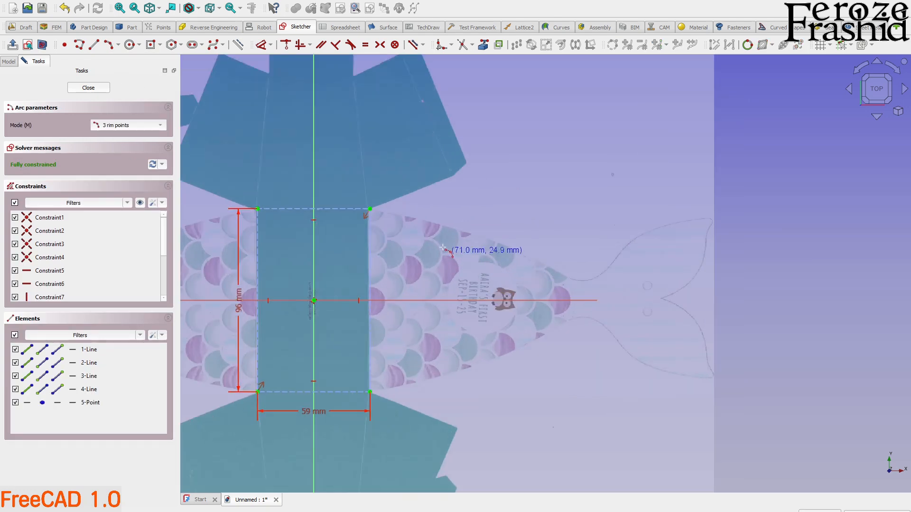
pyautogui.click(370, 209)
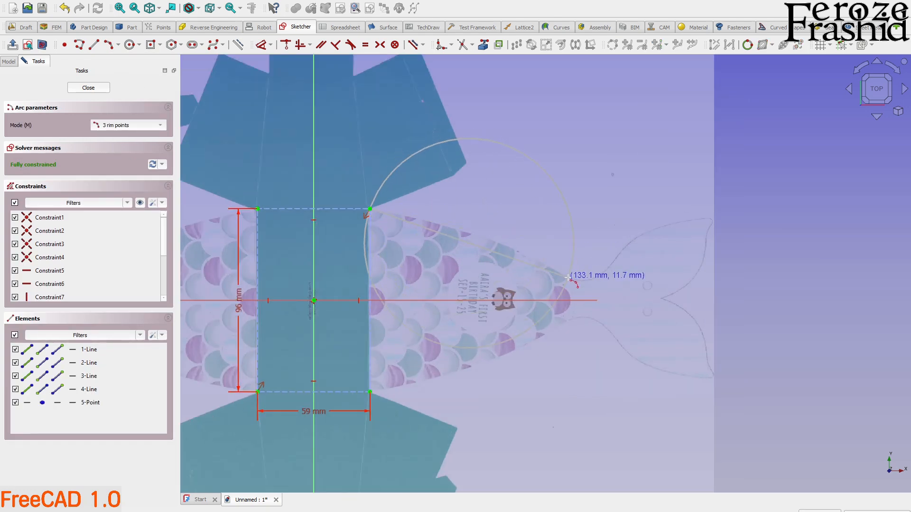
pyautogui.click(505, 243)
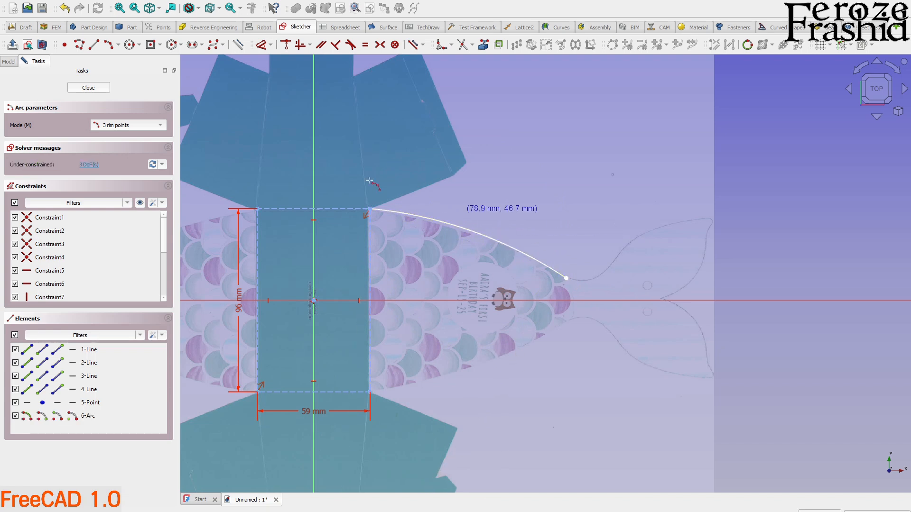
# Draw a short three-point arc along the tail neck from the first arc's end and make the two arcs tangent.
pyautogui.click(566, 278)
pyautogui.click(607, 266)
pyautogui.click(583, 281)
pyautogui.rightClick(576, 256)
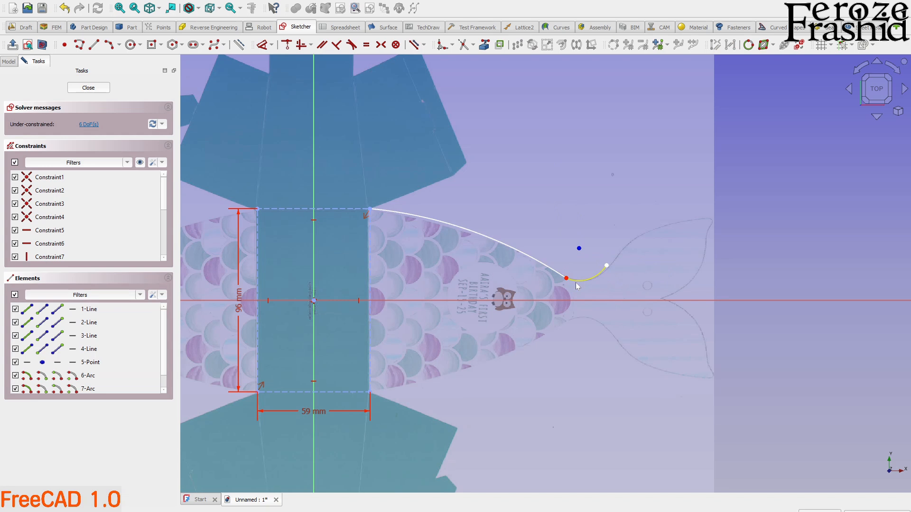
pyautogui.click(577, 280)
pyautogui.click(557, 275)
pyautogui.press('t')
# Hide and show the paper box image again to compare the finished half outline with the reference.
pyautogui.scroll(-1, 536, 402)
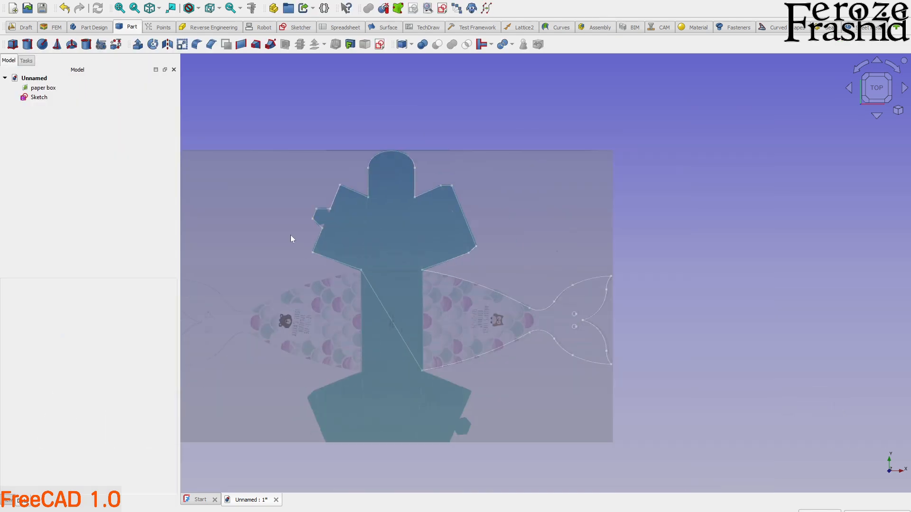
pyautogui.scroll(2, 366, 318)
pyautogui.scroll(-2, 380, 308)
pyautogui.click(335, 313)
pyautogui.press('space')
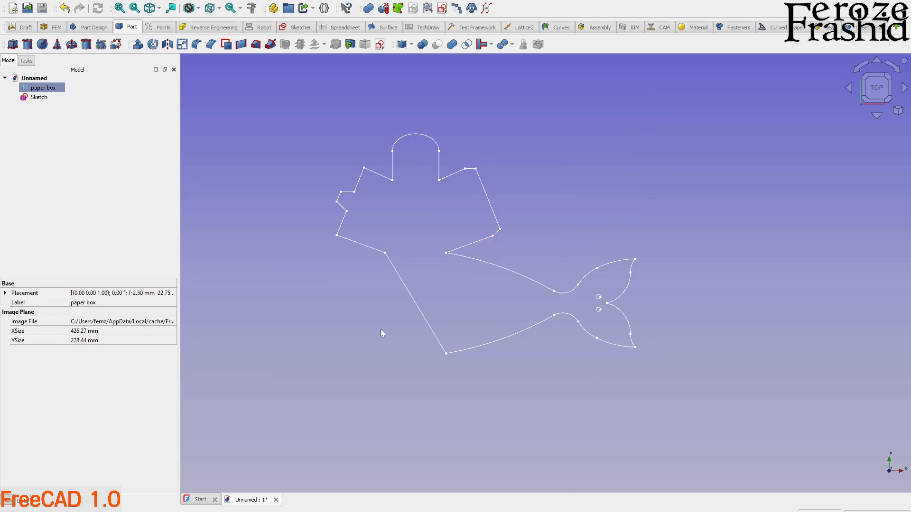
pyautogui.press('space')
pyautogui.scroll(3, 431, 280)
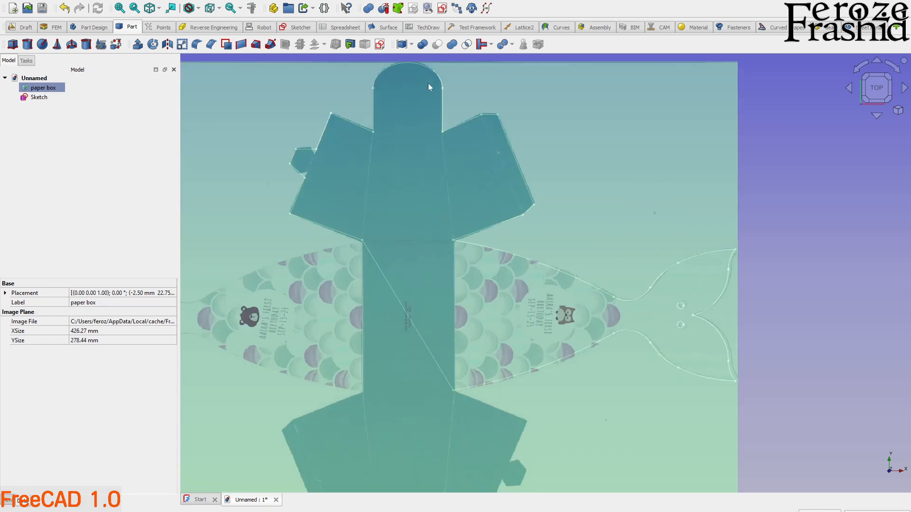
pyautogui.scroll(-2, 408, 242)
# Reopen the sketch and examine the dimensions and constraints of the flaps, tab and tail outline, leaving it unchanged.
pyautogui.doubleClick(39, 97)
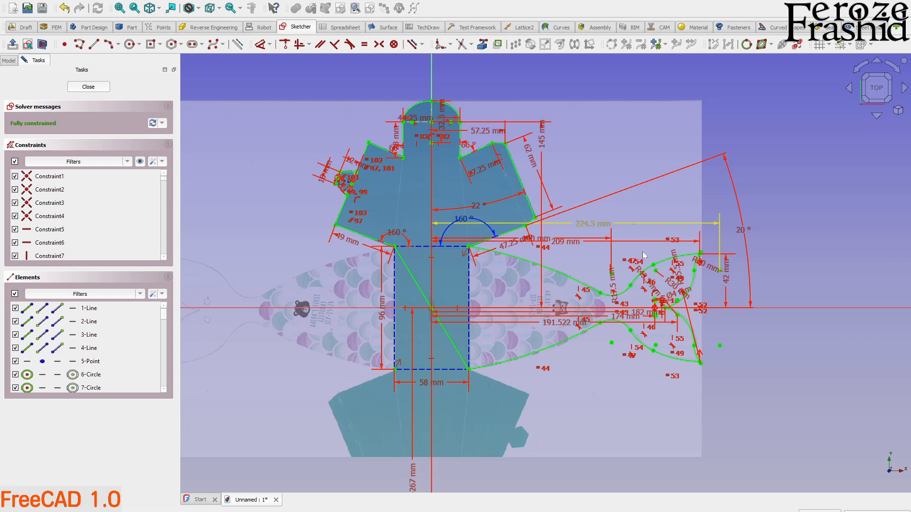
pyautogui.scroll(2, 688, 285)
pyautogui.scroll(-2, 616, 251)
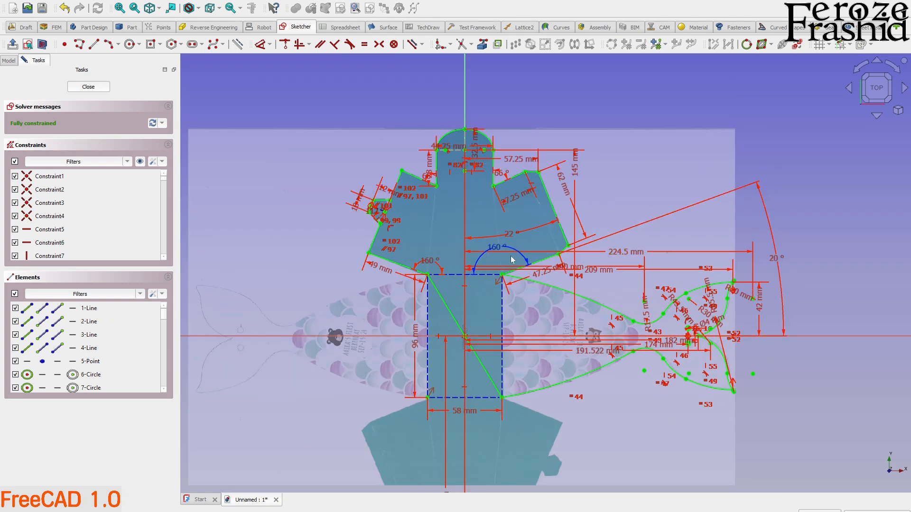
pyautogui.scroll(2, 513, 259)
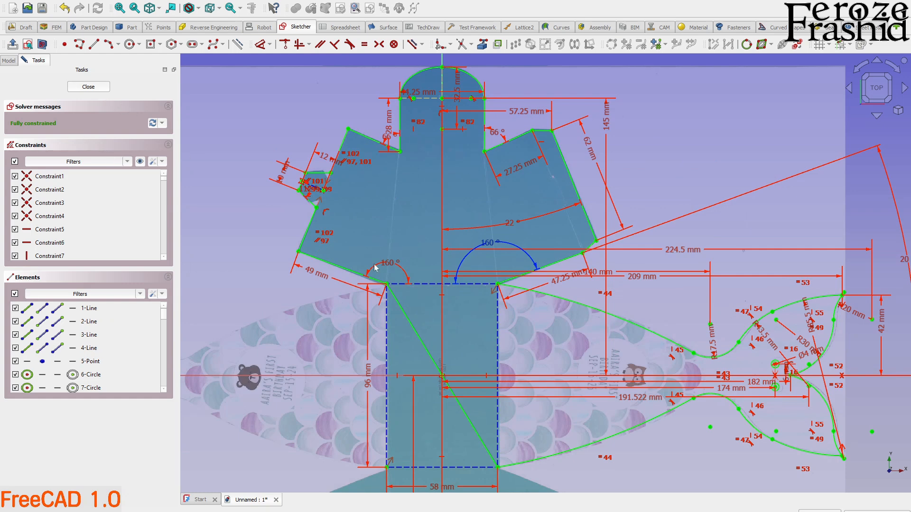
pyautogui.scroll(-2, 374, 267)
pyautogui.scroll(1, 404, 295)
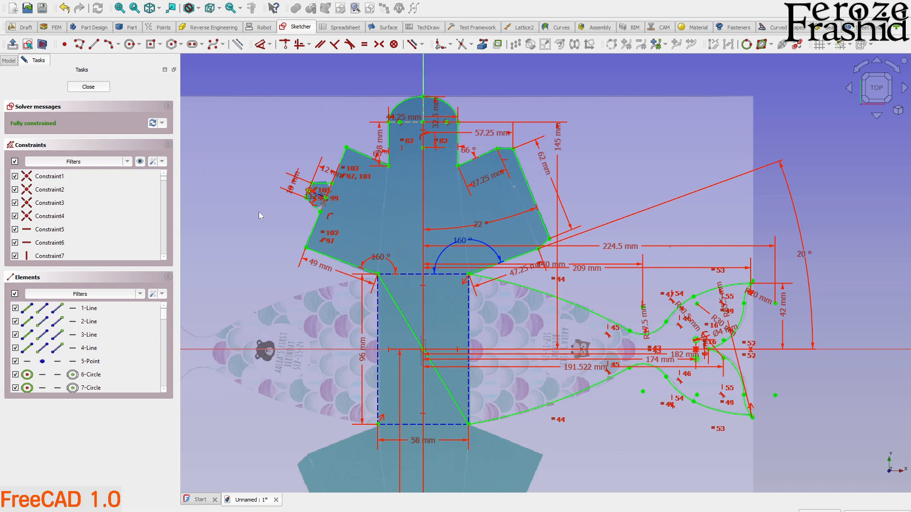
pyautogui.click(88, 87)
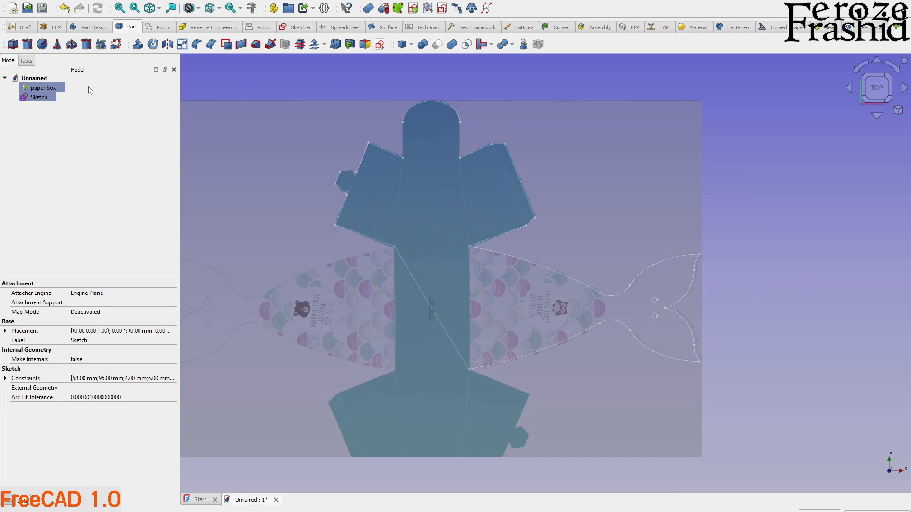
# Rename the outline sketch as sksBase.
pyautogui.click(46, 97)
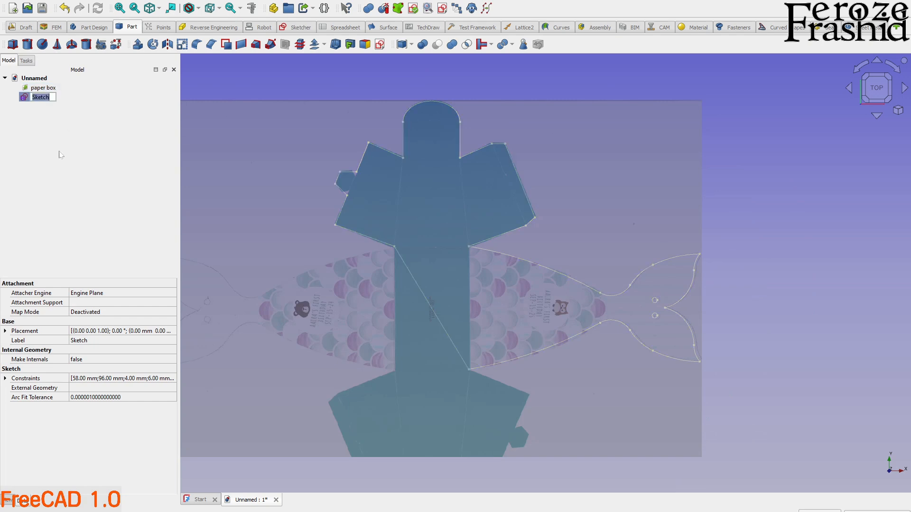
pyautogui.write('sksBase')
pyautogui.press('Return')
# Hide the paper box reference image so that only the outline sketch remains displayed.
pyautogui.click(282, 247)
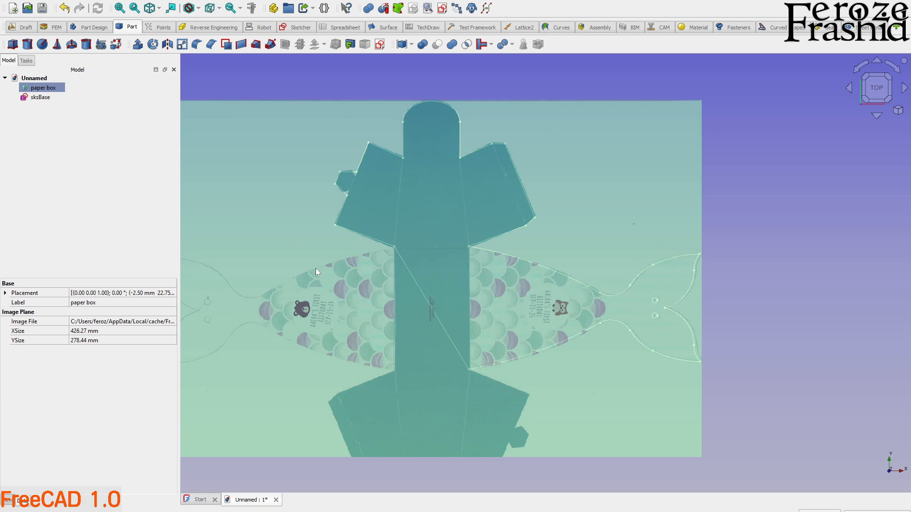
pyautogui.press('space')
pyautogui.click(337, 281)
# Extrude the sksBase sketch 0.5 mm along its normal as a solid.
pyautogui.moveTo(533, 337); pyautogui.dragTo(542, 251, button='middle')
pyautogui.click(45, 101)
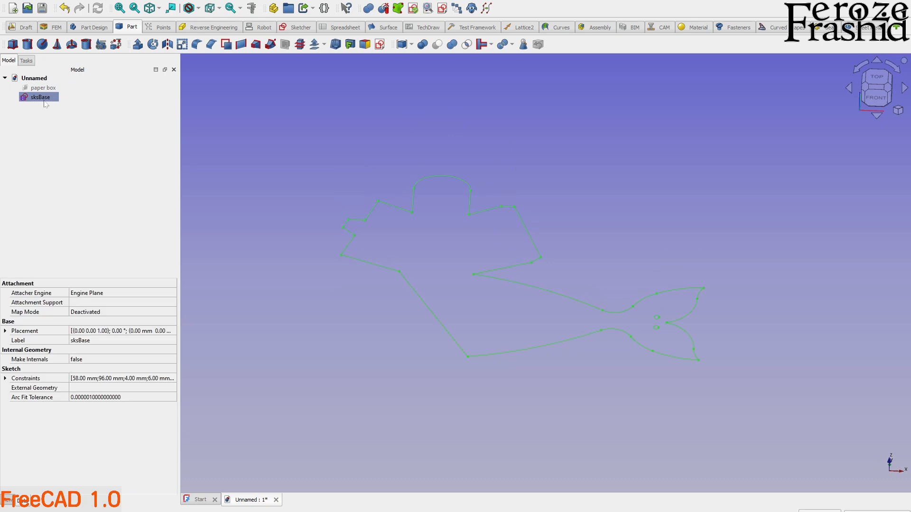
pyautogui.click(138, 44)
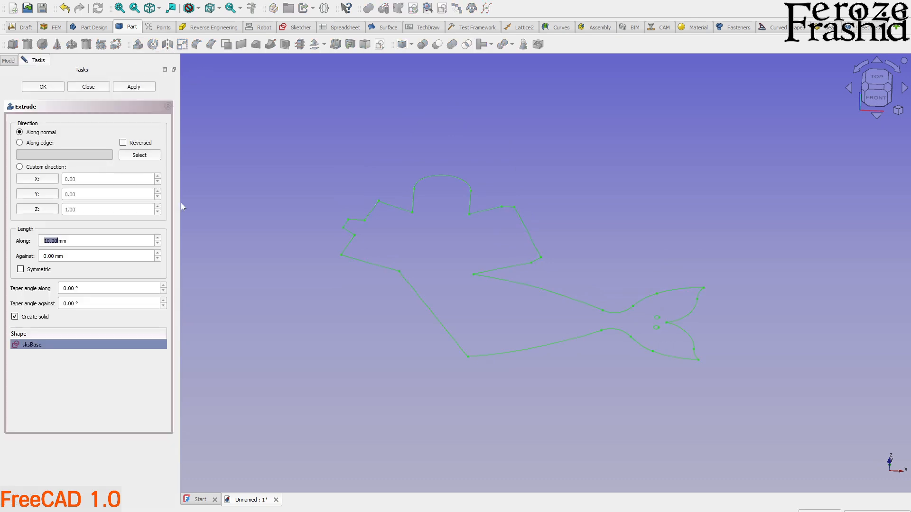
pyautogui.write('.5')
pyautogui.click(135, 88)
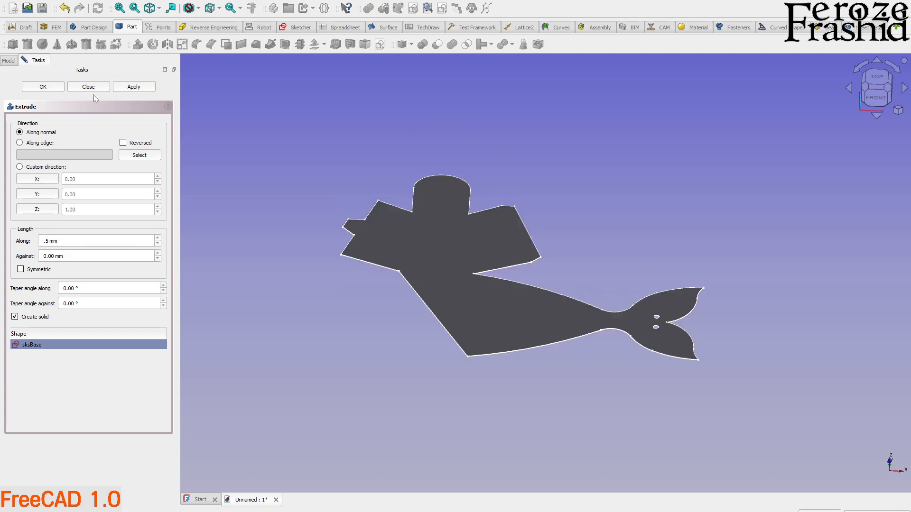
pyautogui.click(95, 90)
# Check the extruded plate's thin edge and create a simple copy of the extrusion.
pyautogui.moveTo(474, 345)
pyautogui.mouseDown(button='middle')
pyautogui.moveTo(506, 285)
pyautogui.moveTo(472, 351)
pyautogui.mouseUp(button='middle')
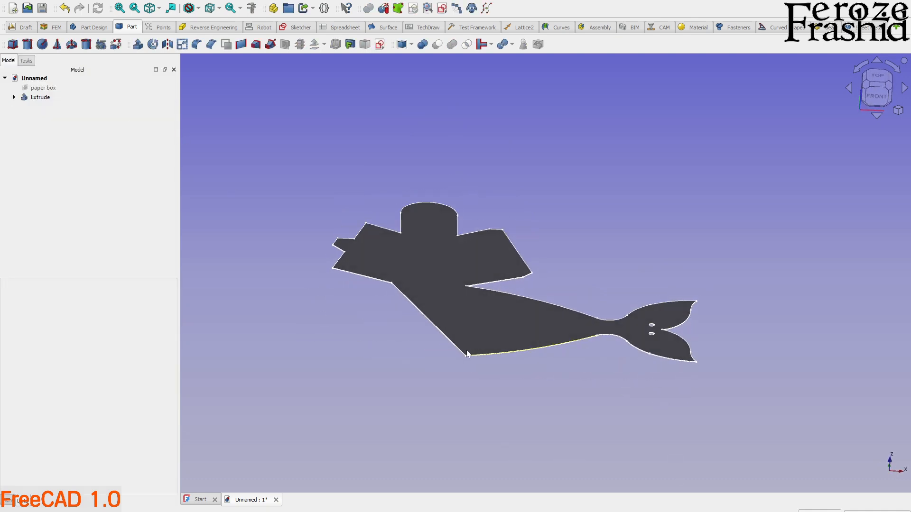
pyautogui.scroll(3, 470, 348)
pyautogui.scroll(10, 506, 383)
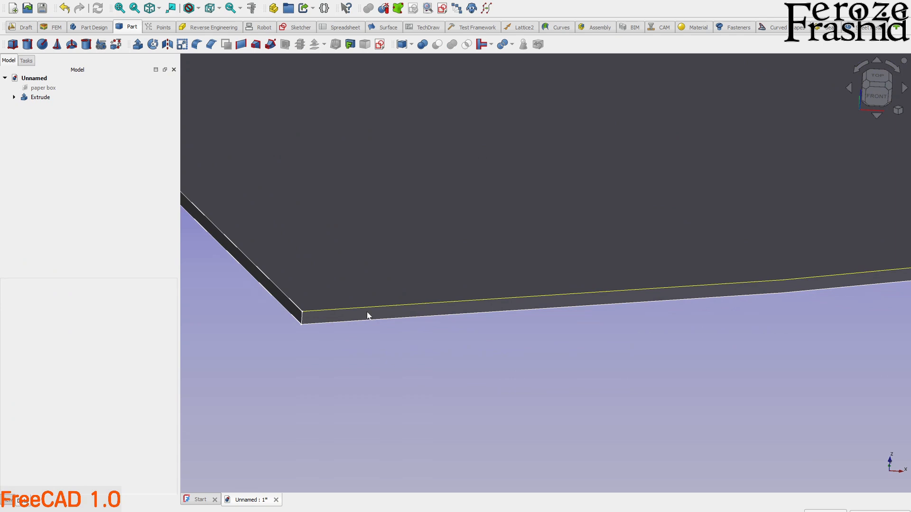
pyautogui.scroll(-6, 446, 448)
pyautogui.scroll(-5, 450, 458)
pyautogui.click(41, 97)
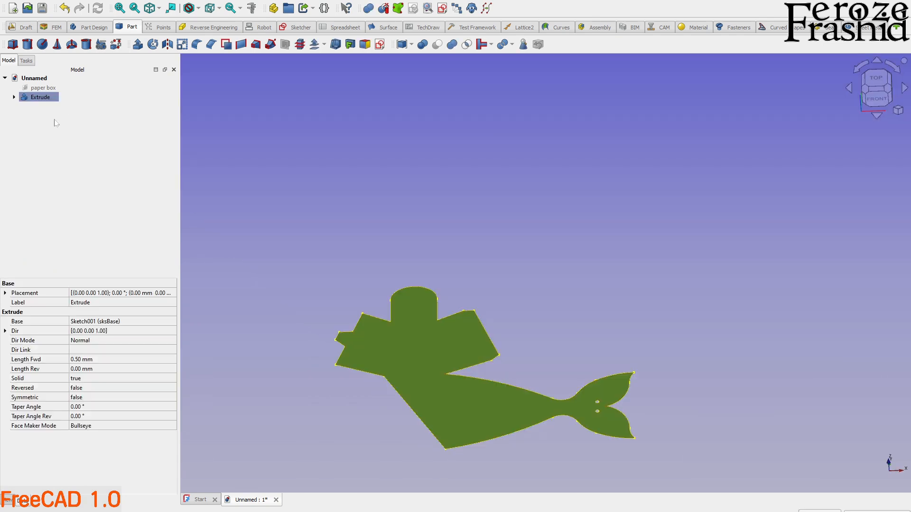
pyautogui.click(471, 9)
pyautogui.click(15, 196)
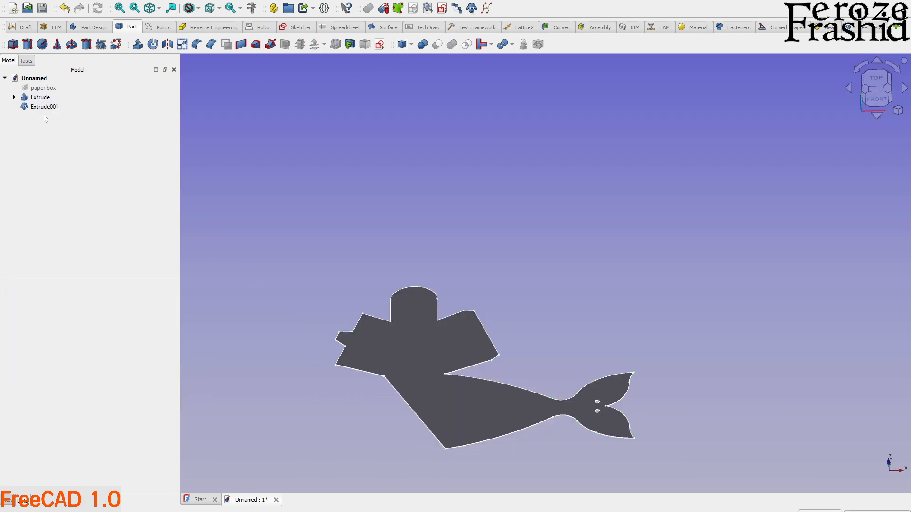
# Rotate the copied plate 180° about the vertical axis at the origin to form the opposite half, and accept the transform.
pyautogui.rightClick(45, 112)
pyautogui.click(62, 117)
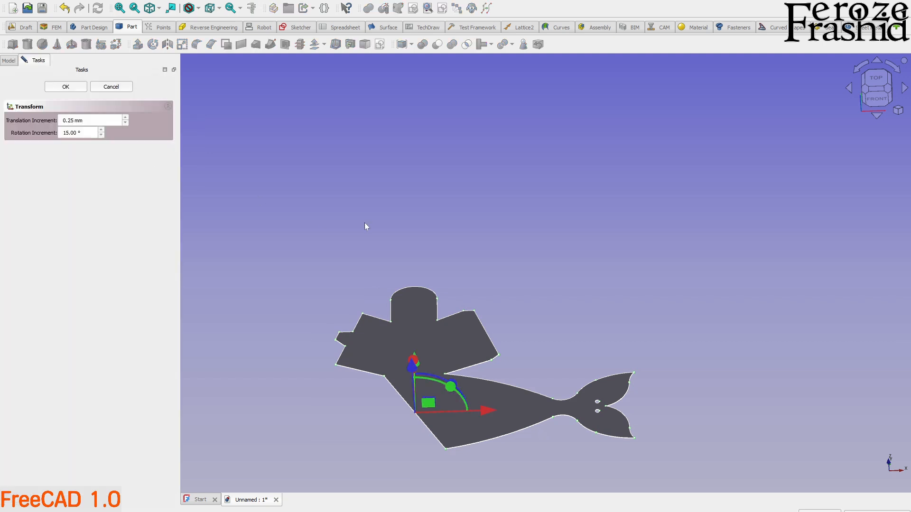
pyautogui.scroll(3, 407, 325)
pyautogui.moveTo(436, 332)
pyautogui.mouseDown()
pyautogui.moveTo(352, 343)
pyautogui.moveTo(352, 412)
pyautogui.mouseUp()
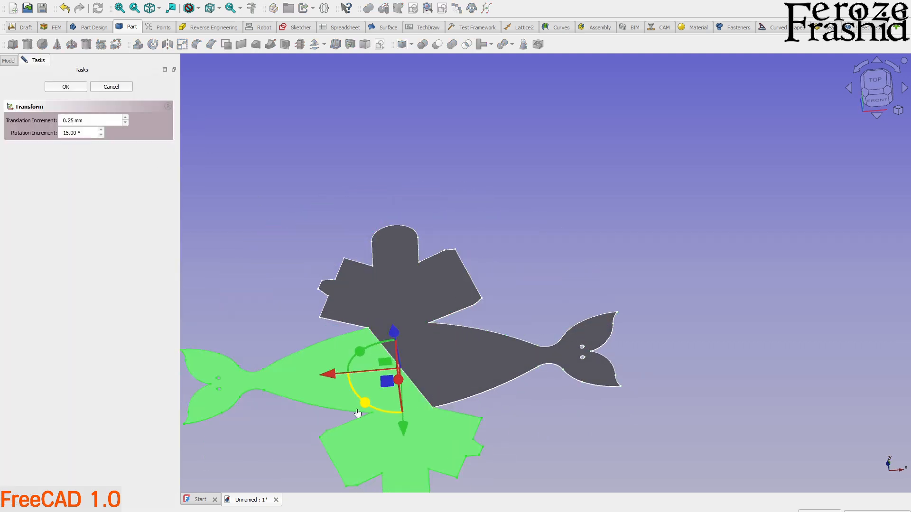
pyautogui.click(523, 415)
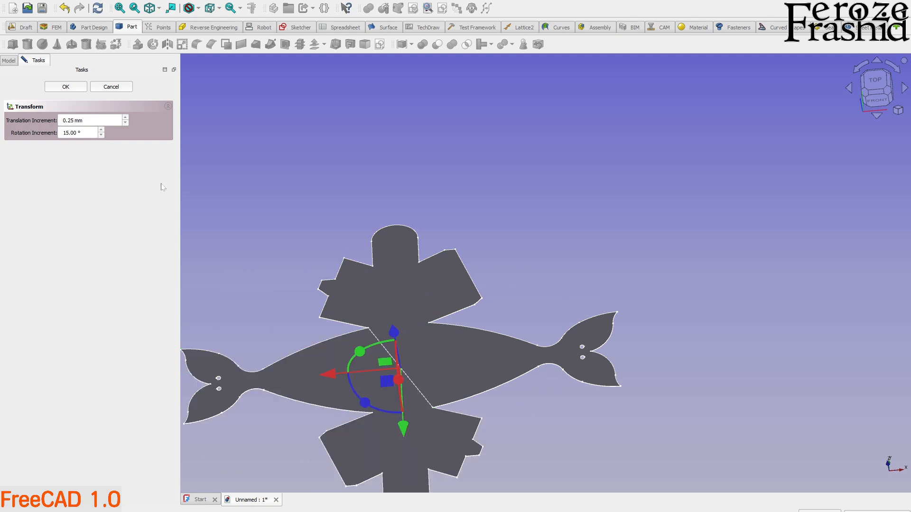
pyautogui.click(68, 87)
# Examine the single extruded half plate from several angles, including its inner corners, flaps and rounded end.
pyautogui.scroll(-3, 361, 171)
pyautogui.scroll(3, 380, 330)
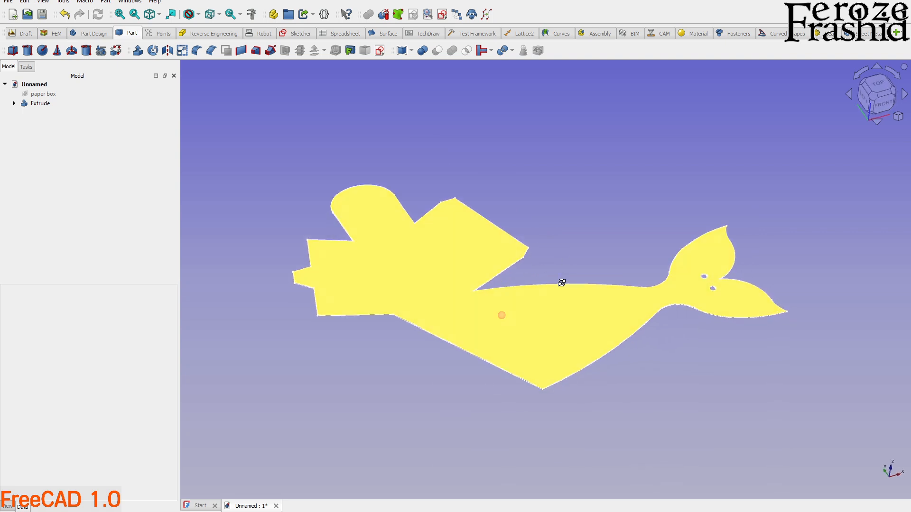
pyautogui.moveTo(433, 370)
pyautogui.mouseDown(button='middle')
pyautogui.moveTo(523, 313)
pyautogui.moveTo(472, 380)
pyautogui.moveTo(421, 374)
pyautogui.moveTo(610, 342)
pyautogui.moveTo(631, 372)
pyautogui.moveTo(583, 375)
pyautogui.mouseUp(button='middle')
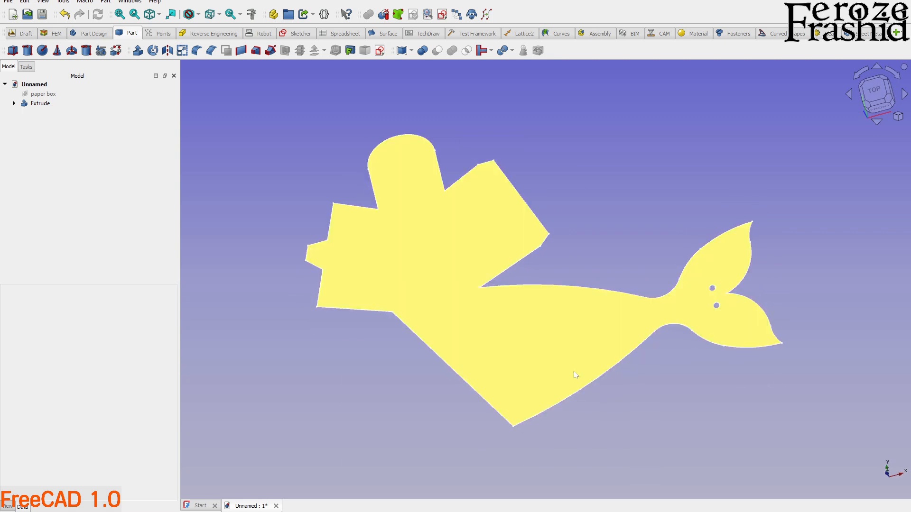
pyautogui.scroll(2, 436, 345)
pyautogui.scroll(-2, 435, 391)
pyautogui.moveTo(432, 392)
pyautogui.mouseDown(button='middle')
pyautogui.moveTo(515, 291)
pyautogui.moveTo(486, 328)
pyautogui.moveTo(418, 383)
pyautogui.mouseUp(button='middle')
pyautogui.scroll(2, 456, 330)
pyautogui.scroll(-3, 413, 362)
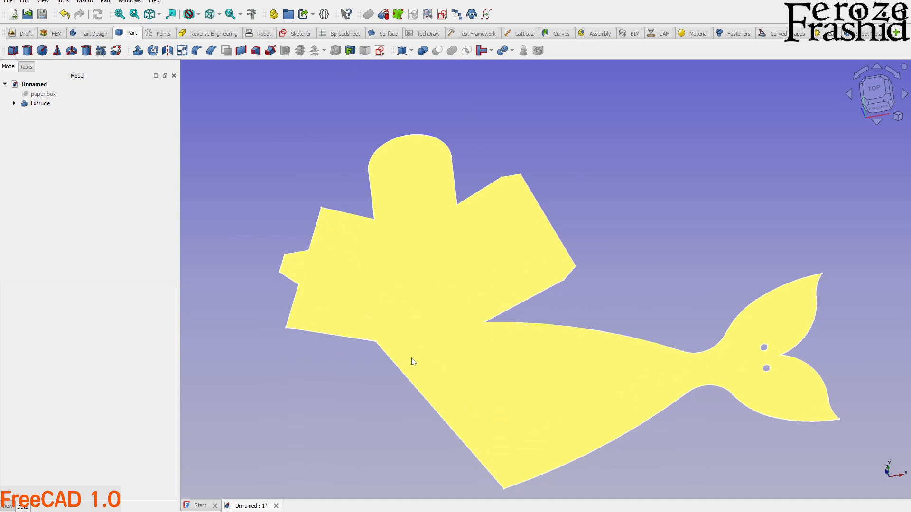
pyautogui.scroll(2, 457, 342)
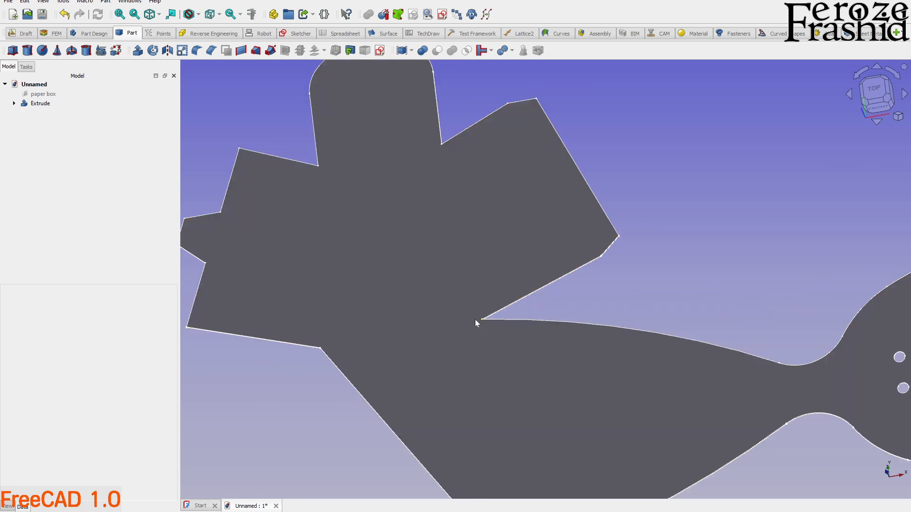
pyautogui.scroll(-2, 483, 325)
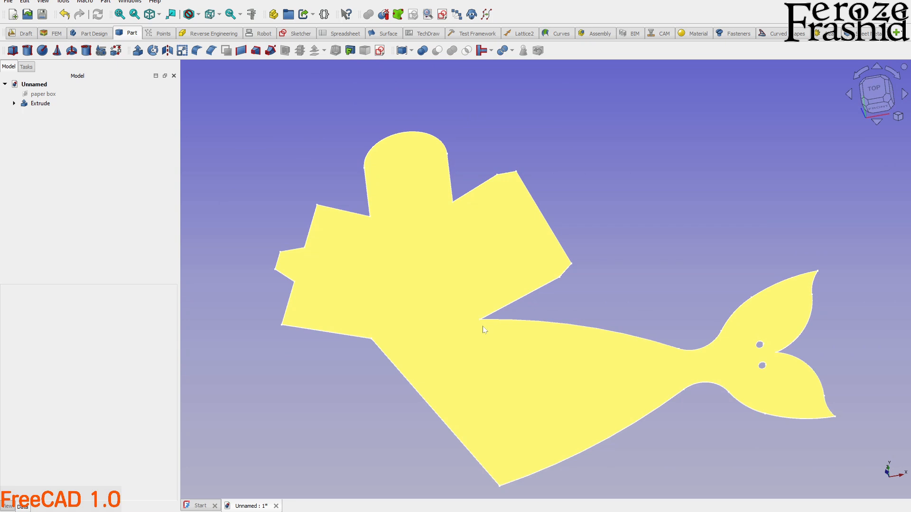
pyautogui.moveTo(446, 343); pyautogui.dragTo(614, 372, button='middle')
pyautogui.scroll(4, 426, 275)
pyautogui.scroll(2, 426, 275)
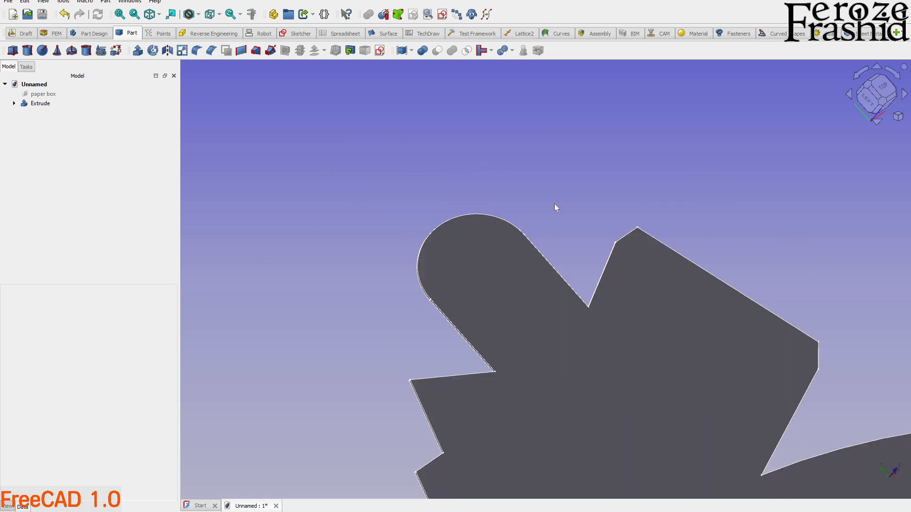
# Try to project the rounded tab's arc edge into the new sketch as external geometry, and delete the projected ellipse.
pyautogui.scroll(-2, 418, 209)
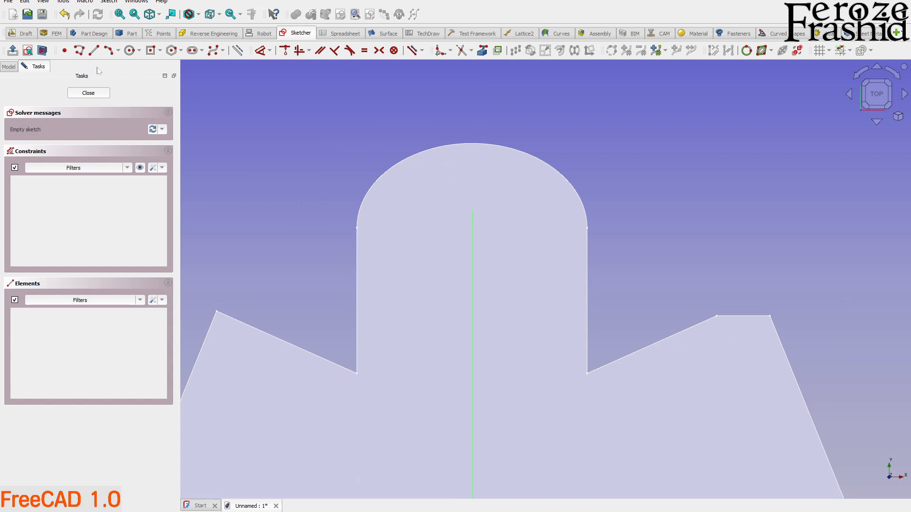
pyautogui.click(93, 50)
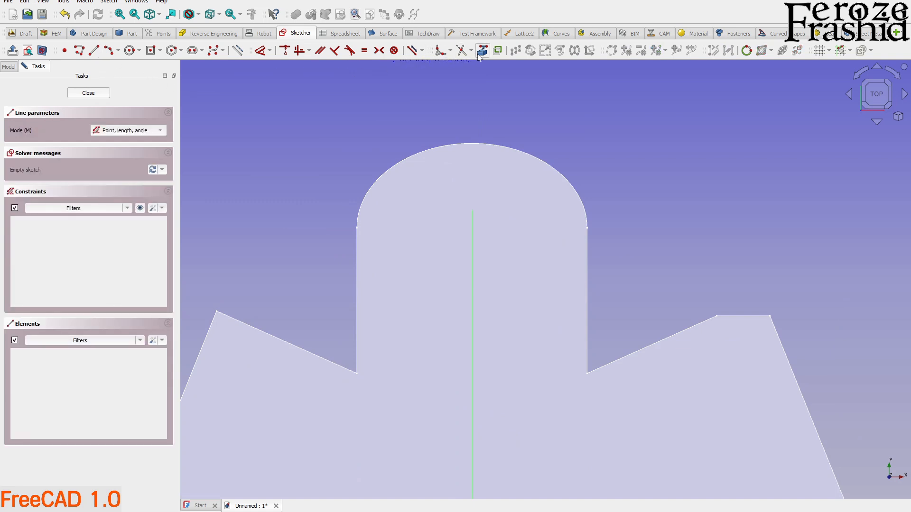
pyautogui.click(440, 50)
pyautogui.click(593, 228)
pyautogui.rightClick(637, 230)
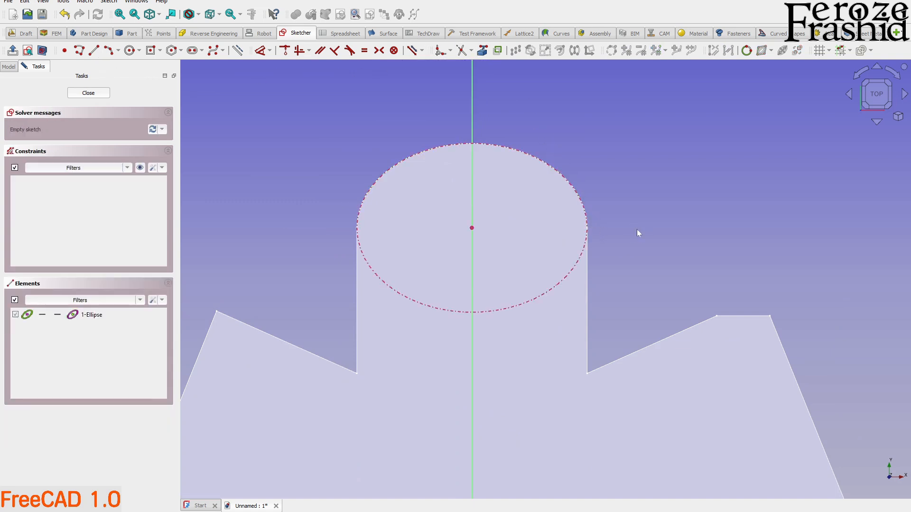
pyautogui.click(559, 284)
pyautogui.press('Delete')
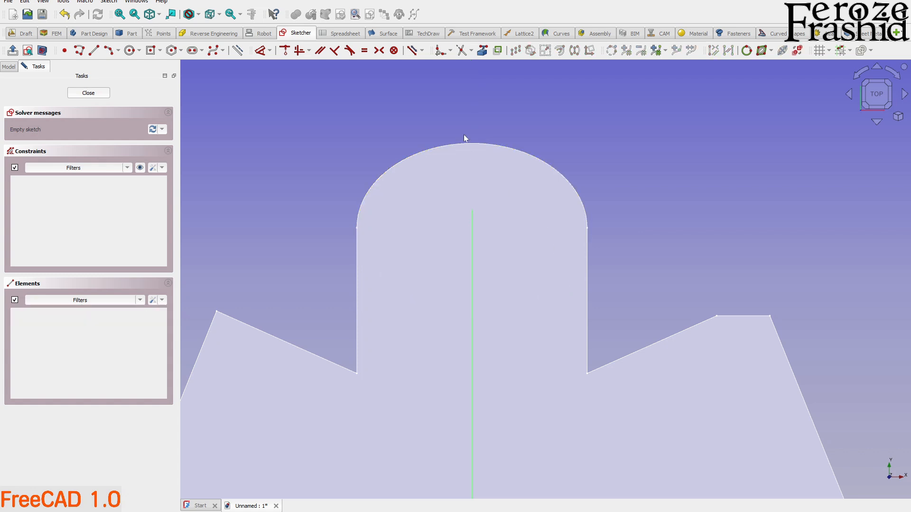
# Project the vertex where the tab's arc meets its straight side, and draw a horizontal line across the tab near that height.
pyautogui.click(588, 237)
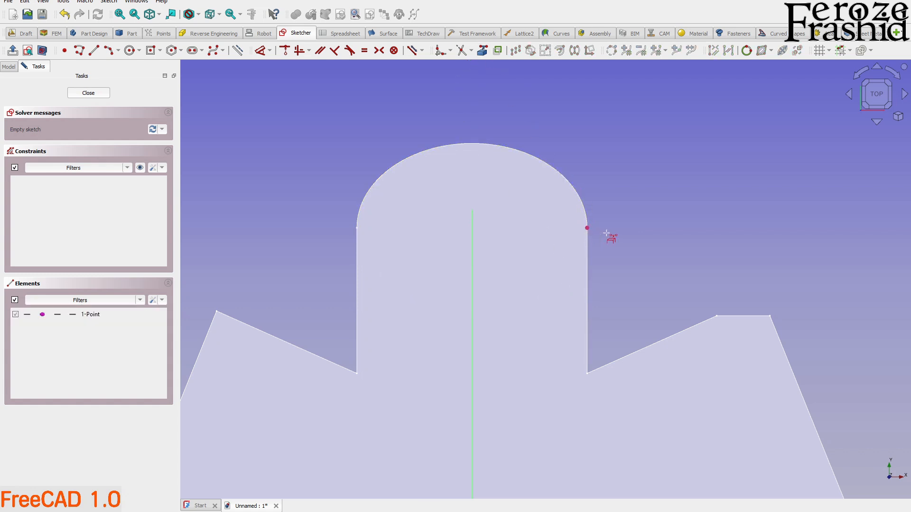
pyautogui.click(91, 53)
pyautogui.click(323, 228)
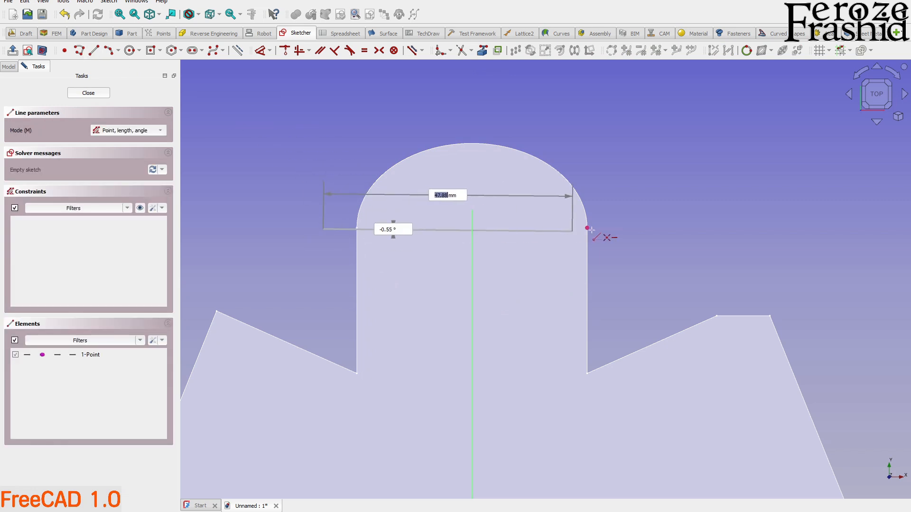
pyautogui.click(609, 227)
pyautogui.scroll(3, 589, 229)
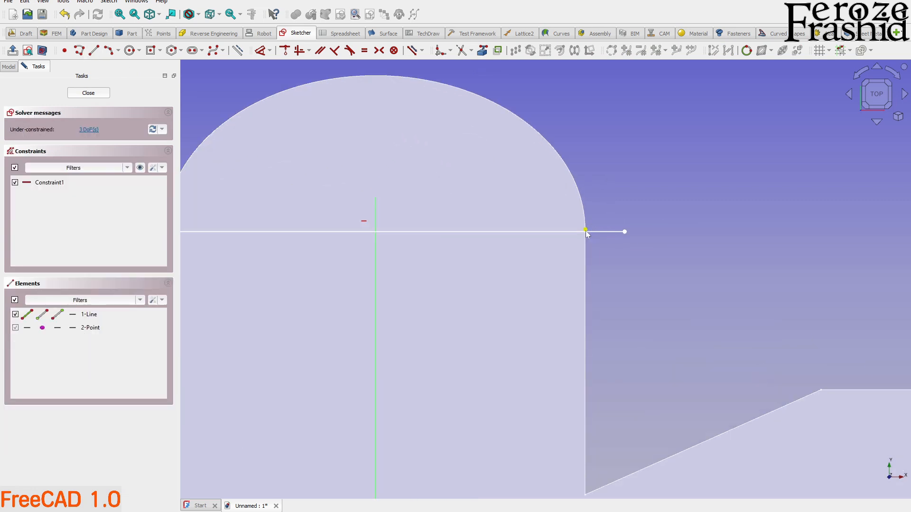
# Constrain the horizontal line to pass through the projected vertex and finish the sketch.
pyautogui.click(586, 234)
pyautogui.click(593, 234)
pyautogui.press('c')
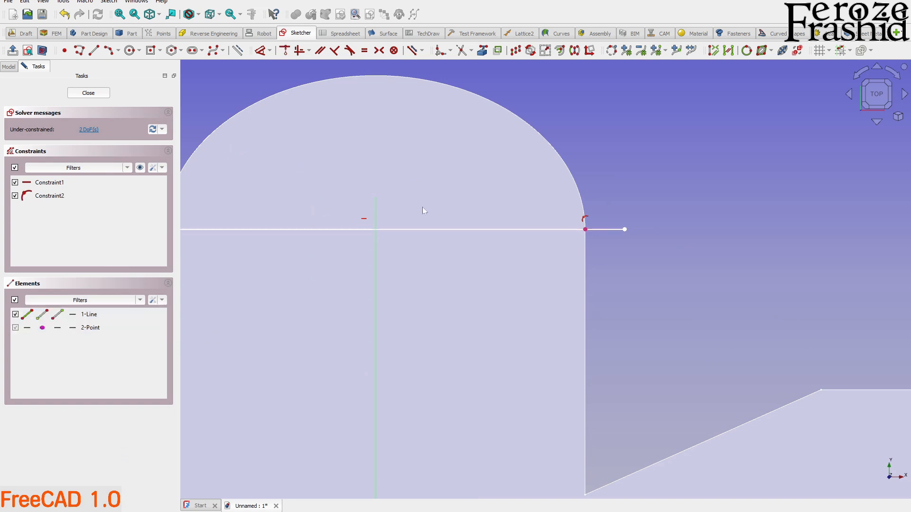
pyautogui.click(90, 93)
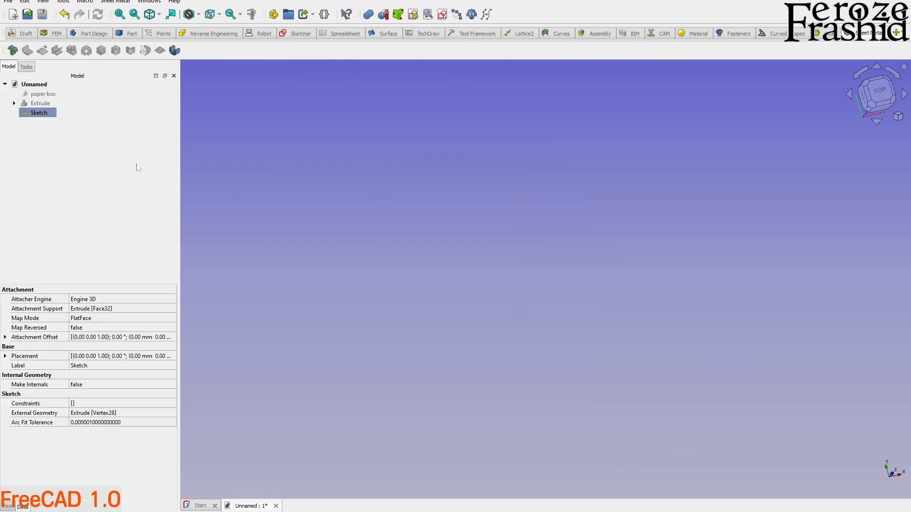
# Make the extruded plate and the new bend-line sketch visible for selection.
pyautogui.click(42, 103)
pyautogui.press('space')
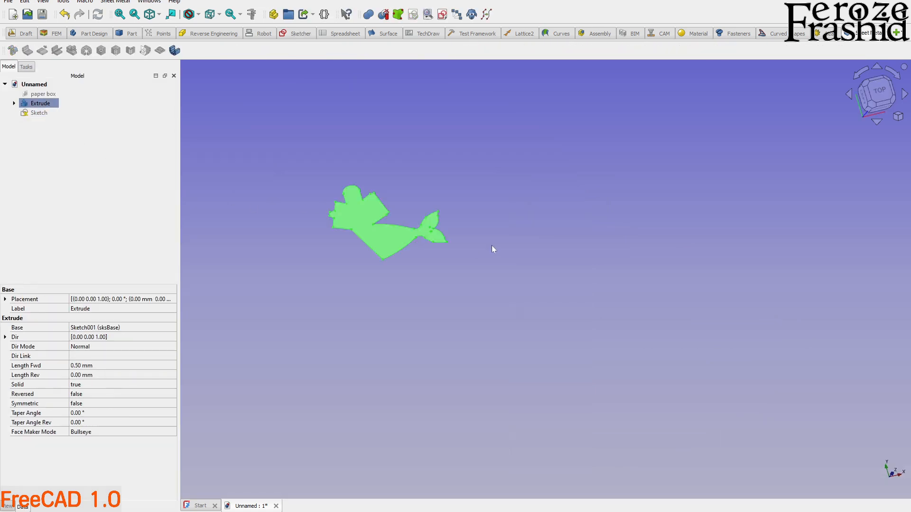
pyautogui.scroll(-2, 392, 243)
pyautogui.scroll(8, 411, 194)
pyautogui.scroll(3, 410, 194)
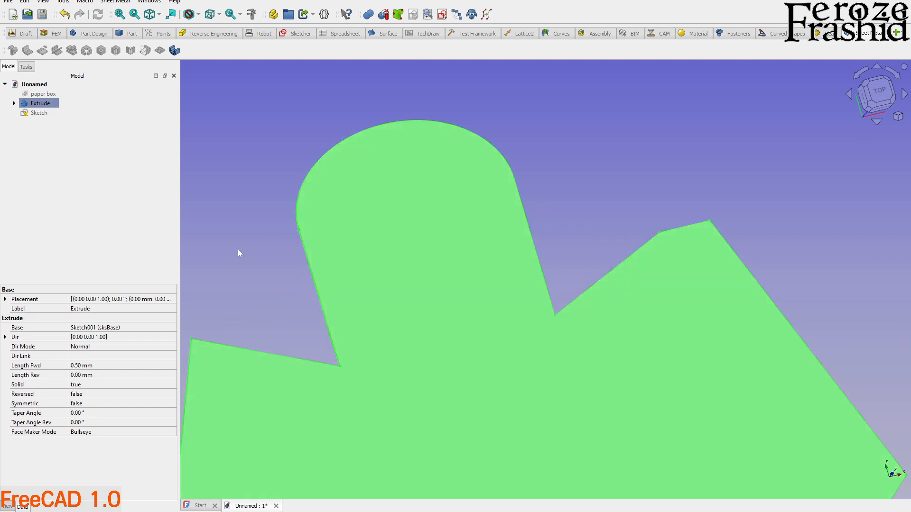
pyautogui.click(85, 148)
pyautogui.click(39, 113)
pyautogui.click(194, 255)
pyautogui.scroll(2, 321, 312)
pyautogui.moveTo(374, 337); pyautogui.dragTo(441, 352, button='middle')
pyautogui.scroll(-3, 569, 416)
pyautogui.scroll(3, 447, 246)
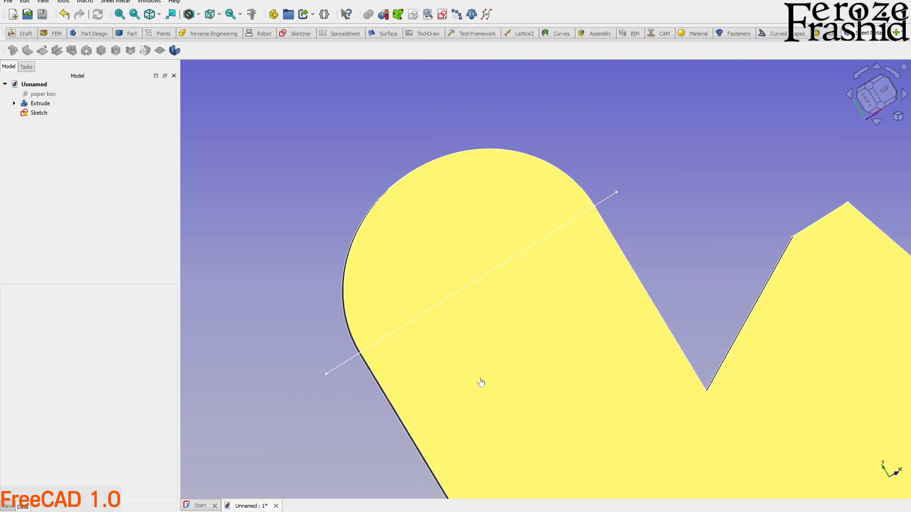
# Try to fold the plate's face along the line sketched at the end of the tab's arc, and undo the fold.
pyautogui.click(479, 381)
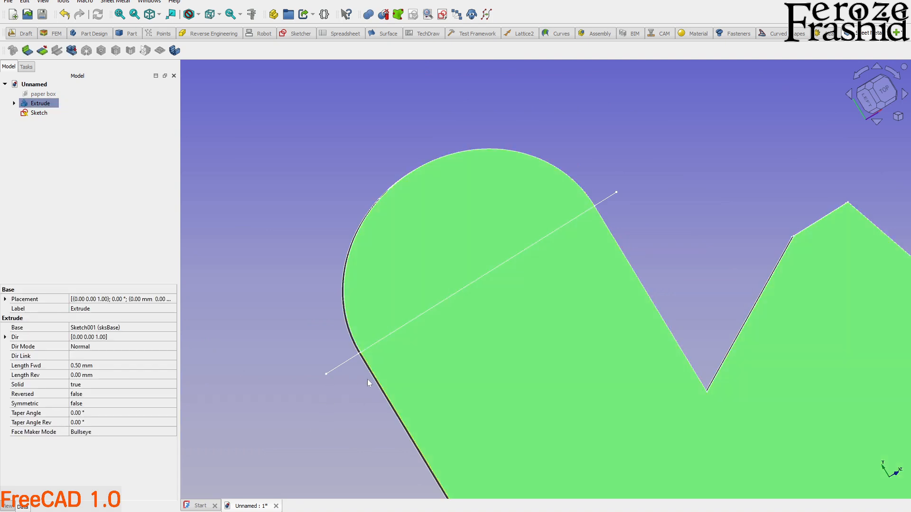
pyautogui.keyDown('ctrl'); pyautogui.click(342, 365); pyautogui.keyUp('ctrl')
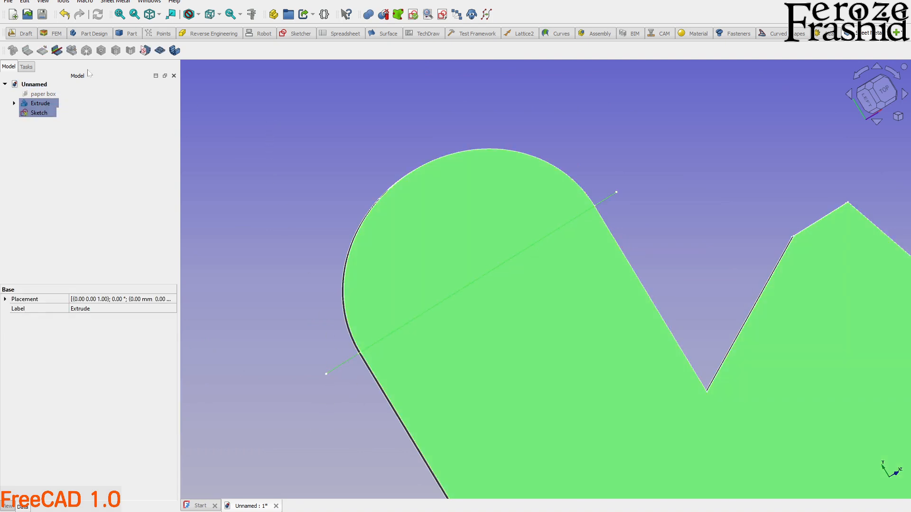
pyautogui.click(57, 50)
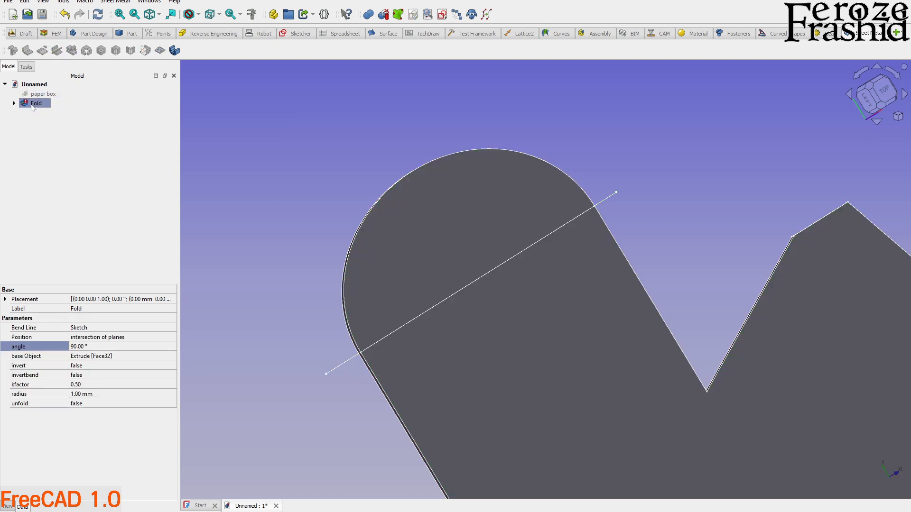
pyautogui.hotkey('ctrl', 'z')
# Delete the bend line's point-on-object constraint, shift the line slightly below the arc's end, and finish the sketch.
pyautogui.doubleClick(43, 114)
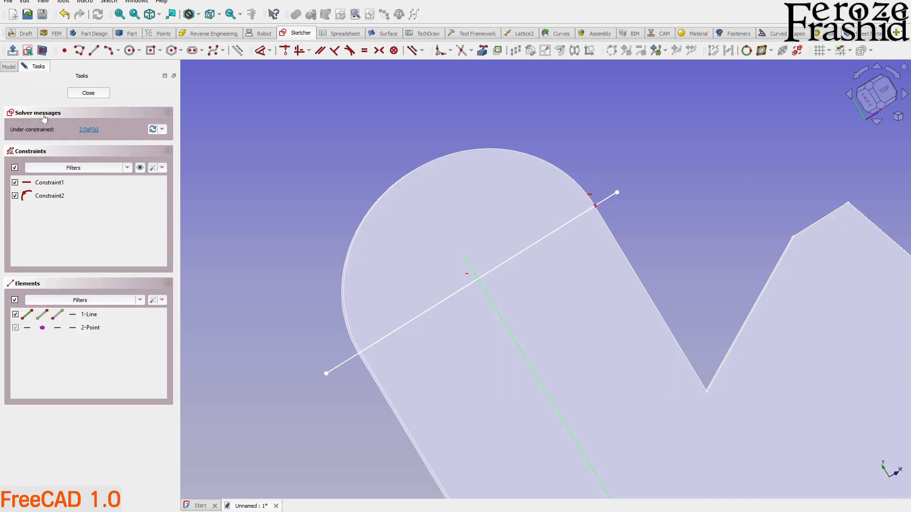
pyautogui.scroll(4, 693, 254)
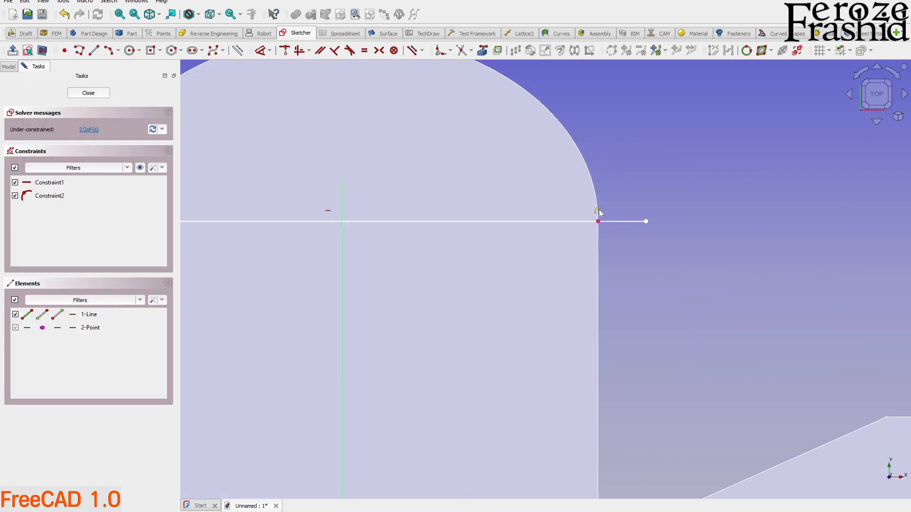
pyautogui.click(597, 211)
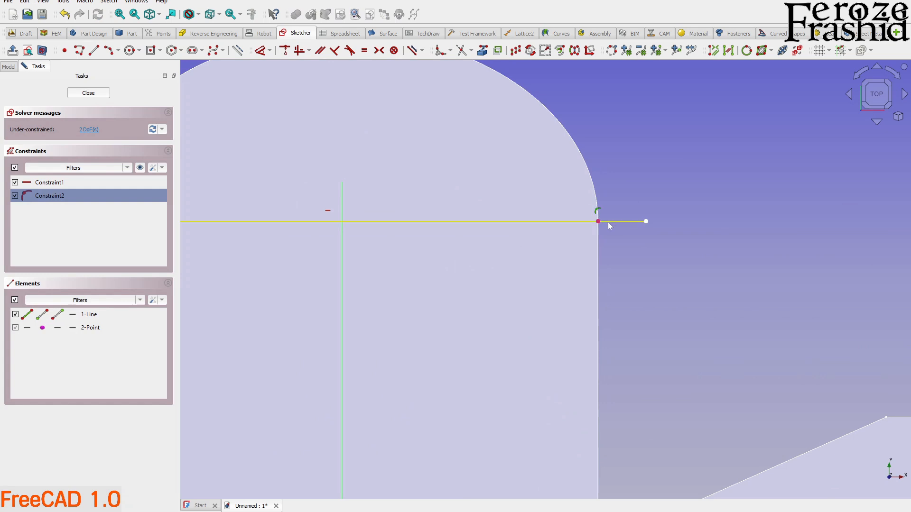
pyautogui.press('Delete')
pyautogui.moveTo(614, 222); pyautogui.dragTo(629, 231)
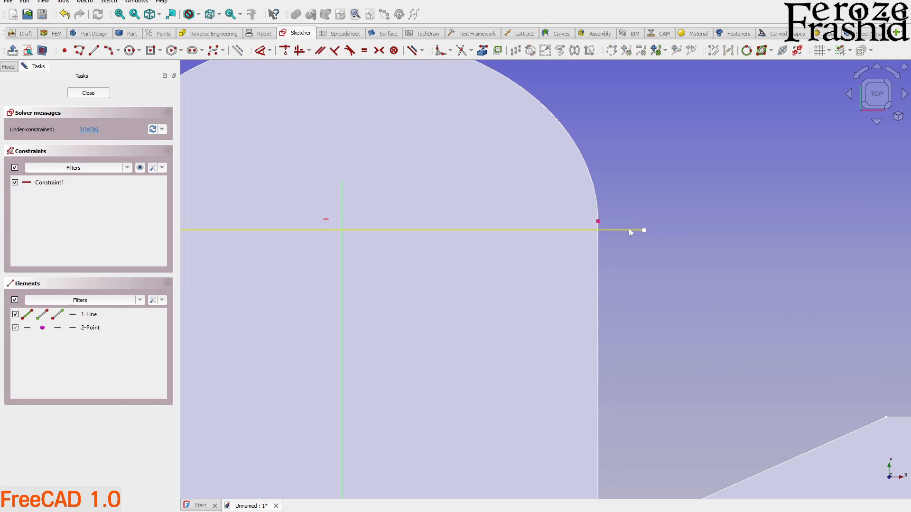
pyautogui.scroll(-3, 622, 234)
pyautogui.scroll(3, 602, 237)
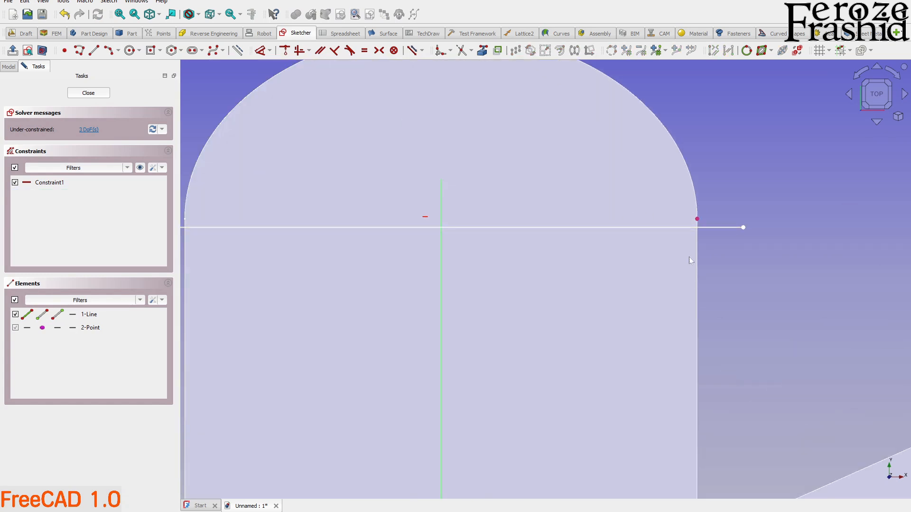
pyautogui.click(89, 93)
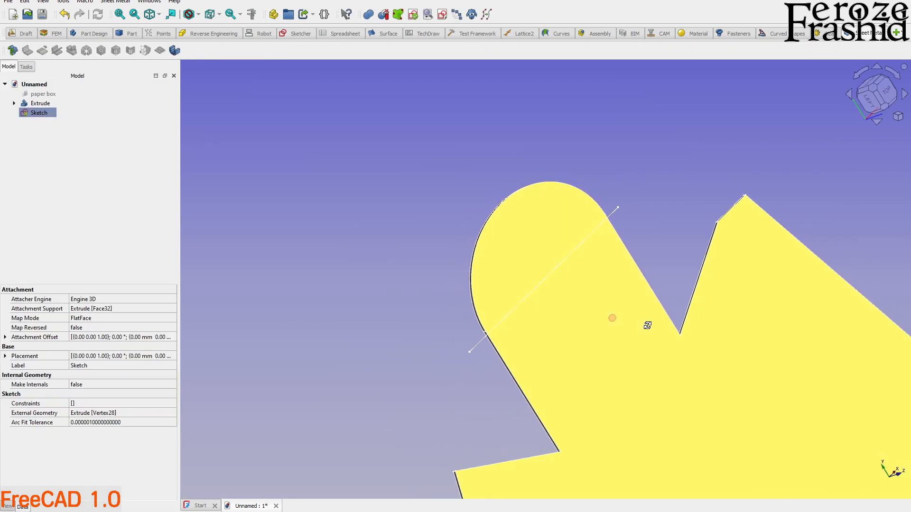
# Try to fold the plate along the slightly shifted bend line, and delete that fold.
pyautogui.click(525, 365)
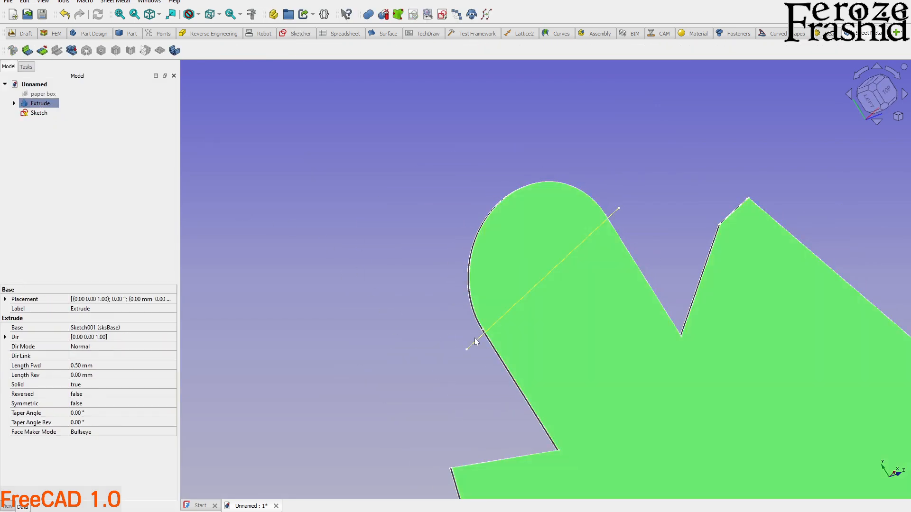
pyautogui.keyDown('ctrl'); pyautogui.click(478, 342); pyautogui.keyUp('ctrl')
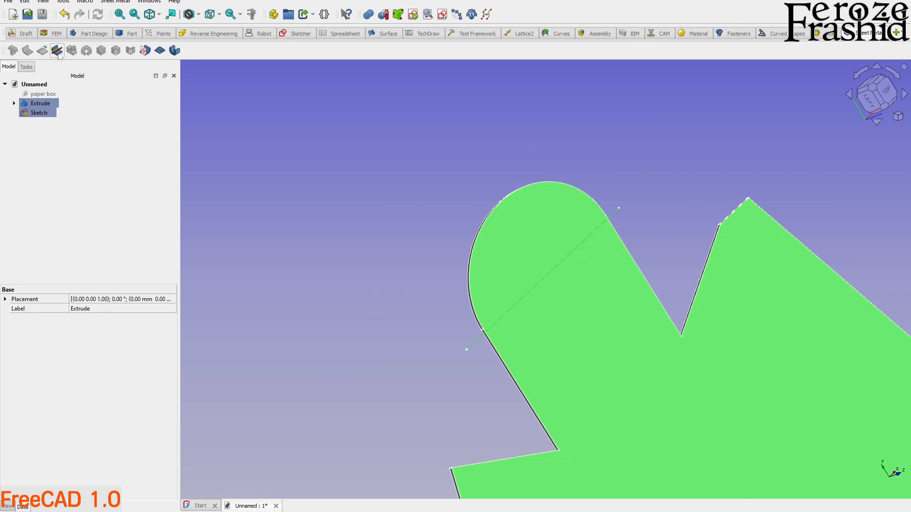
pyautogui.click(57, 50)
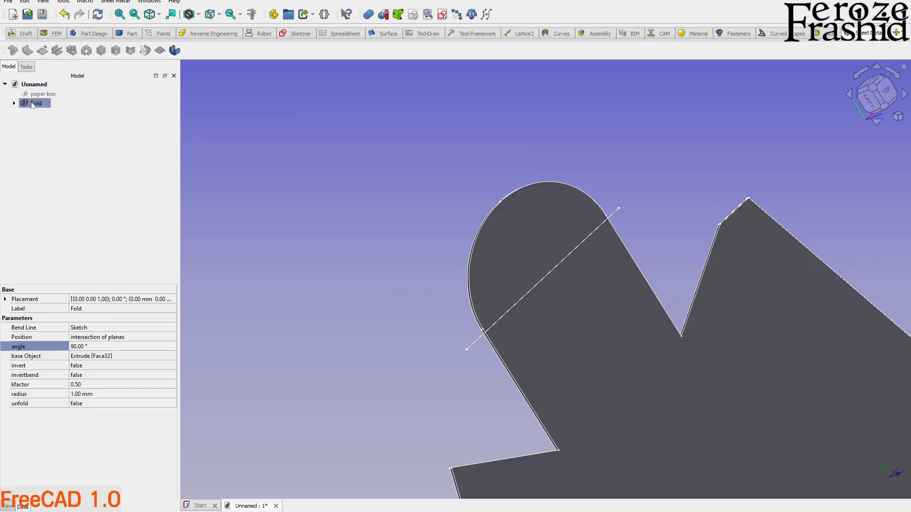
pyautogui.press('Delete')
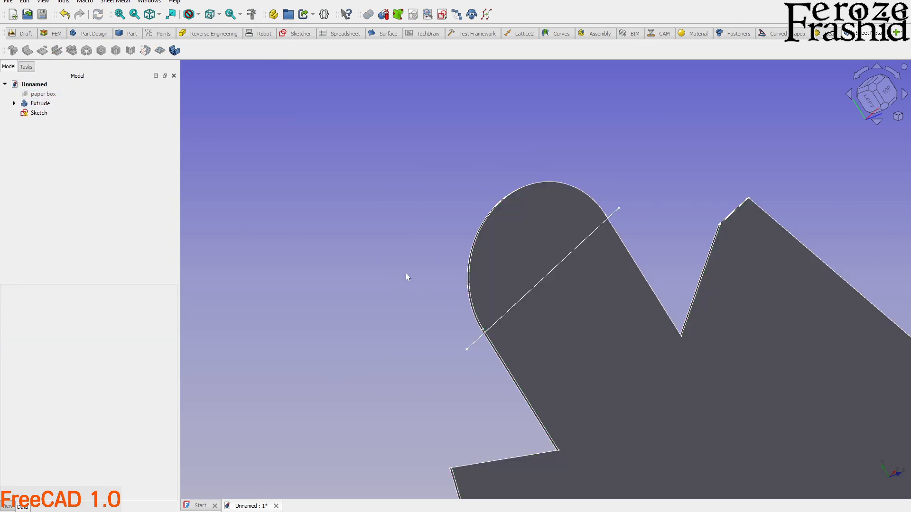
# Move the bend line down the tab to just above its inner corners and finish the sketch.
pyautogui.click(477, 345)
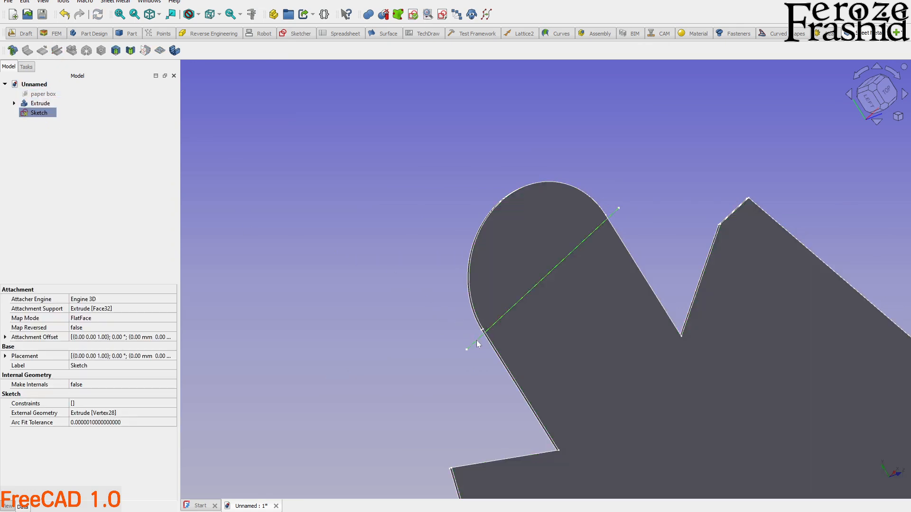
pyautogui.doubleClick(39, 112)
pyautogui.moveTo(481, 379); pyautogui.dragTo(480, 390)
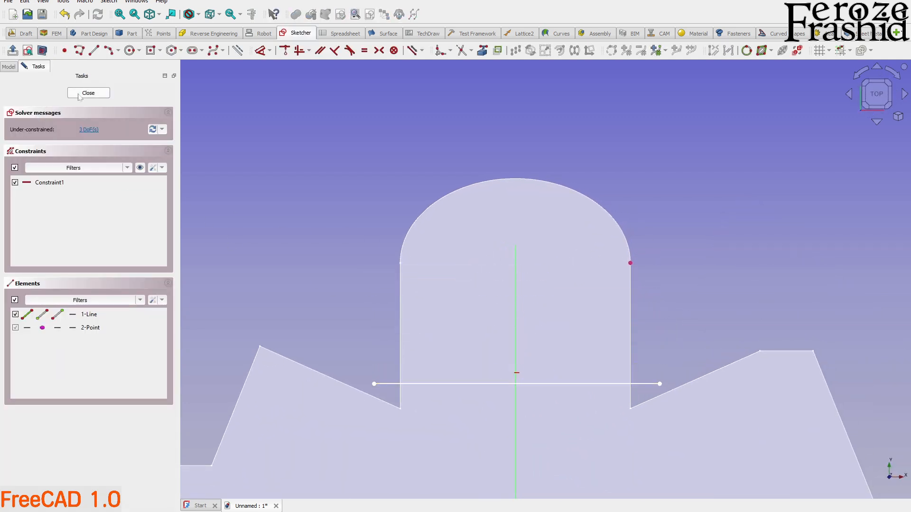
pyautogui.click(80, 95)
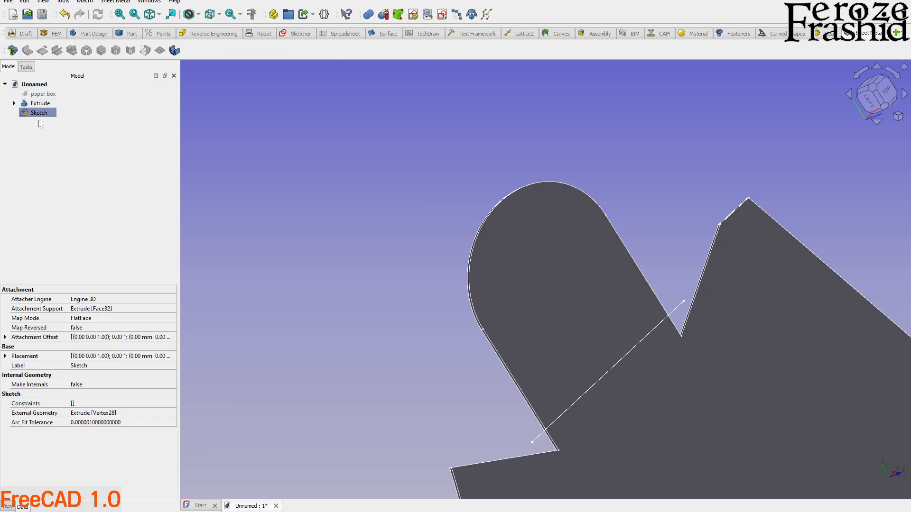
# Fold the plate's face along the bend line near the rounded tab's base.
pyautogui.click(42, 104)
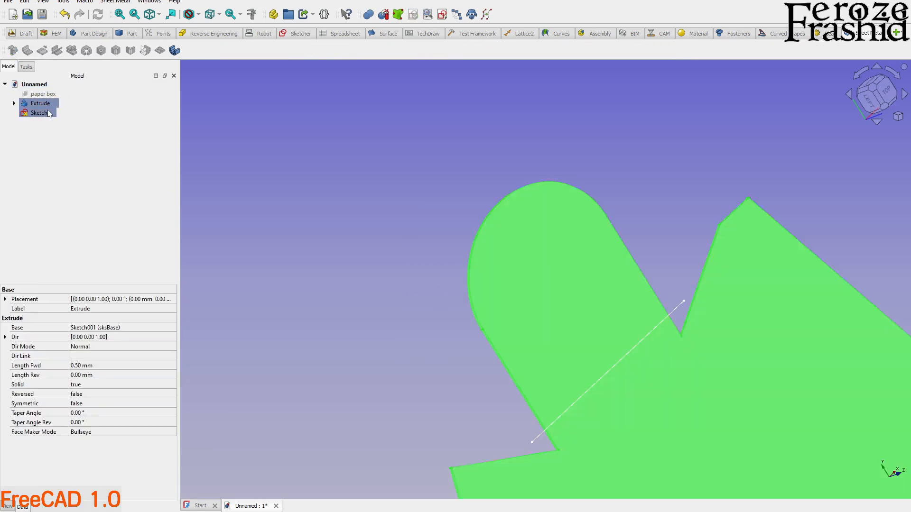
pyautogui.keyDown('ctrl'); pyautogui.click(540, 435); pyautogui.keyUp('ctrl')
pyautogui.click(516, 416)
pyautogui.click(534, 348)
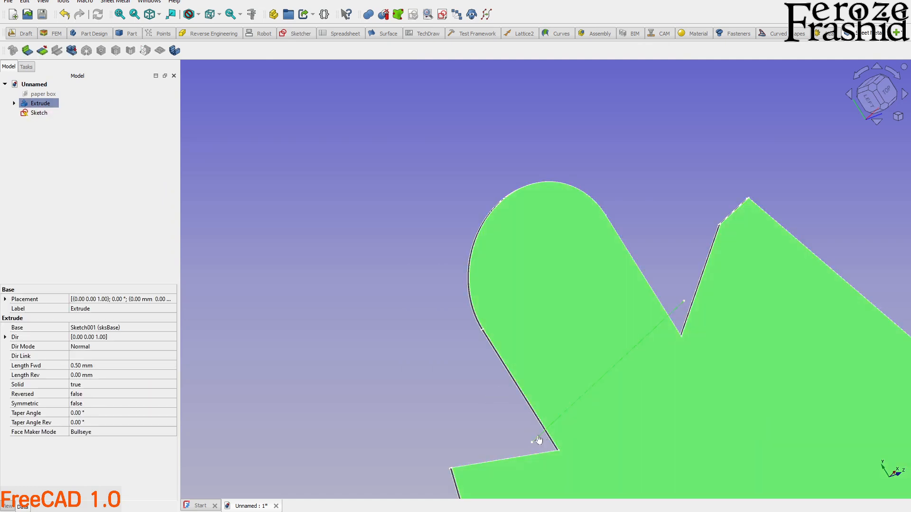
pyautogui.keyDown('ctrl'); pyautogui.click(538, 440); pyautogui.keyUp('ctrl')
pyautogui.click(57, 51)
pyautogui.moveTo(203, 115)
pyautogui.mouseDown(button='middle')
pyautogui.moveTo(448, 198)
pyautogui.moveTo(399, 152)
pyautogui.moveTo(356, 211)
pyautogui.moveTo(346, 198)
pyautogui.moveTo(393, 246)
pyautogui.moveTo(421, 239)
pyautogui.moveTo(367, 204)
pyautogui.moveTo(413, 198)
pyautogui.mouseUp(button='middle')
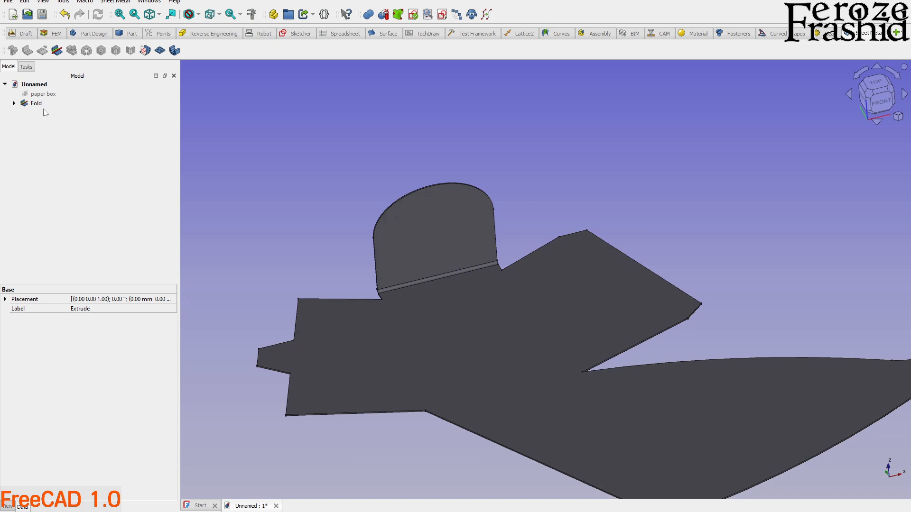
# Move the fold's bend line up the tab to just below the start of its arc, and finish the sketch.
pyautogui.click(38, 105)
pyautogui.click(14, 103)
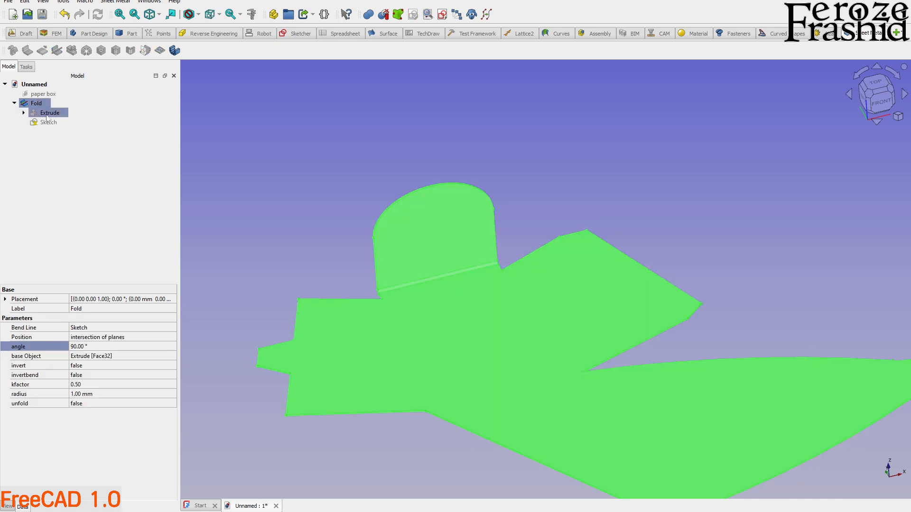
pyautogui.doubleClick(47, 113)
pyautogui.moveTo(478, 160); pyautogui.dragTo(474, 138)
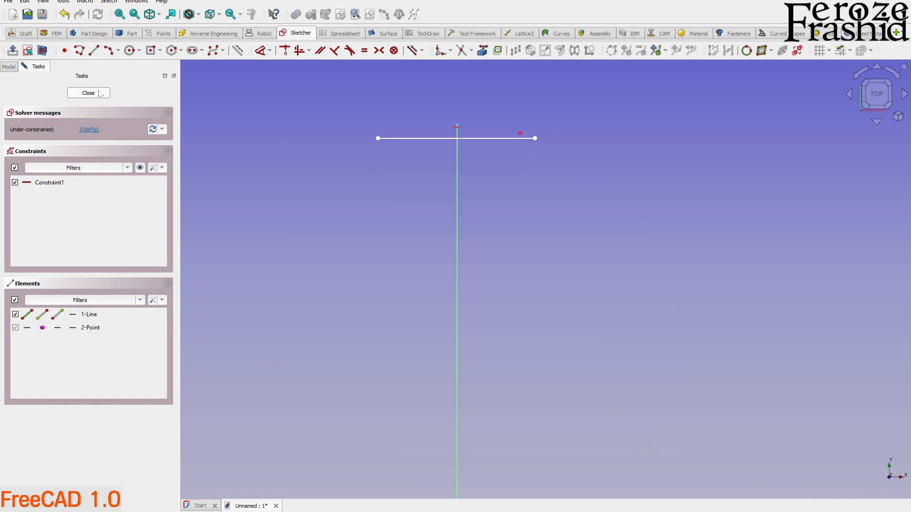
pyautogui.click(100, 93)
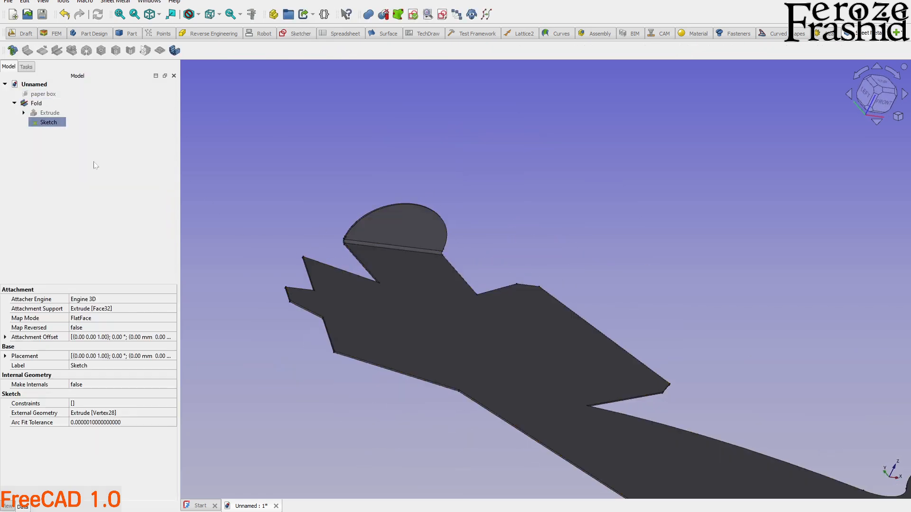
# Try to constrain the fold's bend line to the projected point at the start of the tab's arc, and finish the sketch.
pyautogui.doubleClick(49, 124)
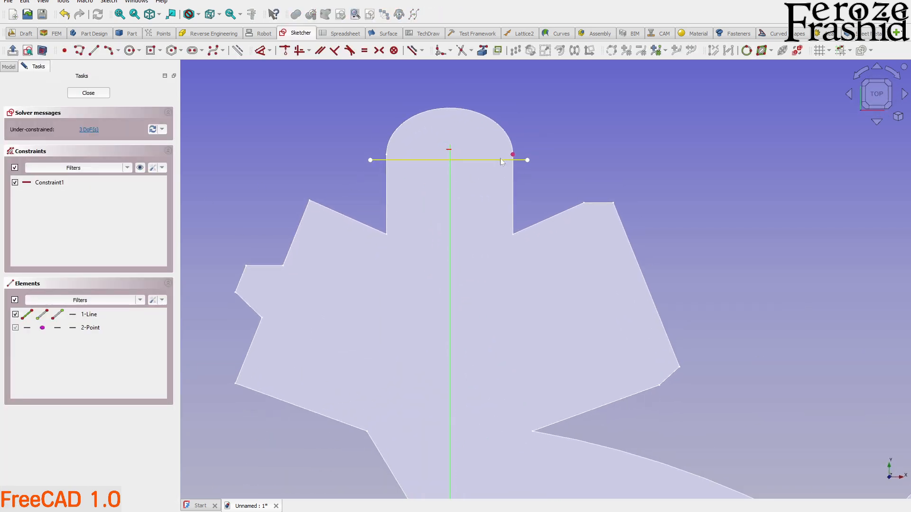
pyautogui.click(513, 155)
pyautogui.click(517, 160)
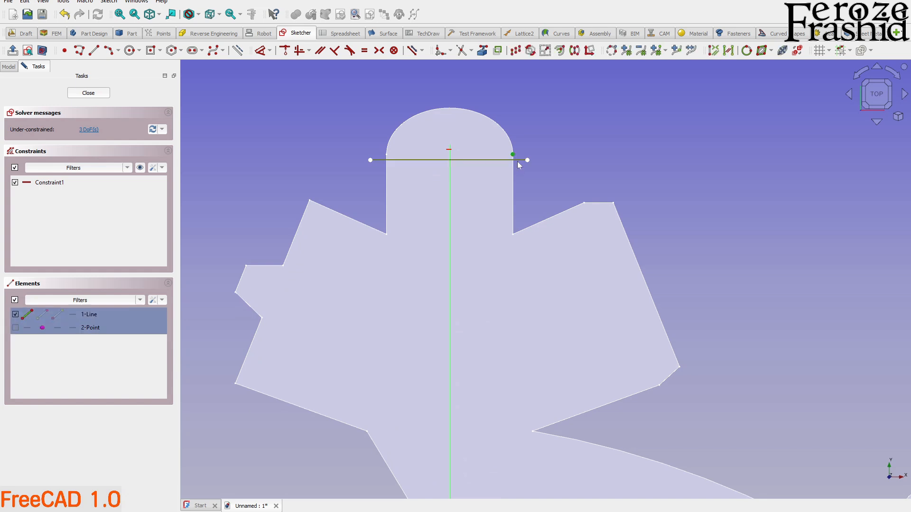
pyautogui.press('t')
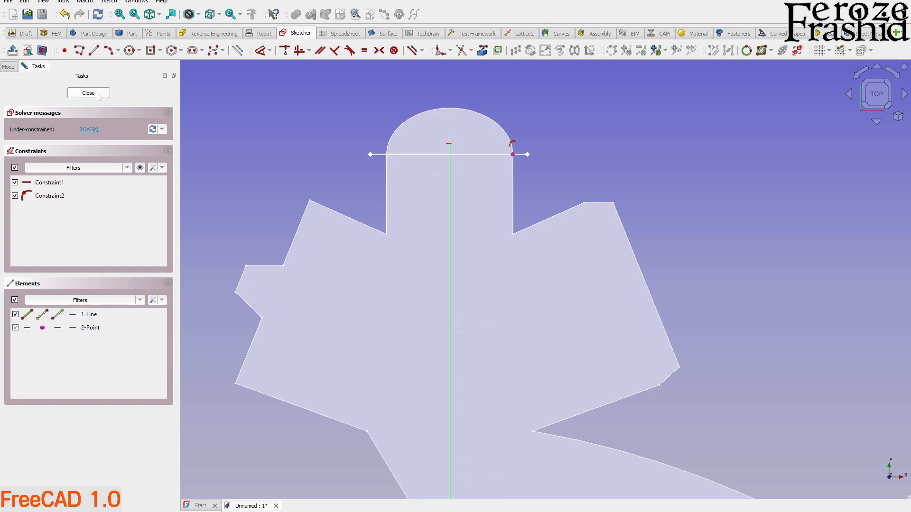
pyautogui.click(88, 93)
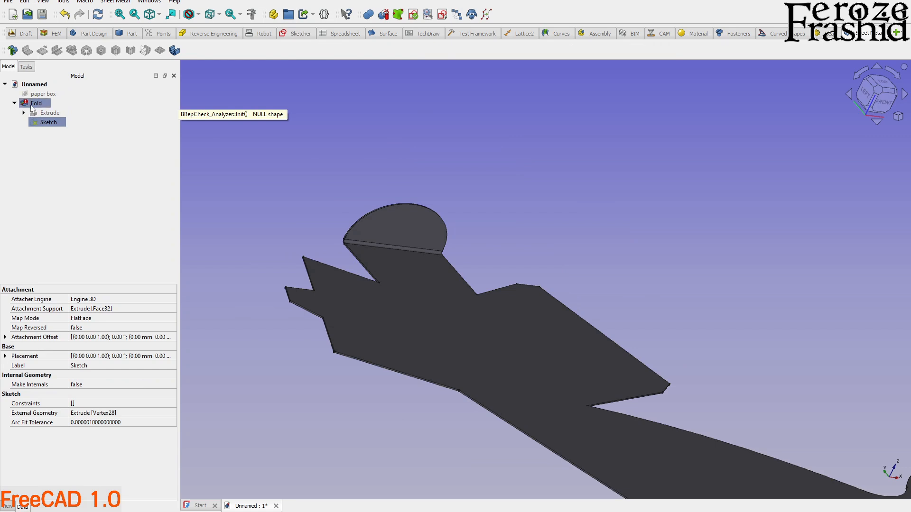
# Delete the constraint tying the bend line to the projected point, shift the line slightly below that point, and finish the sketch.
pyautogui.doubleClick(46, 123)
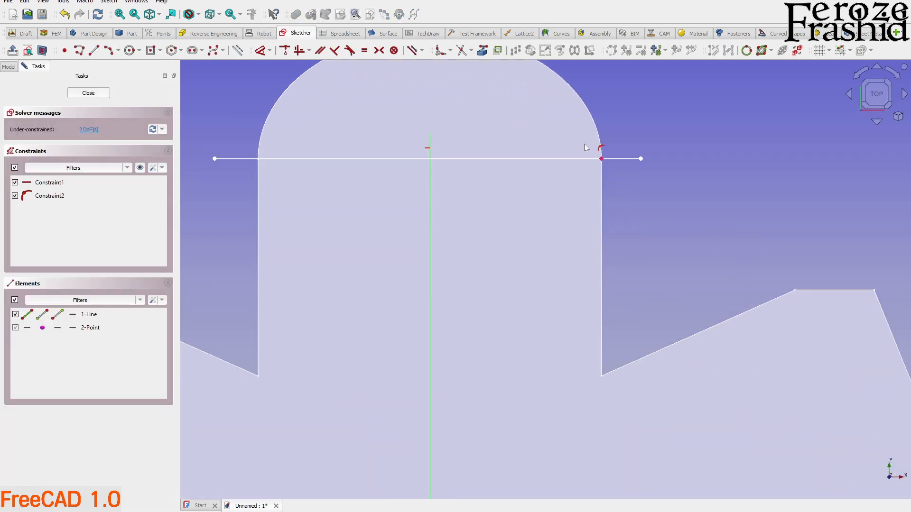
pyautogui.click(601, 149)
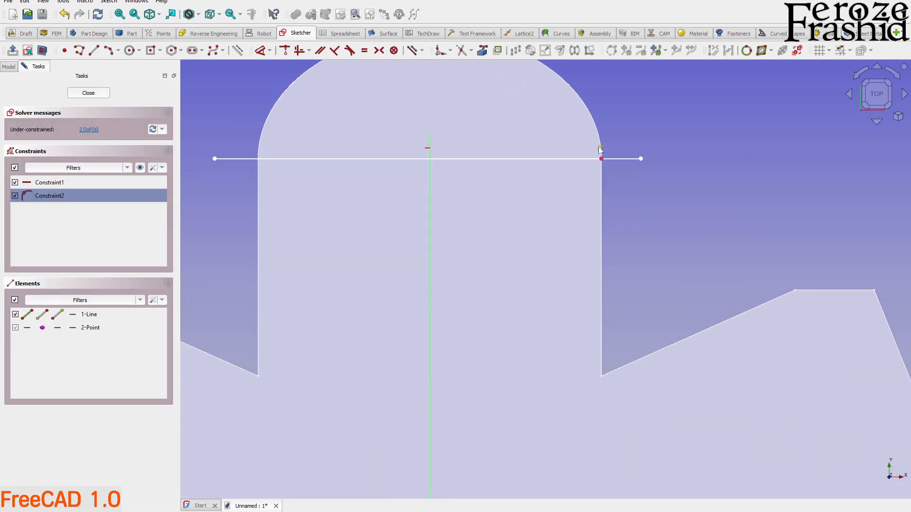
pyautogui.press('Delete')
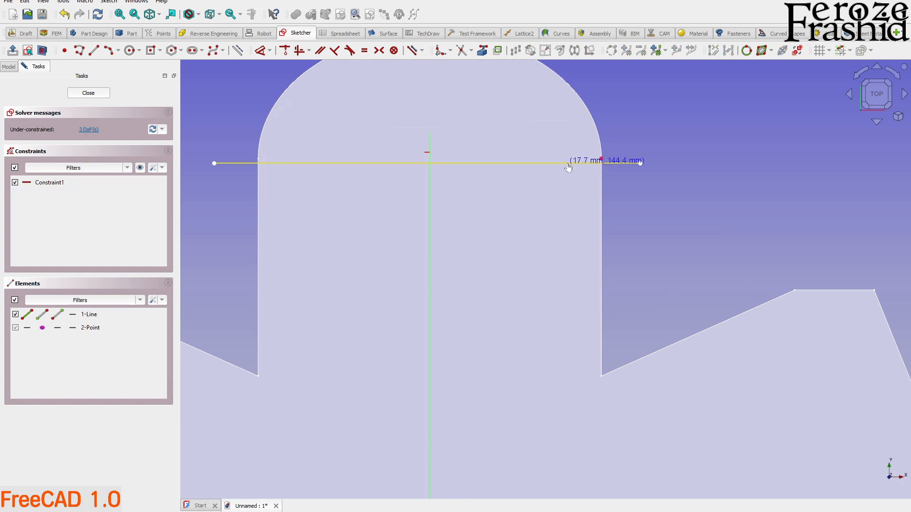
pyautogui.click(92, 97)
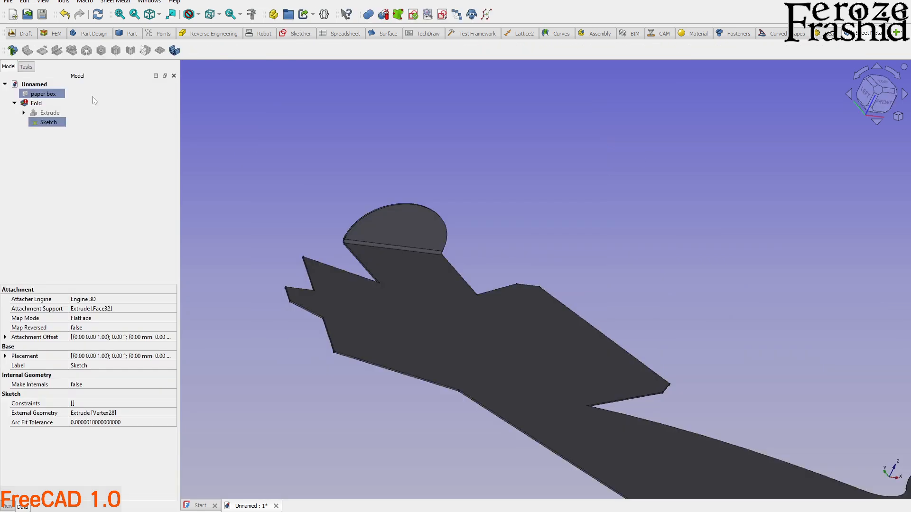
# Move the bend line farther down the tab, clear of the arc's start, and finish the sketch.
pyautogui.doubleClick(48, 123)
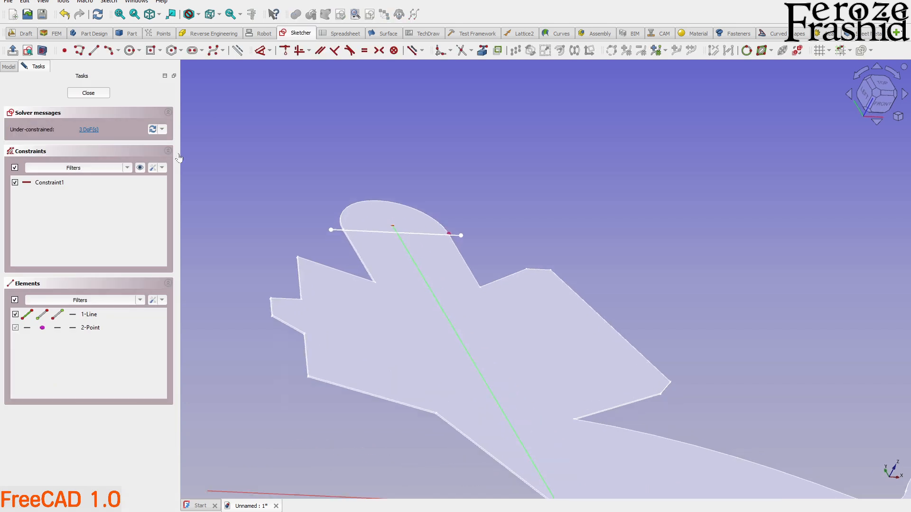
pyautogui.click(102, 95)
pyautogui.moveTo(343, 221); pyautogui.dragTo(402, 248, button='middle')
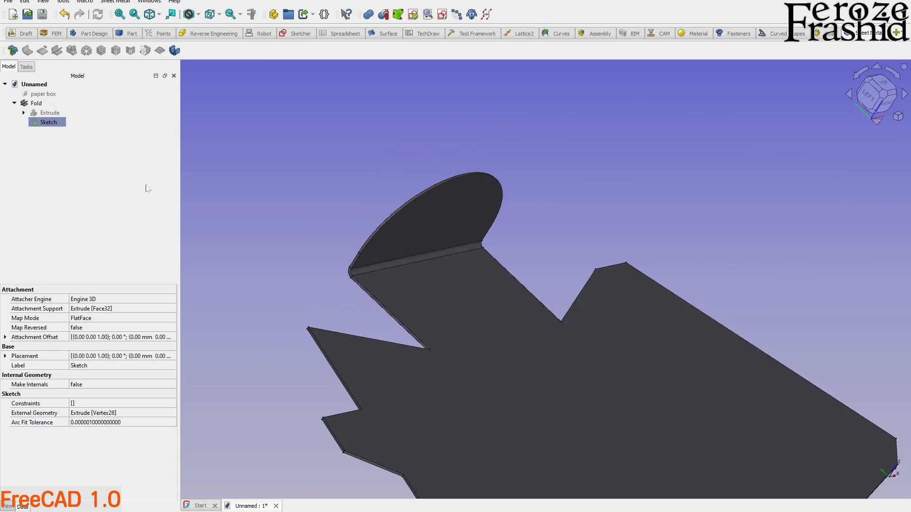
# Nudge the bend line back up the tab in three small moves toward the arc's start, finishing the sketch and checking the fold each time.
pyautogui.doubleClick(47, 122)
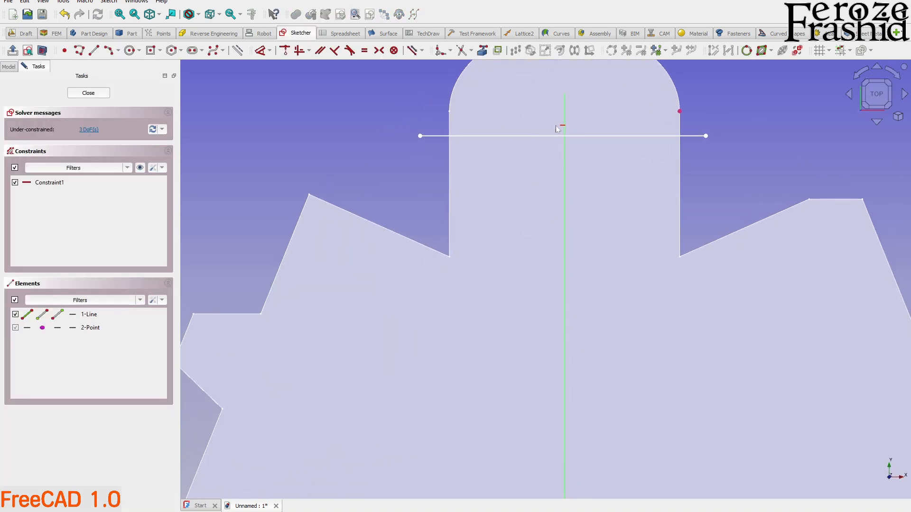
pyautogui.moveTo(592, 139); pyautogui.dragTo(591, 130)
pyautogui.click(100, 96)
pyautogui.moveTo(256, 195)
pyautogui.mouseDown(button='middle')
pyautogui.moveTo(412, 249)
pyautogui.moveTo(433, 203)
pyautogui.moveTo(442, 218)
pyautogui.mouseUp(button='middle')
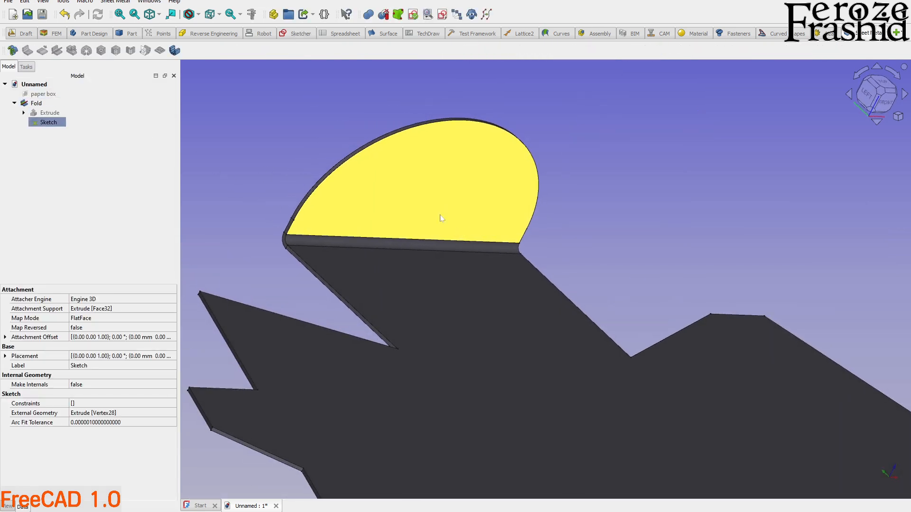
pyautogui.doubleClick(64, 122)
pyautogui.moveTo(491, 203); pyautogui.dragTo(498, 190)
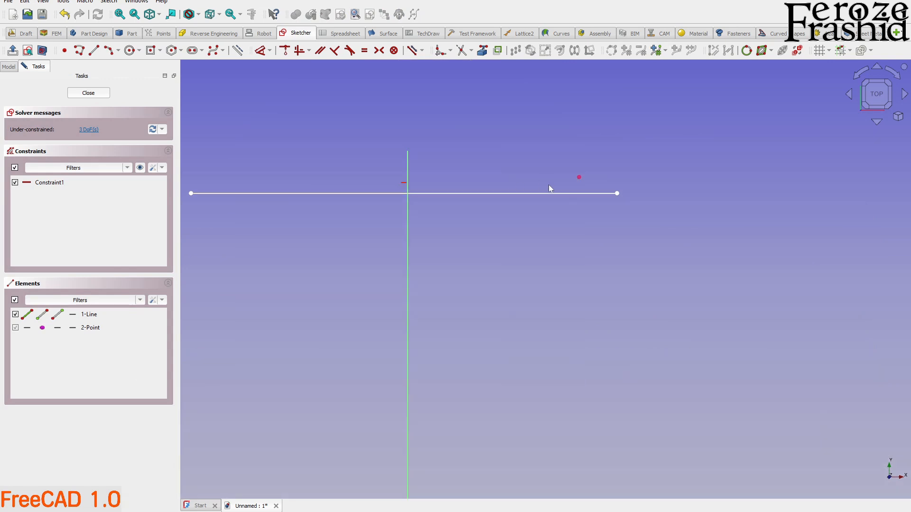
pyautogui.click(93, 96)
pyautogui.scroll(3, 290, 233)
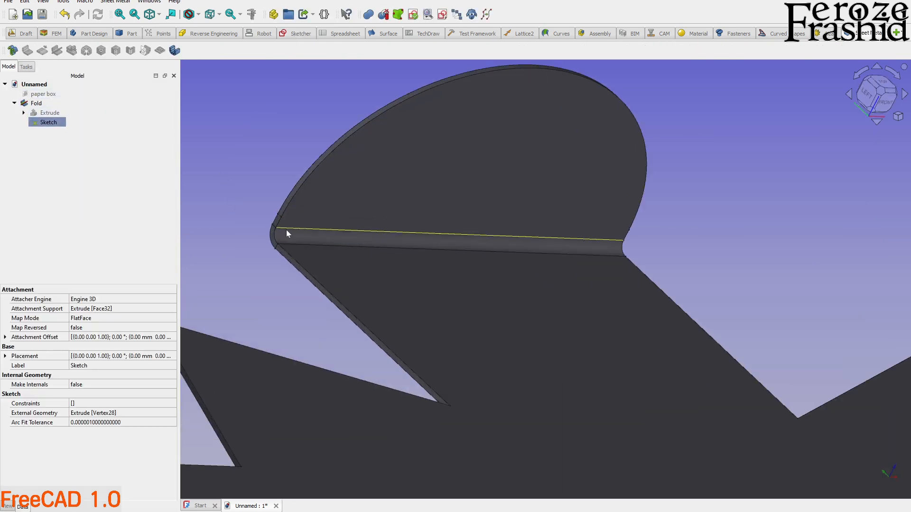
pyautogui.doubleClick(48, 122)
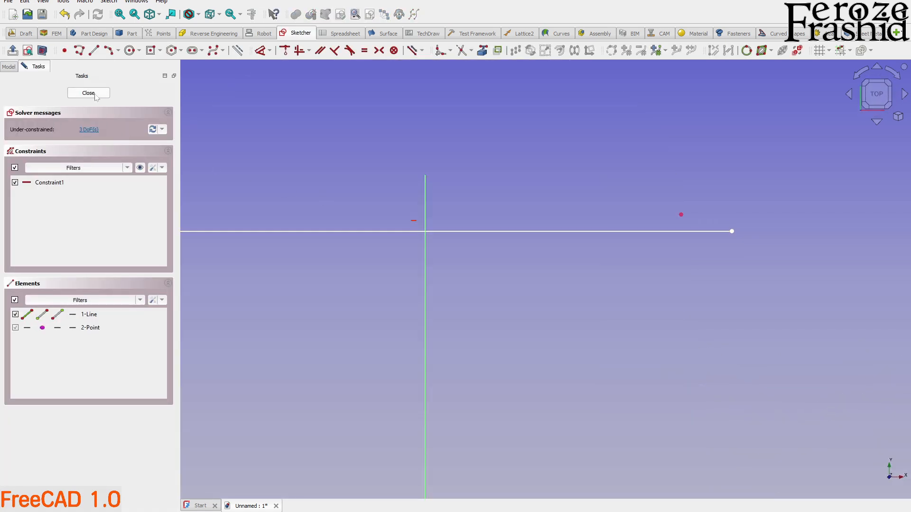
pyautogui.click(88, 93)
pyautogui.scroll(5, 246, 218)
pyautogui.scroll(1, 260, 203)
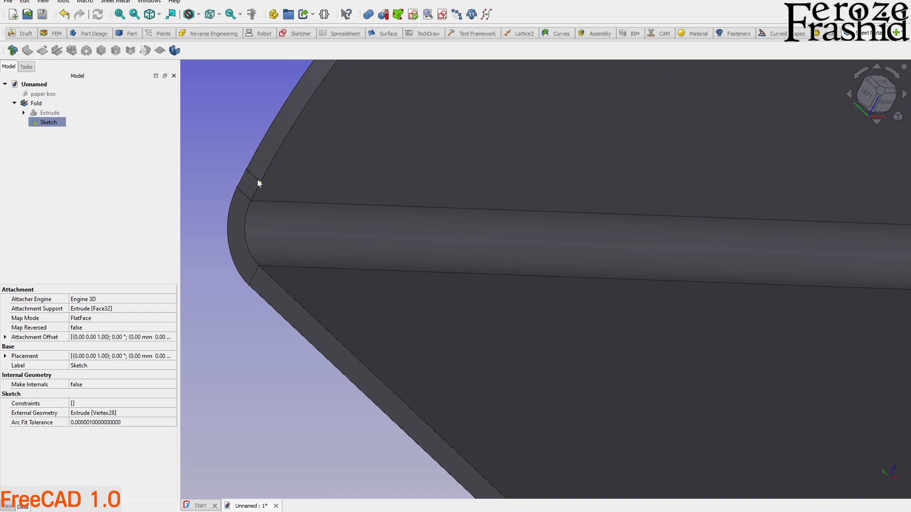
# Measure the length of the short straight edge between the bend and the start of the tab's arc.
pyautogui.moveTo(311, 215); pyautogui.dragTo(253, 155, button='middle')
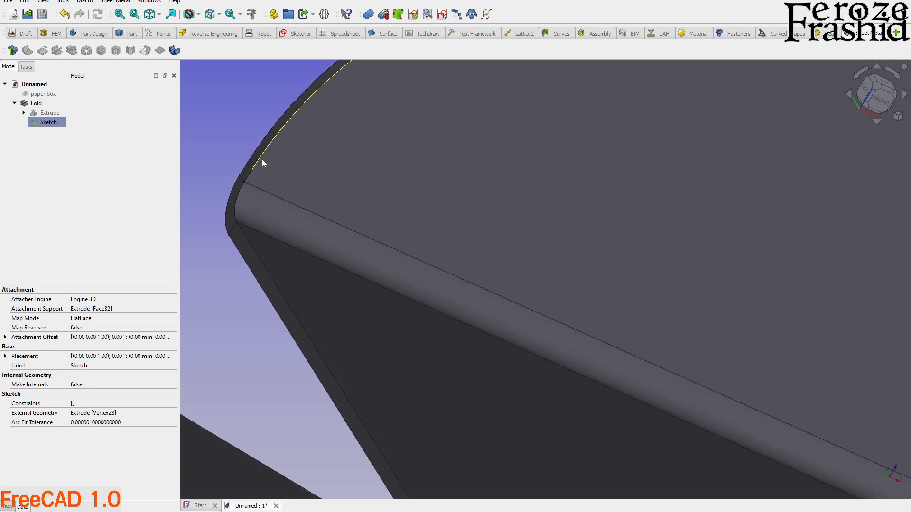
pyautogui.scroll(3, 254, 170)
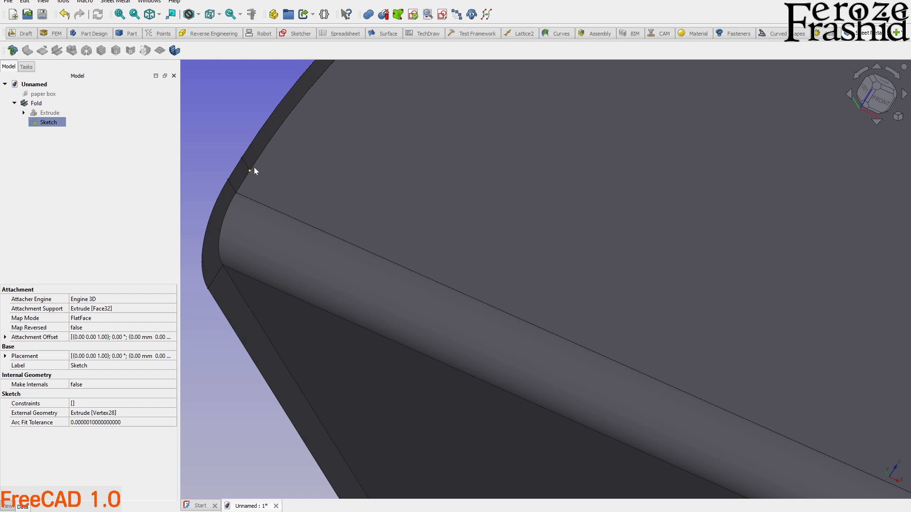
pyautogui.click(246, 184)
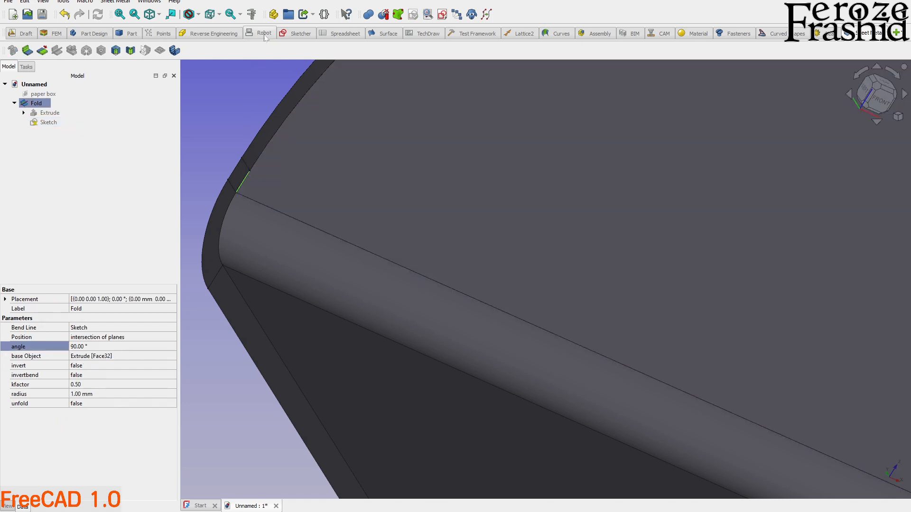
pyautogui.click(251, 14)
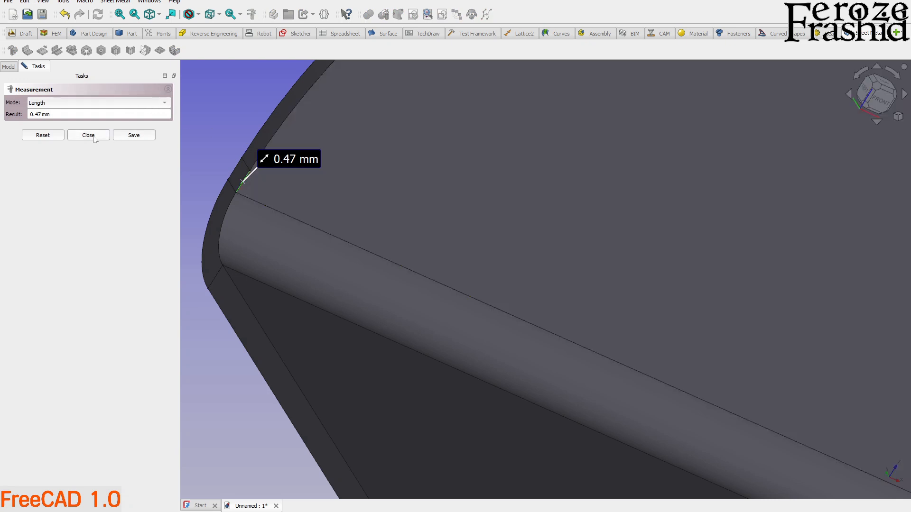
pyautogui.click(88, 135)
# Reopen the bend-line sketch and draw a second horizontal line about 51 mm long across the tab, between the existing line and the projected point.
pyautogui.doubleClick(45, 124)
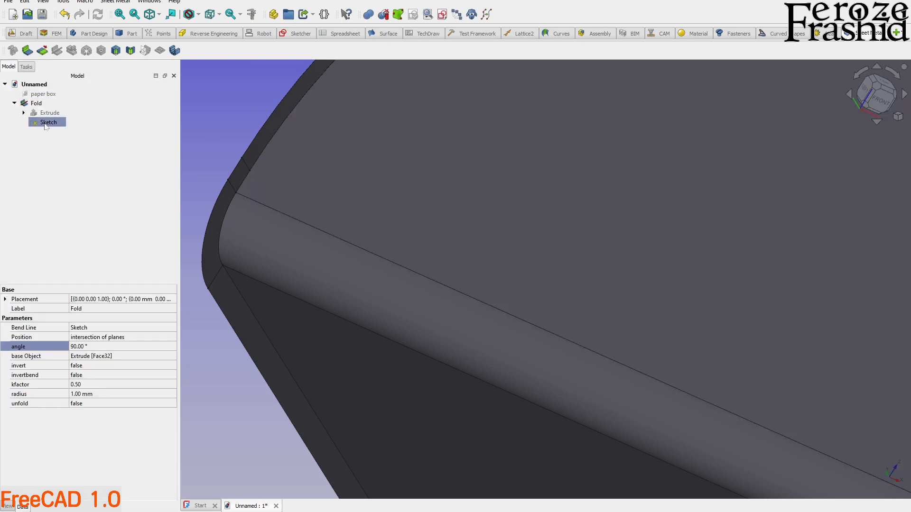
pyautogui.scroll(-5, 216, 265)
pyautogui.scroll(3, 651, 263)
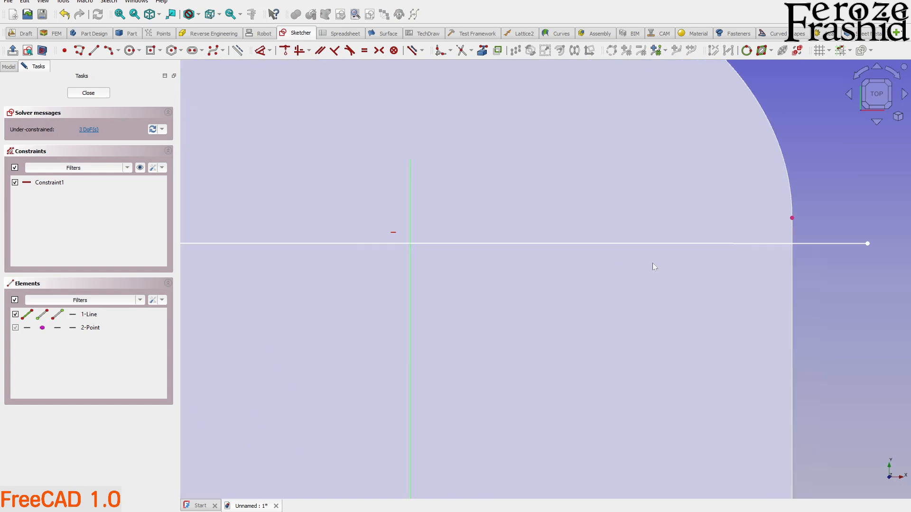
pyautogui.scroll(-3, 541, 283)
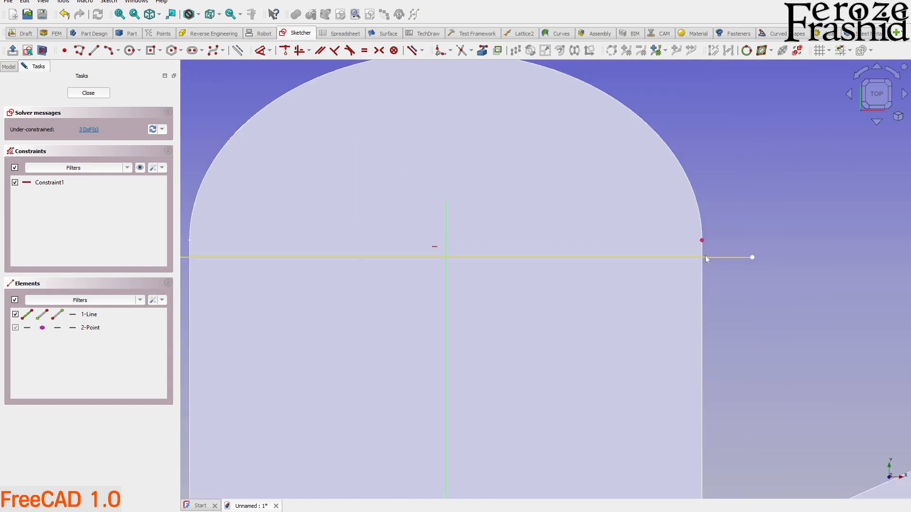
pyautogui.click(93, 50)
pyautogui.click(731, 242)
pyautogui.scroll(-3, 772, 246)
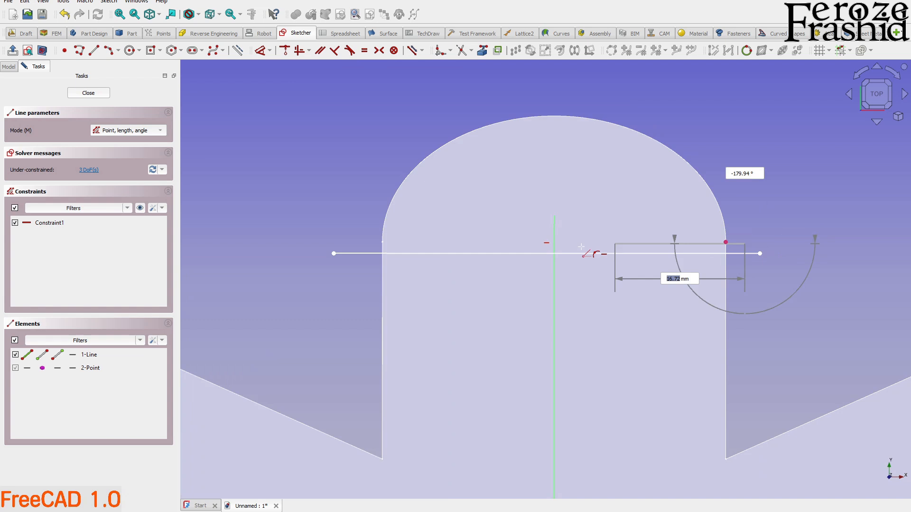
pyautogui.click(347, 244)
pyautogui.rightClick(793, 240)
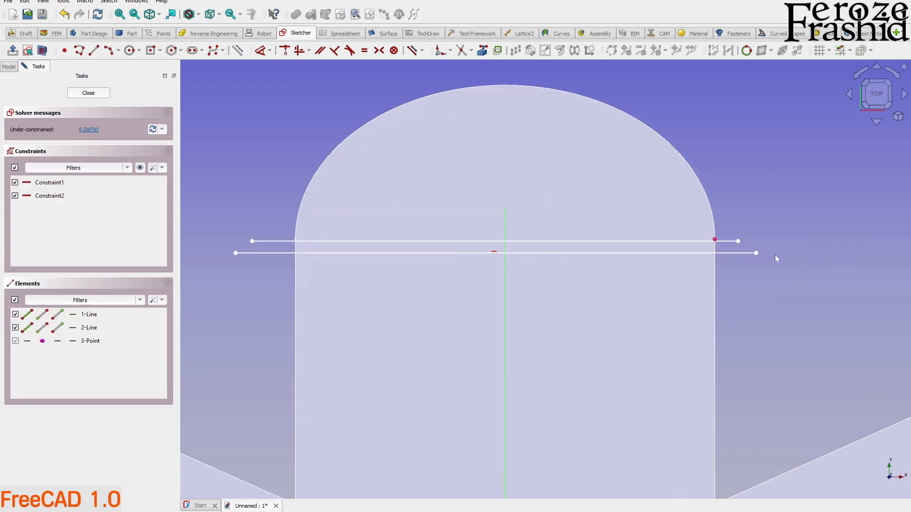
# Draw a short vertical spacer line down from the right end of the upper line and dimension its height to 0.45 mm.
pyautogui.scroll(5, 758, 254)
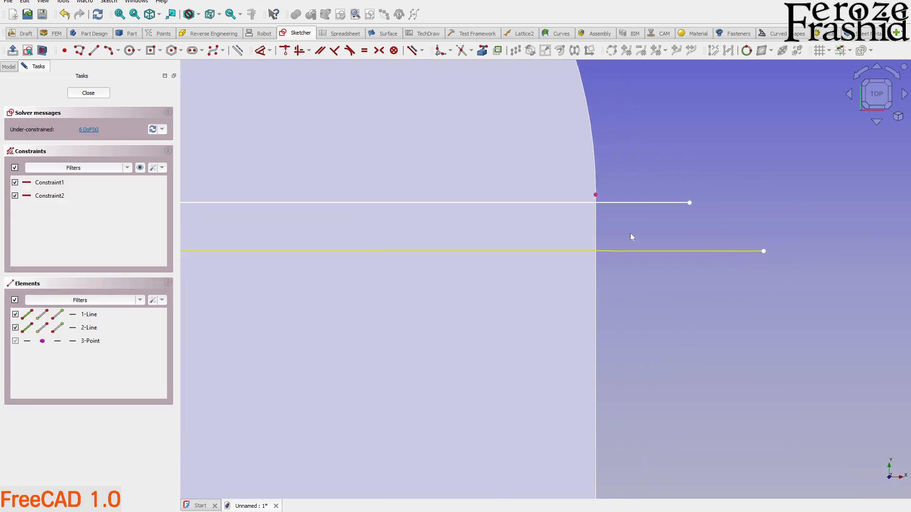
pyautogui.click(94, 50)
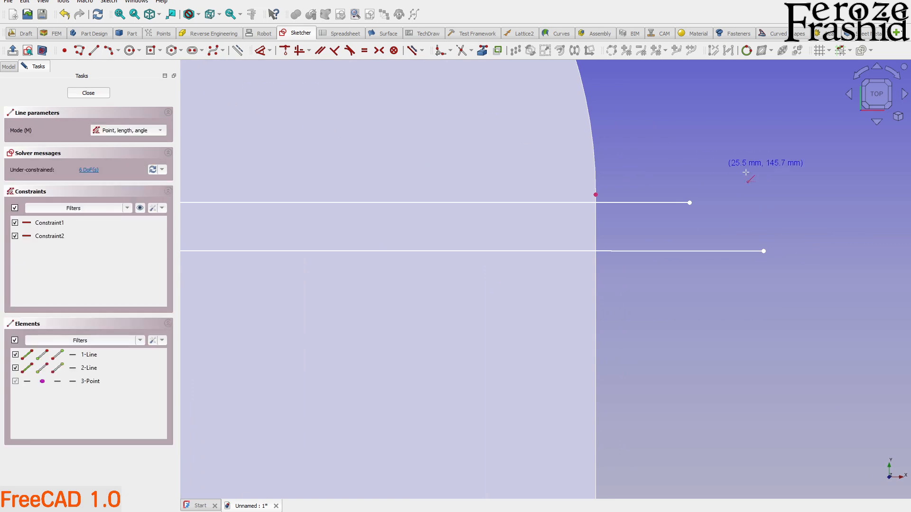
pyautogui.click(690, 202)
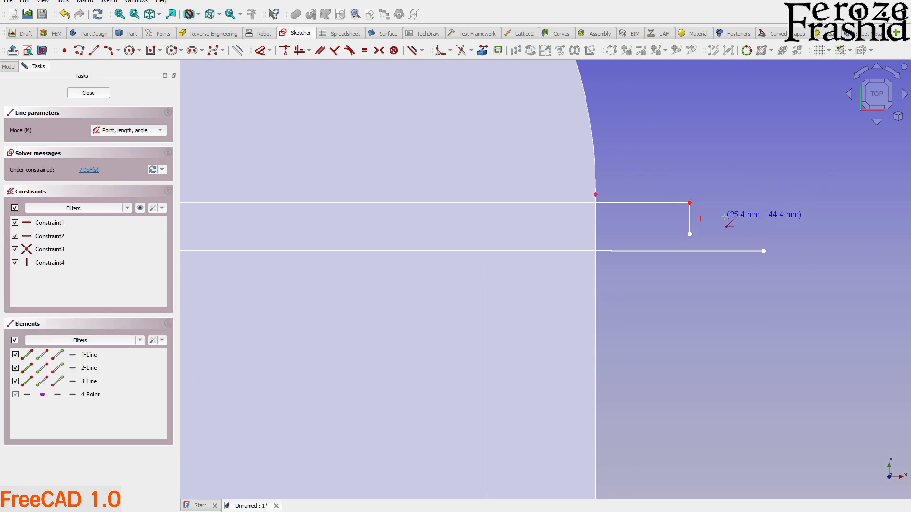
pyautogui.click(690, 233)
pyautogui.click(690, 227)
pyautogui.press('i')
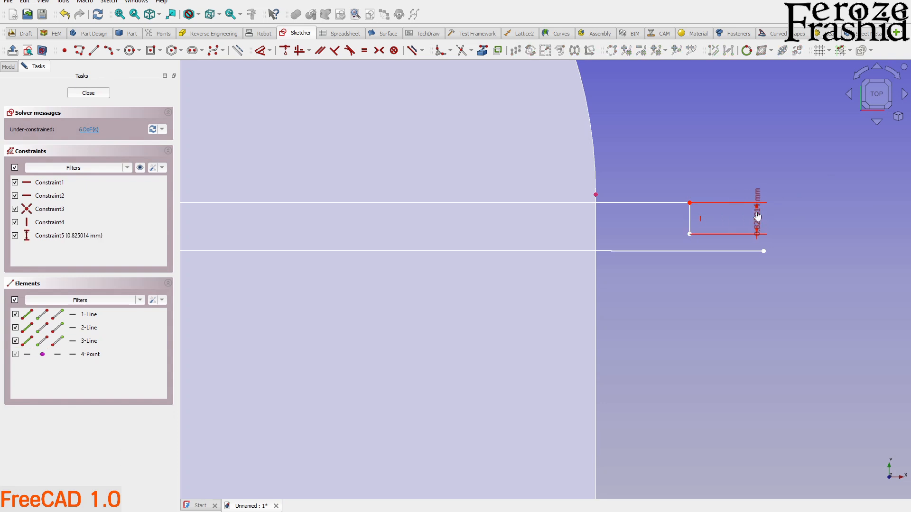
pyautogui.write('.45')
pyautogui.press('Return')
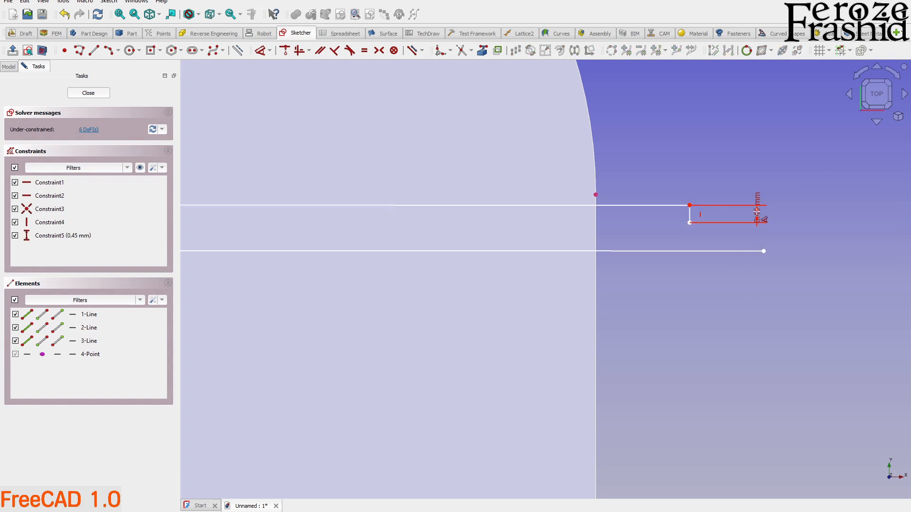
# Move the upper line with its spacer down until the spacer's lower end meets the old bend line.
pyautogui.scroll(3, 733, 227)
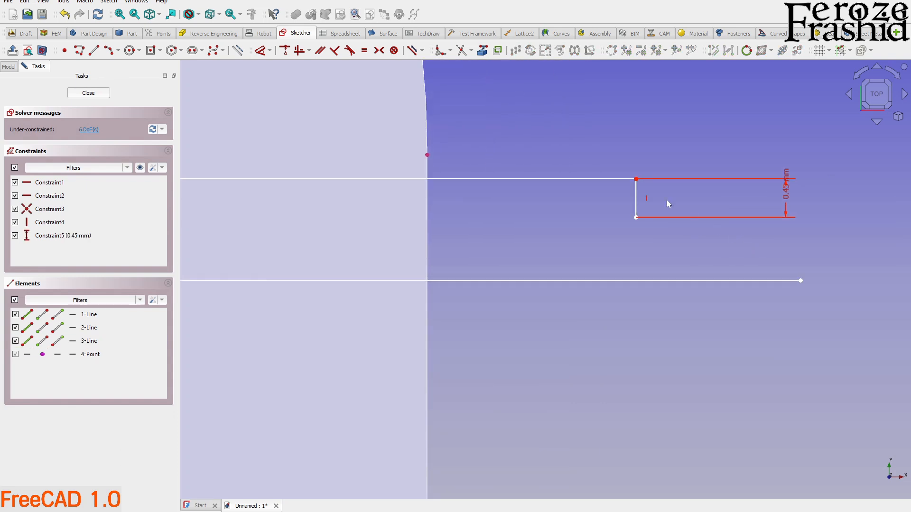
pyautogui.moveTo(631, 183); pyautogui.dragTo(633, 243)
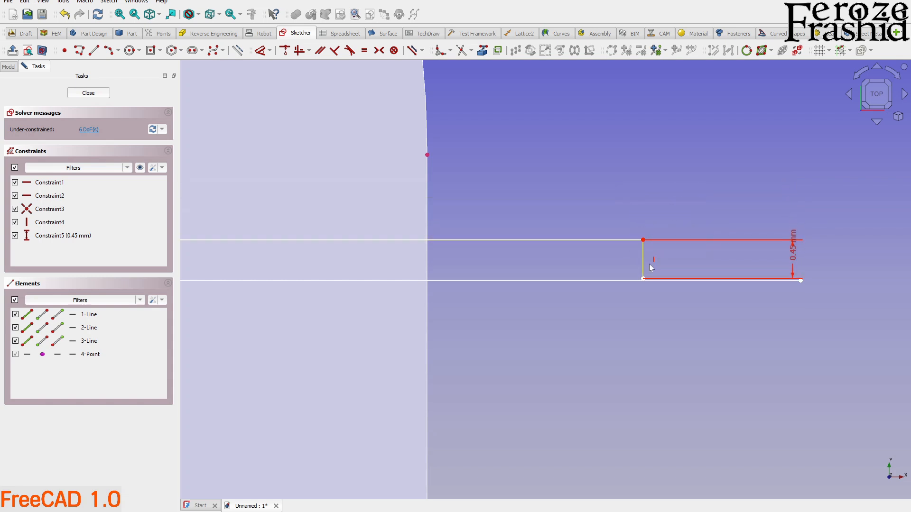
pyautogui.scroll(4, 640, 278)
pyautogui.moveTo(605, 178); pyautogui.dragTo(606, 181)
pyautogui.scroll(-6, 635, 204)
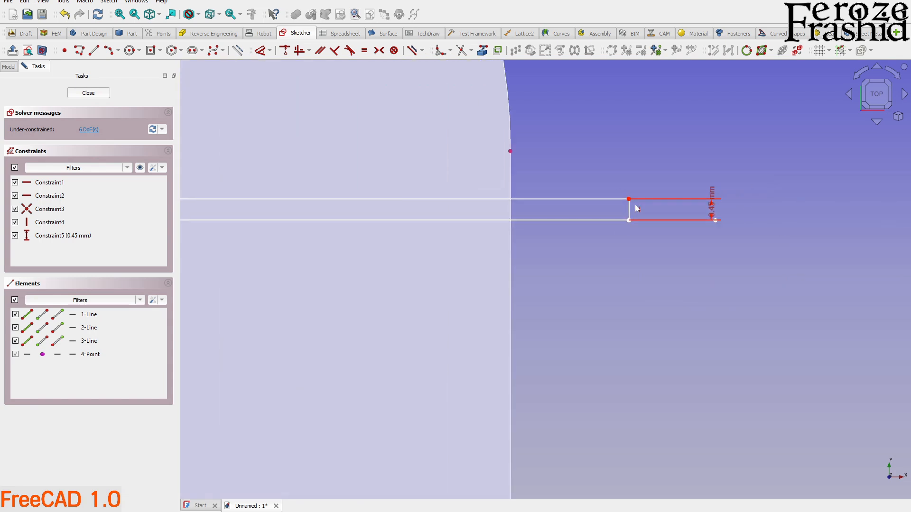
# Delete the old bend line and the vertical spacer, leaving only the upper line, and finish the sketch.
pyautogui.click(620, 221)
pyautogui.press('Delete')
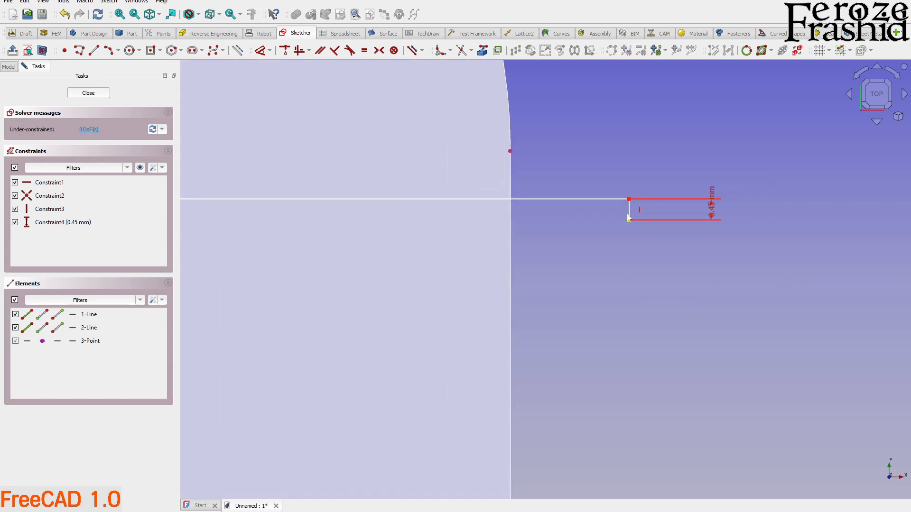
pyautogui.click(631, 216)
pyautogui.press('Delete')
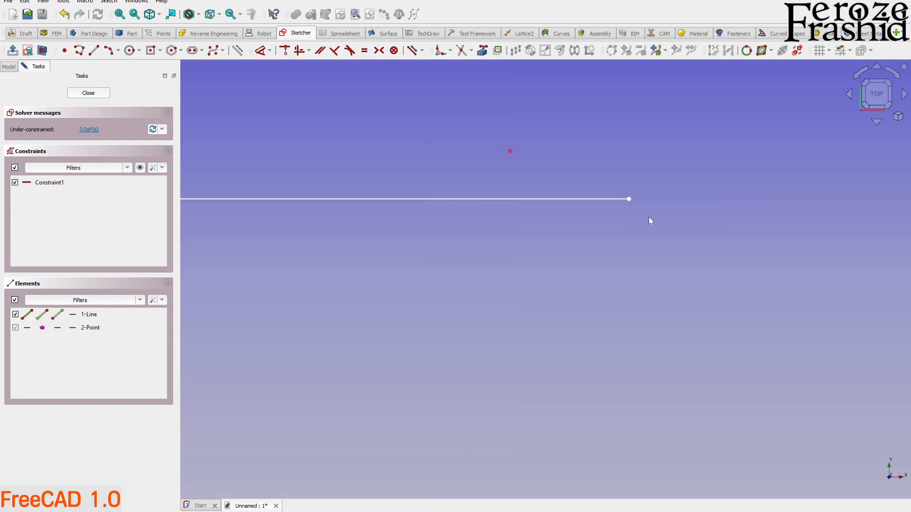
pyautogui.click(84, 96)
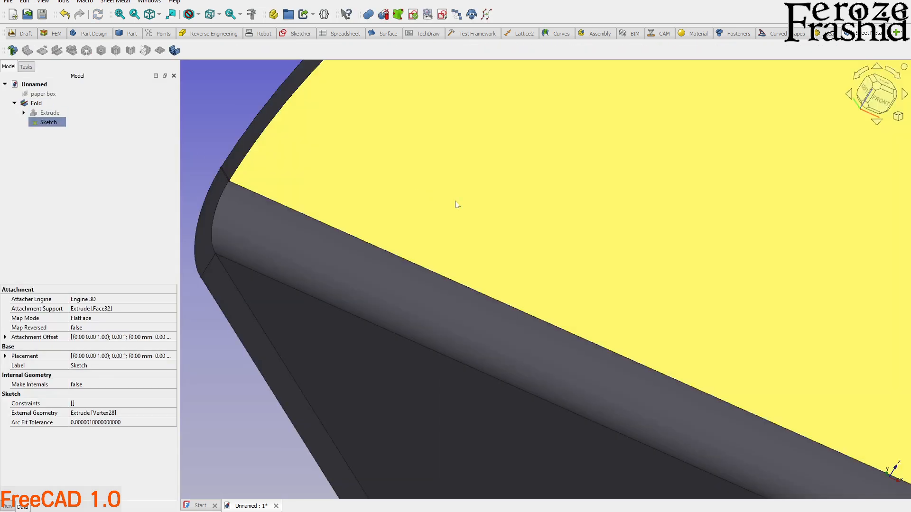
# Examine the gap between the bend and the start of the tab's arc, and the folded part as a whole.
pyautogui.scroll(-3, 477, 205)
pyautogui.moveTo(342, 211); pyautogui.dragTo(354, 229, button='middle')
pyautogui.scroll(3, 331, 184)
pyautogui.scroll(5, 331, 184)
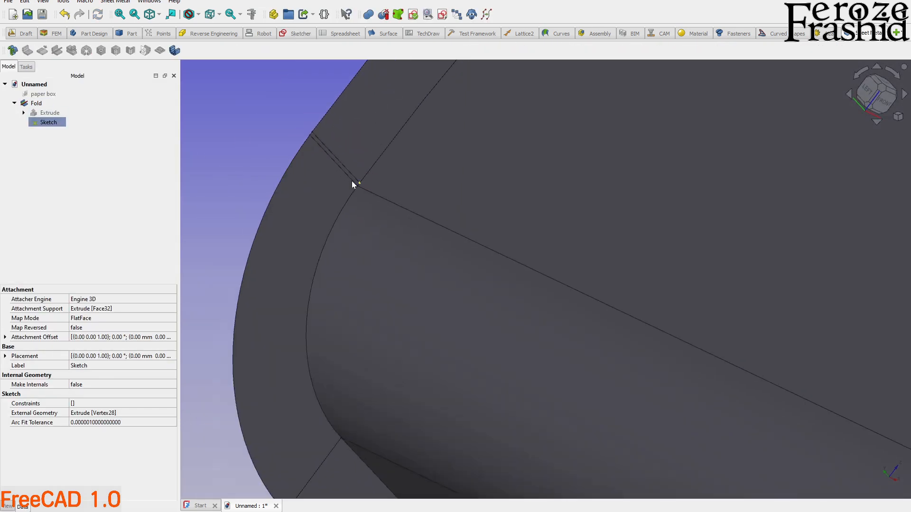
pyautogui.scroll(-12, 289, 196)
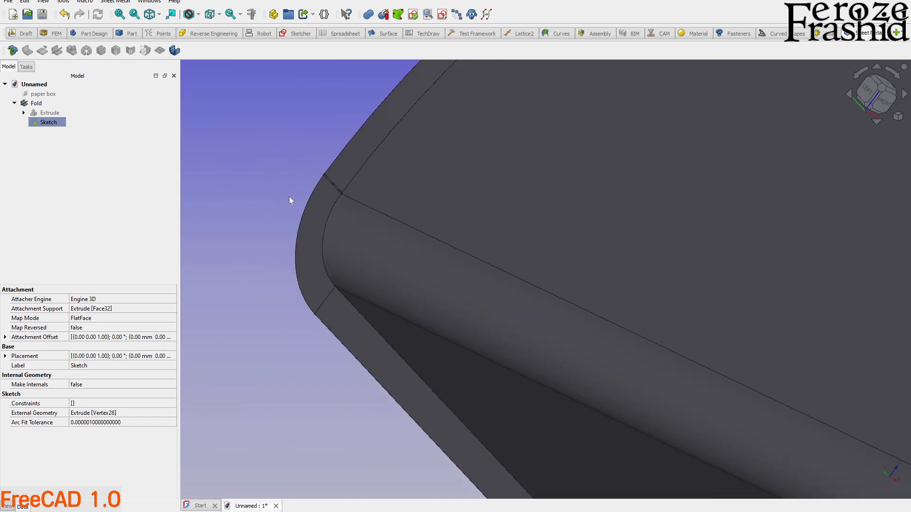
pyautogui.moveTo(337, 215); pyautogui.dragTo(455, 234, button='middle')
pyautogui.scroll(-3, 455, 234)
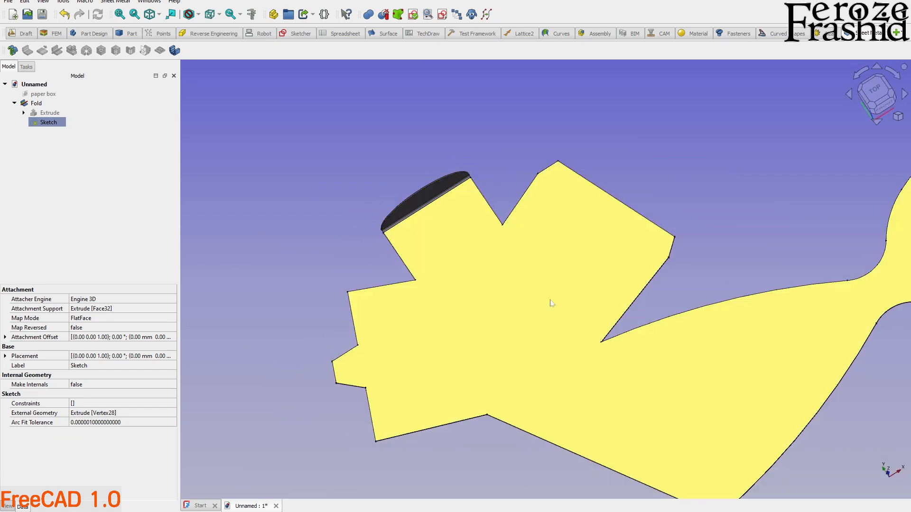
# Create a new sketch on the large flat face of the folded part.
pyautogui.click(36, 103)
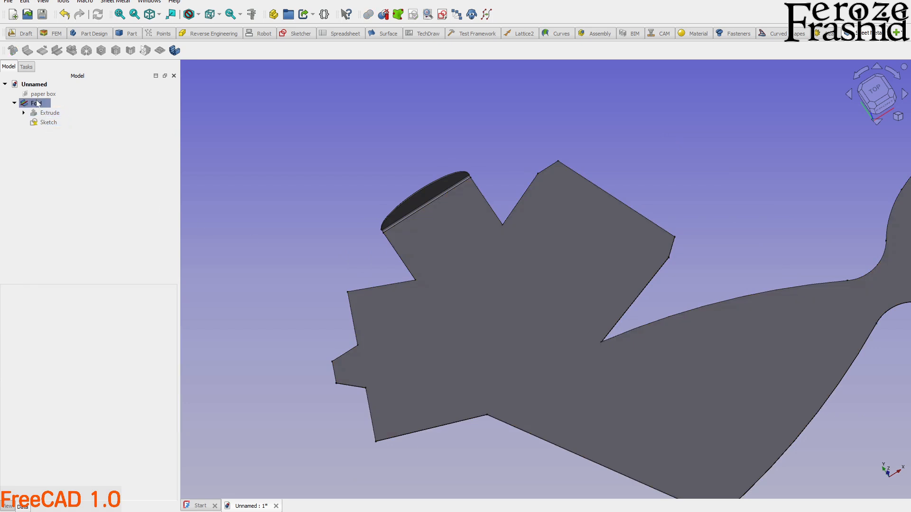
pyautogui.click(442, 15)
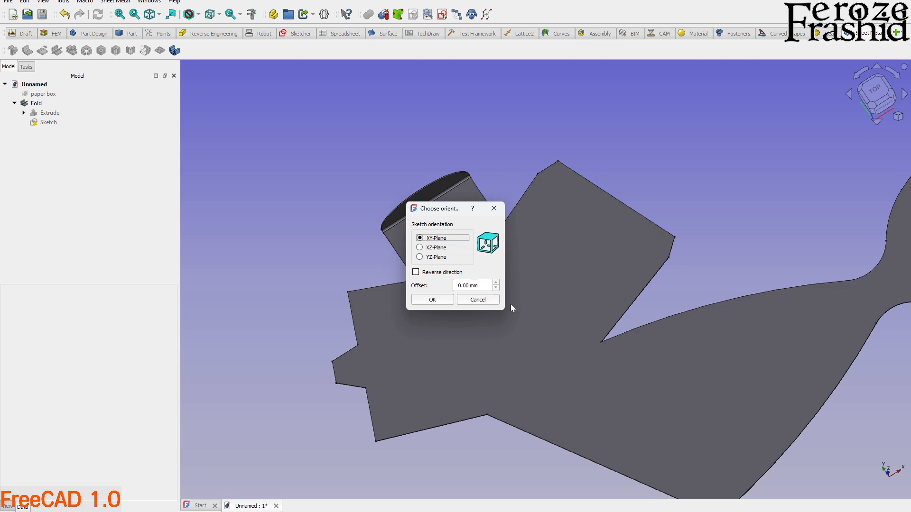
pyautogui.click(490, 301)
pyautogui.click(513, 320)
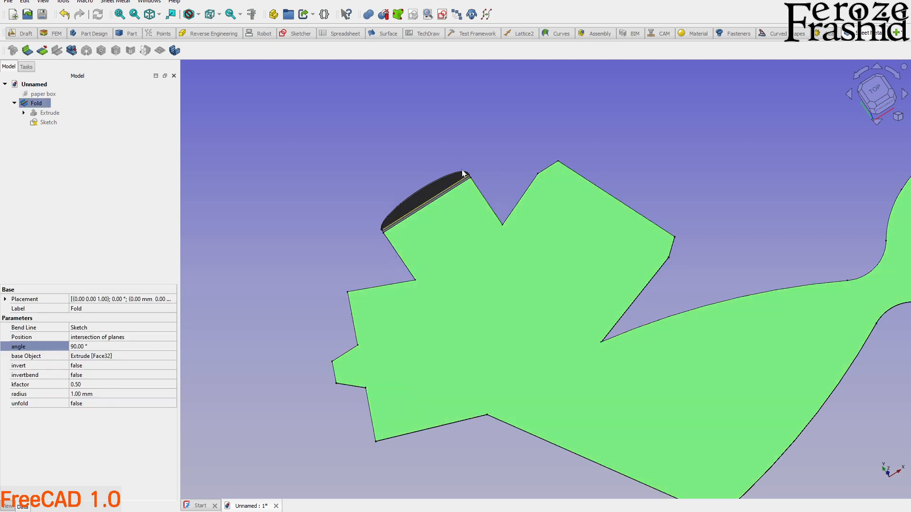
pyautogui.click(442, 14)
pyautogui.click(454, 276)
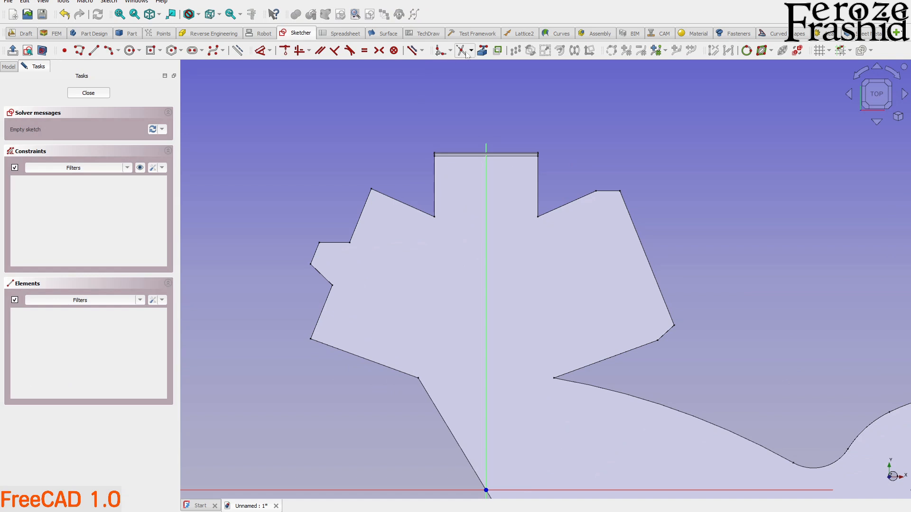
# Project the upper and lower edges of the large right-hand flap into the sketch as external geometry.
pyautogui.click(482, 51)
pyautogui.scroll(3, 543, 205)
pyautogui.click(529, 172)
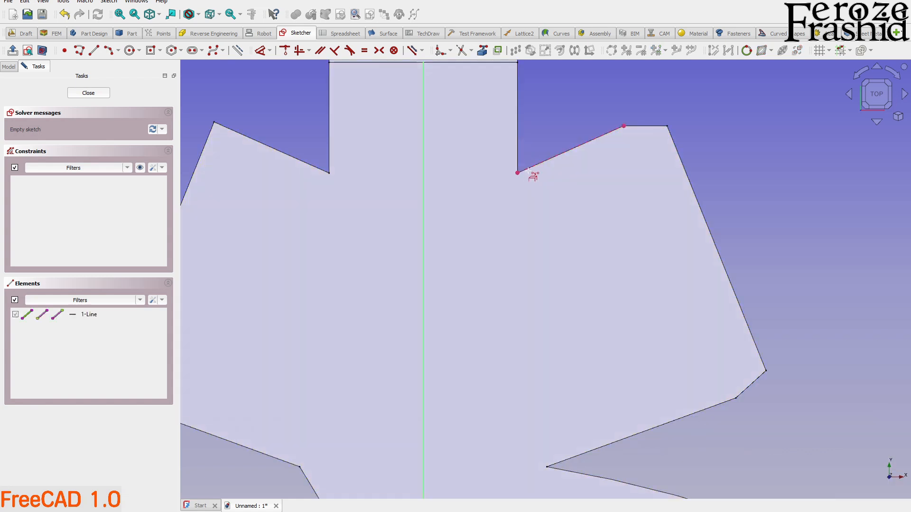
pyautogui.click(578, 455)
# Draw a bend line about 70 mm long across the base of the right-hand flap, from near its upper inner corner to near the lower one.
pyautogui.click(94, 51)
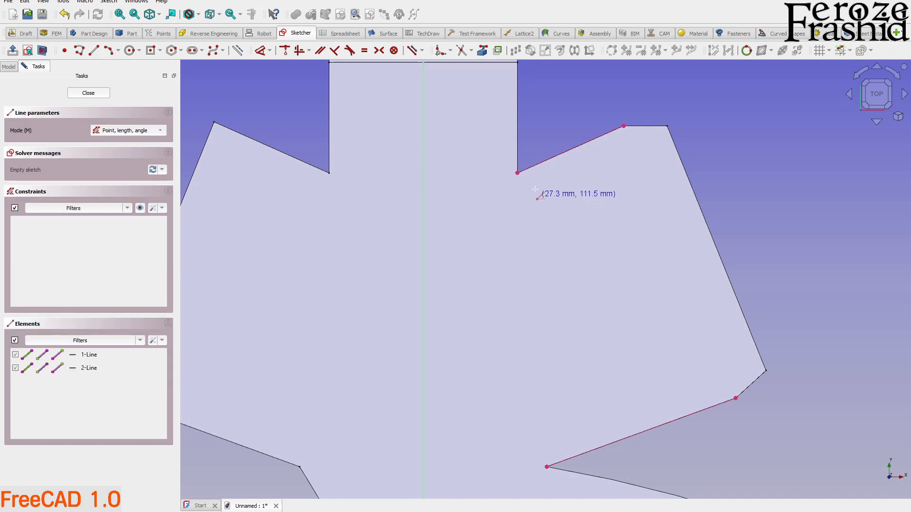
pyautogui.scroll(5, 521, 163)
pyautogui.click(507, 194)
pyautogui.scroll(-5, 524, 134)
pyautogui.scroll(5, 551, 444)
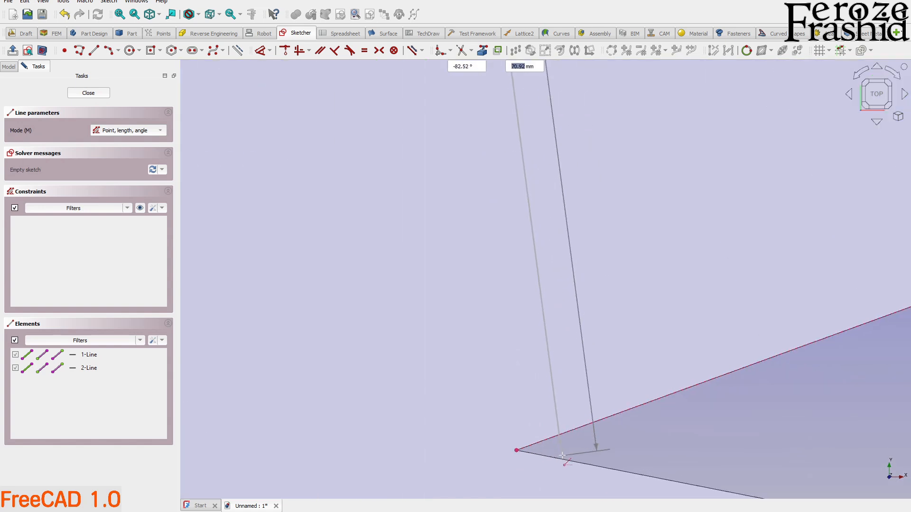
pyautogui.scroll(6, 537, 451)
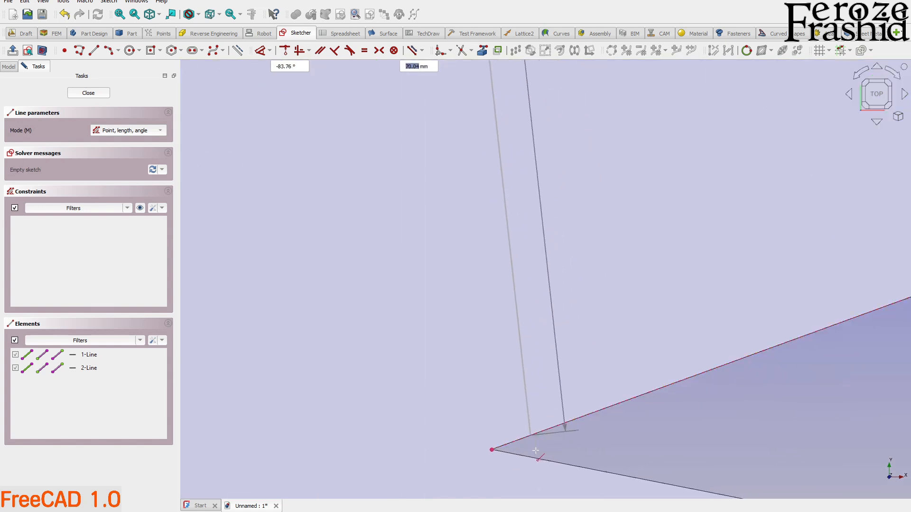
pyautogui.click(464, 440)
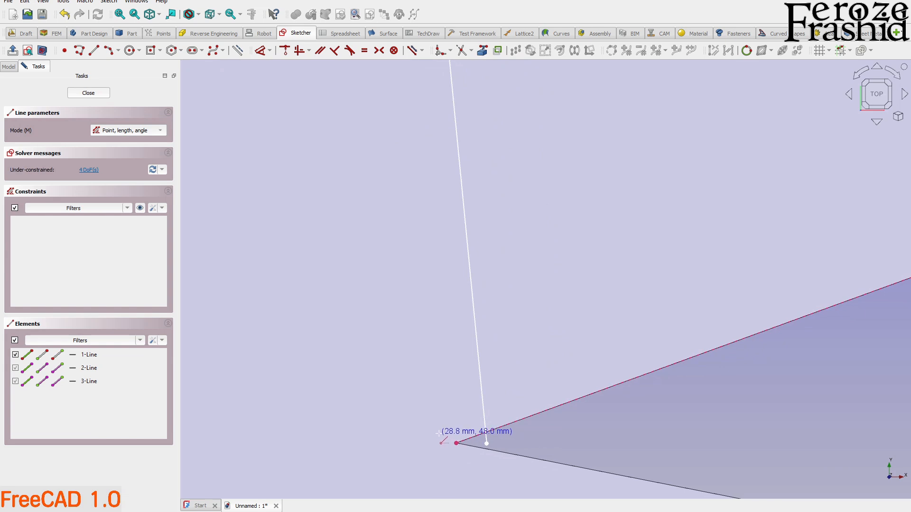
pyautogui.scroll(-3, 531, 440)
pyautogui.rightClick(534, 446)
# Adjust the lower end of the new bend line beside the projected corner of the flap's lower notch.
pyautogui.scroll(5, 479, 454)
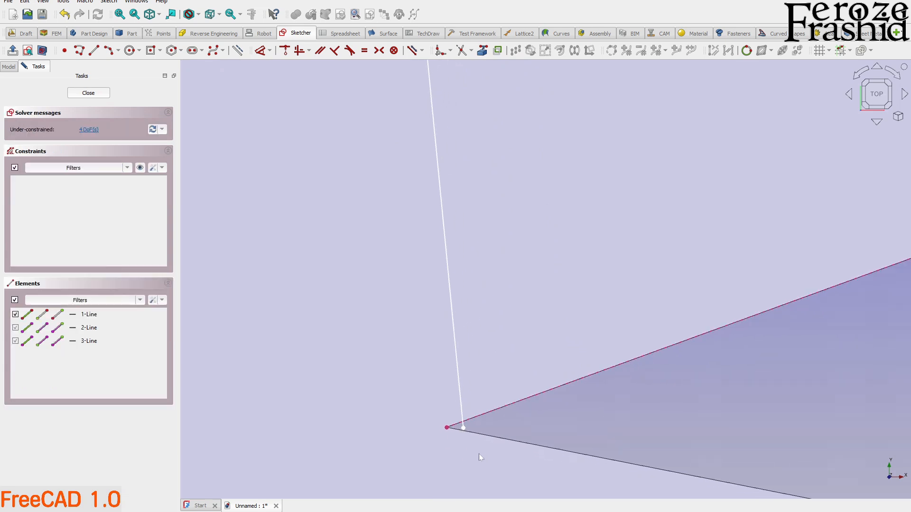
pyautogui.moveTo(446, 389); pyautogui.dragTo(414, 379)
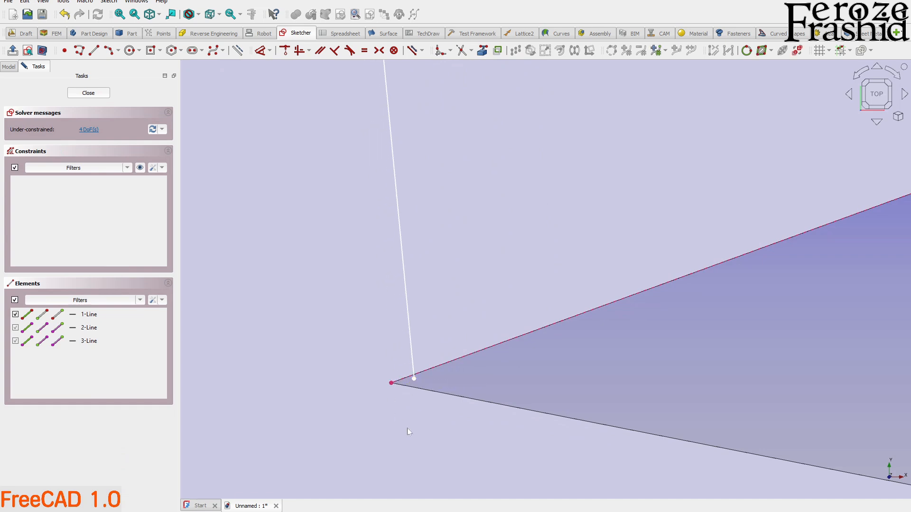
pyautogui.scroll(-10, 414, 435)
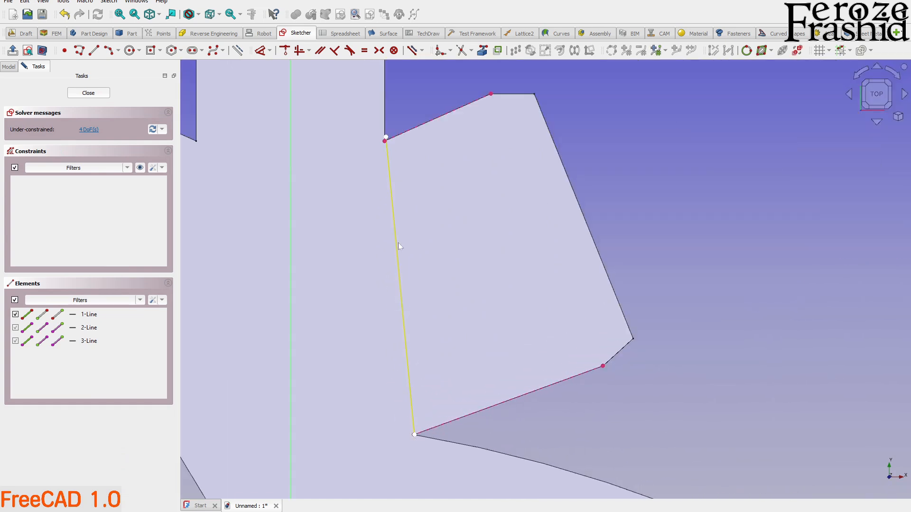
# Close the right-hand flap's bend-line sketch and hide it in the model.
pyautogui.scroll(10, 385, 142)
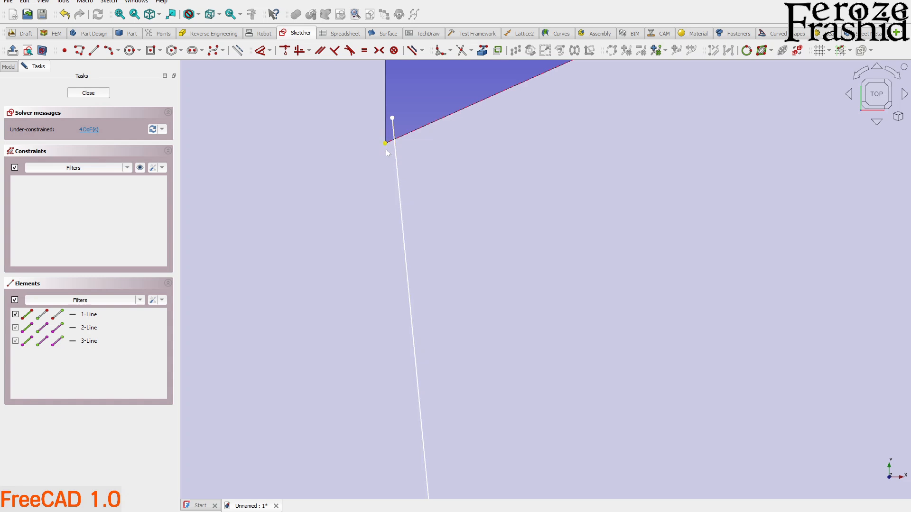
pyautogui.scroll(-4, 387, 152)
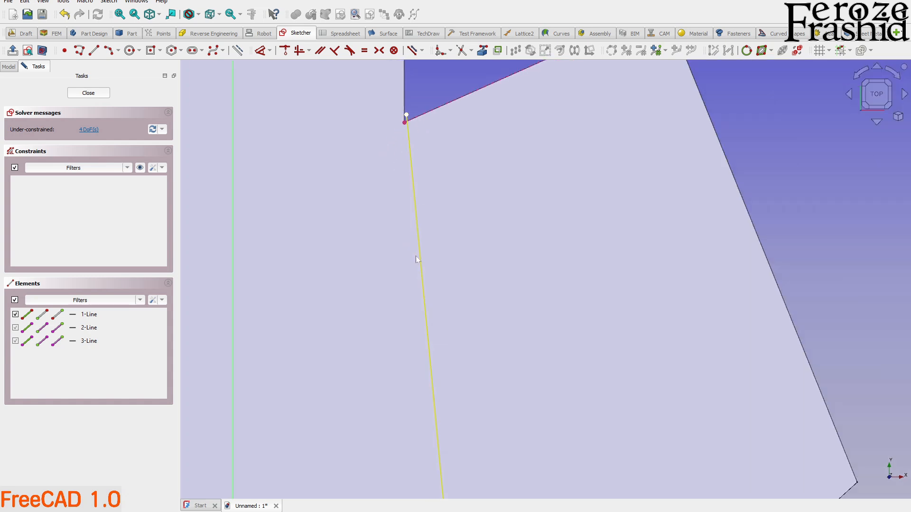
pyautogui.click(88, 93)
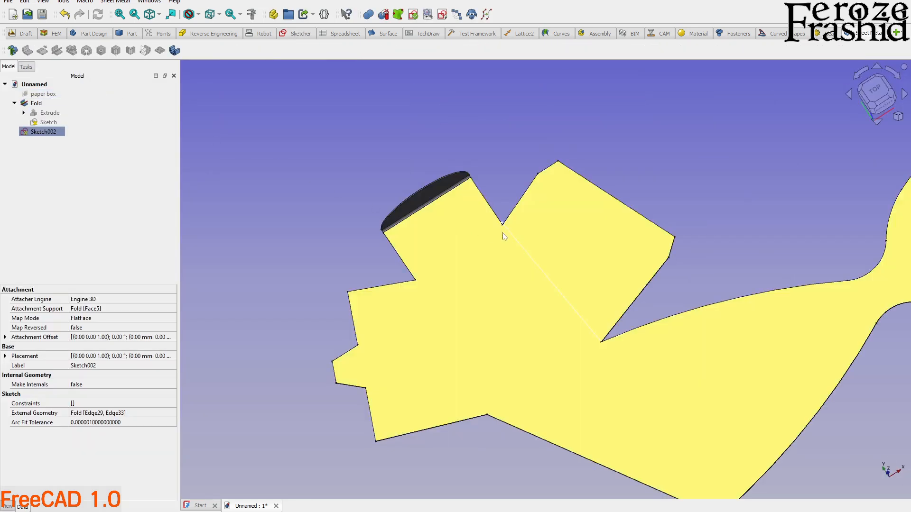
pyautogui.scroll(5, 531, 247)
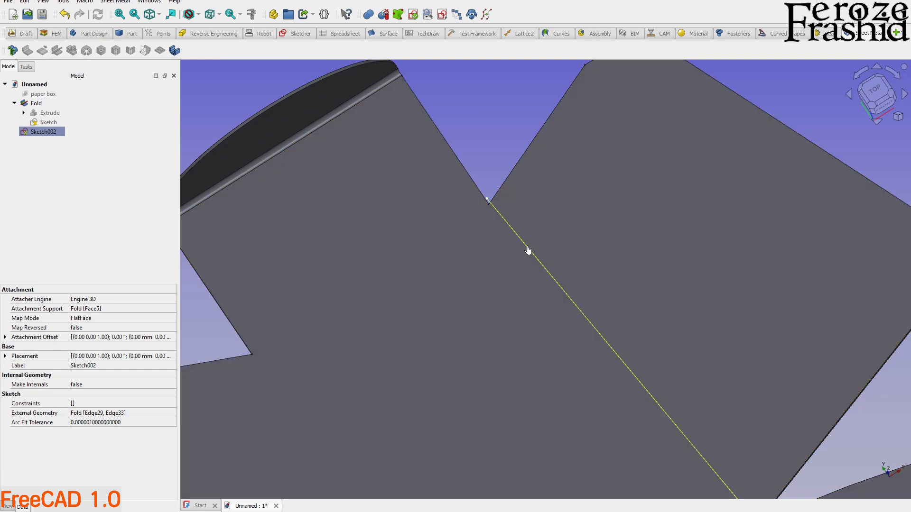
pyautogui.click(529, 250)
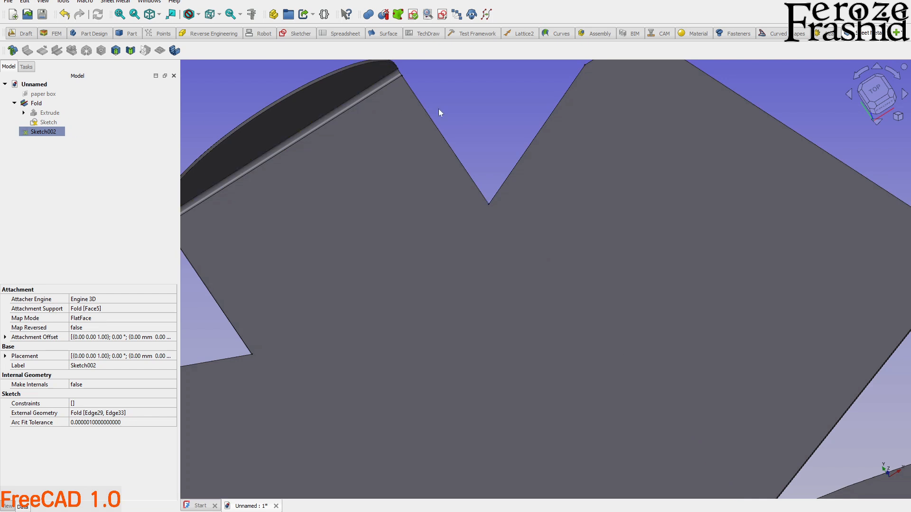
pyautogui.click(441, 107)
pyautogui.scroll(-3, 442, 107)
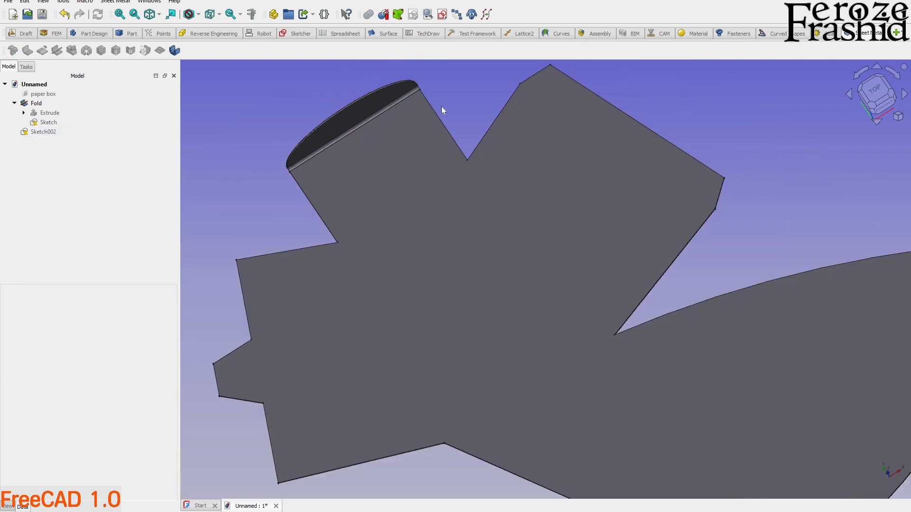
# Create a new sketch on the XY plane and project the four flap notch corners and the outline's lowest corner as external geometry.
pyautogui.click(442, 15)
pyautogui.click(432, 300)
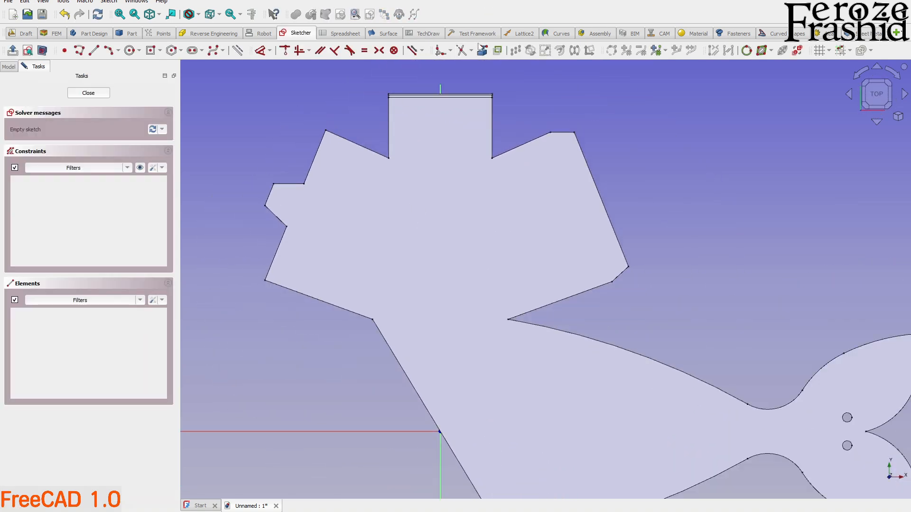
pyautogui.scroll(3, 487, 178)
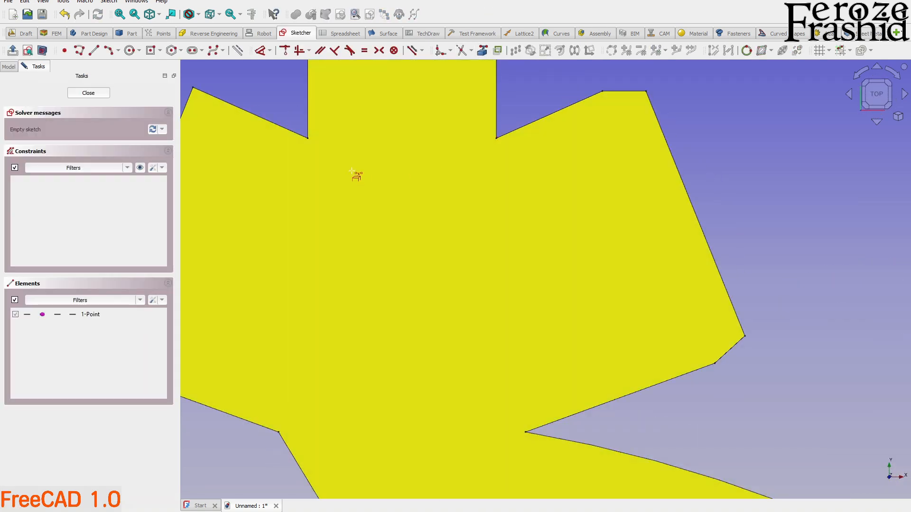
pyautogui.scroll(-3, 307, 139)
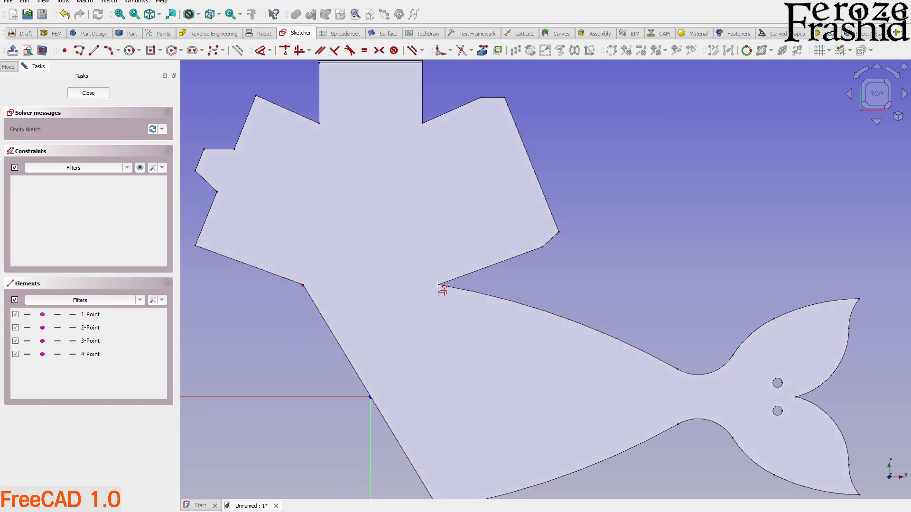
pyautogui.scroll(-2, 454, 248)
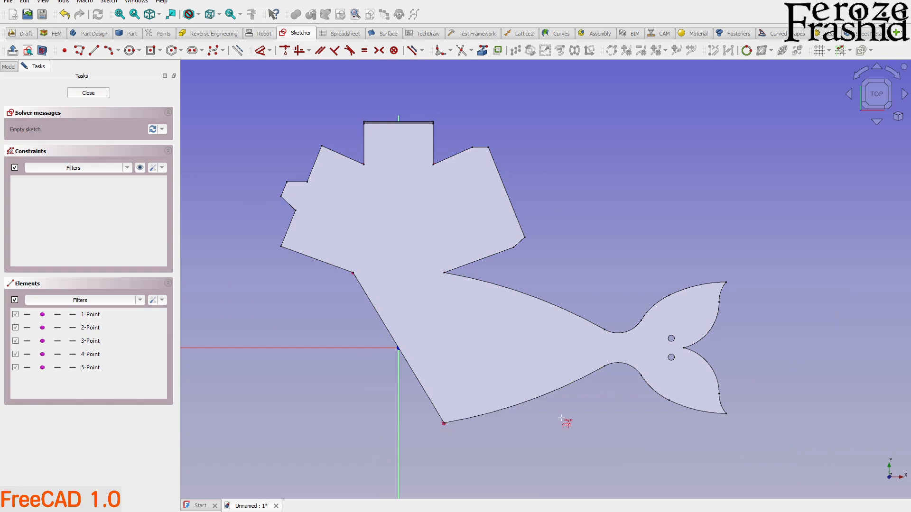
pyautogui.scroll(1, 303, 197)
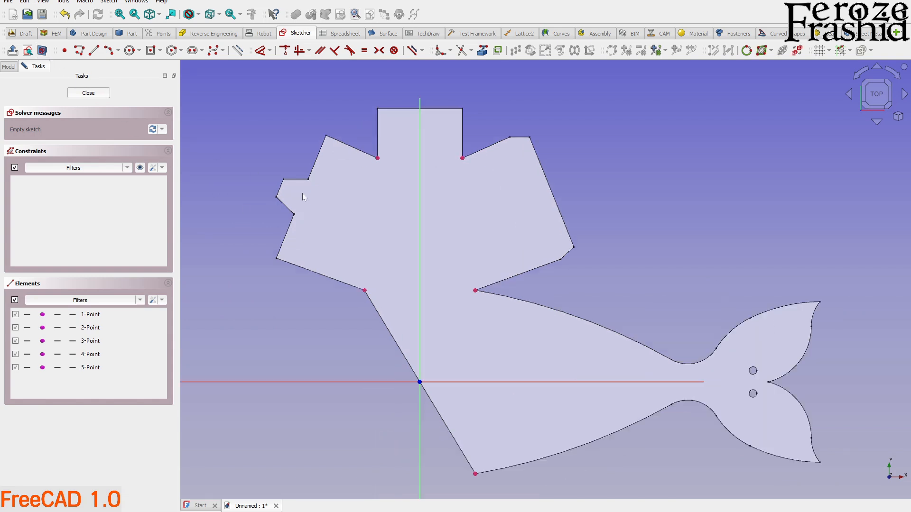
# Try to place two 2.5 mm circles centered on the projected corners at the top flap's base.
pyautogui.click(130, 50)
pyautogui.scroll(2, 353, 157)
pyautogui.click(406, 159)
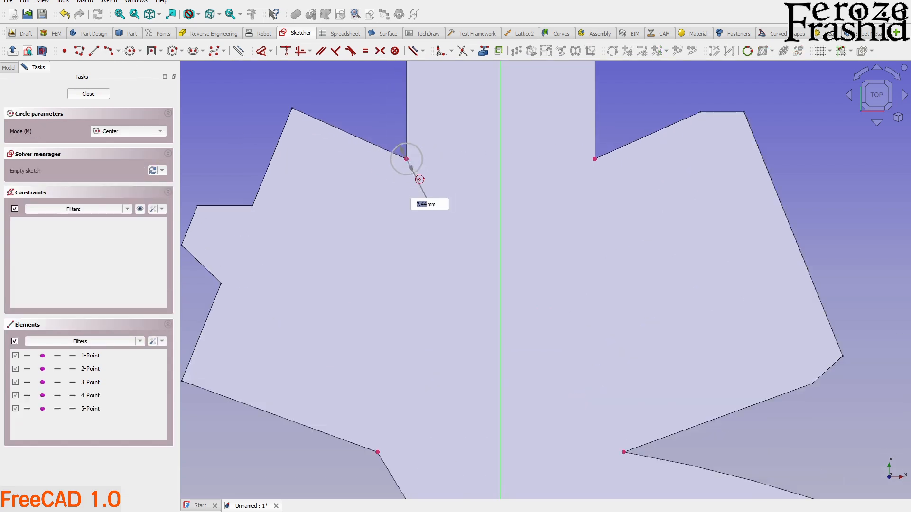
pyautogui.write('2.5')
pyautogui.press('Return')
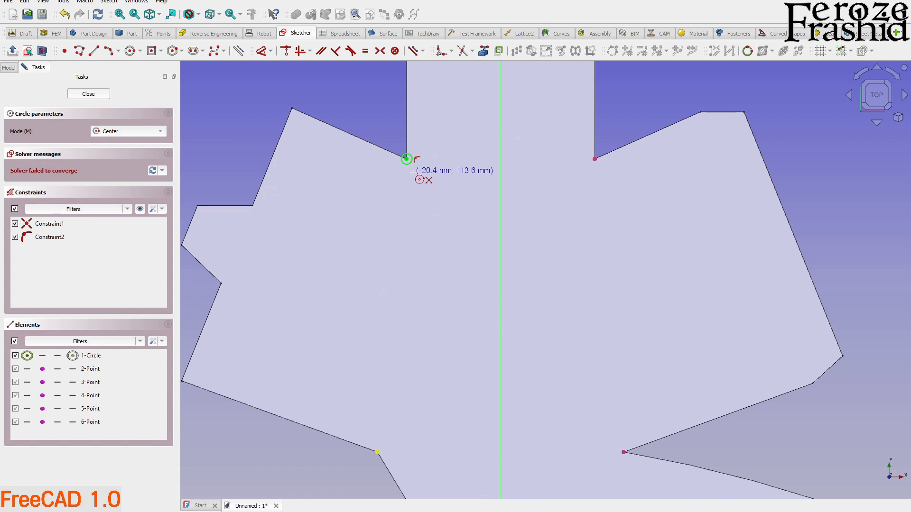
pyautogui.scroll(2, 412, 172)
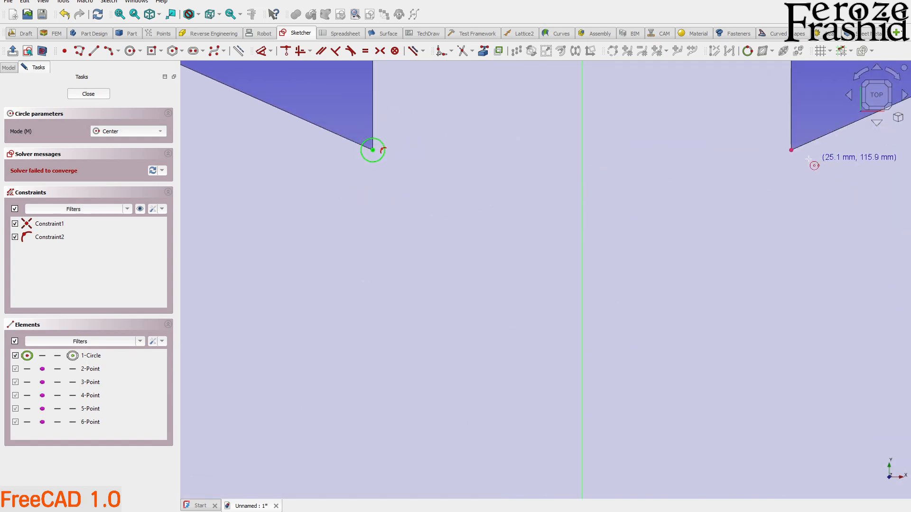
pyautogui.click(791, 150)
pyautogui.write('2.5')
pyautogui.press('Return')
pyautogui.rightClick(787, 179)
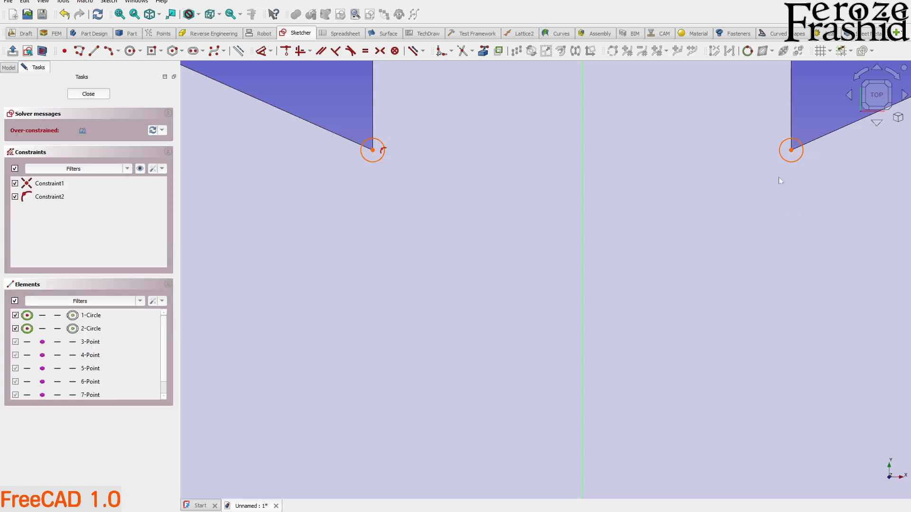
# Delete both circles at the top flap's base corners.
pyautogui.click(381, 158)
pyautogui.press('Delete')
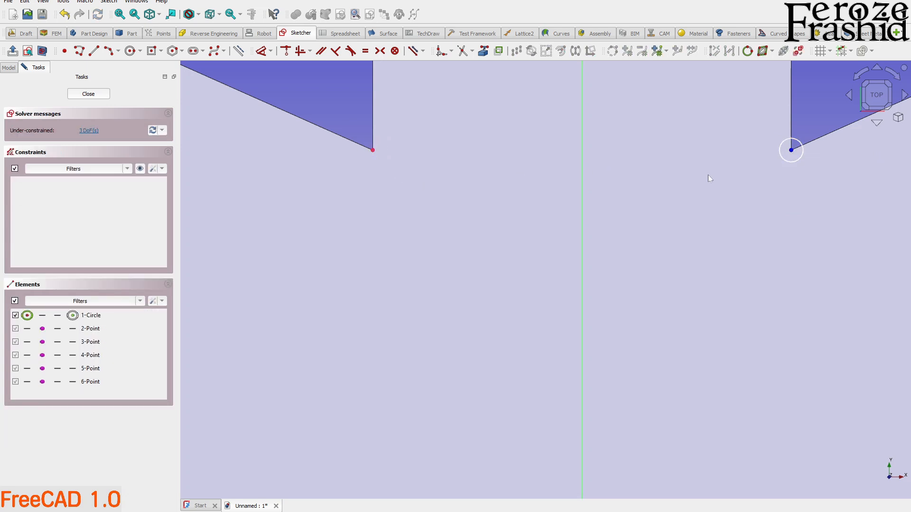
pyautogui.click(791, 163)
pyautogui.press('Delete')
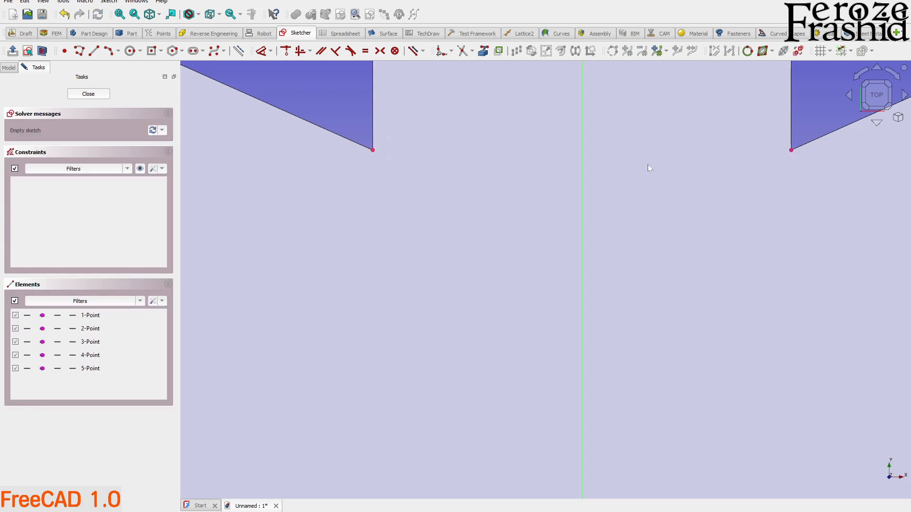
# Draw freehand circles centered on the two projected corners at the top flap's base.
pyautogui.click(129, 50)
pyautogui.click(373, 150)
pyautogui.click(417, 170)
pyautogui.click(791, 150)
pyautogui.click(778, 190)
# Draw freehand circles centered on the two projected lower notch corners and on the outline's lowest corner.
pyautogui.scroll(-2, 622, 135)
pyautogui.scroll(3, 569, 285)
pyautogui.click(462, 348)
pyautogui.click(472, 331)
pyautogui.click(763, 348)
pyautogui.click(769, 331)
pyautogui.scroll(-4, 663, 268)
pyautogui.click(659, 407)
pyautogui.click(661, 395)
pyautogui.scroll(-3, 655, 371)
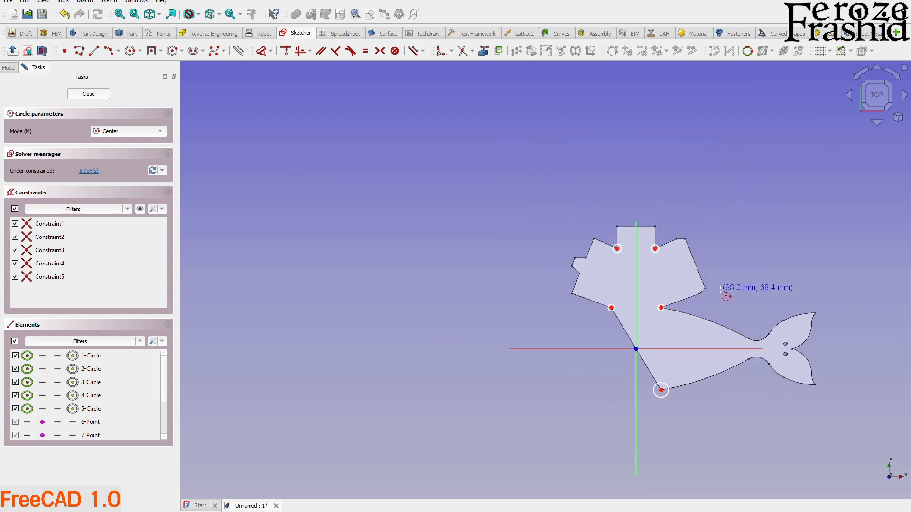
pyautogui.press('Escape')
# Constrain all five corner circles to equal size.
pyautogui.scroll(3, 649, 258)
pyautogui.click(656, 246)
pyautogui.click(597, 244)
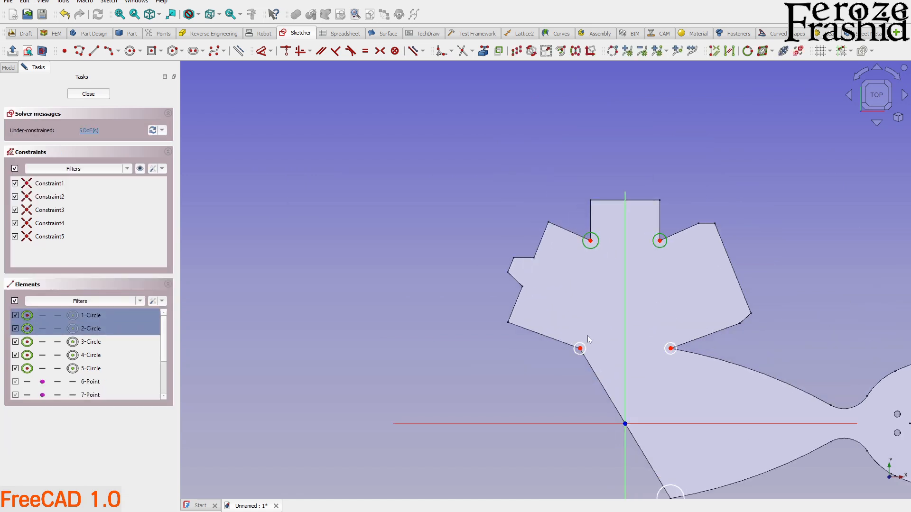
pyautogui.click(586, 346)
pyautogui.click(665, 355)
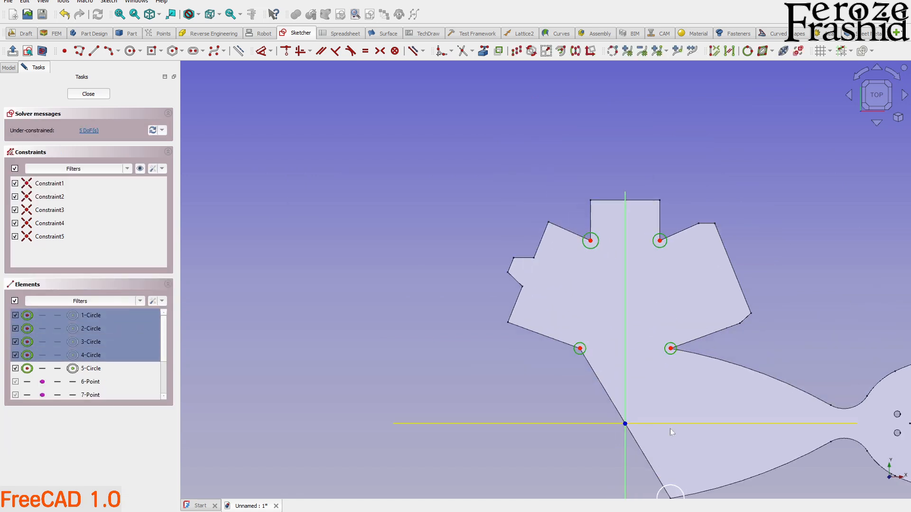
pyautogui.click(681, 494)
pyautogui.press('e')
# Add a 2.5 mm diameter constraint to the circle at the top flap's left base corner.
pyautogui.scroll(3, 591, 252)
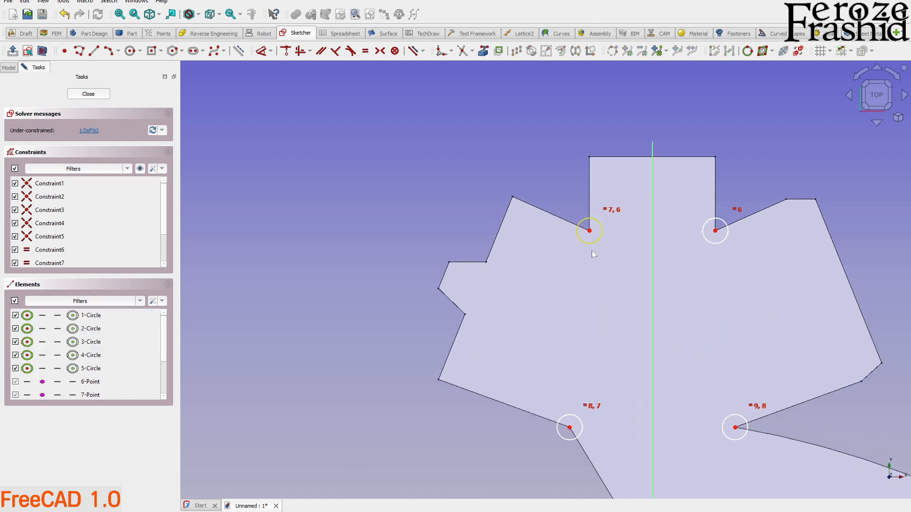
pyautogui.click(596, 245)
pyautogui.press('d')
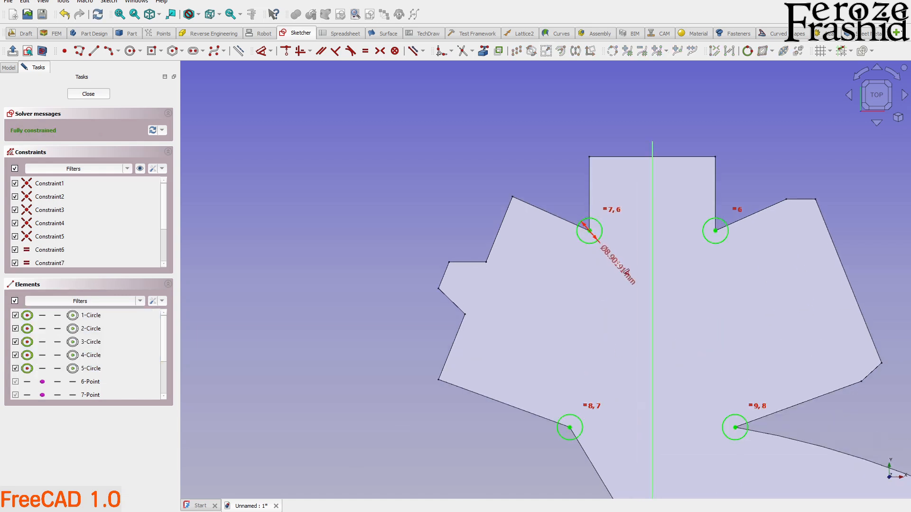
pyautogui.click(619, 268)
pyautogui.write('2.5')
pyautogui.press('Return')
# Set the corner circle's diameter to 3.5 mm and close the sketch.
pyautogui.scroll(5, 620, 269)
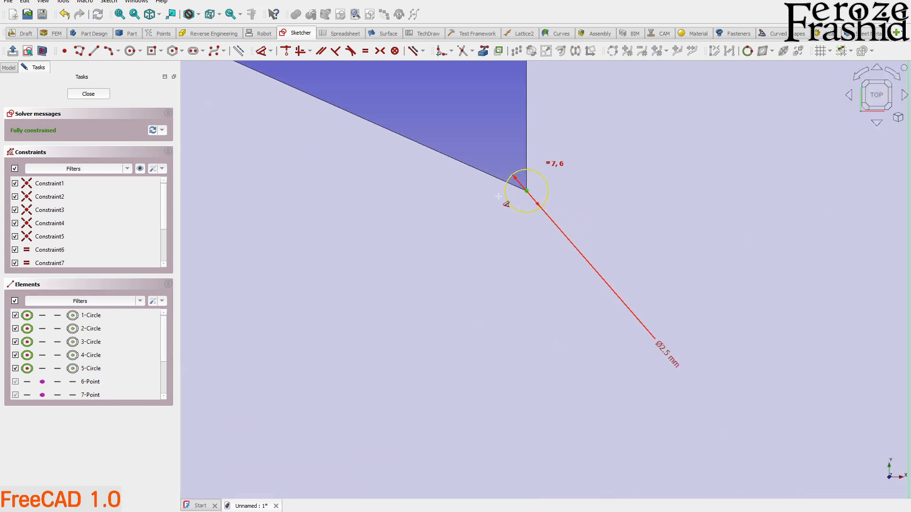
pyautogui.scroll(-5, 486, 177)
pyautogui.scroll(5, 486, 178)
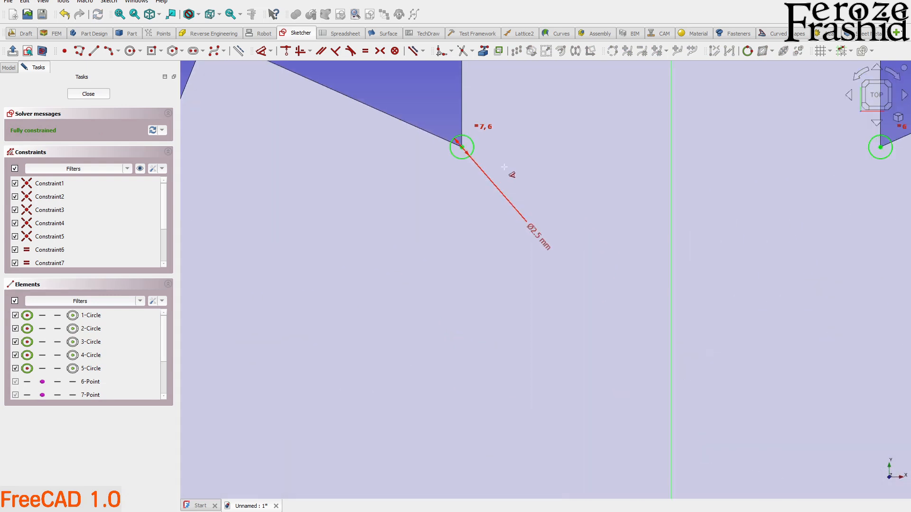
pyautogui.doubleClick(542, 239)
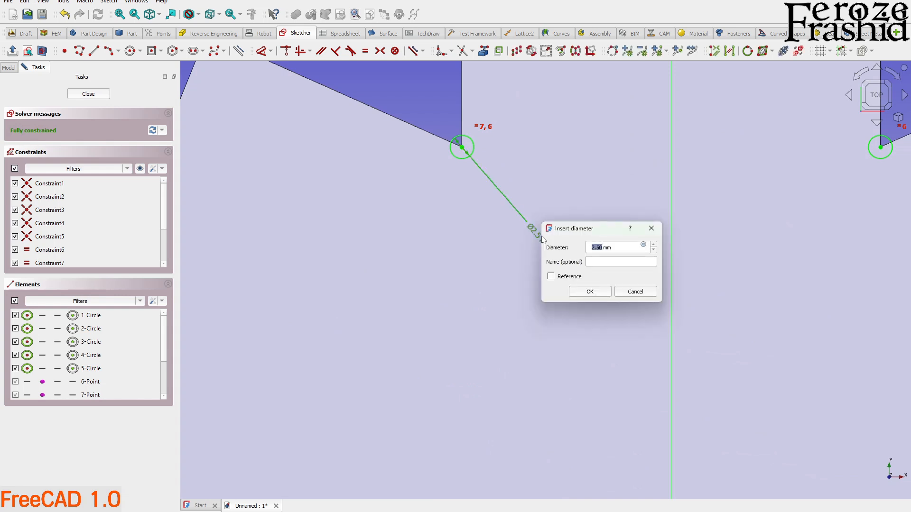
pyautogui.press('Return')
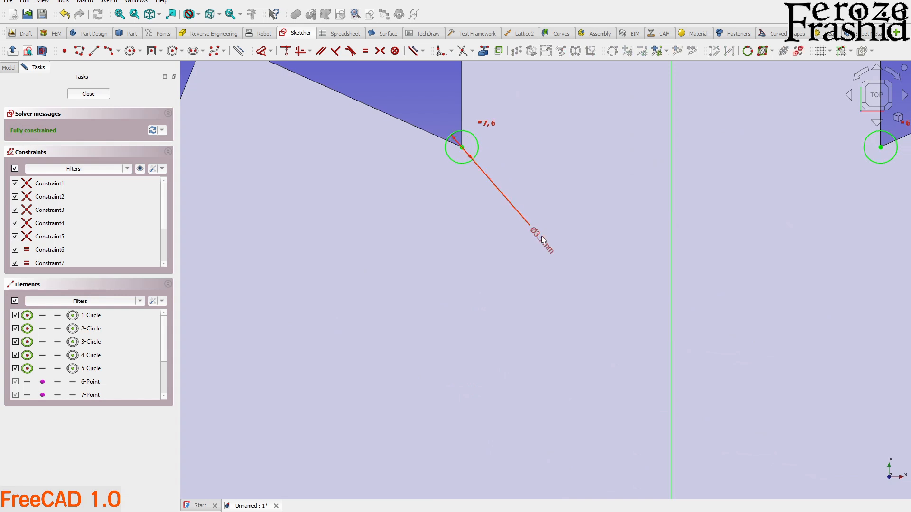
pyautogui.click(102, 94)
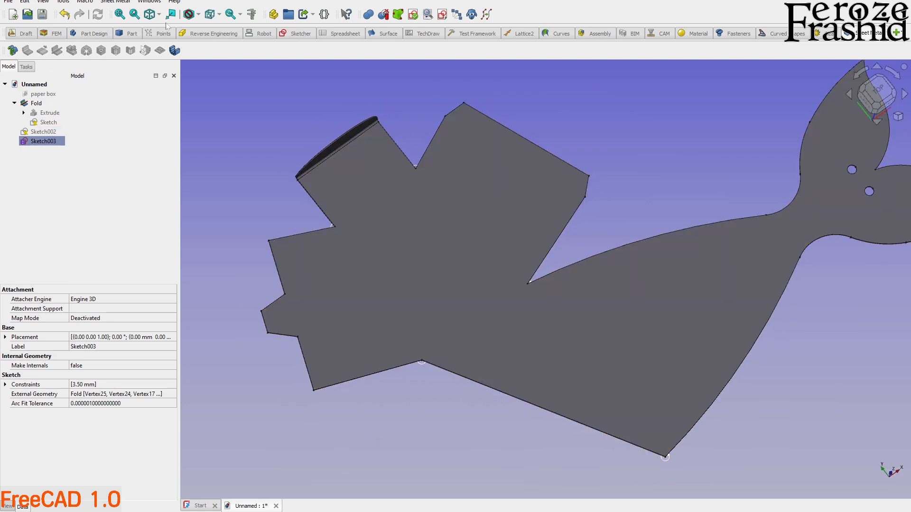
# Extrude the circle sketch as solids along its normal, 2 mm along and 2 mm against.
pyautogui.click(132, 34)
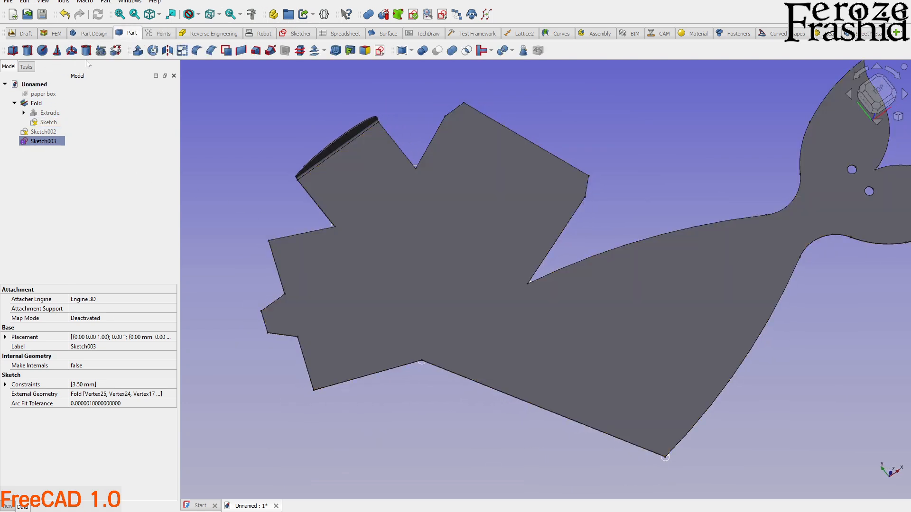
pyautogui.click(138, 50)
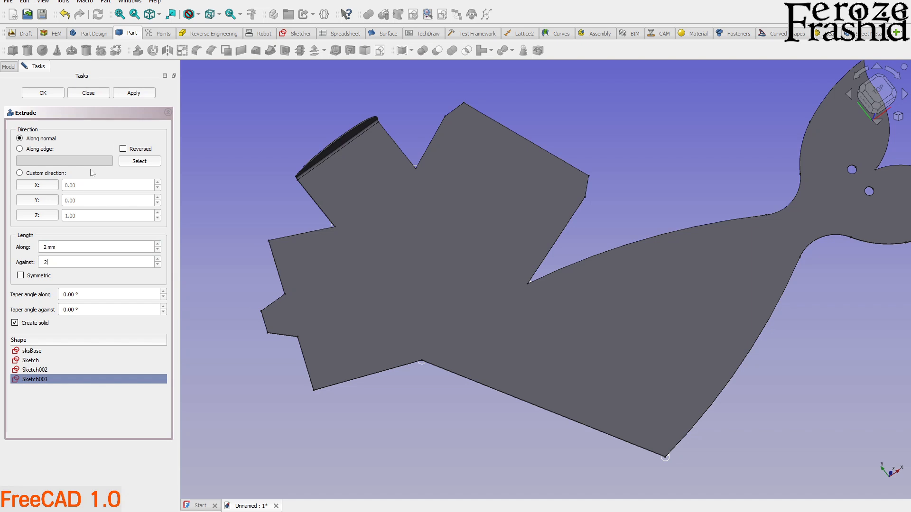
pyautogui.click(135, 94)
pyautogui.click(103, 93)
# Subtract the extruded relief cylinders from the folded part with a Boolean cut.
pyautogui.scroll(3, 191, 176)
pyautogui.moveTo(366, 285)
pyautogui.mouseDown(button='middle')
pyautogui.moveTo(543, 267)
pyautogui.moveTo(369, 271)
pyautogui.mouseUp(button='middle')
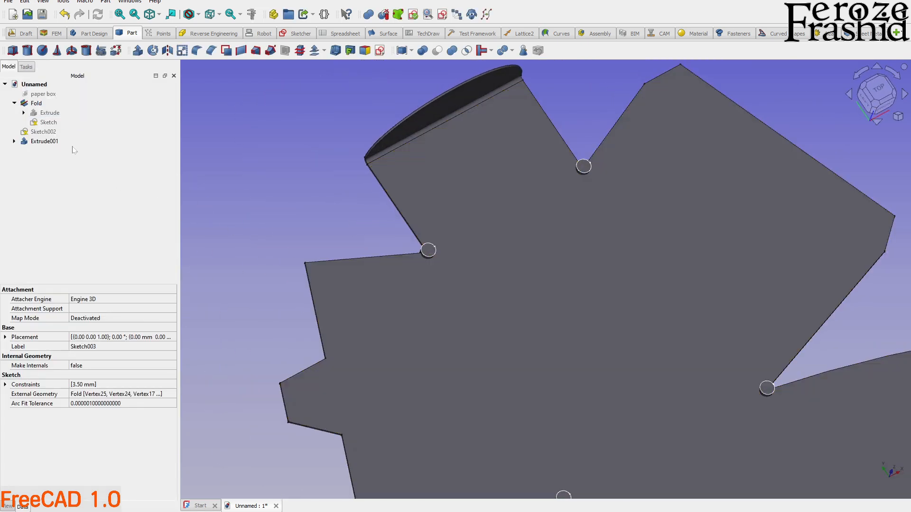
pyautogui.click(36, 103)
pyautogui.keyDown('ctrl'); pyautogui.click(44, 141); pyautogui.keyUp('ctrl')
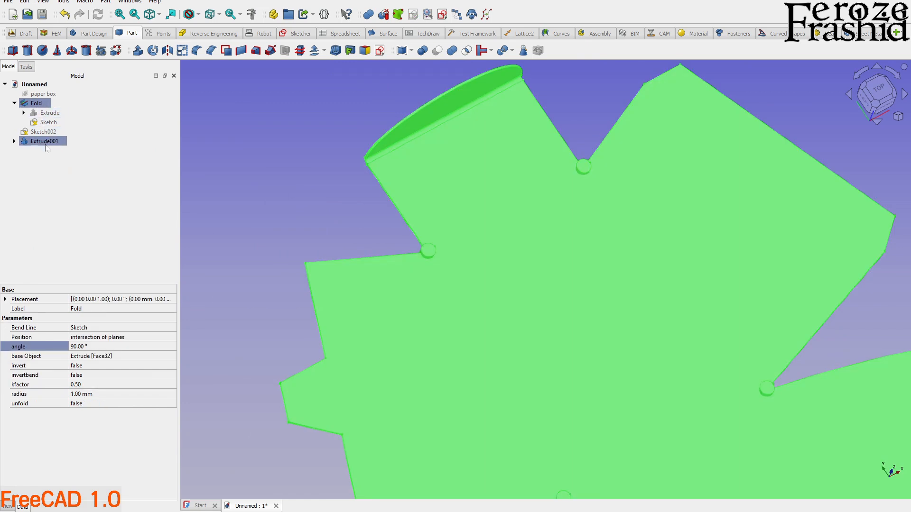
pyautogui.click(439, 56)
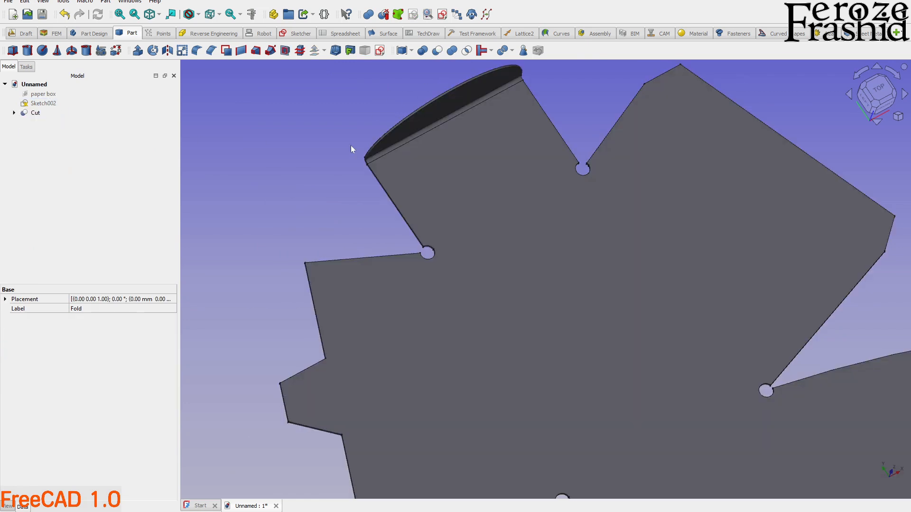
# Create a new sketch on the large flat face of the cut part.
pyautogui.scroll(-3, 328, 160)
pyautogui.moveTo(459, 248); pyautogui.dragTo(466, 275, button='middle')
pyautogui.scroll(2, 438, 236)
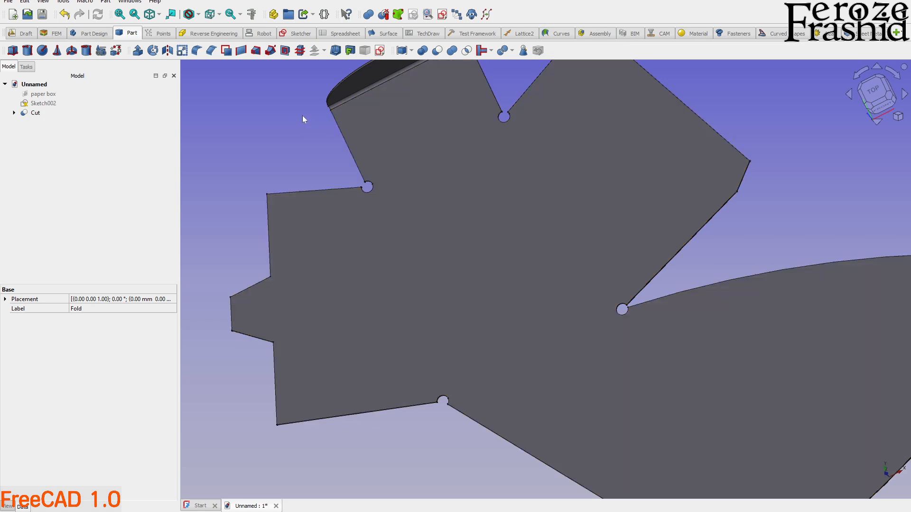
pyautogui.click(303, 115)
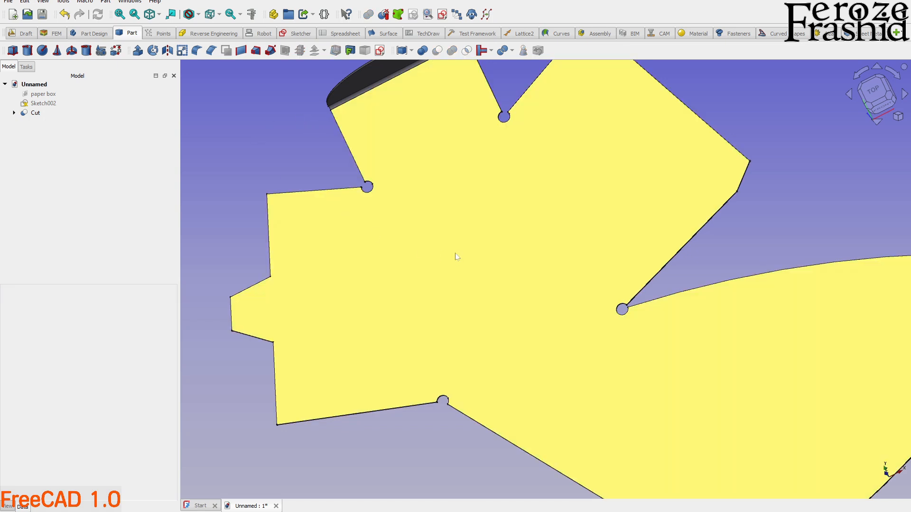
pyautogui.click(456, 258)
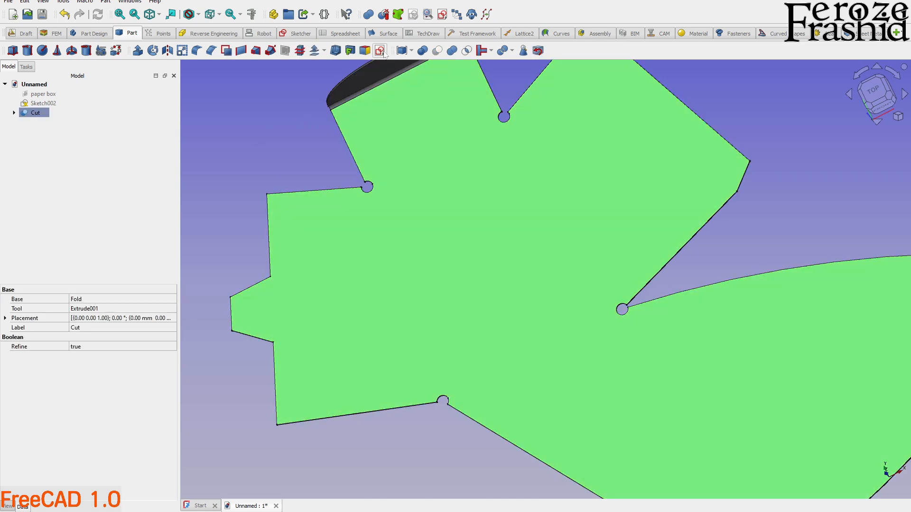
pyautogui.click(382, 52)
pyautogui.click(448, 275)
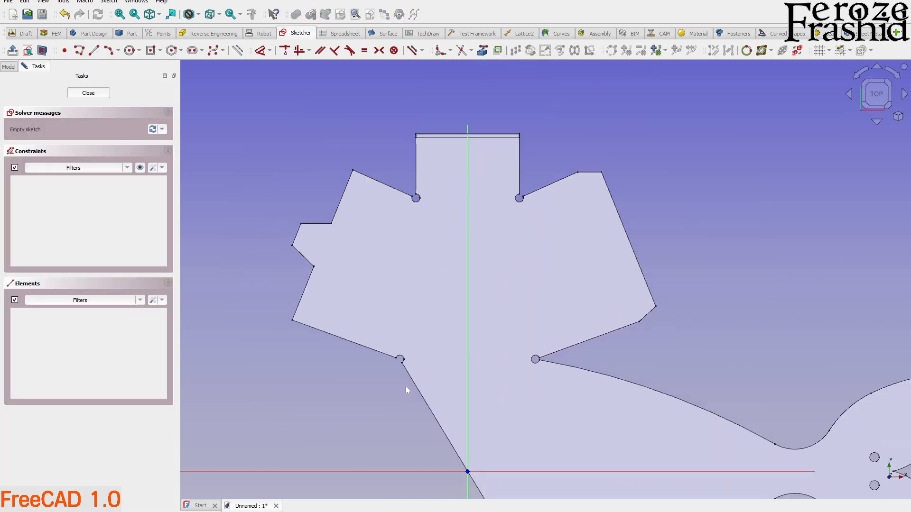
# Import the relief-hole arcs at both ends of the right side panel's bend into the sketch as external geometry.
pyautogui.click(485, 53)
pyautogui.scroll(4, 522, 171)
pyautogui.click(508, 214)
pyautogui.scroll(-4, 512, 200)
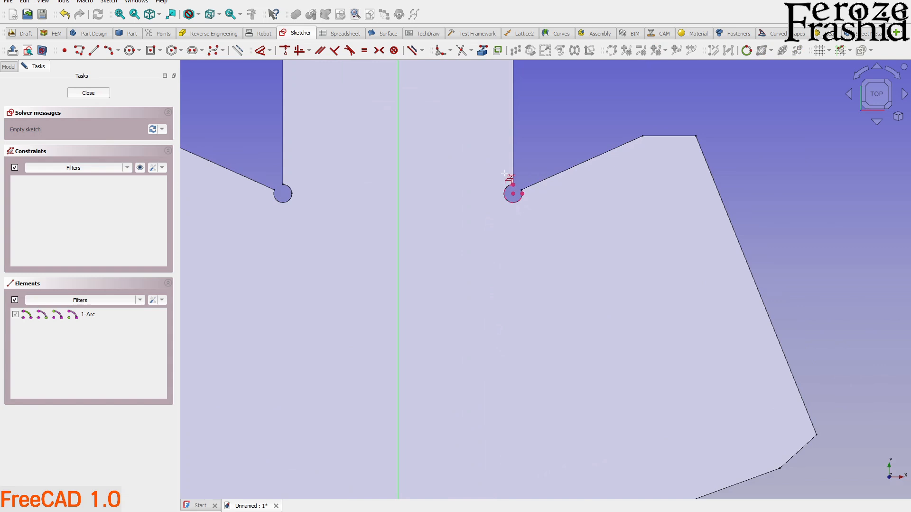
pyautogui.scroll(5, 526, 380)
pyautogui.click(514, 278)
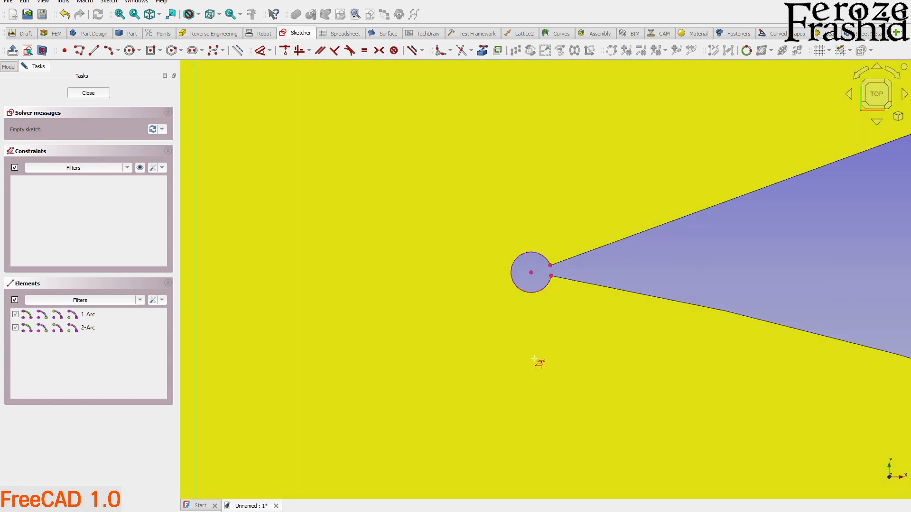
# Draw a bend line joining the centres of the two right-hand relief holes and close the sketch.
pyautogui.scroll(-5, 545, 370)
pyautogui.click(95, 51)
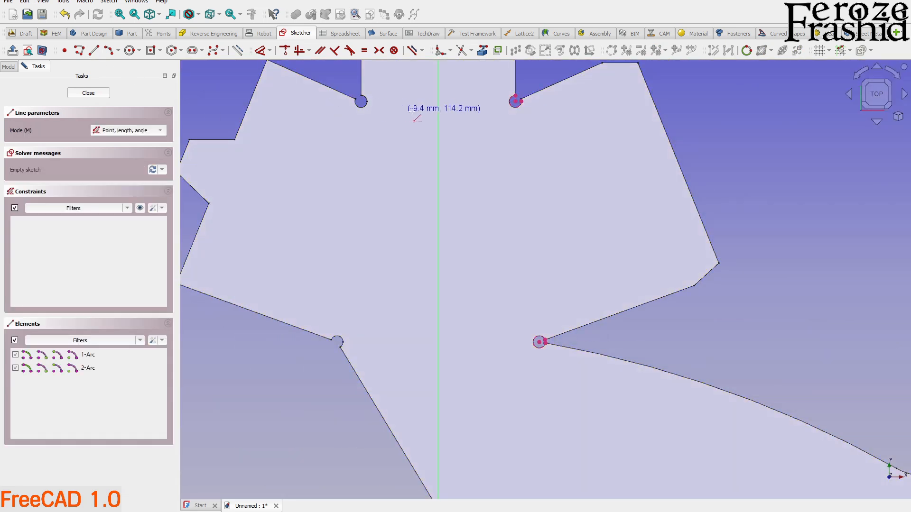
pyautogui.scroll(2, 484, 116)
pyautogui.click(529, 92)
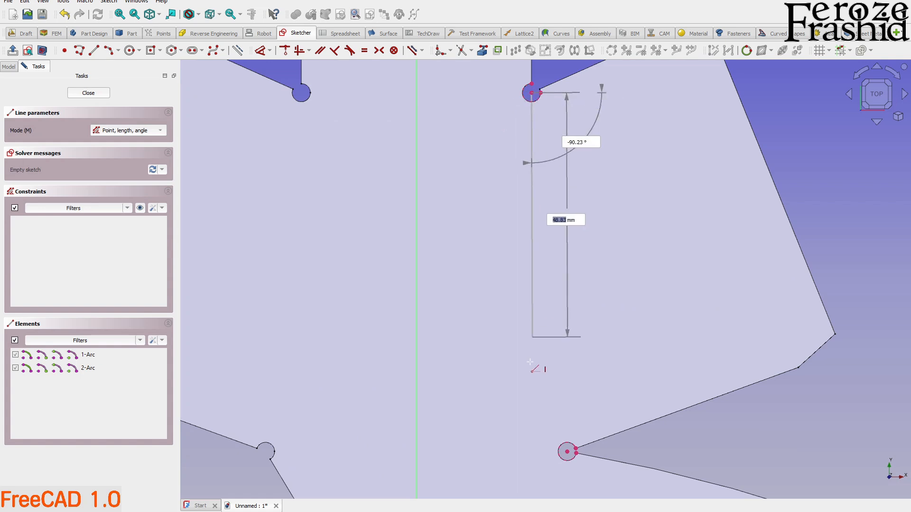
pyautogui.scroll(3, 551, 435)
pyautogui.click(591, 469)
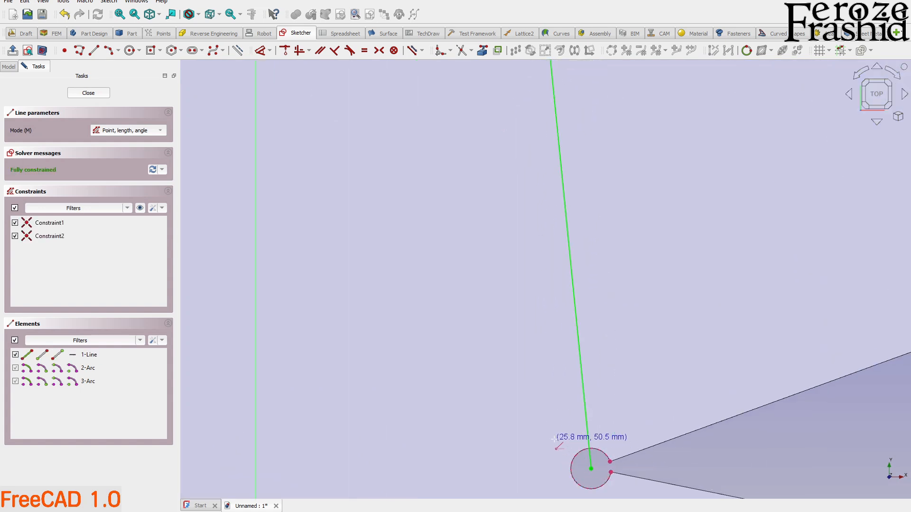
pyautogui.rightClick(556, 442)
pyautogui.scroll(-3, 557, 444)
pyautogui.scroll(2, 570, 453)
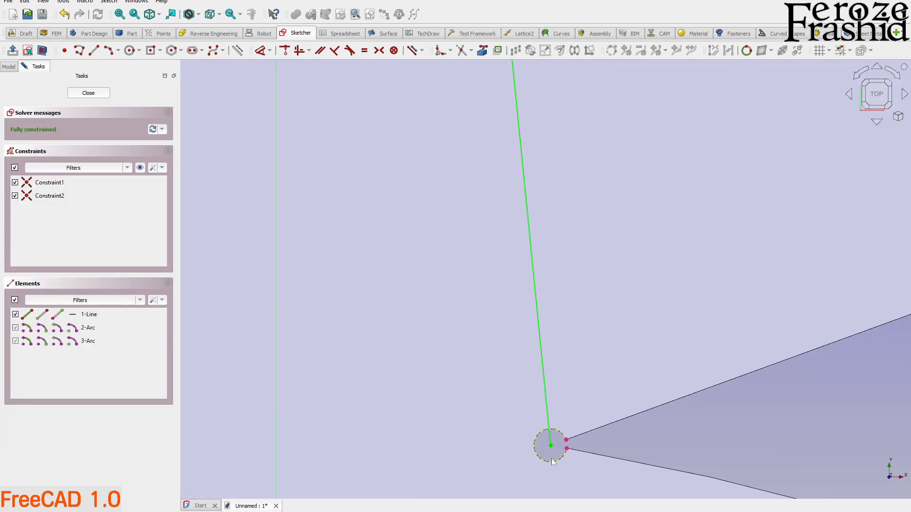
pyautogui.scroll(-2, 552, 462)
pyautogui.click(104, 94)
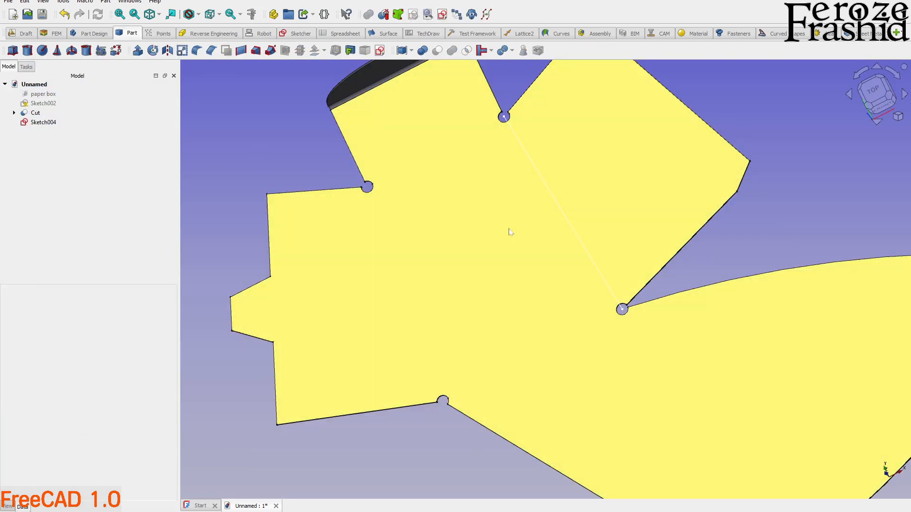
# Fold the right side panel of the cut part along its sketched bend line with SheetMetal.
pyautogui.click(510, 232)
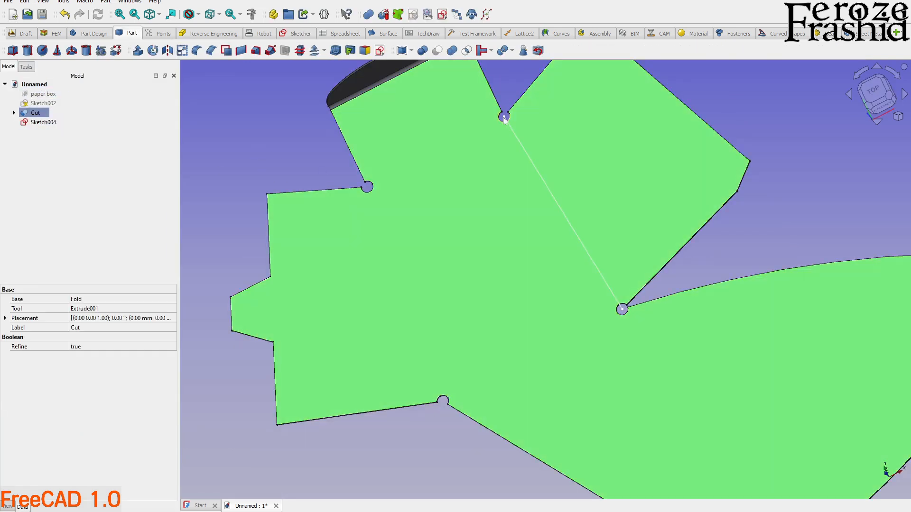
pyautogui.scroll(5, 508, 133)
pyautogui.keyDown('ctrl'); pyautogui.click(508, 155); pyautogui.keyUp('ctrl')
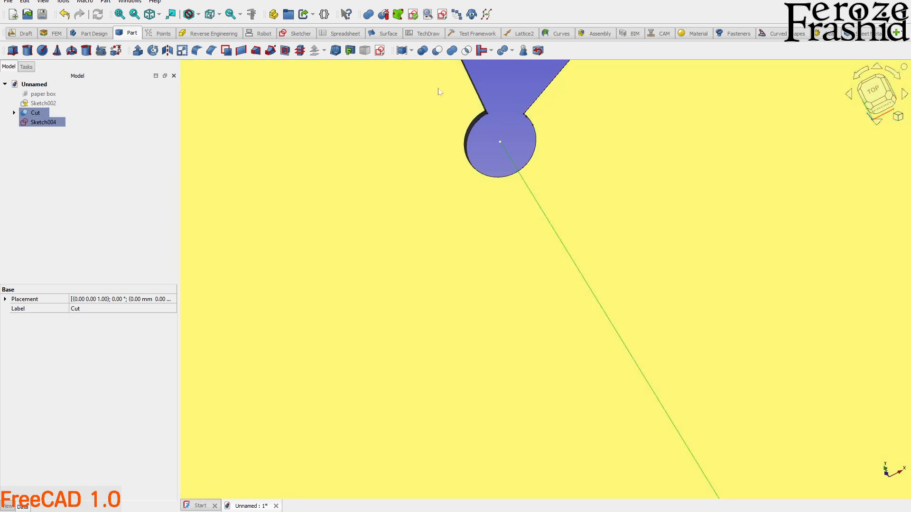
pyautogui.click(868, 33)
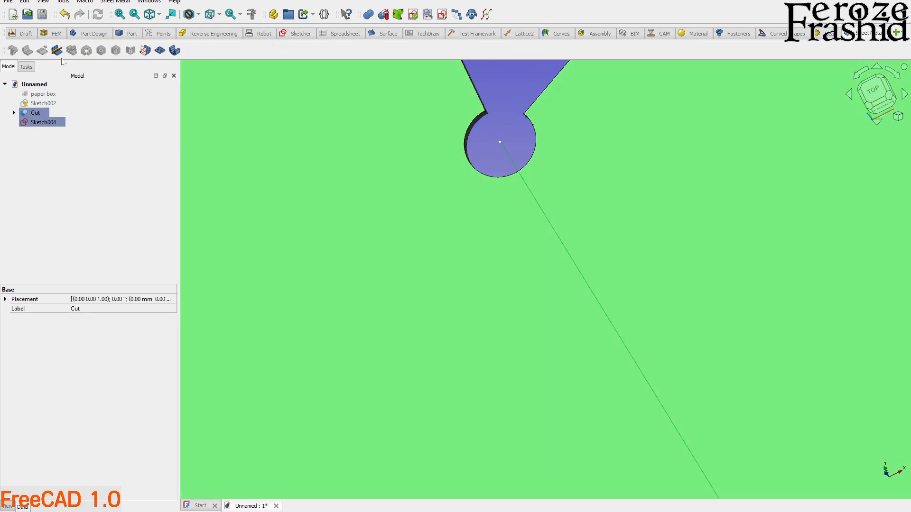
pyautogui.click(57, 51)
pyautogui.moveTo(505, 219)
pyautogui.mouseDown(button='middle')
pyautogui.moveTo(525, 258)
pyautogui.moveTo(581, 220)
pyautogui.moveTo(488, 179)
pyautogui.moveTo(602, 327)
pyautogui.moveTo(540, 376)
pyautogui.moveTo(646, 317)
pyautogui.moveTo(648, 339)
pyautogui.mouseUp(button='middle')
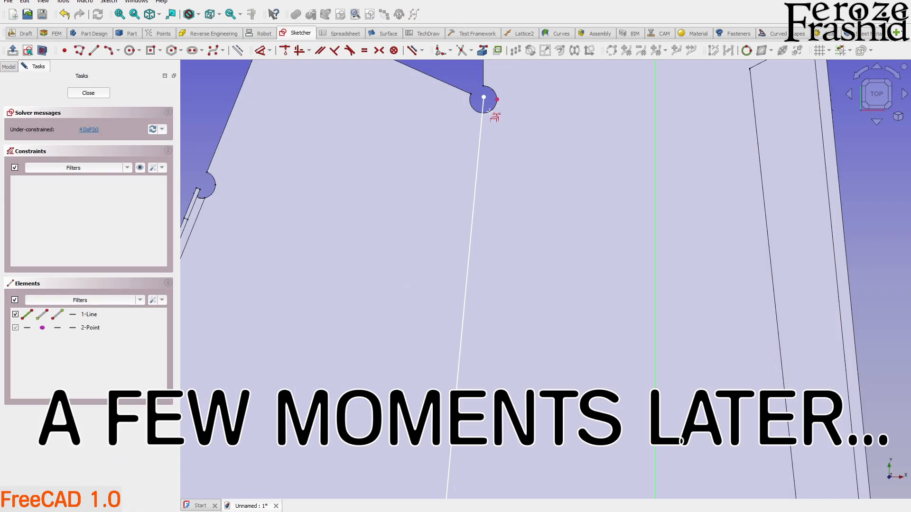
# Constrain both ends of the left side panel's bend line to the centres of its two relief holes.
pyautogui.scroll(3, 480, 94)
pyautogui.scroll(-5, 475, 93)
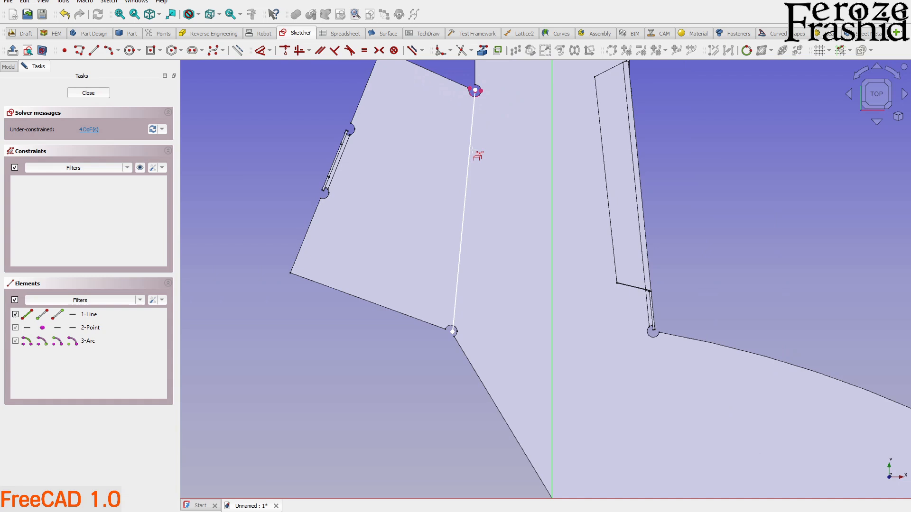
pyautogui.scroll(5, 433, 364)
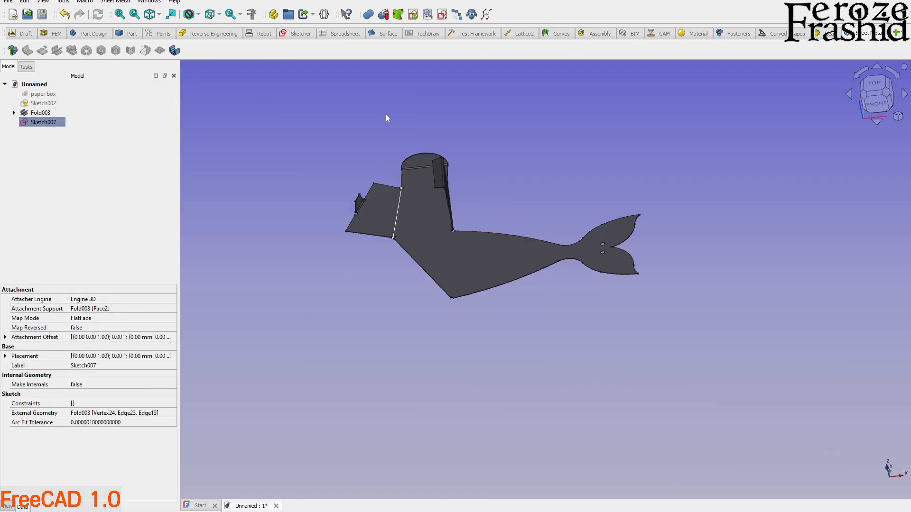
# Fold the left side panel along its sketched bend line with SheetMetal.
pyautogui.scroll(5, 440, 188)
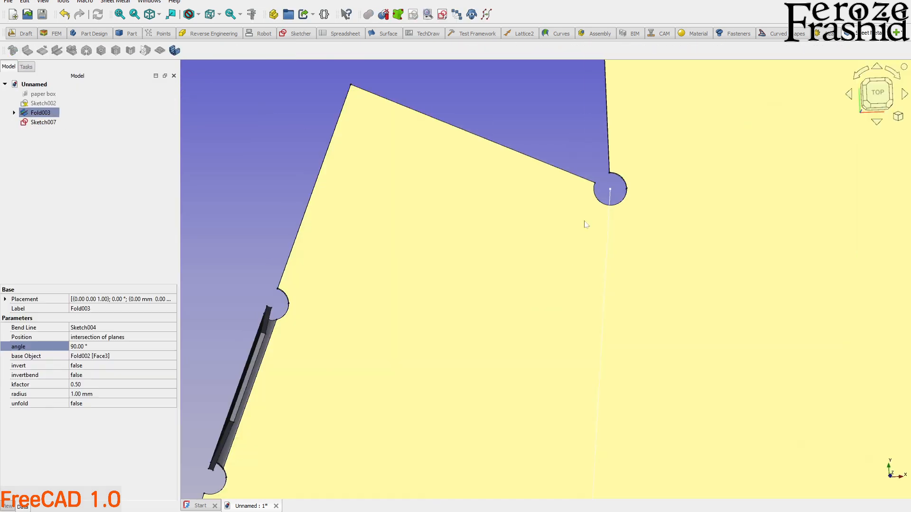
pyautogui.keyDown('ctrl'); pyautogui.click(585, 222); pyautogui.keyUp('ctrl')
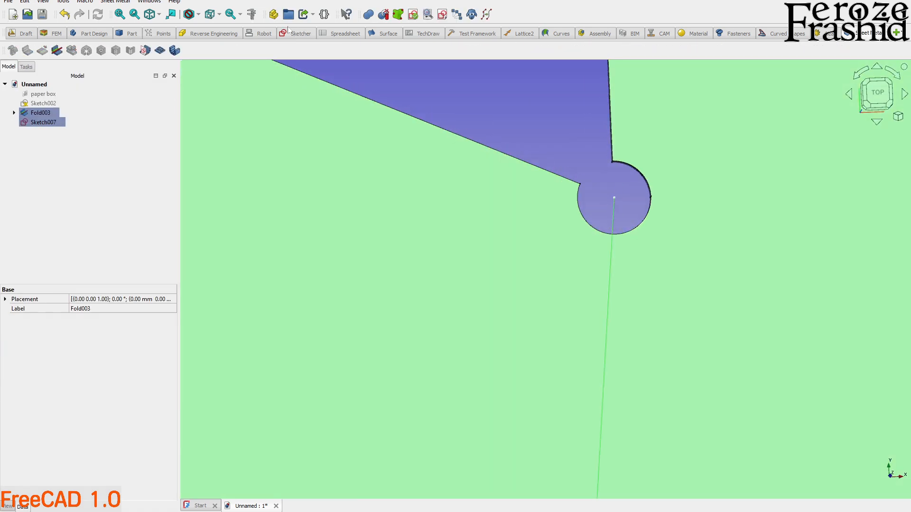
pyautogui.click(56, 51)
pyautogui.scroll(-7, 311, 191)
pyautogui.moveTo(407, 264); pyautogui.dragTo(545, 363, button='middle')
pyautogui.scroll(5, 429, 238)
pyautogui.moveTo(526, 275); pyautogui.dragTo(664, 218, button='middle')
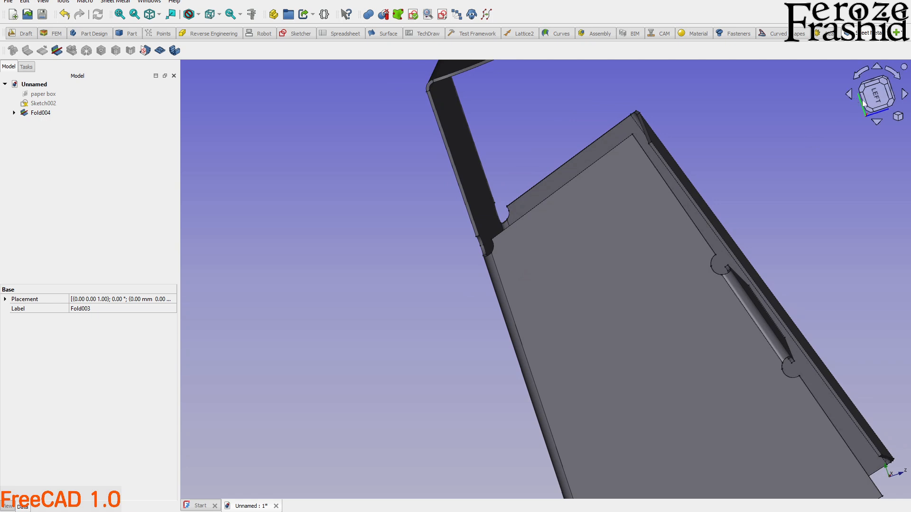
# Measure the angle between the upright end panel and the side panel's slanted upper edge in the left view.
pyautogui.click(877, 100)
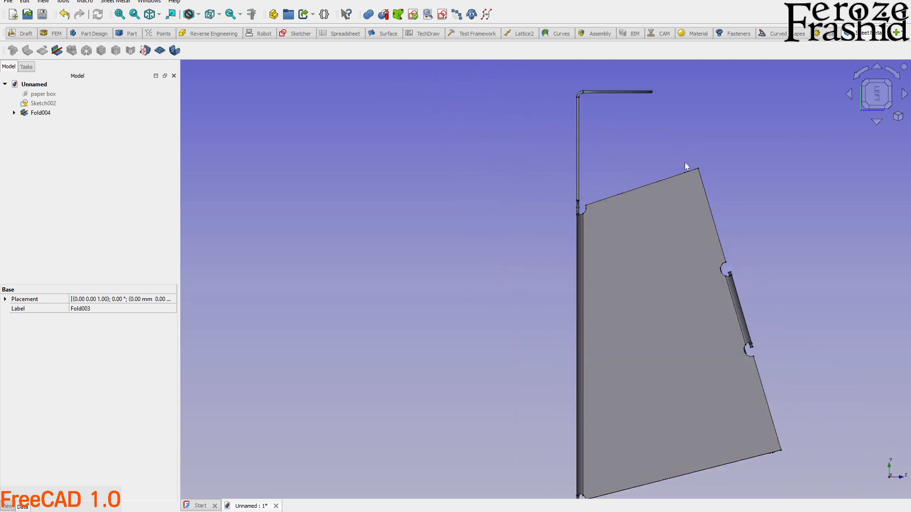
pyautogui.scroll(2, 628, 159)
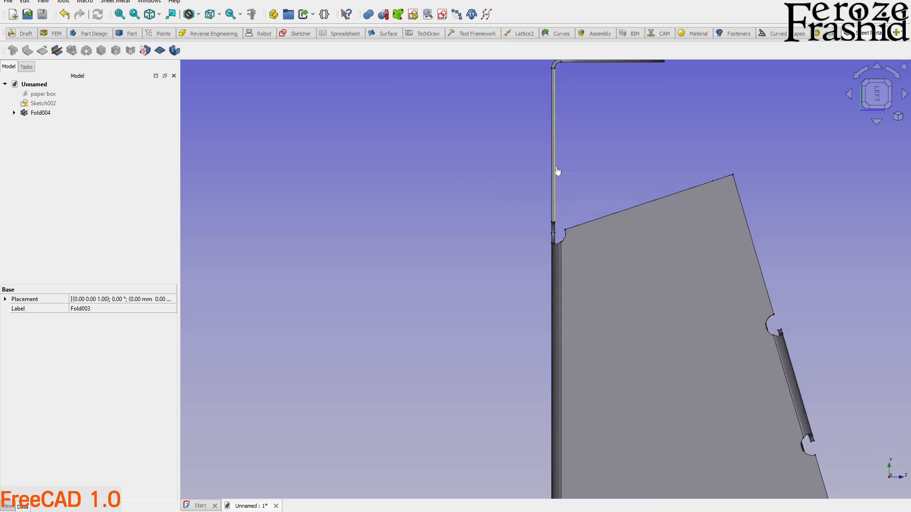
pyautogui.click(554, 166)
pyautogui.keyDown('ctrl'); pyautogui.click(631, 210); pyautogui.keyUp('ctrl')
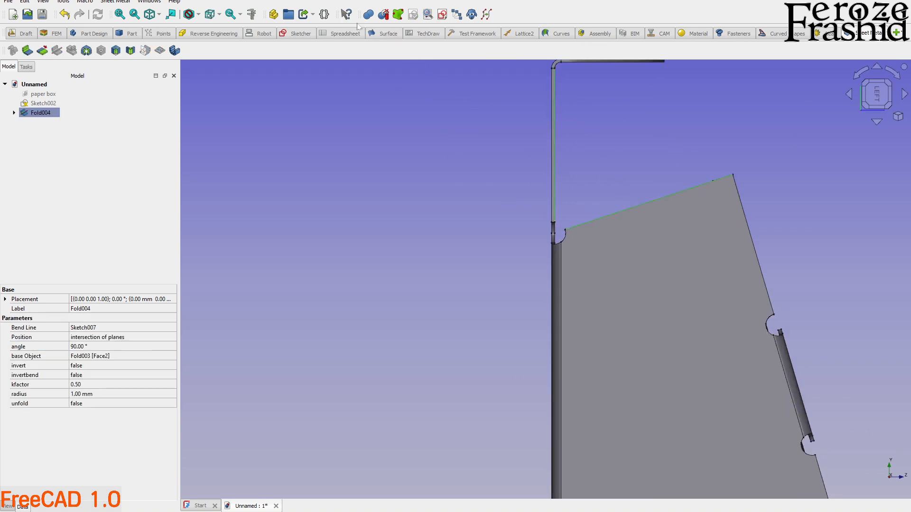
pyautogui.click(252, 15)
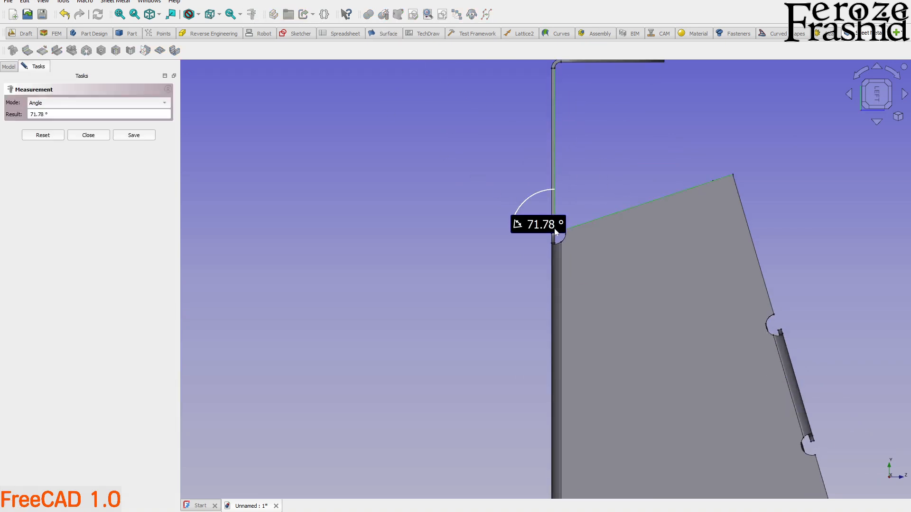
pyautogui.scroll(2, 558, 232)
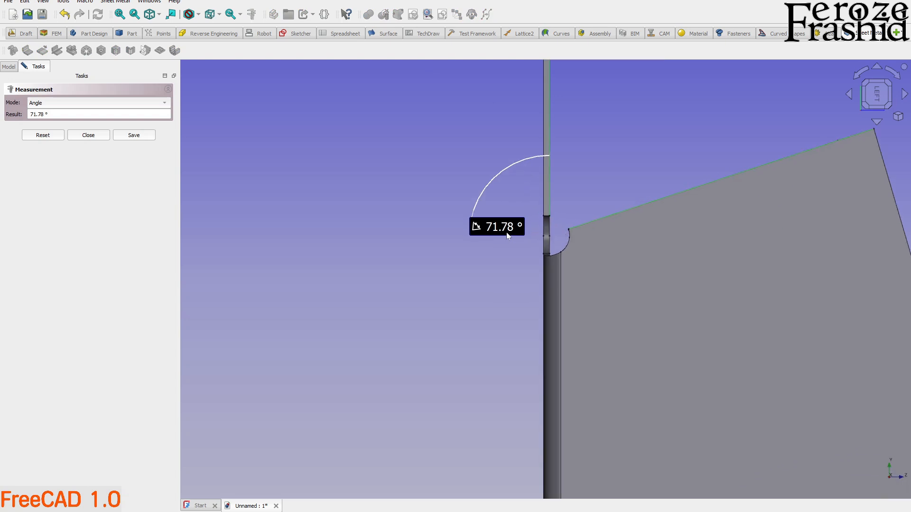
pyautogui.scroll(-2, 521, 236)
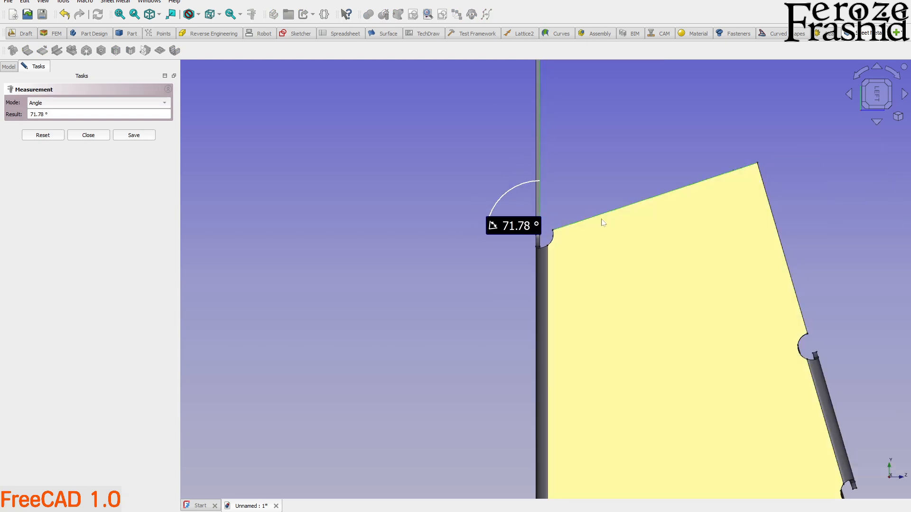
pyautogui.click(96, 140)
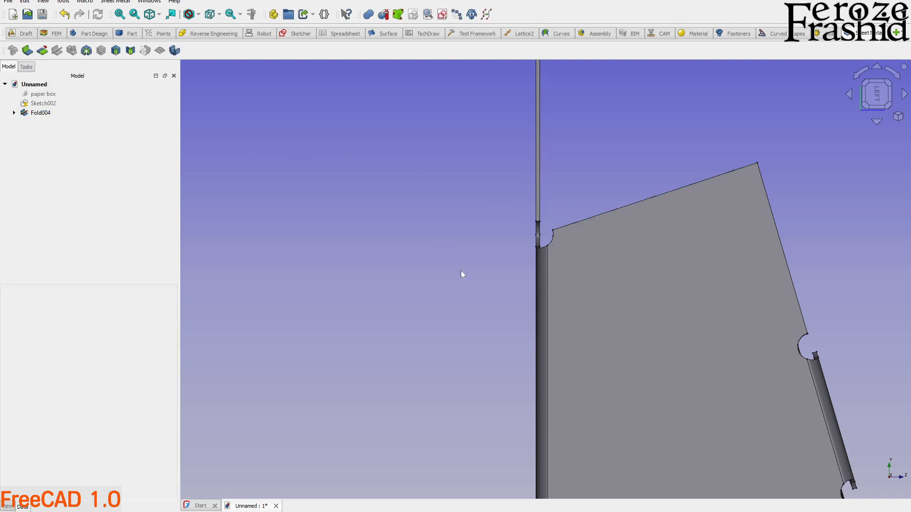
# Create a new sketch on the box's large inner face, attached by plane face.
pyautogui.click(442, 244)
pyautogui.scroll(-3, 468, 303)
pyautogui.scroll(2, 581, 256)
pyautogui.moveTo(503, 214); pyautogui.dragTo(360, 254, button='middle')
pyautogui.click(462, 329)
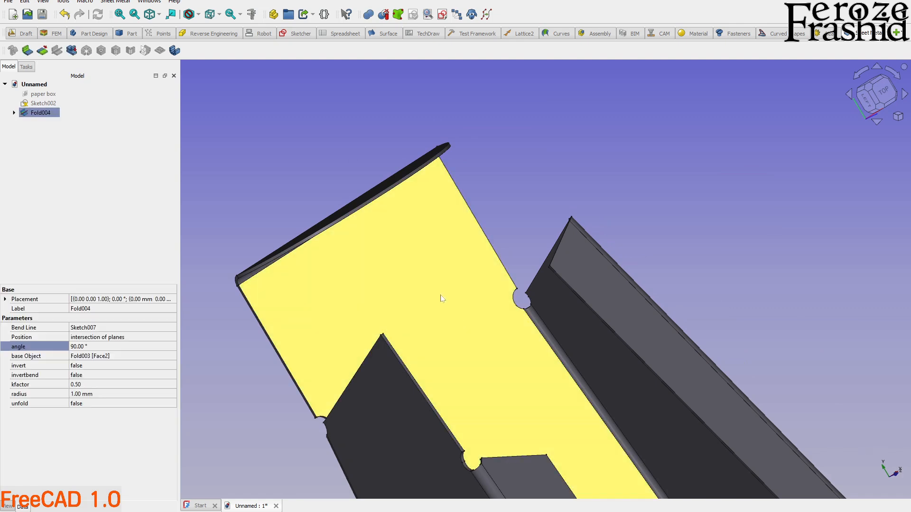
pyautogui.click(442, 15)
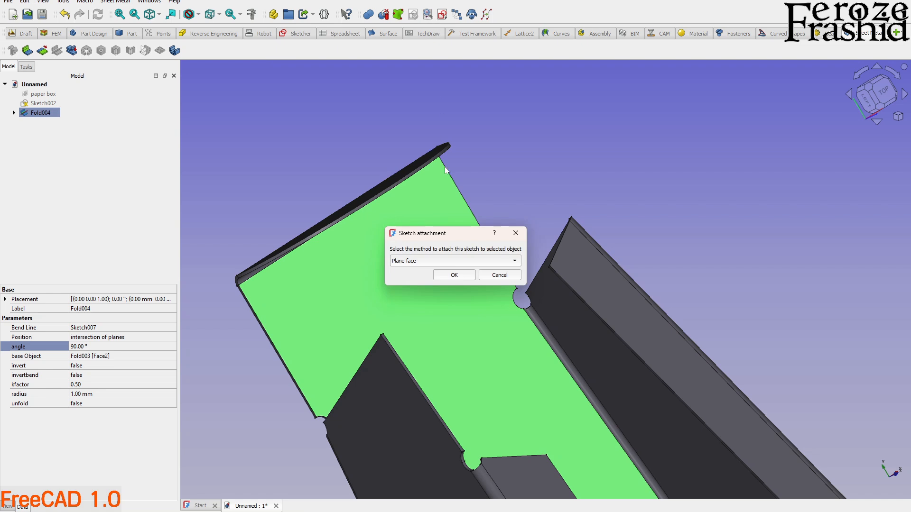
pyautogui.click(450, 275)
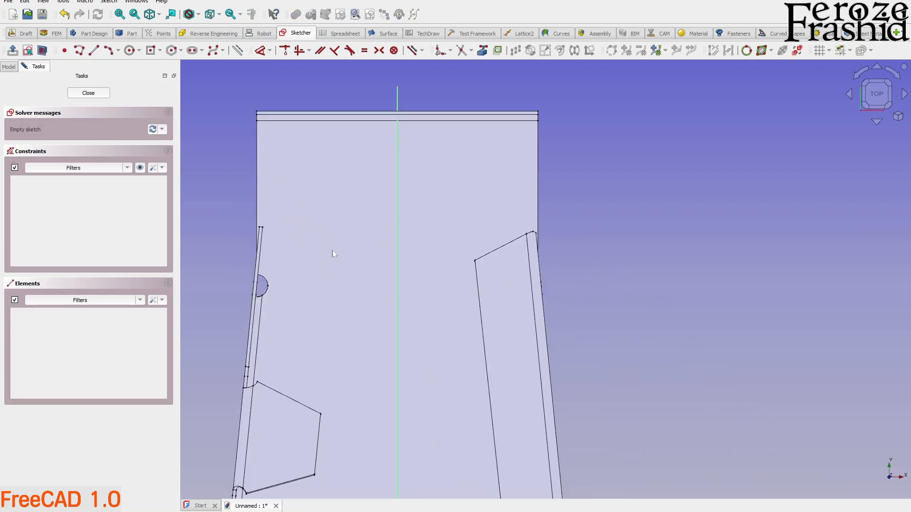
# Import the two relief-hole arcs at the base of the rectangular end panel as external geometry.
pyautogui.scroll(2, 332, 253)
pyautogui.click(484, 51)
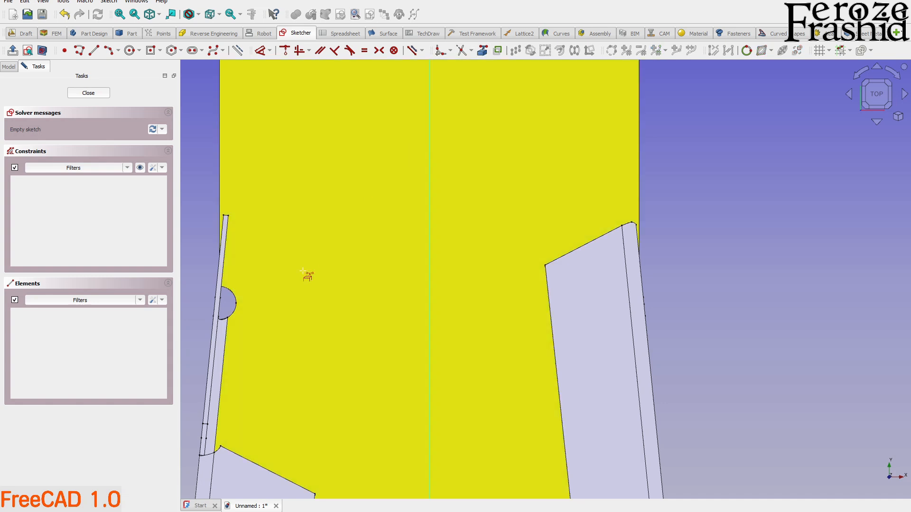
pyautogui.click(236, 311)
pyautogui.moveTo(359, 336); pyautogui.dragTo(554, 281, button='middle')
pyautogui.scroll(3, 554, 279)
pyautogui.click(604, 258)
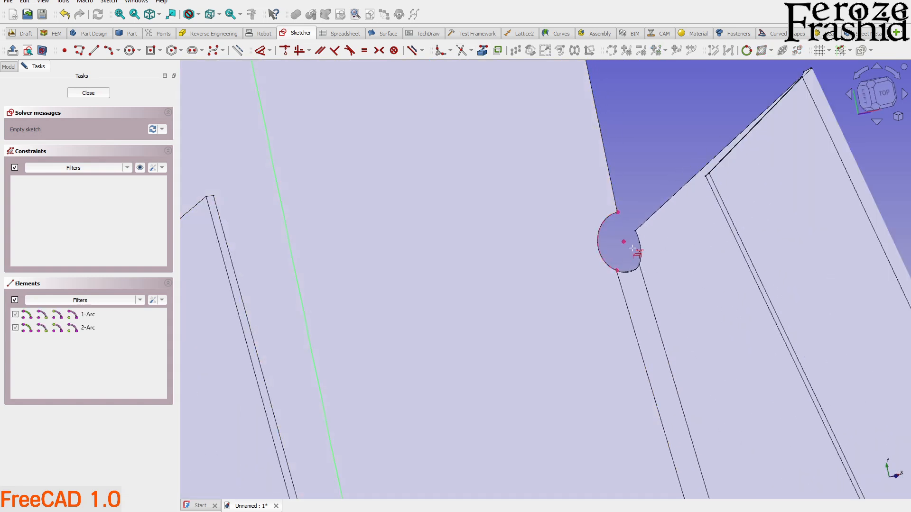
# Draw a bend line across the end panel's base between the centres of the two relief holes and close the sketch.
pyautogui.click(94, 50)
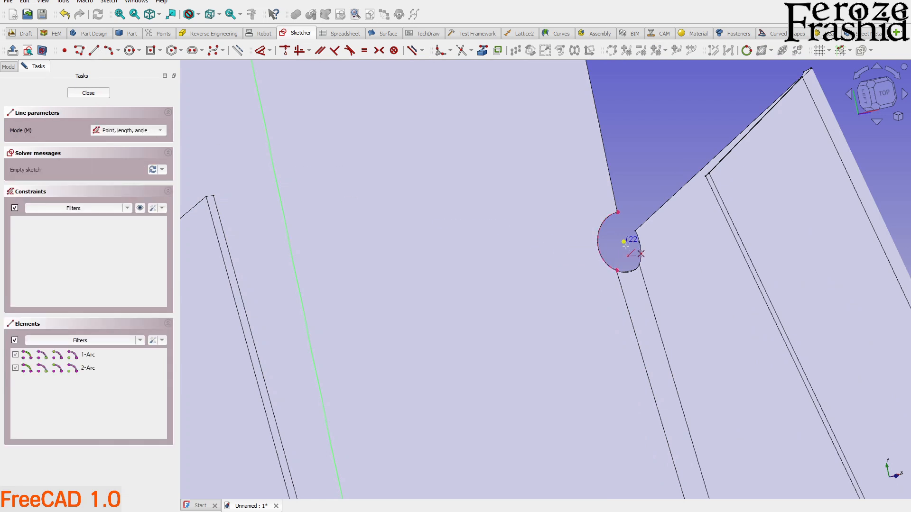
pyautogui.scroll(-2, 587, 261)
pyautogui.moveTo(587, 261); pyautogui.dragTo(443, 291, button='middle')
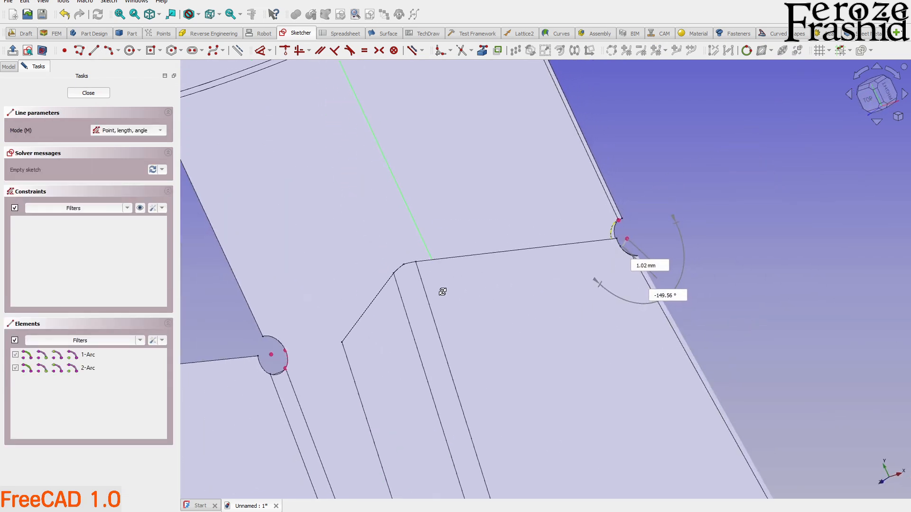
pyautogui.click(271, 355)
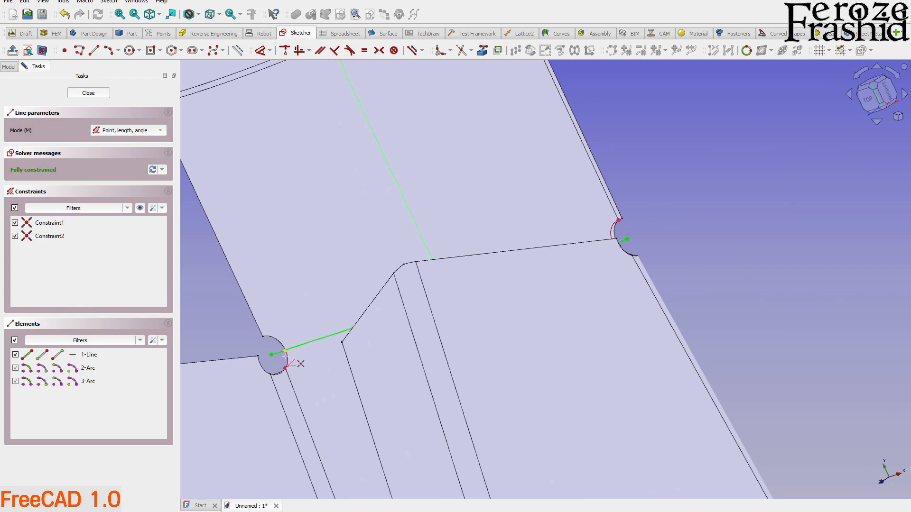
pyautogui.rightClick(285, 355)
pyautogui.click(88, 93)
# Fold the rectangular end panel along the new bend line with SheetMetal.
pyautogui.moveTo(431, 315); pyautogui.dragTo(464, 375, button='middle')
pyautogui.scroll(5, 496, 309)
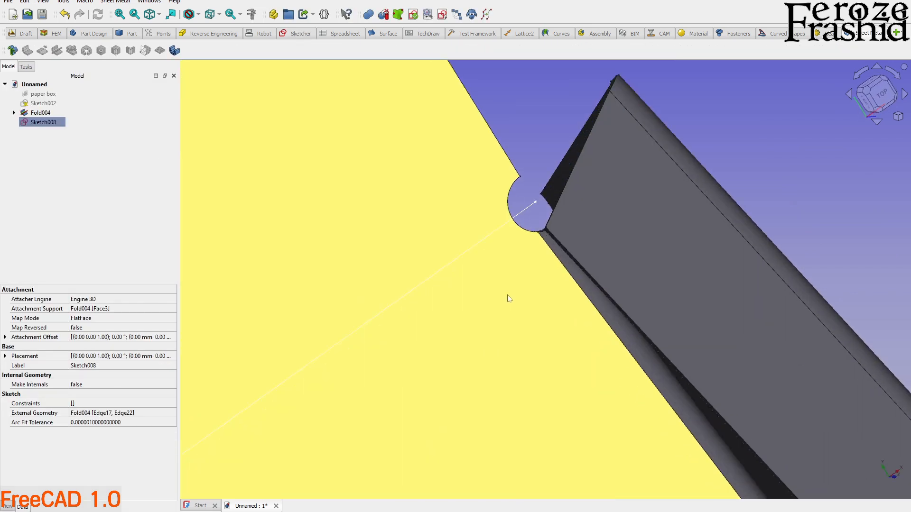
pyautogui.click(508, 299)
pyautogui.keyDown('ctrl'); pyautogui.click(528, 216); pyautogui.keyUp('ctrl')
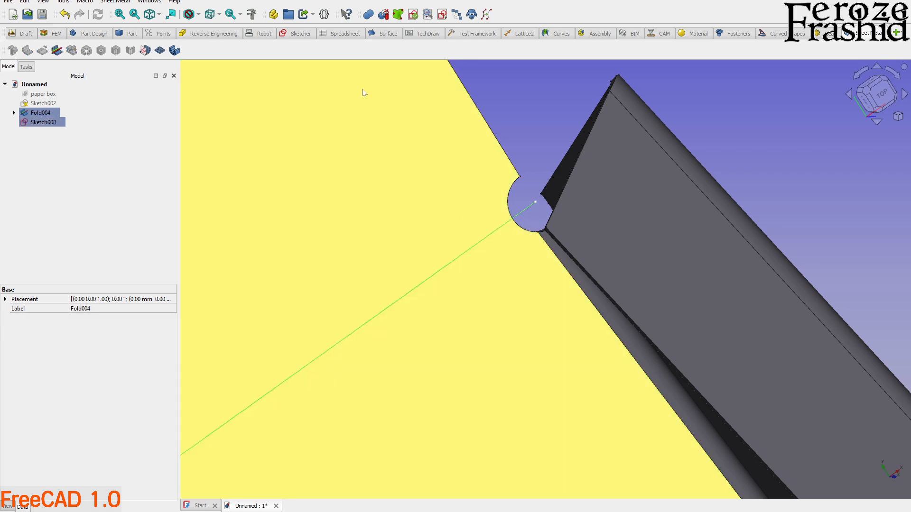
pyautogui.click(53, 54)
pyautogui.scroll(-3, 438, 242)
pyautogui.moveTo(522, 364)
pyautogui.mouseDown(button='middle')
pyautogui.moveTo(592, 340)
pyautogui.moveTo(571, 294)
pyautogui.mouseUp(button='middle')
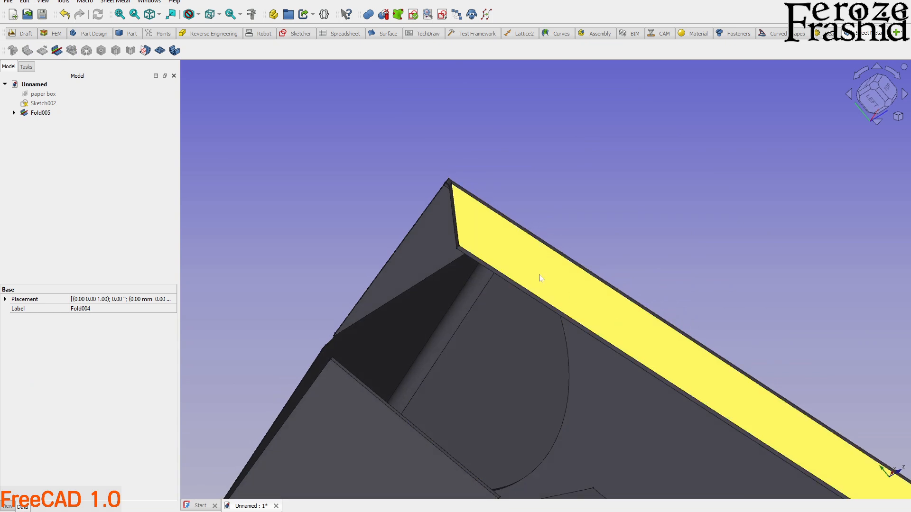
pyautogui.scroll(-5, 499, 263)
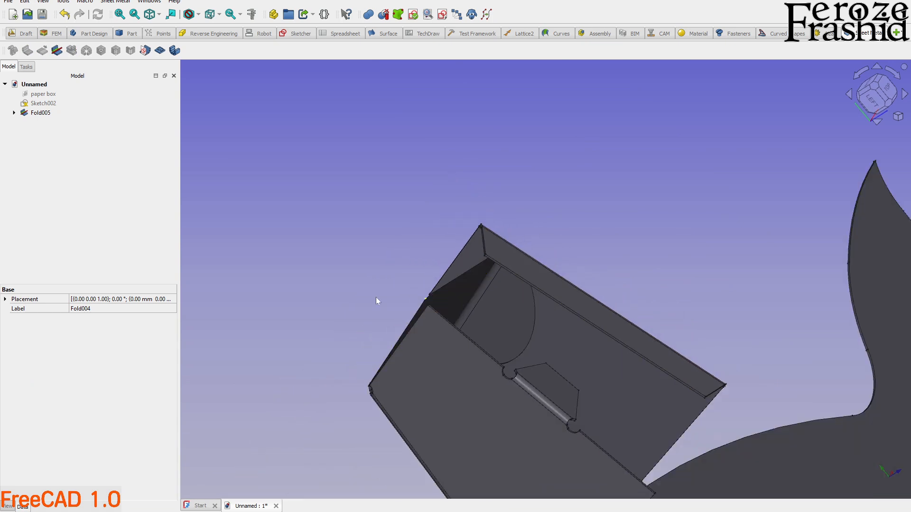
# Set the bend angle of the rectangular end panel's fold, Fold005, to 71°.
pyautogui.click(53, 114)
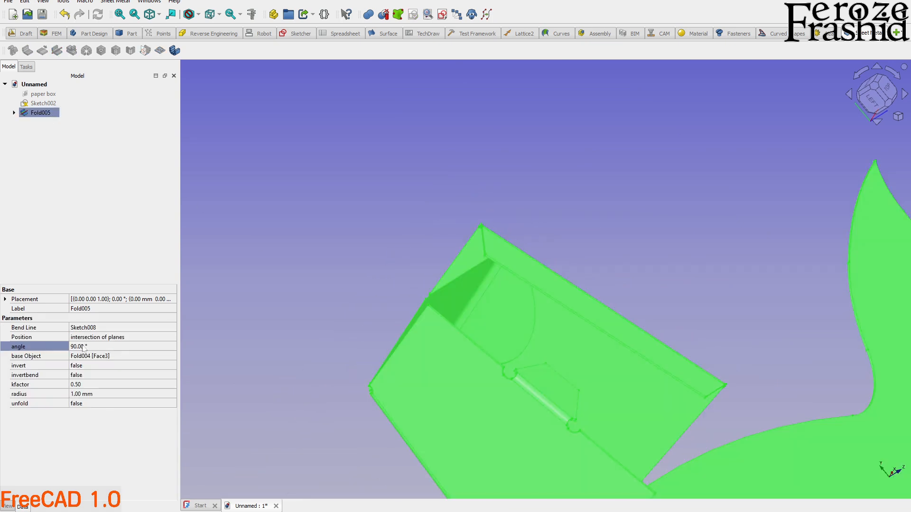
pyautogui.click(84, 347)
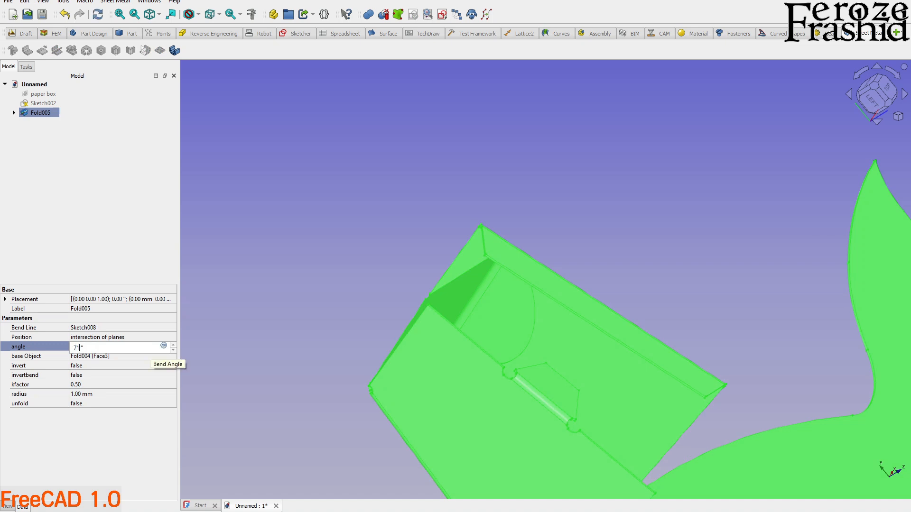
pyautogui.press('Return')
pyautogui.click(323, 279)
pyautogui.moveTo(480, 338)
pyautogui.mouseDown(button='middle')
pyautogui.moveTo(563, 300)
pyautogui.moveTo(566, 274)
pyautogui.moveTo(489, 323)
pyautogui.moveTo(414, 344)
pyautogui.moveTo(456, 315)
pyautogui.moveTo(563, 311)
pyautogui.moveTo(541, 313)
pyautogui.moveTo(605, 405)
pyautogui.mouseUp(button='middle')
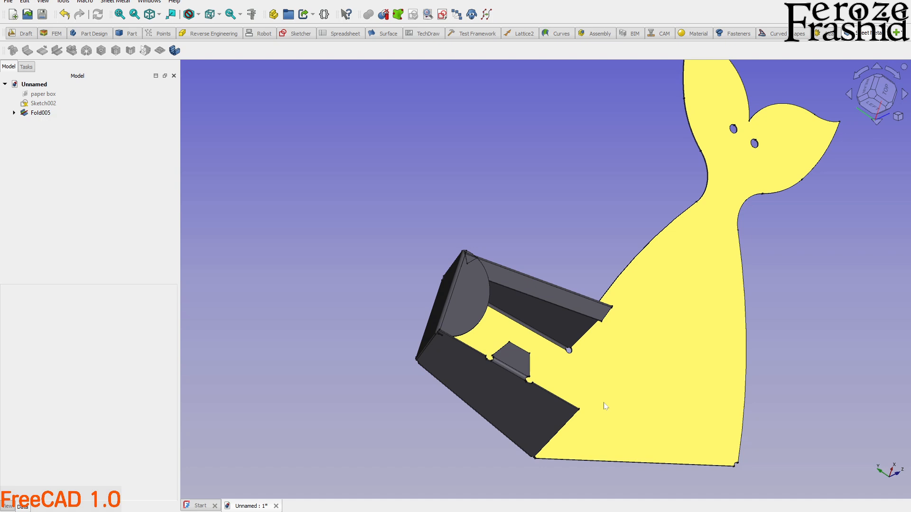
# Set the bend angle of the semicircular flap, the innermost Fold feature in the model tree, to -45°.
pyautogui.scroll(2, 480, 322)
pyautogui.click(479, 307)
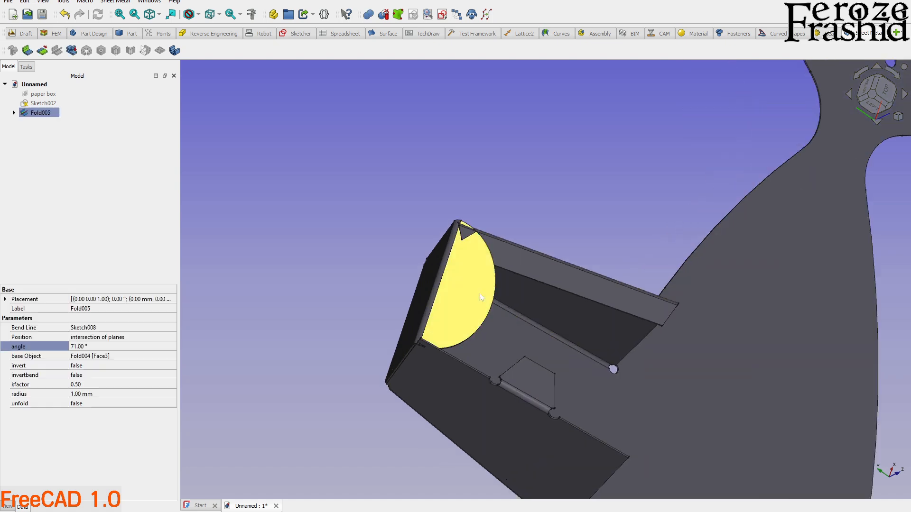
pyautogui.moveTo(488, 309); pyautogui.dragTo(483, 273, button='middle')
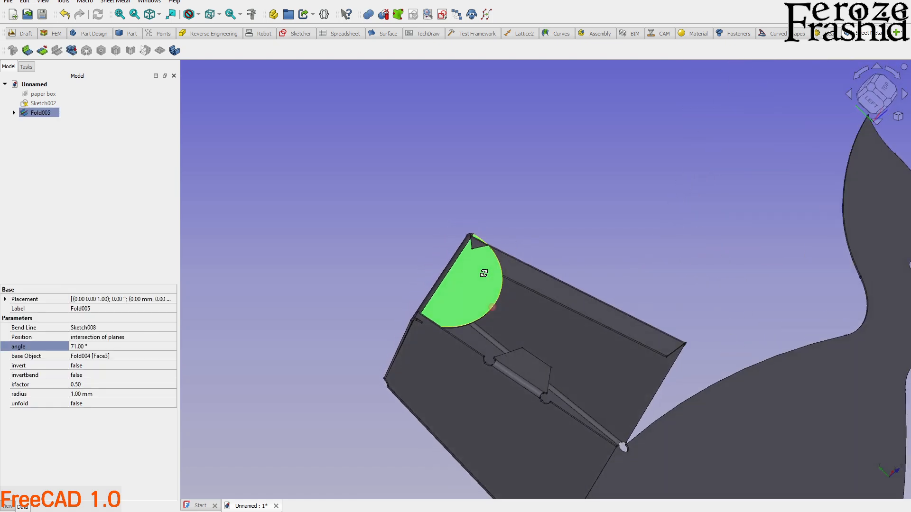
pyautogui.click(14, 112)
pyautogui.click(23, 122)
pyautogui.click(33, 132)
pyautogui.click(42, 141)
pyautogui.click(53, 150)
pyautogui.click(61, 160)
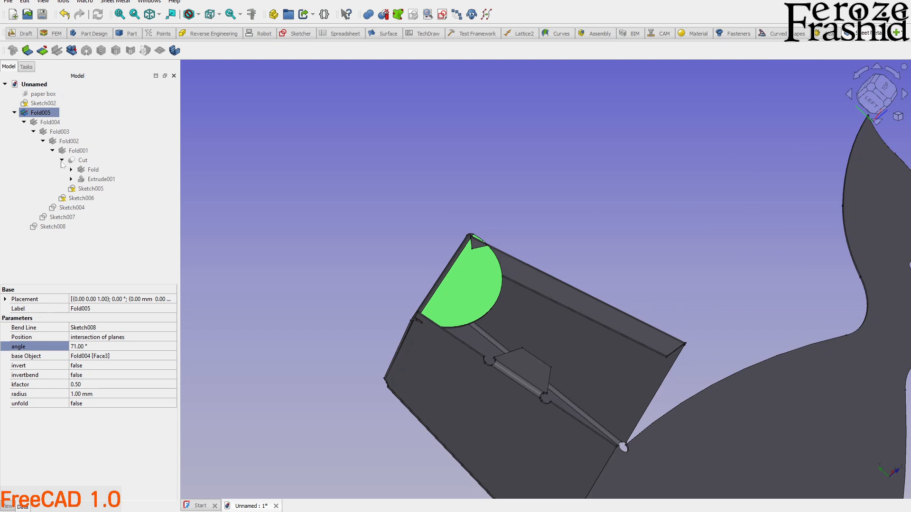
pyautogui.click(71, 170)
pyautogui.click(93, 170)
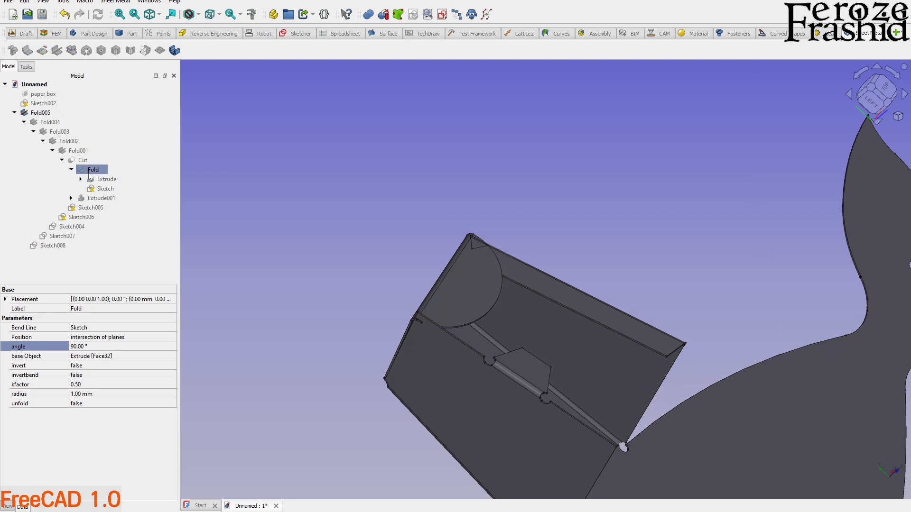
pyautogui.click(92, 348)
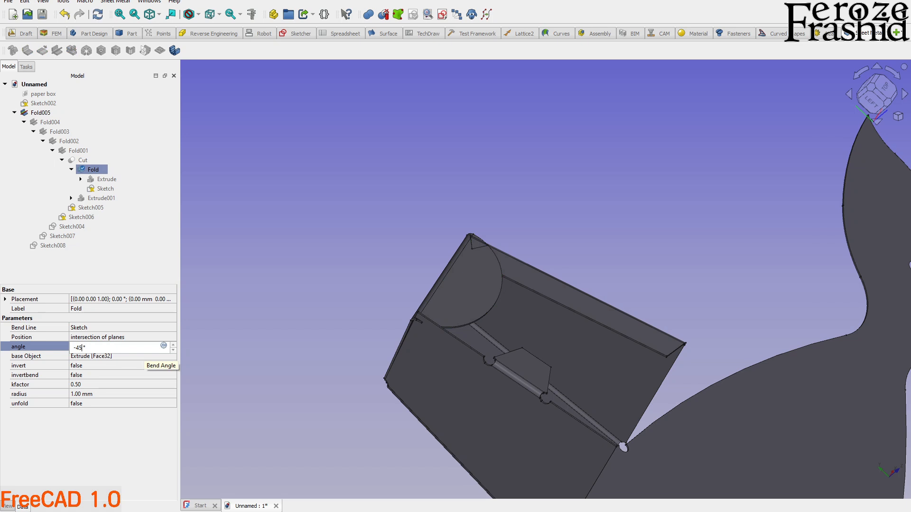
pyautogui.press('Return')
pyautogui.click(269, 332)
pyautogui.moveTo(472, 334); pyautogui.dragTo(461, 278, button='middle')
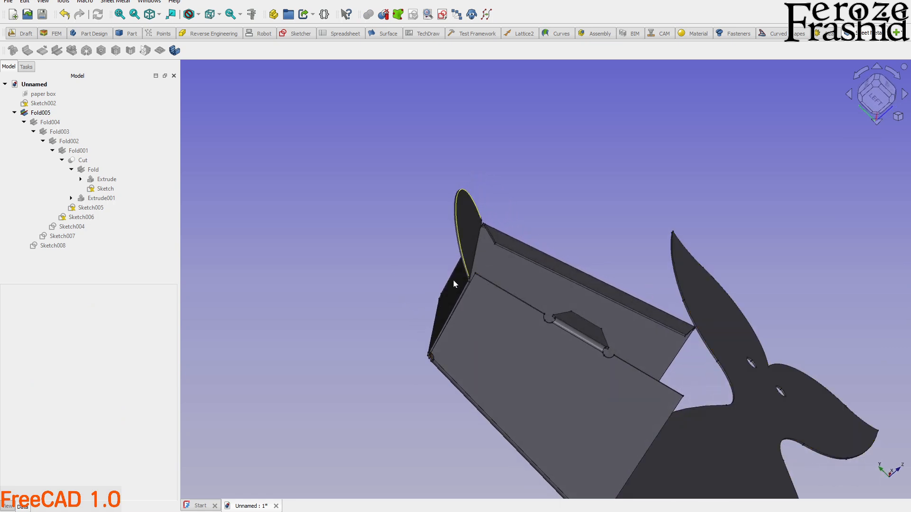
# Try a 10° bend angle on the long side panel's fold, Fold003, and restore it to 90°.
pyautogui.moveTo(531, 243); pyautogui.dragTo(466, 271, button='middle')
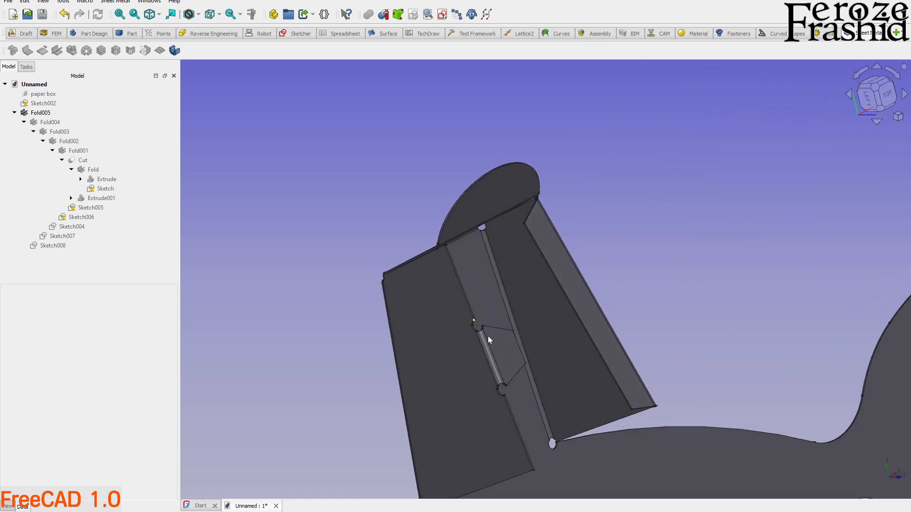
pyautogui.click(504, 351)
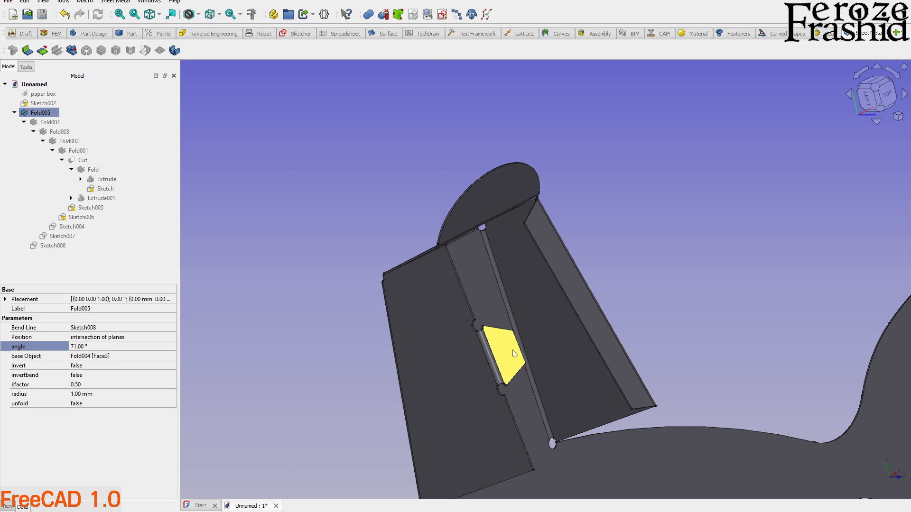
pyautogui.click(14, 112)
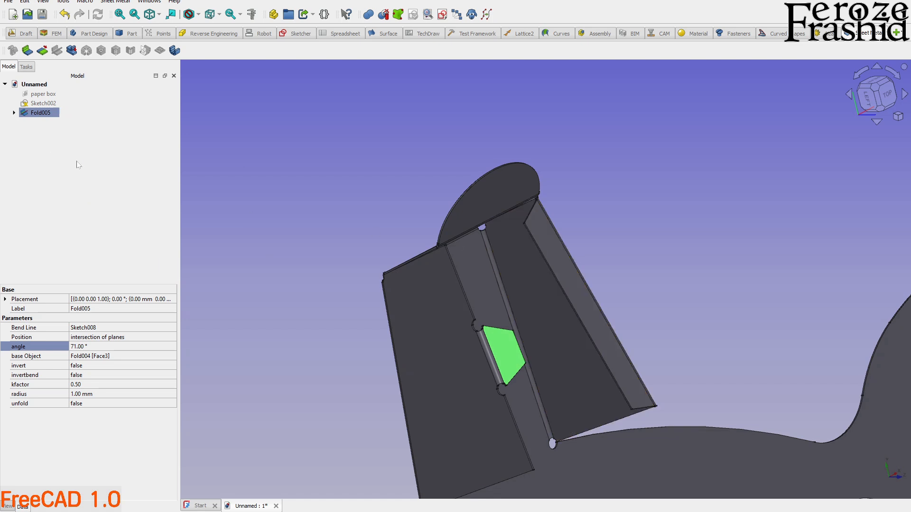
pyautogui.click(14, 113)
pyautogui.click(48, 132)
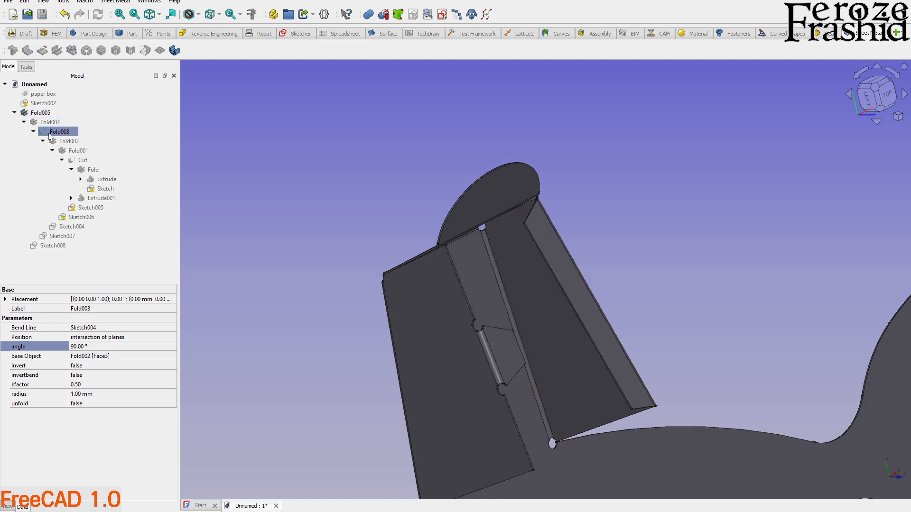
pyautogui.click(87, 350)
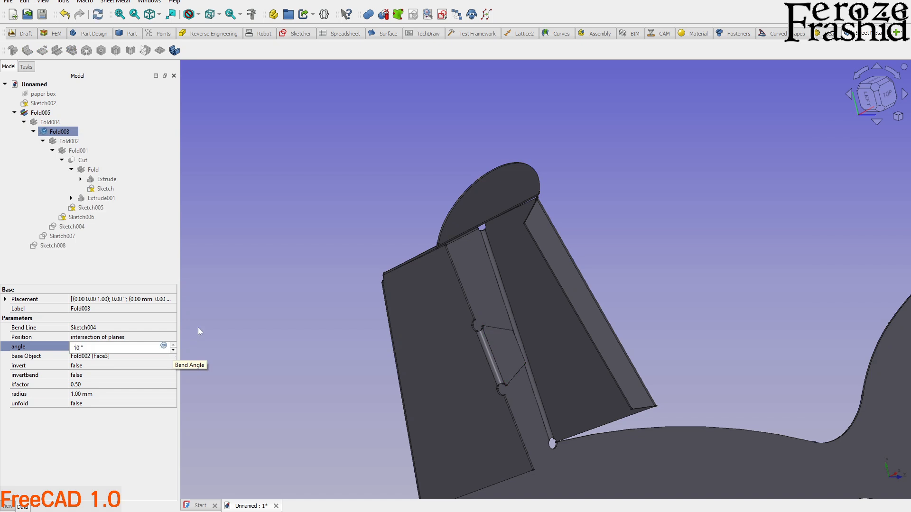
pyautogui.press('Return')
pyautogui.moveTo(403, 302); pyautogui.dragTo(318, 324, button='middle')
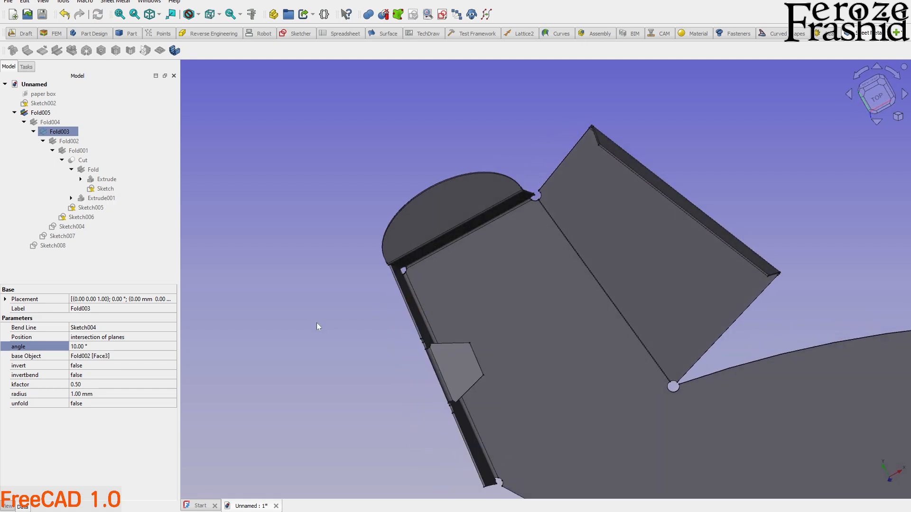
pyautogui.click(82, 347)
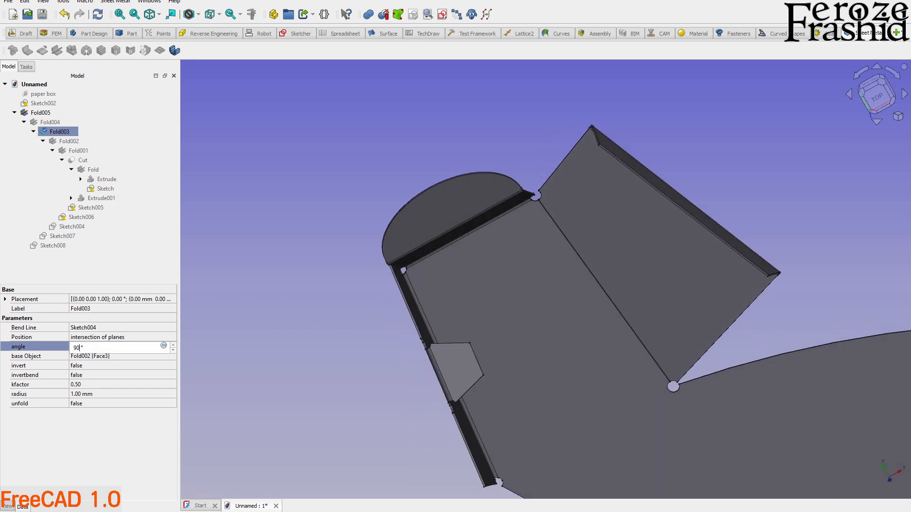
pyautogui.press('Return')
# Try a 10° bend angle on the small tab's fold, Fold002.
pyautogui.click(74, 141)
pyautogui.click(100, 346)
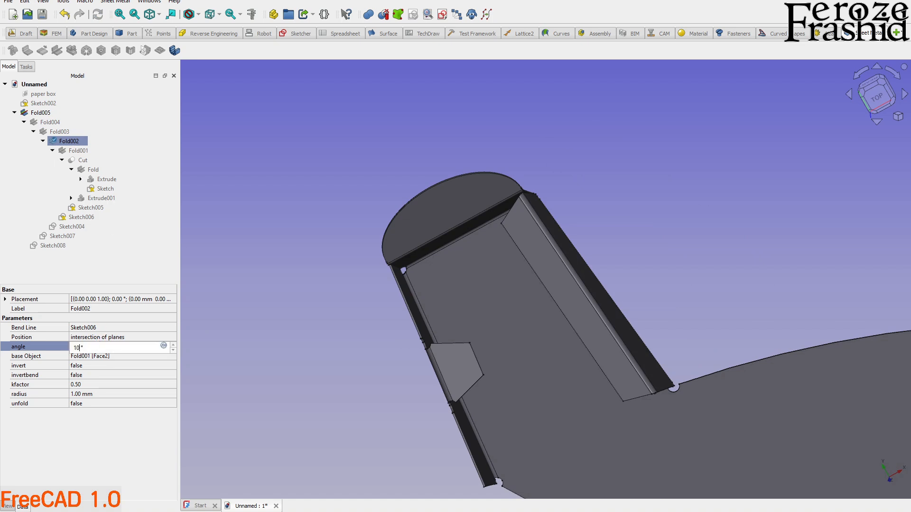
pyautogui.press('Return')
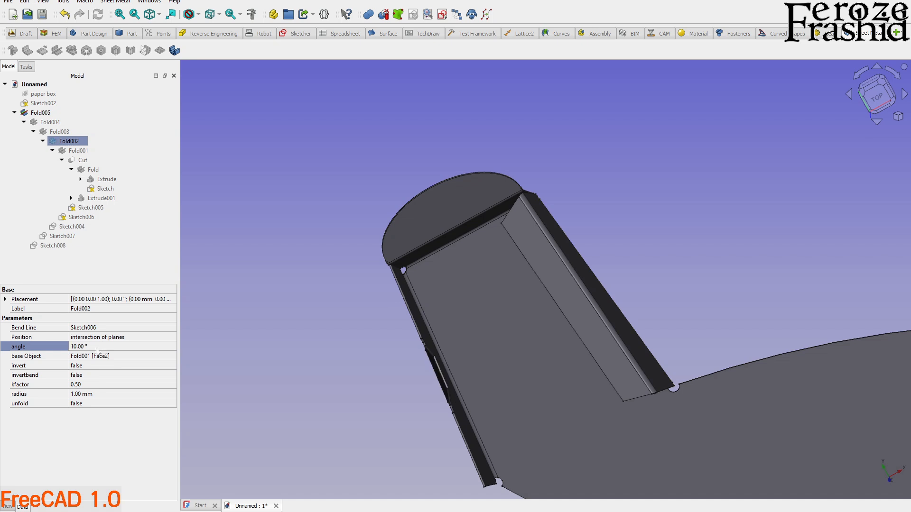
pyautogui.moveTo(374, 335)
pyautogui.mouseDown(button='middle')
pyautogui.moveTo(471, 305)
pyautogui.moveTo(426, 368)
pyautogui.moveTo(480, 350)
pyautogui.moveTo(480, 342)
pyautogui.moveTo(368, 337)
pyautogui.mouseUp(button='middle')
# Set the bend angle of the small tab's fold, Fold002, to 5°.
pyautogui.click(112, 347)
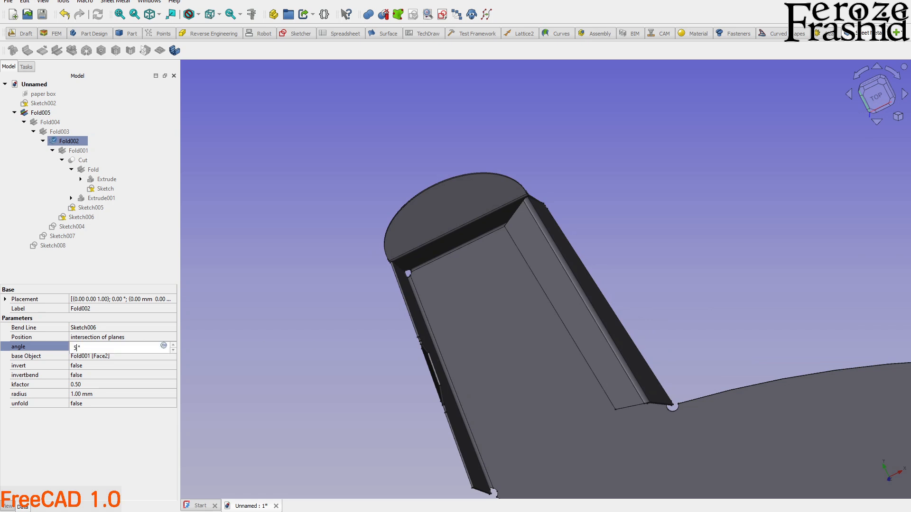
pyautogui.press('Return')
pyautogui.moveTo(362, 362); pyautogui.dragTo(365, 334, button='middle')
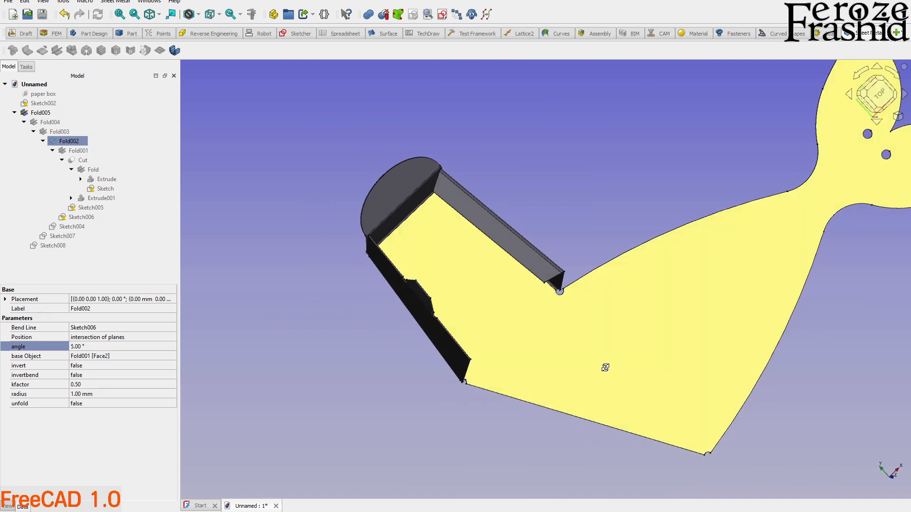
# Create a new sketch on the large inner face where the box base meets the wide curved panel.
pyautogui.moveTo(604, 368); pyautogui.dragTo(568, 366, button='middle')
pyautogui.scroll(4, 551, 356)
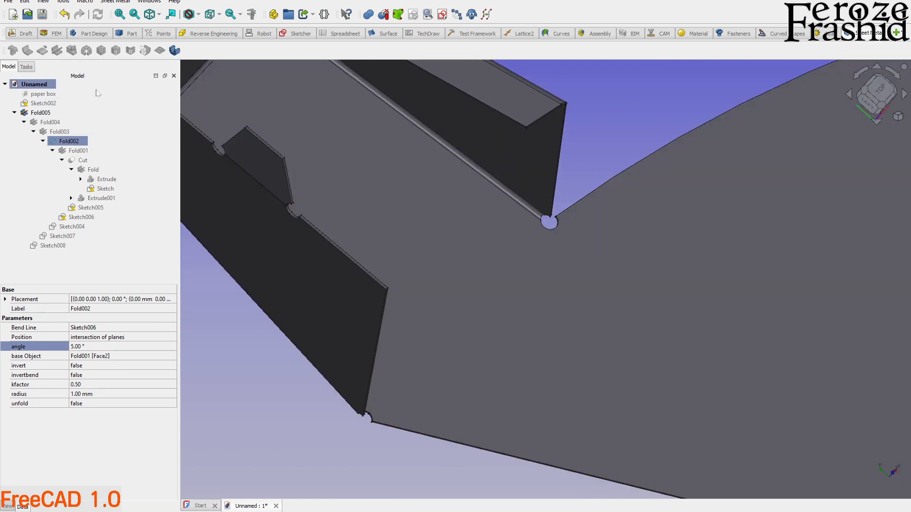
pyautogui.click(114, 263)
pyautogui.click(404, 287)
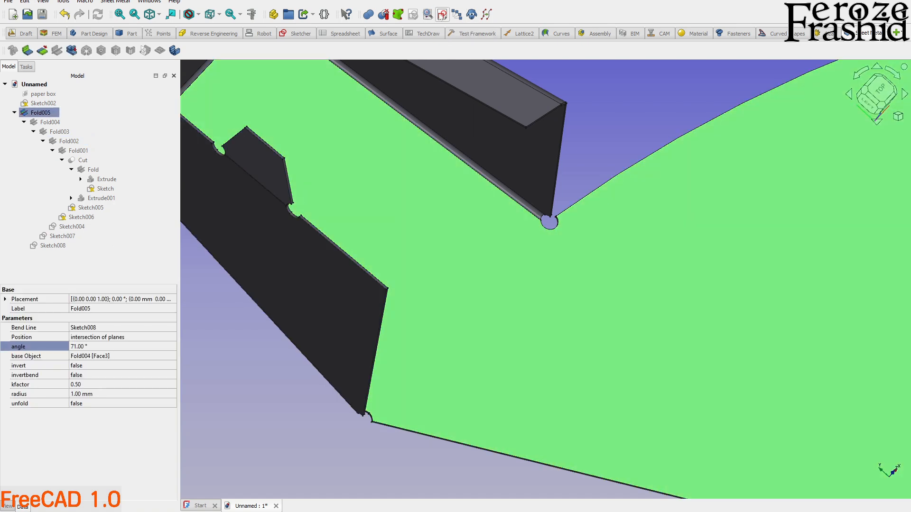
pyautogui.click(442, 15)
pyautogui.click(453, 277)
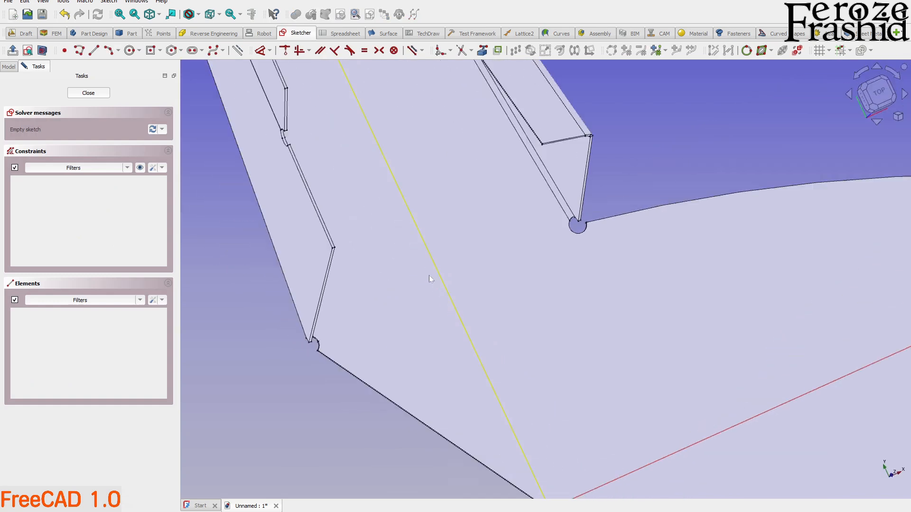
# Import the two relief-hole arcs at the base of the wide curved panel as external geometry.
pyautogui.click(93, 51)
pyautogui.scroll(3, 355, 193)
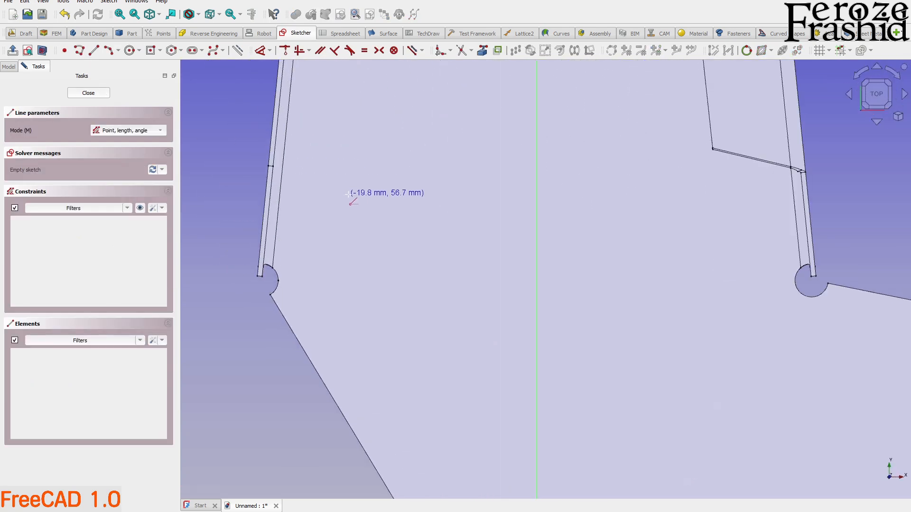
pyautogui.click(483, 51)
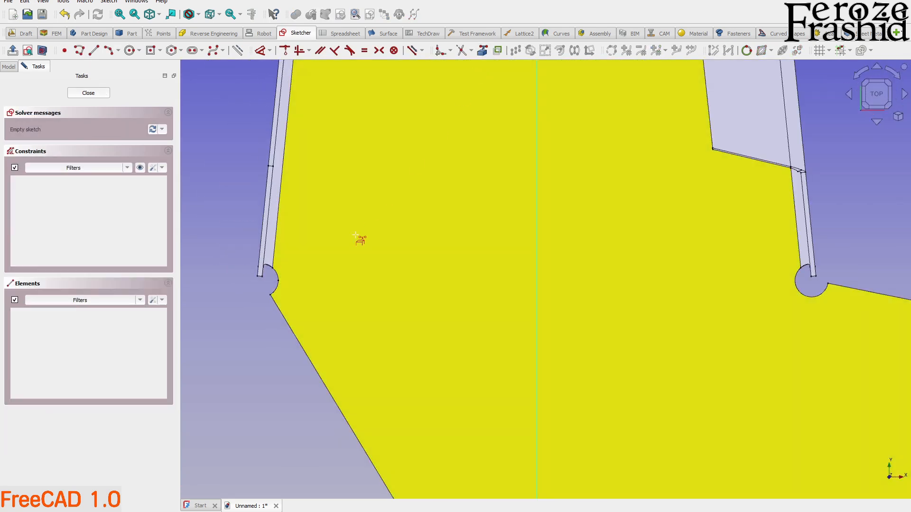
pyautogui.scroll(2, 277, 282)
pyautogui.click(278, 272)
pyautogui.scroll(-3, 240, 301)
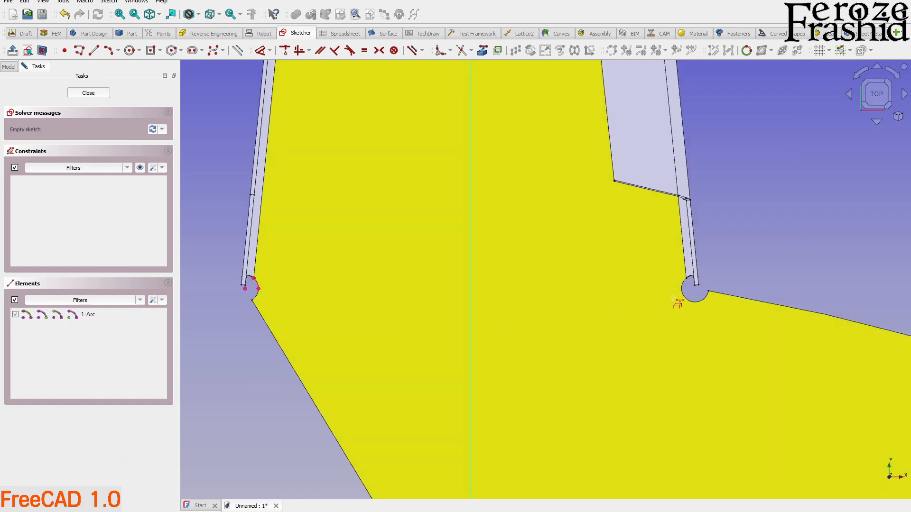
pyautogui.scroll(3, 684, 296)
pyautogui.click(669, 299)
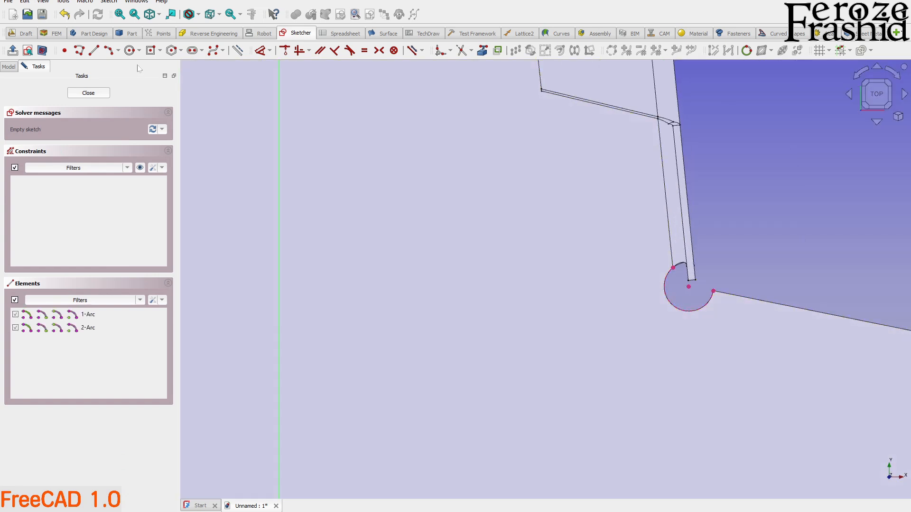
# Draw a bend line across the curved panel's base between the two relief-hole centres and close the sketch.
pyautogui.click(93, 51)
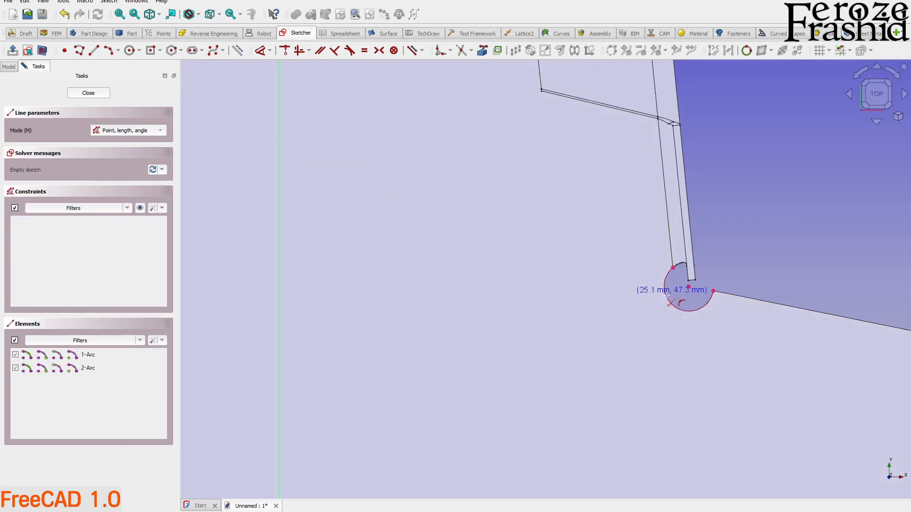
pyautogui.click(693, 280)
pyautogui.scroll(-2, 817, 249)
pyautogui.scroll(-2, 417, 309)
pyautogui.scroll(4, 281, 315)
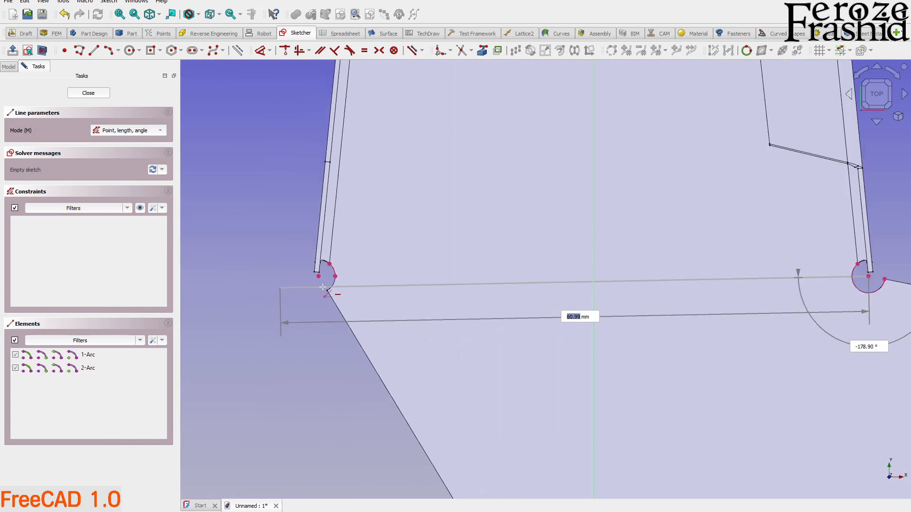
pyautogui.click(309, 267)
pyautogui.scroll(-1, 279, 291)
pyautogui.click(88, 93)
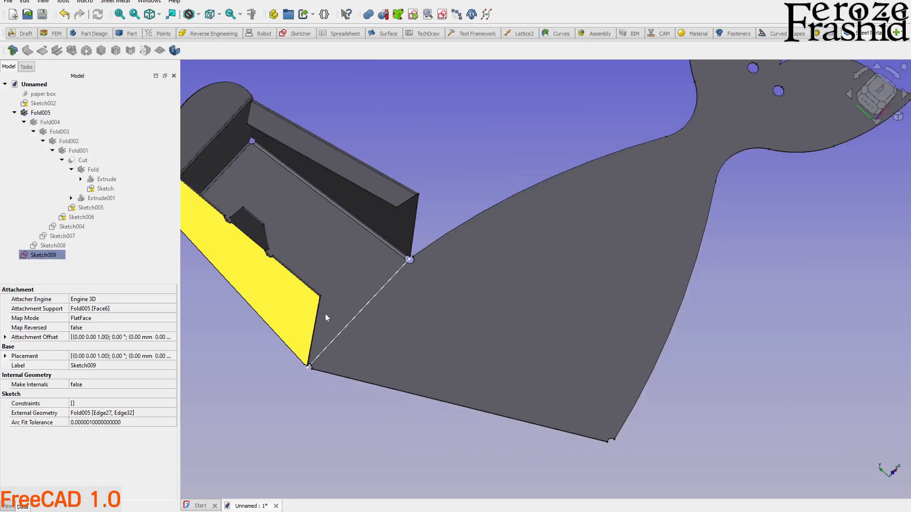
# Fold the wide curved panel along the new bend line with SheetMetal, using the large inner face as base.
pyautogui.click(450, 314)
pyautogui.scroll(8, 425, 238)
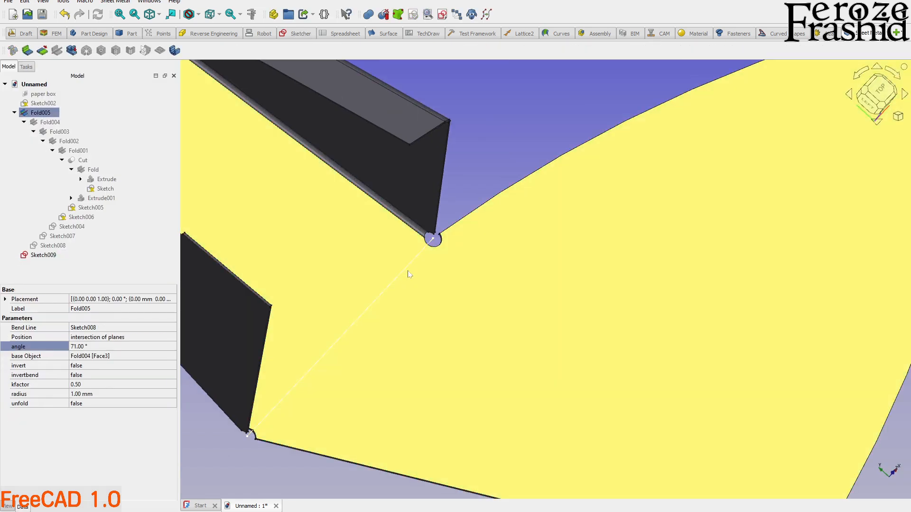
pyautogui.keyDown('ctrl'); pyautogui.click(419, 237); pyautogui.keyUp('ctrl')
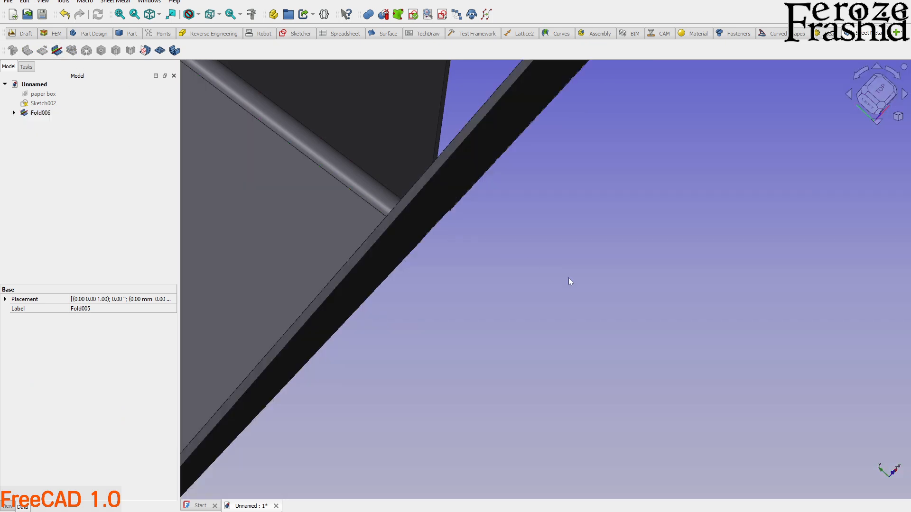
pyautogui.scroll(-10, 574, 285)
pyautogui.moveTo(575, 293); pyautogui.dragTo(671, 350, button='middle')
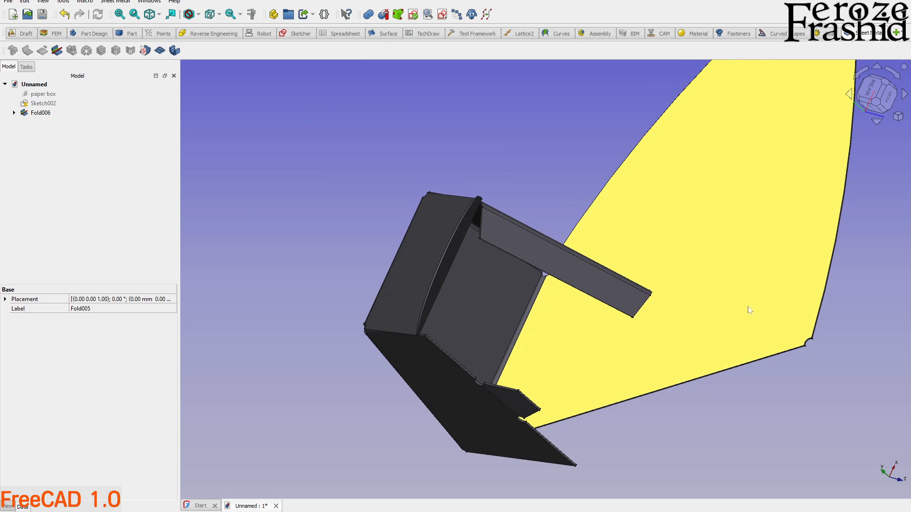
pyautogui.moveTo(753, 332); pyautogui.dragTo(639, 319, button='middle')
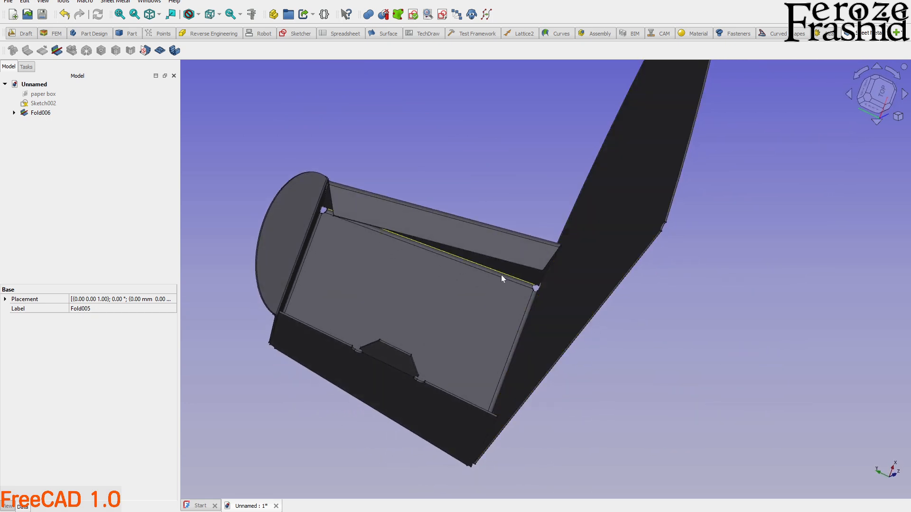
pyautogui.moveTo(556, 308); pyautogui.dragTo(659, 309, button='middle')
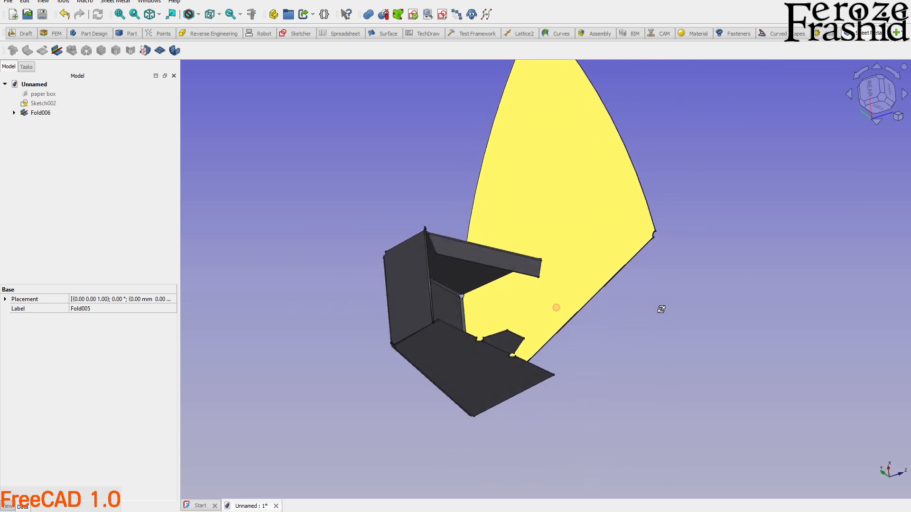
# Set the bend angle of the wide curved panel's fold to 100°.
pyautogui.moveTo(599, 226); pyautogui.dragTo(629, 275, button='middle')
pyautogui.click(584, 293)
pyautogui.scroll(3, 534, 374)
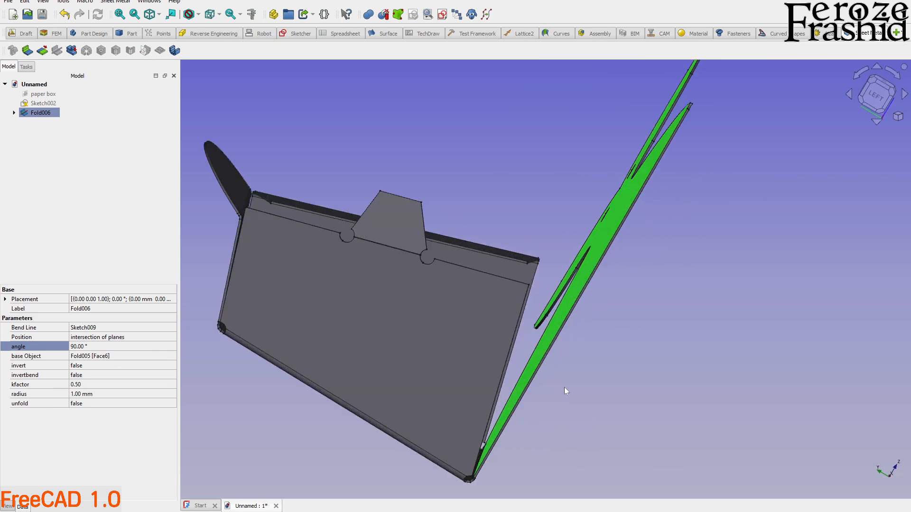
pyautogui.click(535, 378)
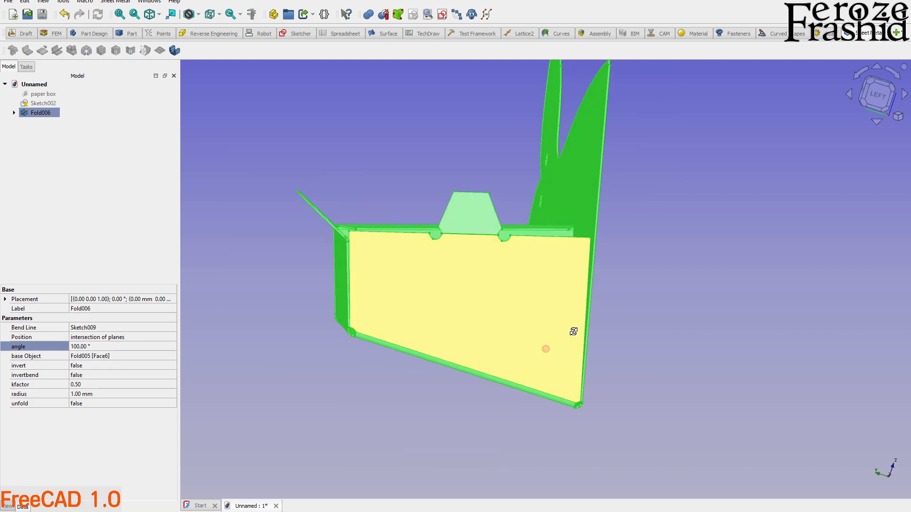
pyautogui.press('Return')
# Set the bend angle of the wide curved panel's fold to 103°.
pyautogui.click(640, 305)
pyautogui.moveTo(640, 305); pyautogui.dragTo(551, 335, button='middle')
pyautogui.scroll(3, 720, 190)
pyautogui.moveTo(720, 174); pyautogui.dragTo(771, 170, button='middle')
pyautogui.click(40, 113)
pyautogui.click(82, 344)
pyautogui.write('10')
pyautogui.press('Return')
pyautogui.moveTo(545, 266); pyautogui.dragTo(581, 274, button='middle')
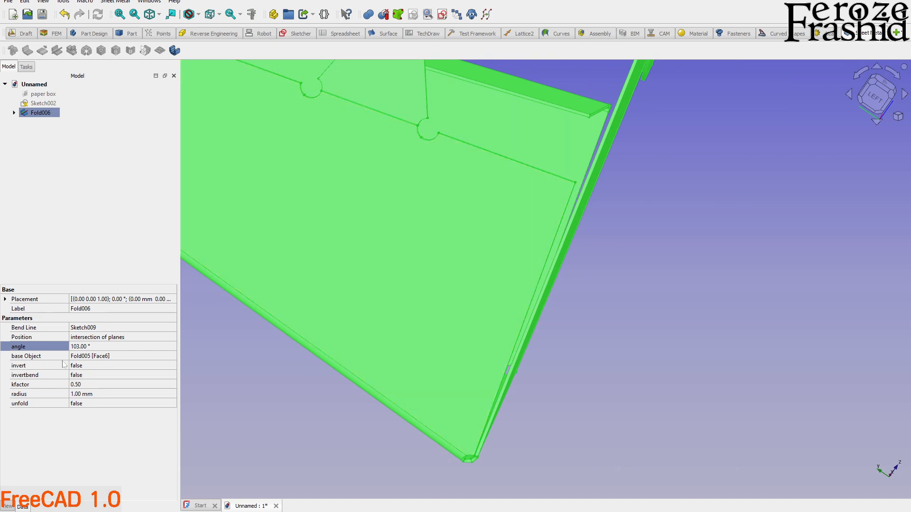
# Set the bend angle of the wide curved panel's fold to 104°.
pyautogui.click(79, 354)
pyautogui.click(83, 347)
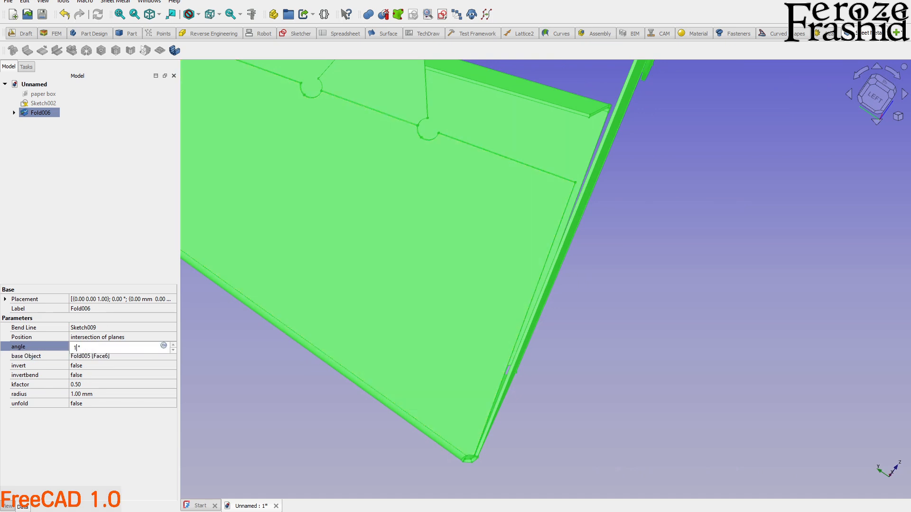
pyautogui.write('104')
pyautogui.press('Return')
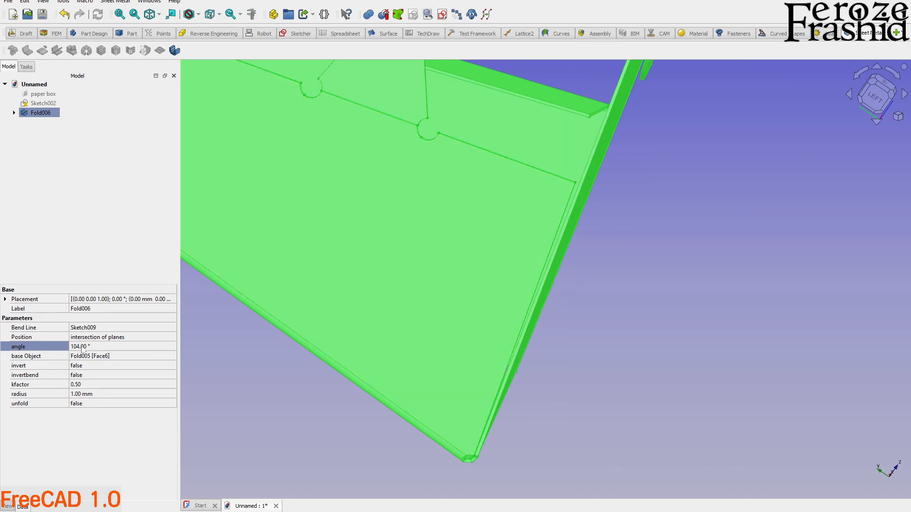
# Examine the fit between the folded curved panel and the adjacent side wall's edge up close and from the left view.
pyautogui.moveTo(380, 321)
pyautogui.mouseDown(button='middle')
pyautogui.moveTo(395, 330)
pyautogui.moveTo(379, 319)
pyautogui.mouseUp(button='middle')
pyautogui.scroll(5, 591, 99)
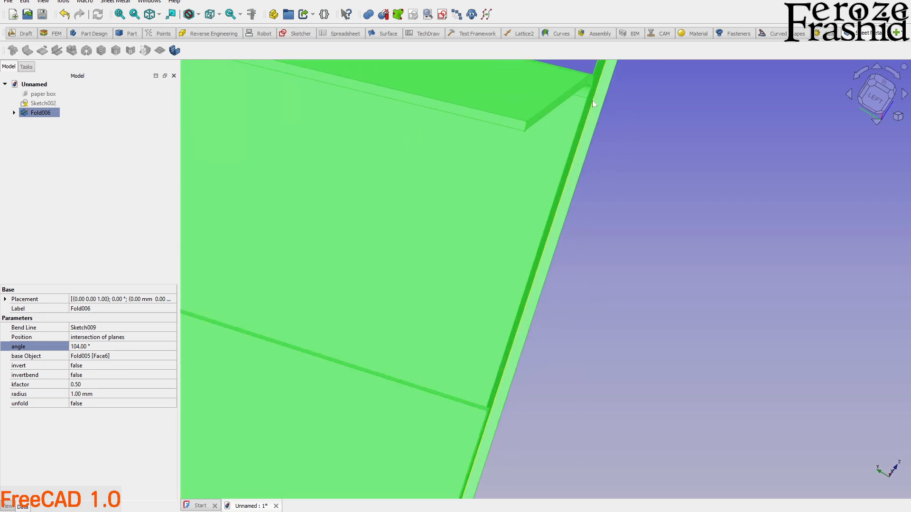
pyautogui.moveTo(592, 104)
pyautogui.mouseDown(button='middle')
pyautogui.moveTo(589, 90)
pyautogui.moveTo(599, 104)
pyautogui.mouseUp(button='middle')
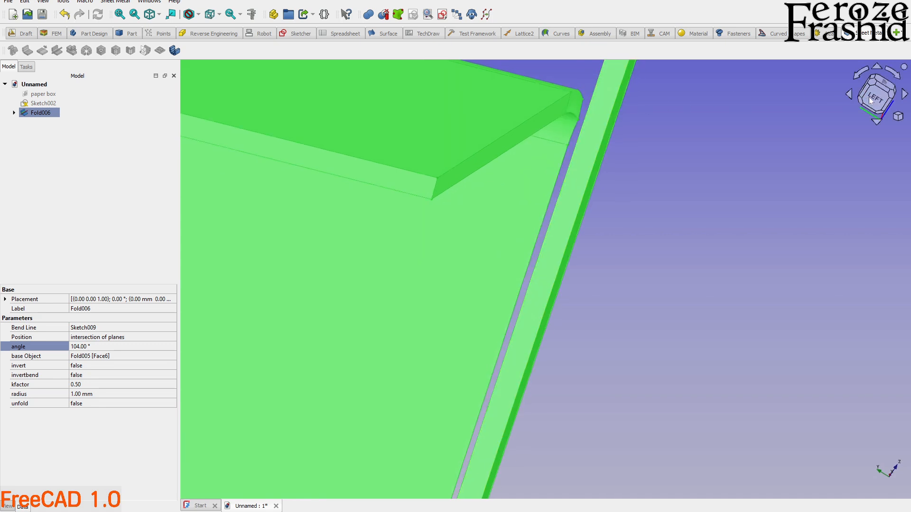
pyautogui.click(870, 97)
pyautogui.scroll(-5, 608, 263)
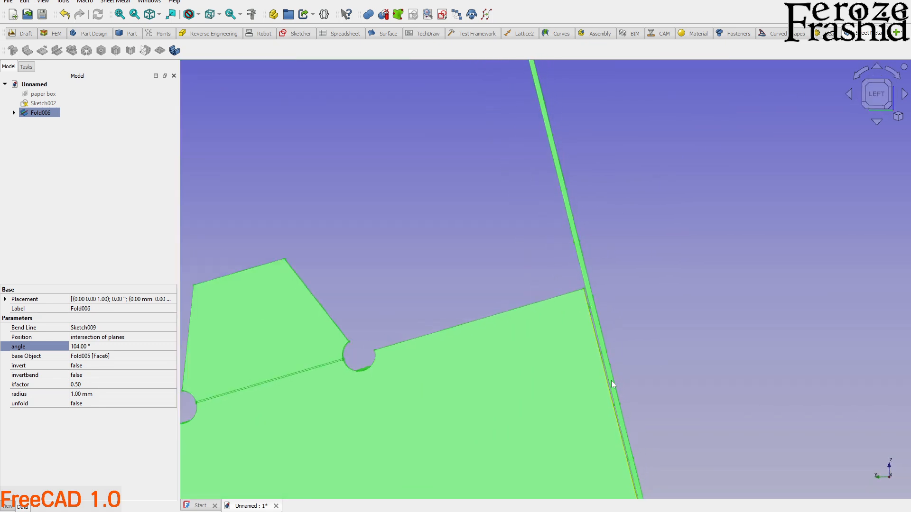
pyautogui.scroll(-2, 623, 435)
pyautogui.scroll(6, 605, 422)
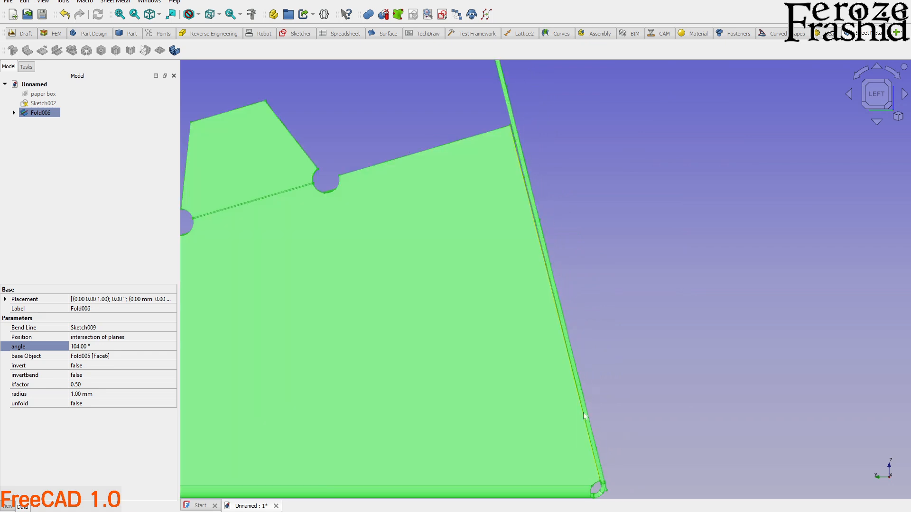
pyautogui.scroll(-5, 559, 363)
# Create a new sketch on the large inner face of the folded curved panel.
pyautogui.moveTo(587, 218); pyautogui.dragTo(525, 286, button='middle')
pyautogui.click(607, 446)
pyautogui.scroll(2, 553, 344)
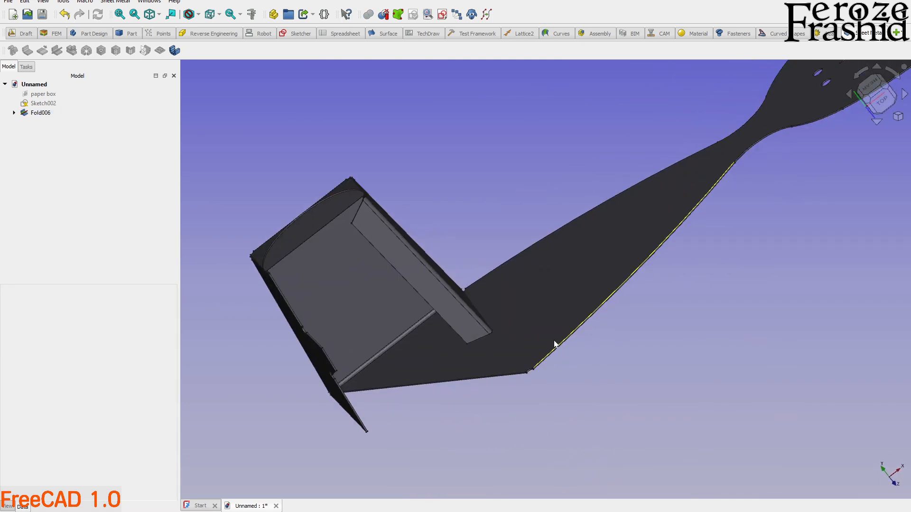
pyautogui.moveTo(607, 279); pyautogui.dragTo(497, 296, button='middle')
pyautogui.scroll(3, 497, 296)
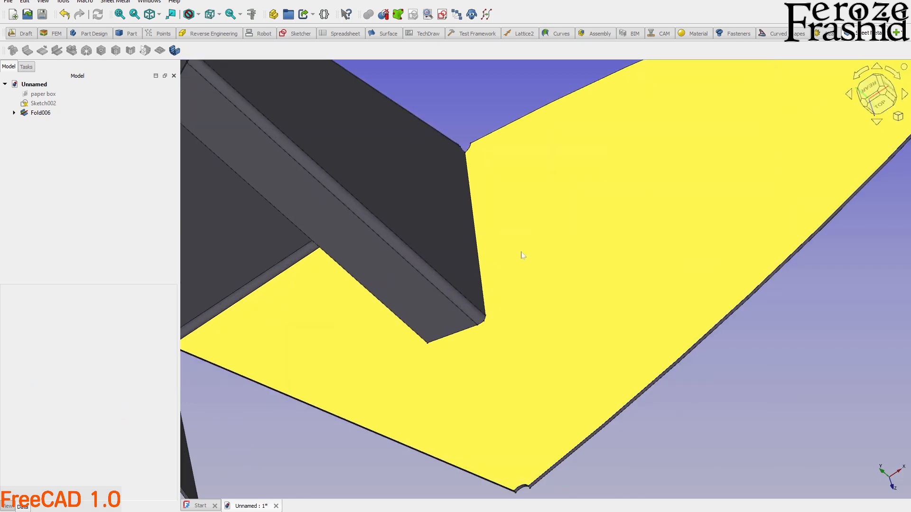
pyautogui.click(525, 254)
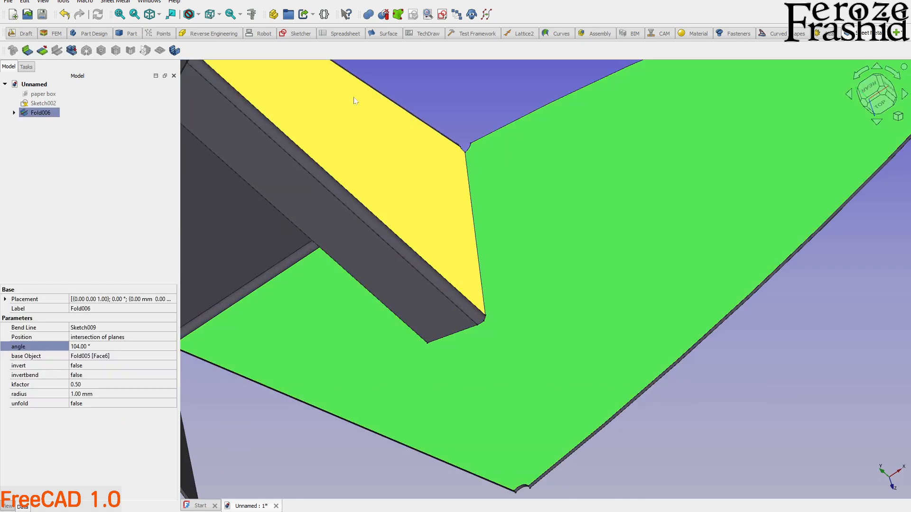
pyautogui.click(441, 16)
pyautogui.click(444, 275)
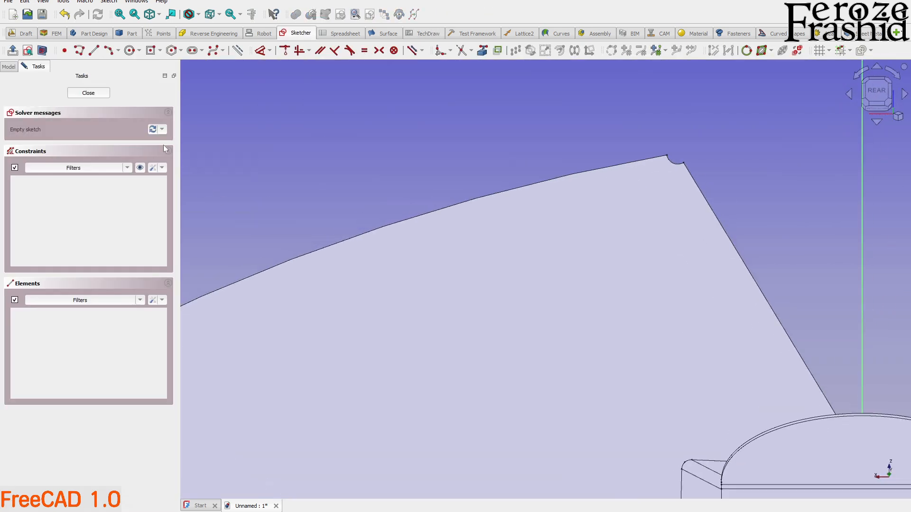
# Import the two relief-hole arcs at the opposite outer corners of the curved panel as external geometry.
pyautogui.scroll(-5, 483, 150)
pyautogui.scroll(2, 610, 345)
pyautogui.moveTo(618, 310); pyautogui.dragTo(531, 177, button='middle')
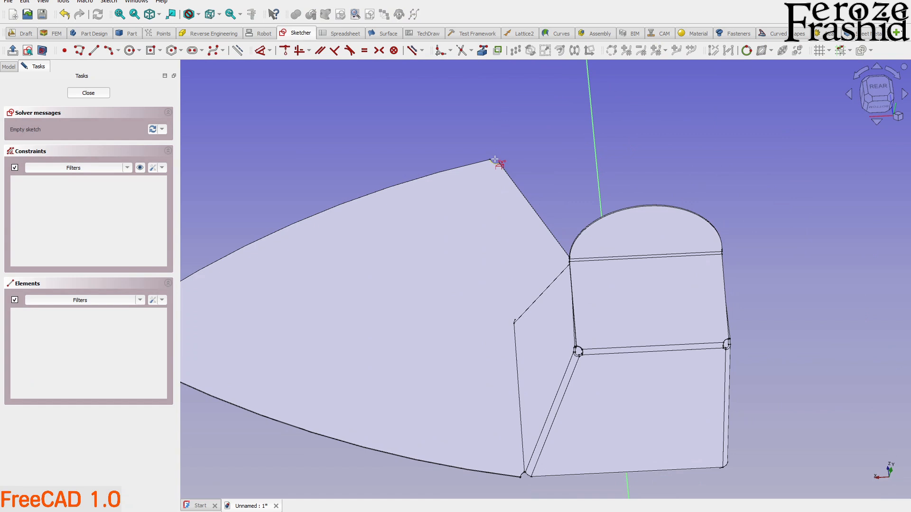
pyautogui.scroll(5, 524, 480)
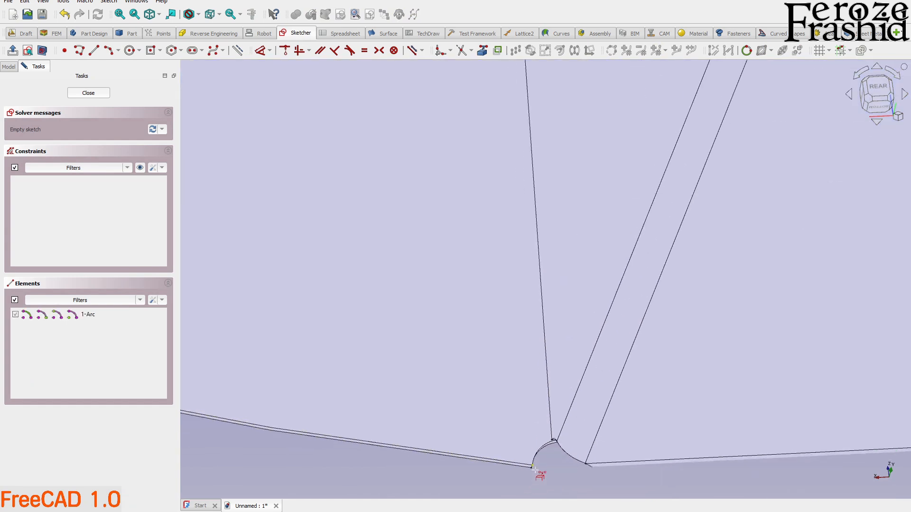
pyautogui.click(557, 425)
pyautogui.scroll(-1, 556, 454)
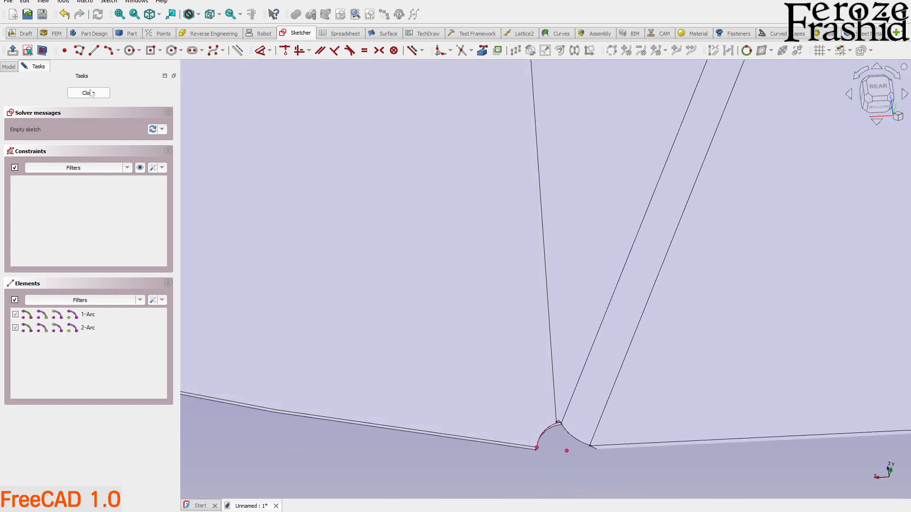
# Draw a bend line across the curved panel between the centres of the two imported arcs and close the sketch.
pyautogui.click(97, 51)
pyautogui.click(575, 449)
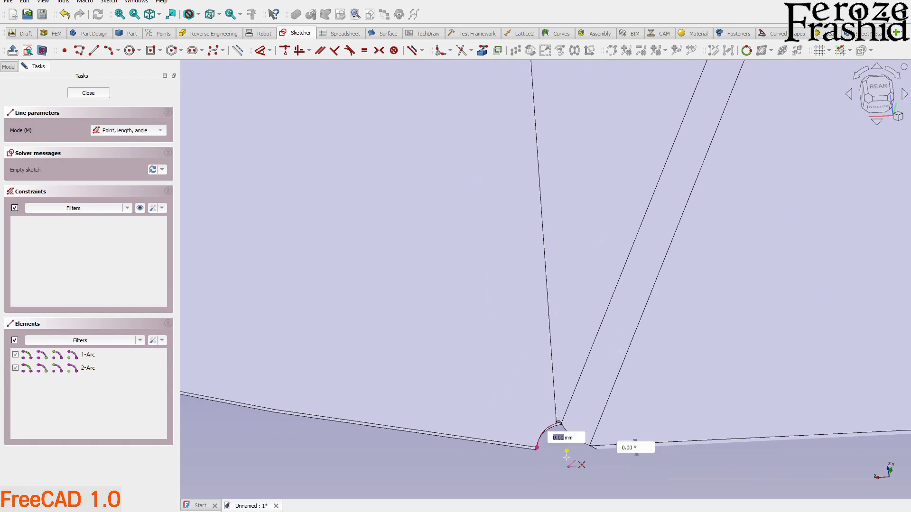
pyautogui.scroll(-5, 570, 443)
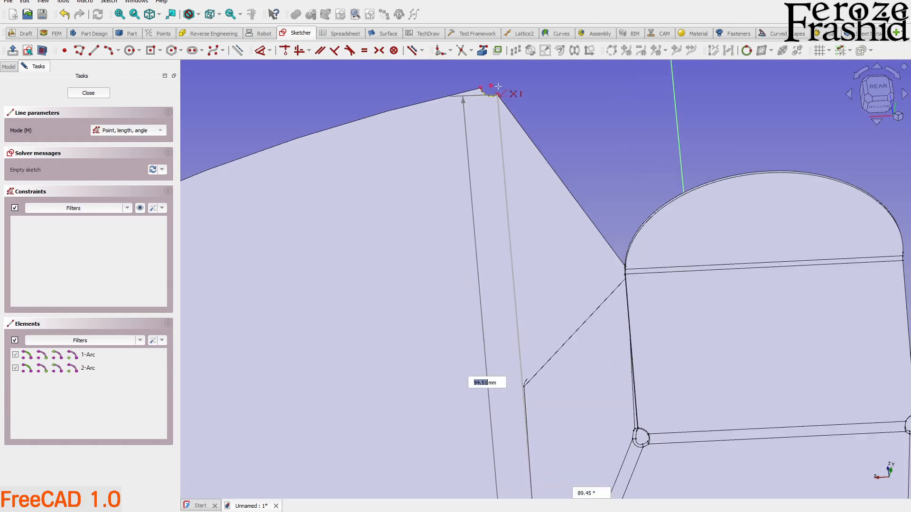
pyautogui.click(494, 90)
pyautogui.scroll(-3, 587, 95)
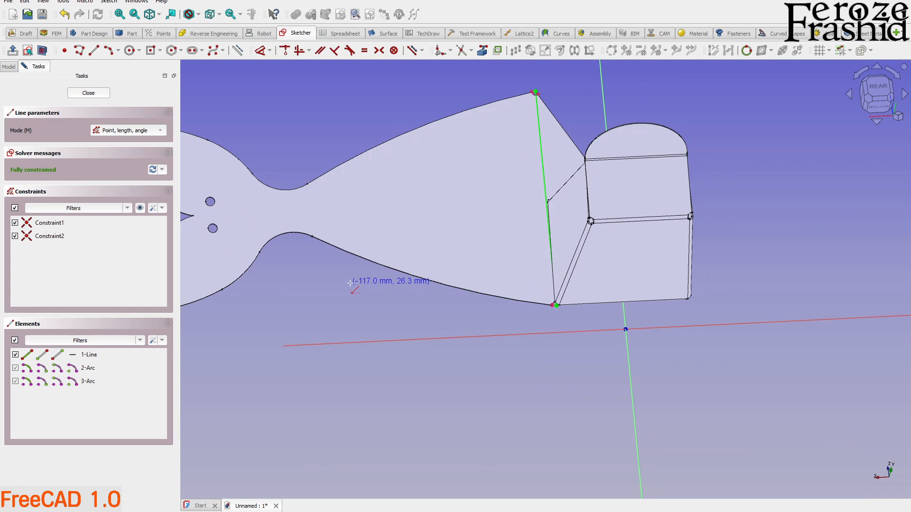
pyautogui.press('Escape')
pyautogui.click(98, 96)
# Fold the curved panel along the new bend line with SheetMetal, using its large inner face as base.
pyautogui.scroll(3, 550, 284)
pyautogui.moveTo(494, 266)
pyautogui.mouseDown(button='middle')
pyautogui.moveTo(563, 303)
pyautogui.moveTo(456, 311)
pyautogui.moveTo(559, 327)
pyautogui.mouseUp(button='middle')
pyautogui.scroll(-3, 550, 330)
pyautogui.click(592, 291)
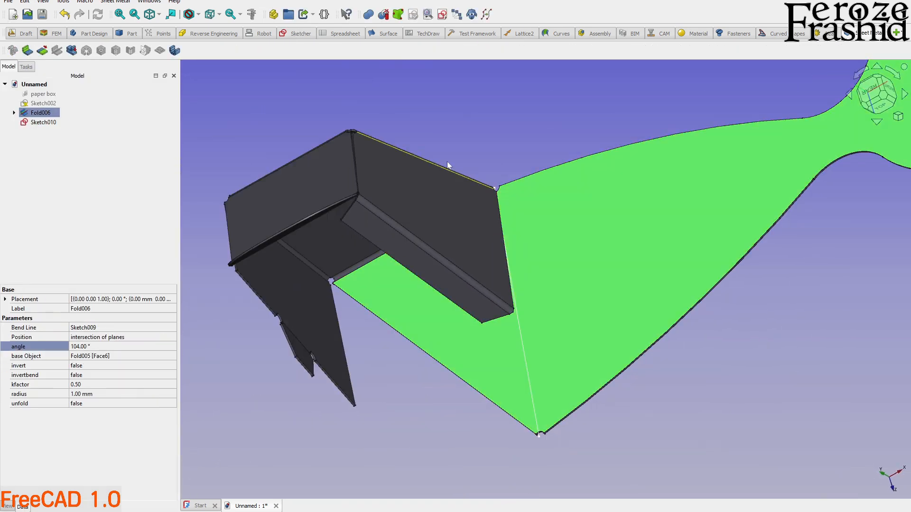
pyautogui.scroll(5, 570, 427)
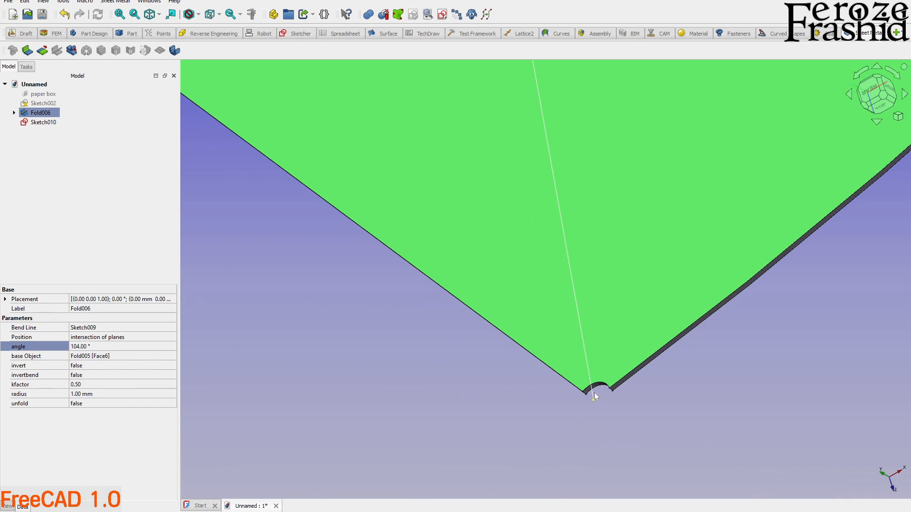
pyautogui.scroll(2, 595, 396)
pyautogui.keyDown('ctrl'); pyautogui.click(592, 397); pyautogui.keyUp('ctrl')
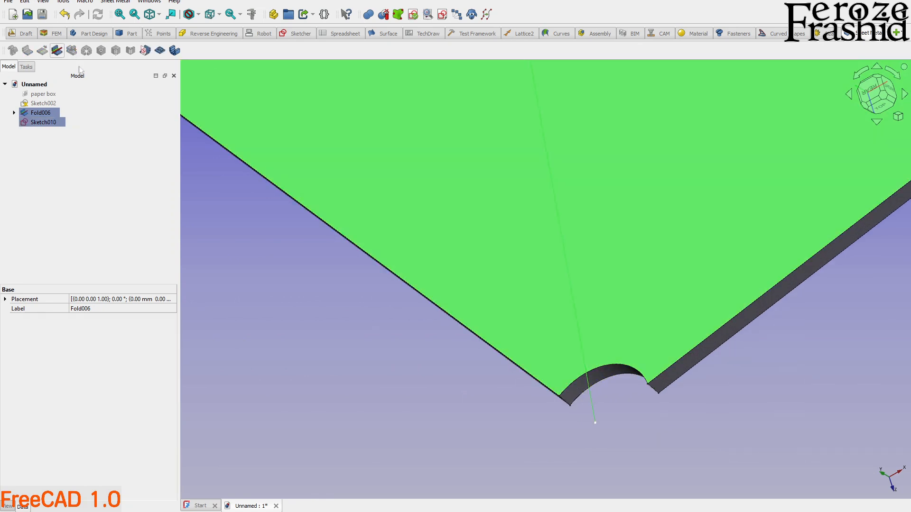
pyautogui.scroll(-5, 579, 382)
pyautogui.scroll(-6, 477, 391)
pyautogui.moveTo(430, 343); pyautogui.dragTo(474, 386, button='middle')
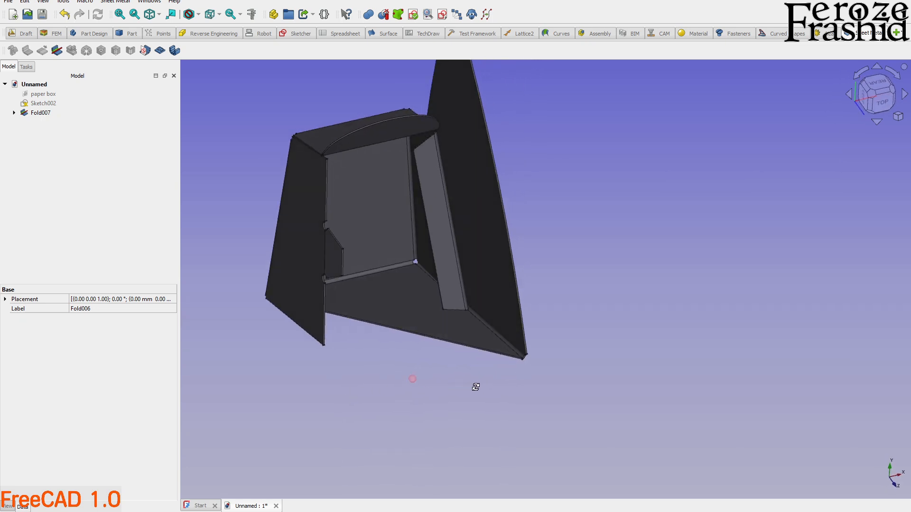
# Set the bend angle of the curved panel's newest fold to 100°.
pyautogui.click(451, 274)
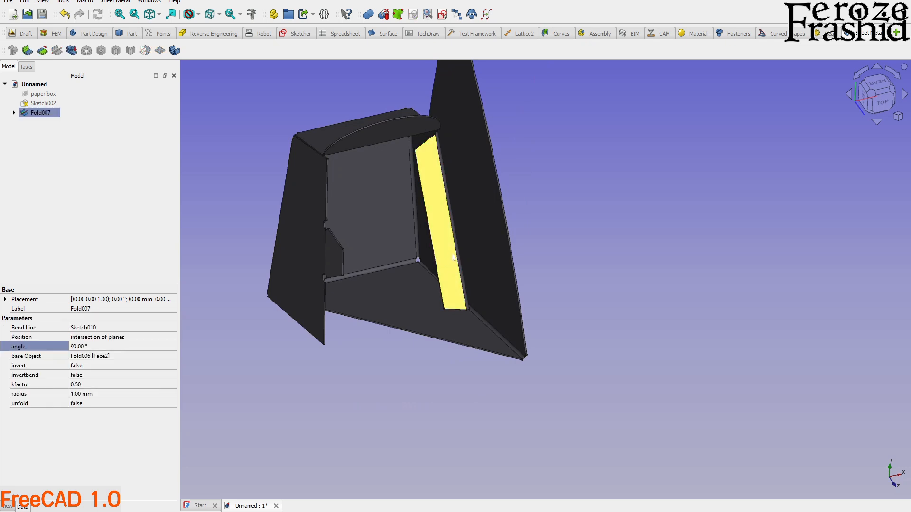
pyautogui.moveTo(339, 260); pyautogui.dragTo(186, 330, button='middle')
pyautogui.click(95, 347)
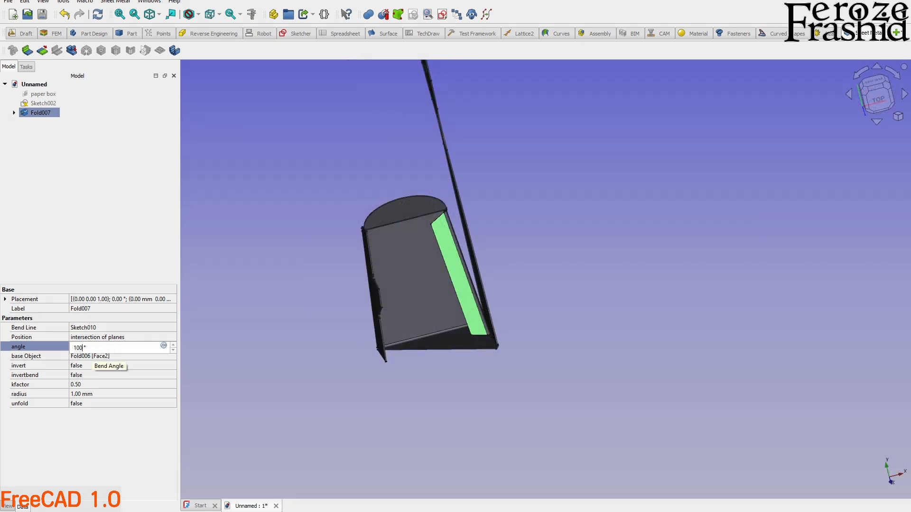
pyautogui.press('Return')
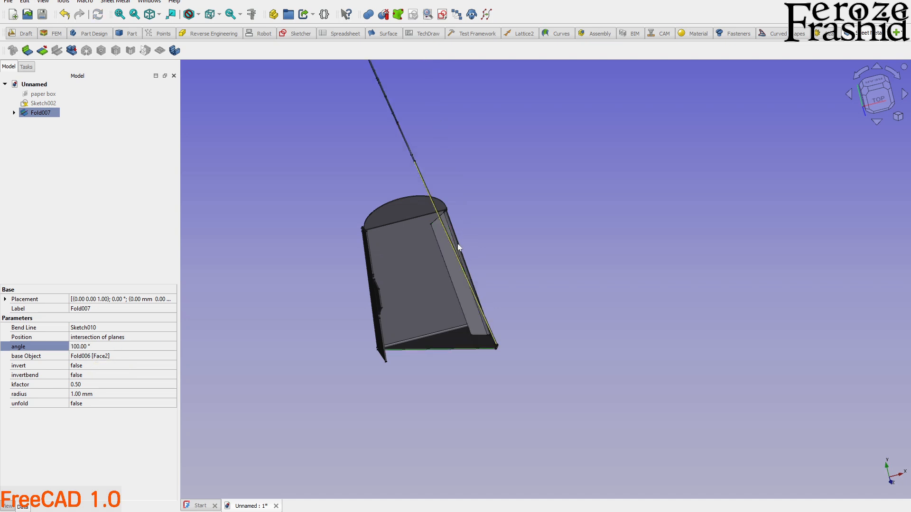
# Set the bend angle of the curved panel's newest fold to 95°.
pyautogui.click(115, 347)
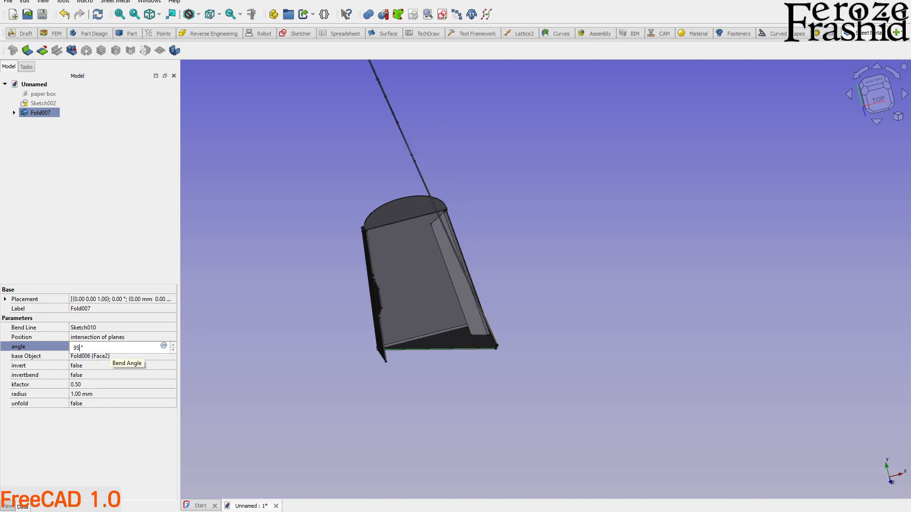
pyautogui.write('95')
pyautogui.press('Return')
pyautogui.scroll(5, 463, 244)
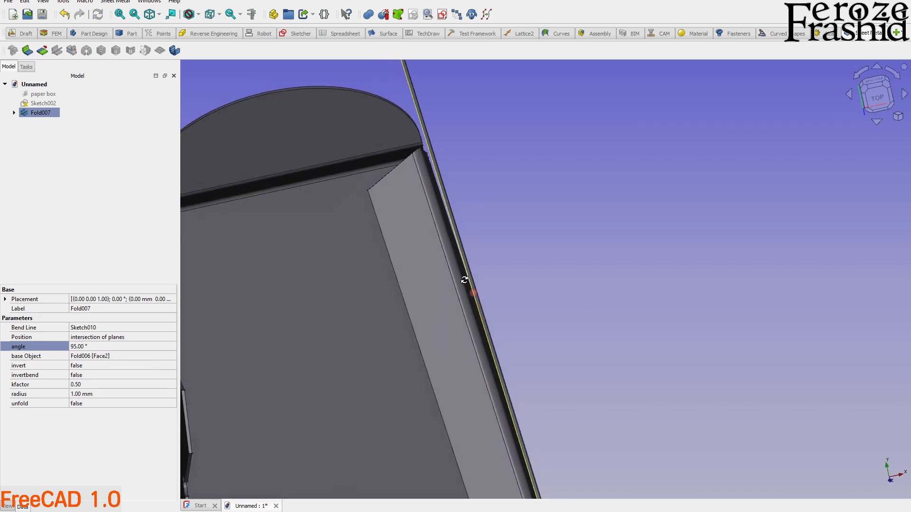
# Check the panel's fit against the side wall from the top view and set the newest fold's angle to 96°.
pyautogui.moveTo(464, 278); pyautogui.dragTo(465, 278, button='middle')
pyautogui.click(877, 97)
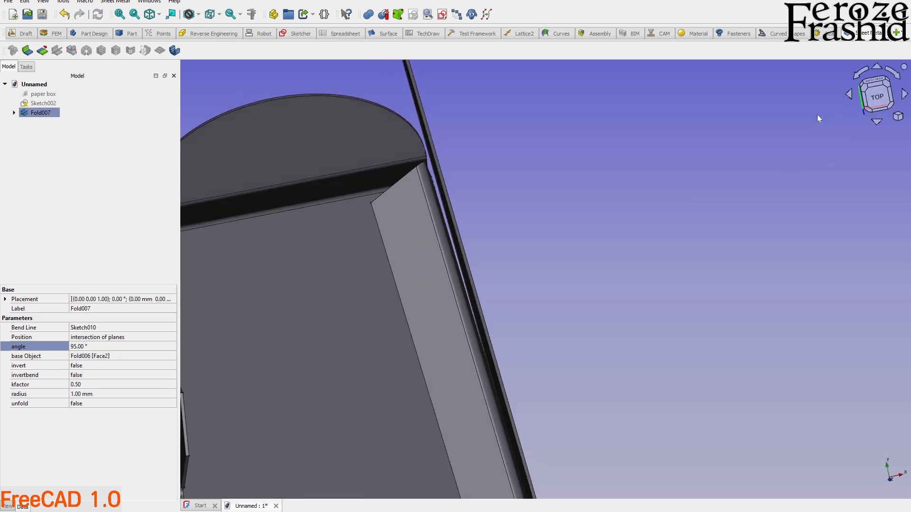
pyautogui.scroll(-3, 541, 190)
pyautogui.scroll(3, 517, 228)
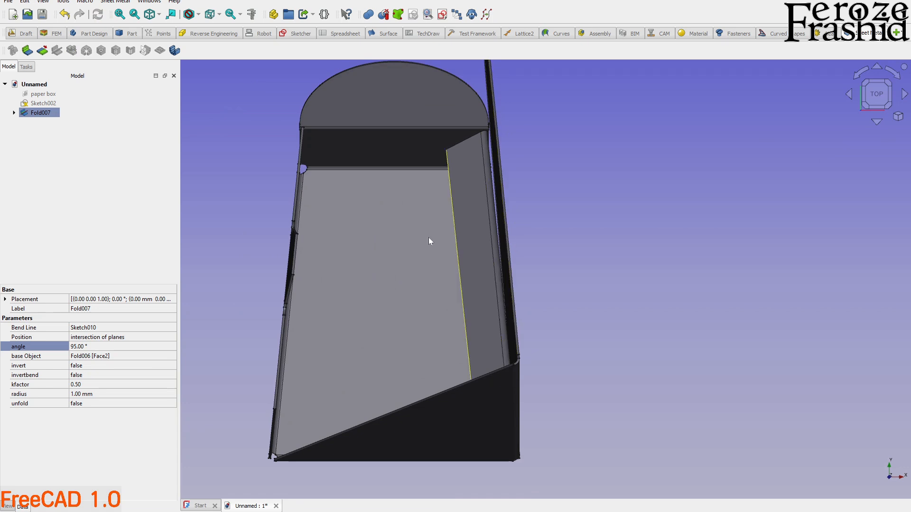
pyautogui.click(90, 347)
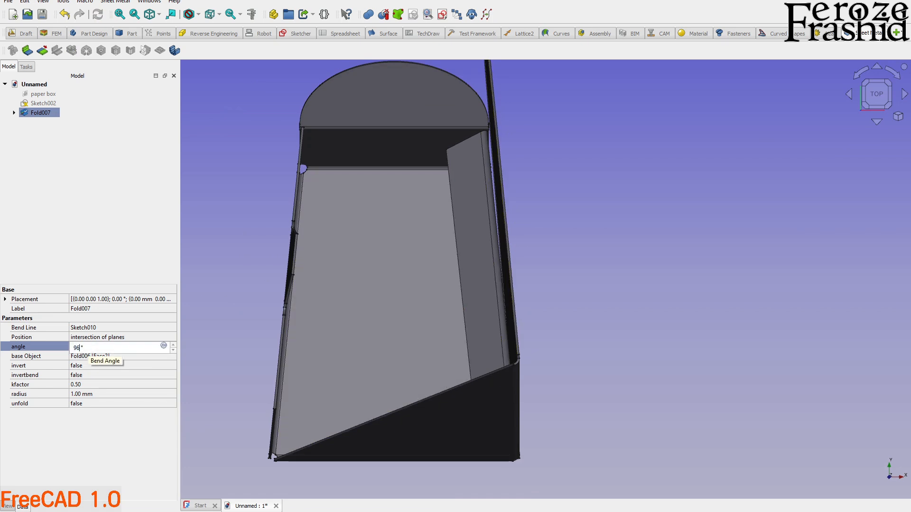
pyautogui.press('Return')
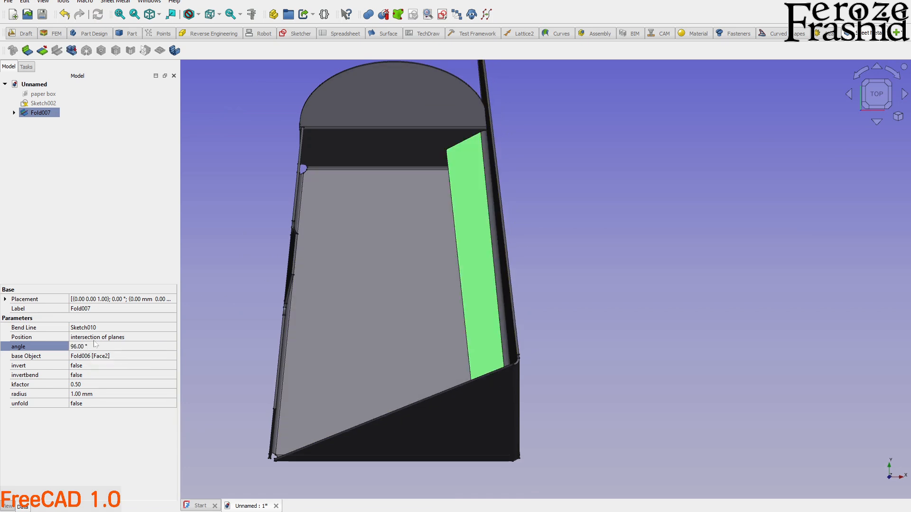
# Set the bend angle of the curved panel's newest fold to 95.5°.
pyautogui.moveTo(360, 241); pyautogui.dragTo(626, 422, button='middle')
pyautogui.scroll(5, 463, 168)
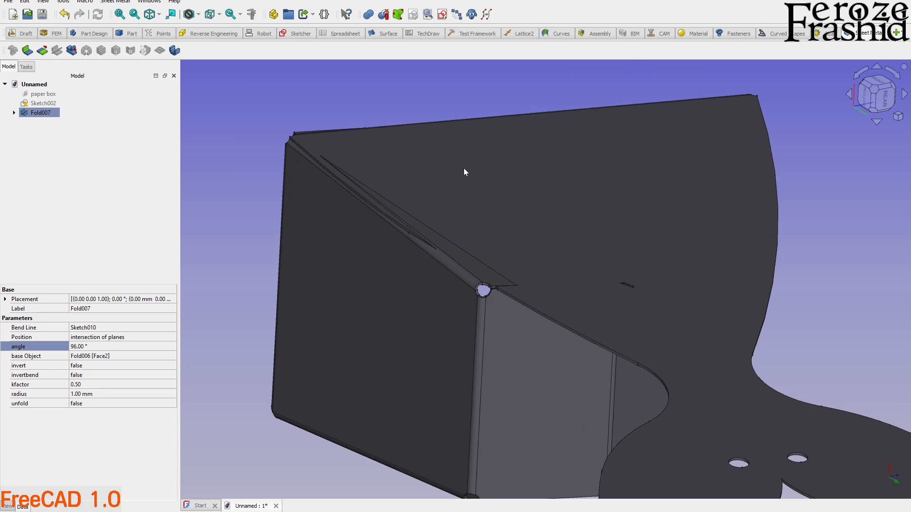
pyautogui.click(90, 348)
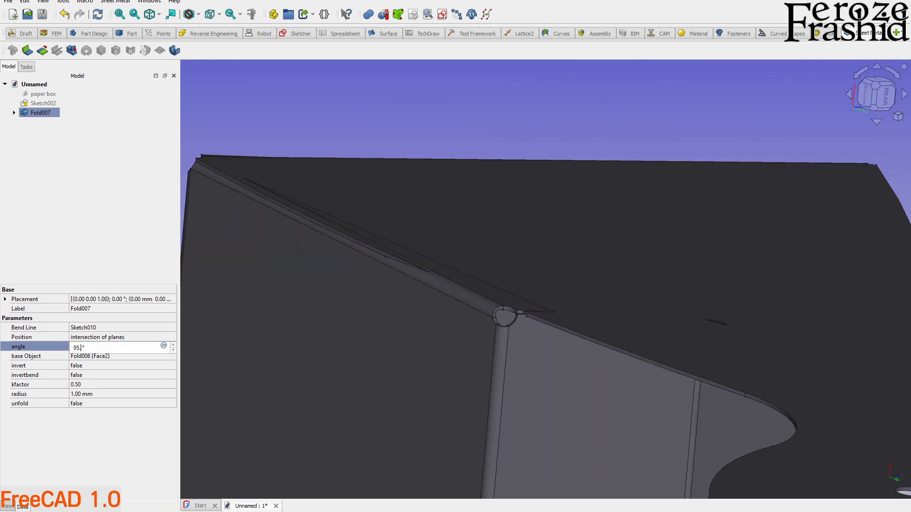
pyautogui.press('Return')
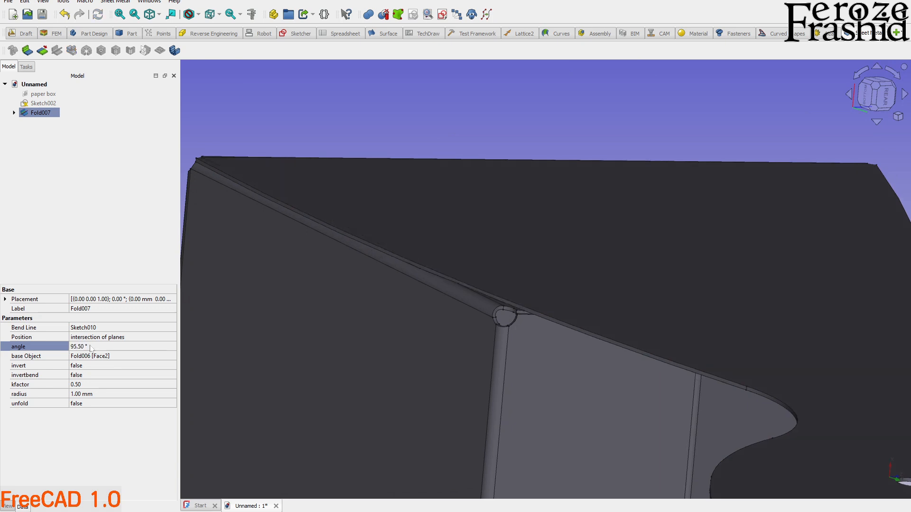
# Examine the curved panel's fit against the box walls close up, from the top and from the side.
pyautogui.moveTo(347, 298); pyautogui.dragTo(335, 252, button='middle')
pyautogui.scroll(8, 517, 299)
pyautogui.moveTo(476, 294); pyautogui.dragTo(386, 258, button='middle')
pyautogui.scroll(-10, 400, 234)
pyautogui.scroll(3, 440, 292)
pyautogui.scroll(5, 445, 275)
pyautogui.scroll(-3, 456, 326)
pyautogui.moveTo(492, 339); pyautogui.dragTo(447, 336, button='middle')
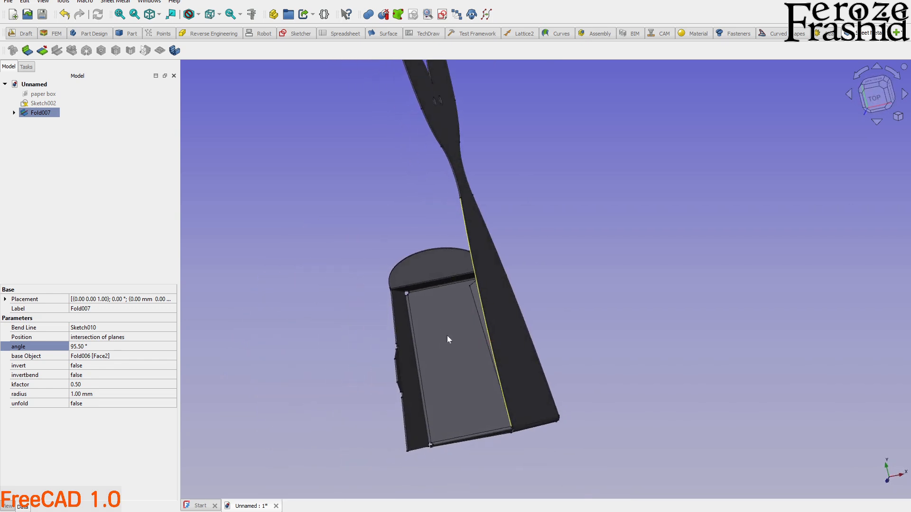
pyautogui.moveTo(449, 223); pyautogui.dragTo(475, 265, button='middle')
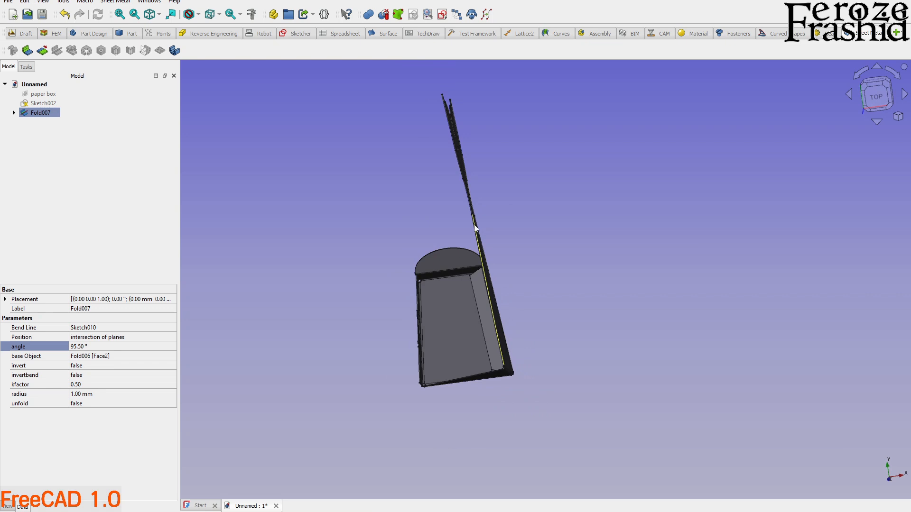
pyautogui.moveTo(465, 181); pyautogui.dragTo(702, 346, button='middle')
pyautogui.scroll(3, 493, 256)
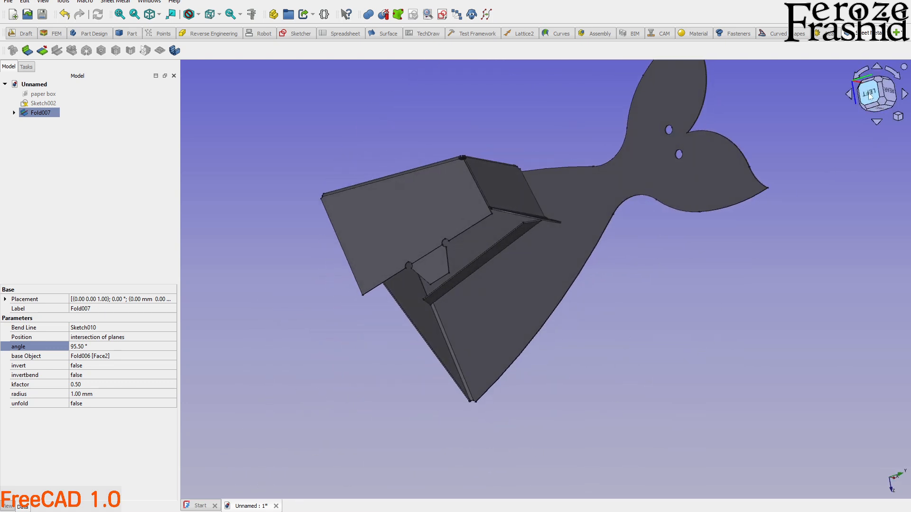
pyautogui.moveTo(641, 312); pyautogui.dragTo(617, 282, button='middle')
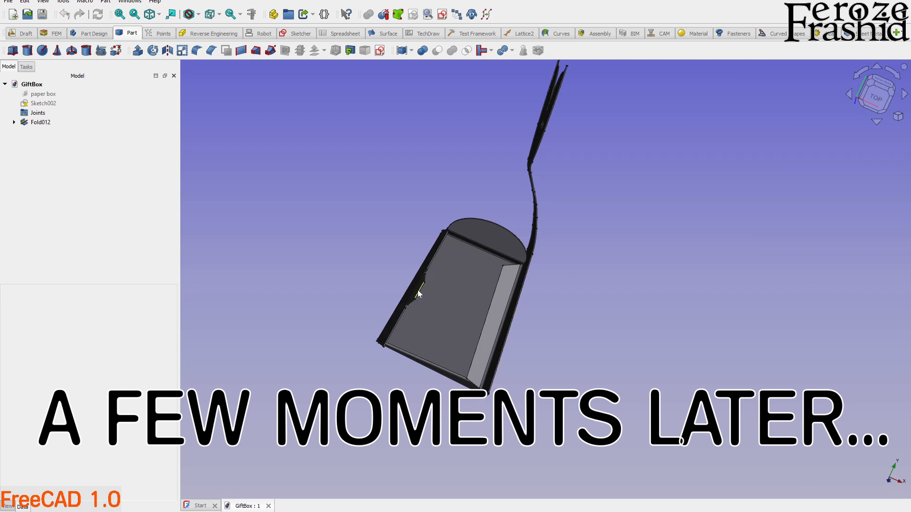
# Examine the folded tail of the gift box from several angles and from the top.
pyautogui.scroll(-2, 325, 326)
pyautogui.moveTo(438, 233); pyautogui.dragTo(474, 262, button='middle')
pyautogui.scroll(6, 501, 275)
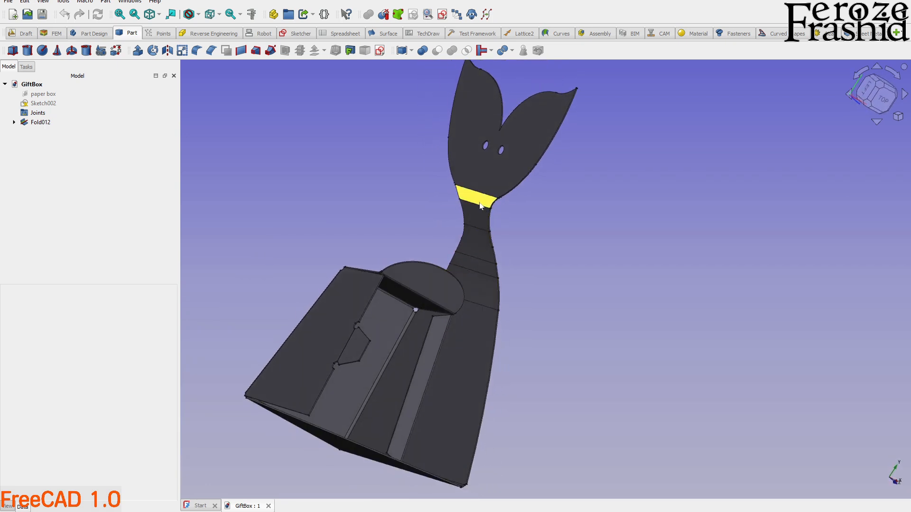
pyautogui.scroll(2, 480, 205)
pyautogui.click(14, 122)
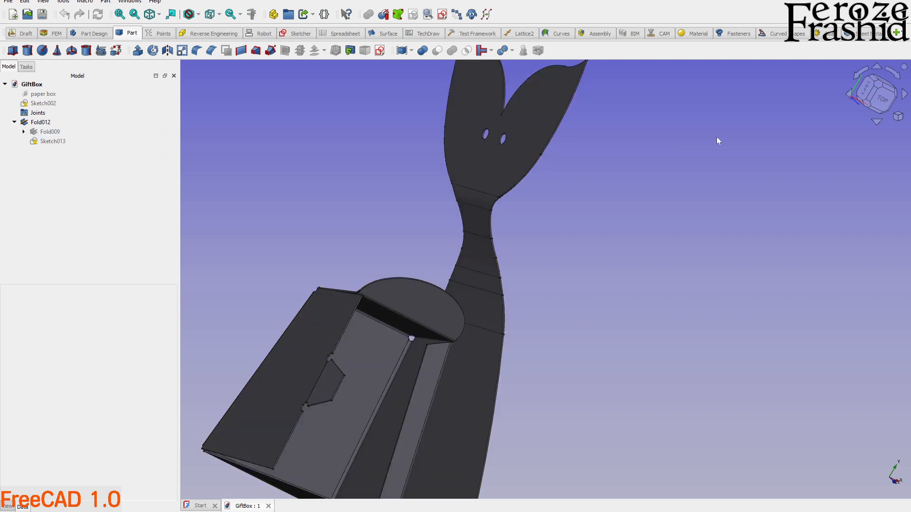
pyautogui.click(879, 97)
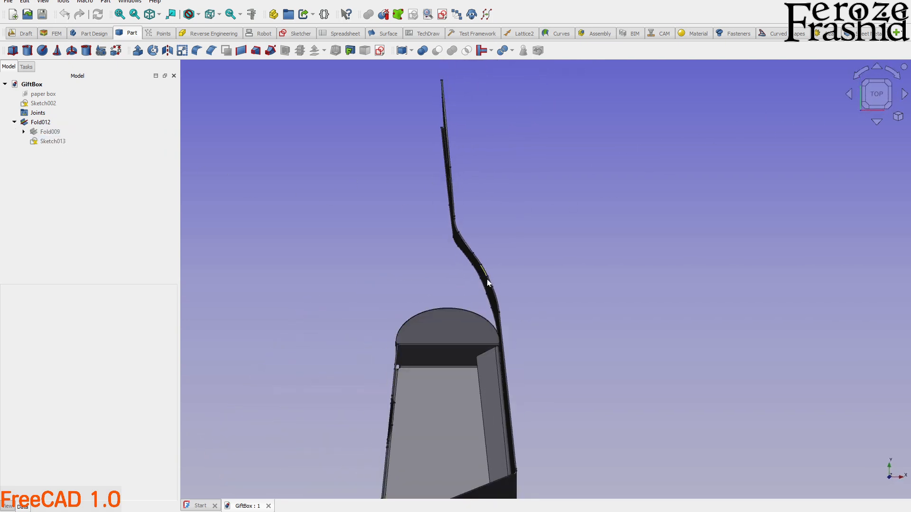
pyautogui.scroll(2, 486, 282)
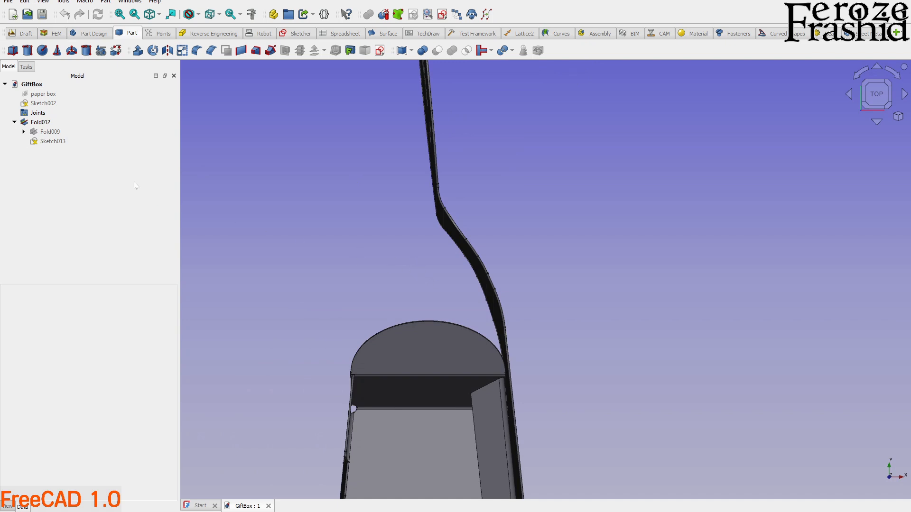
# Try a bend radius of 1 mm on the tail's 15° fold, Fold008.
pyautogui.click(37, 123)
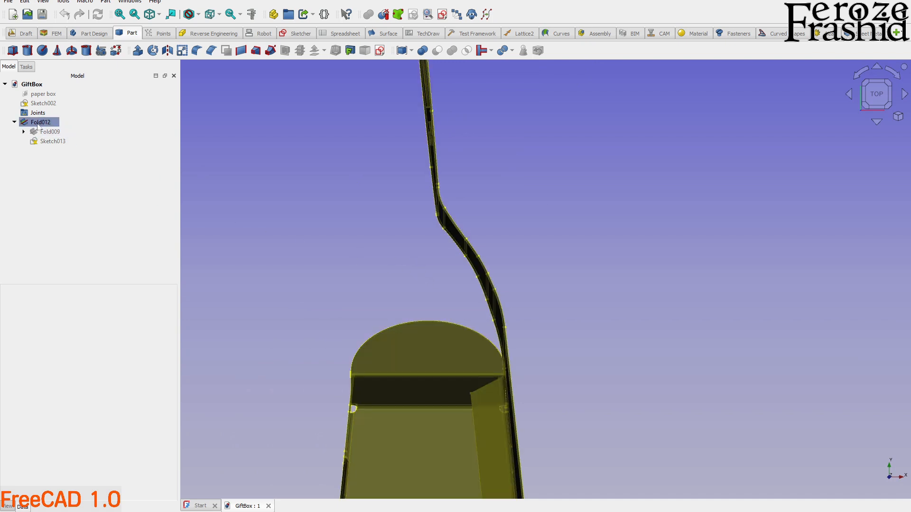
pyautogui.click(24, 132)
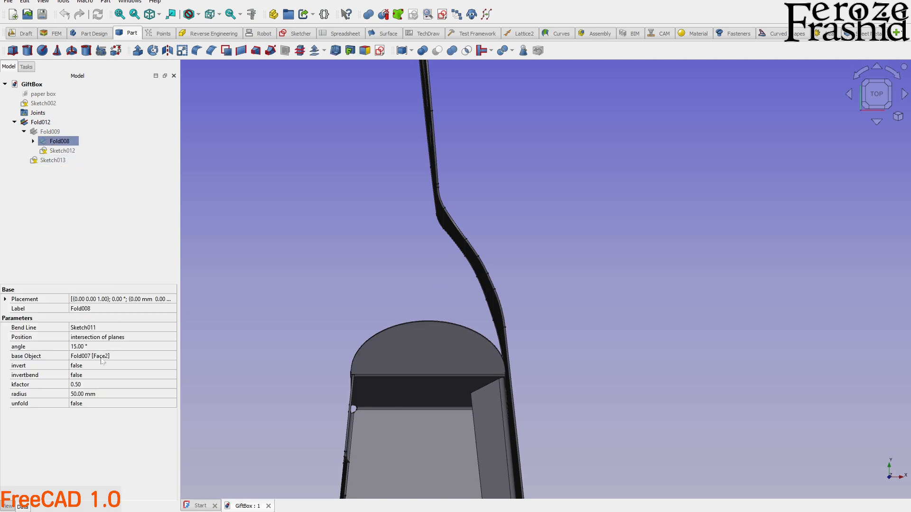
pyautogui.click(86, 398)
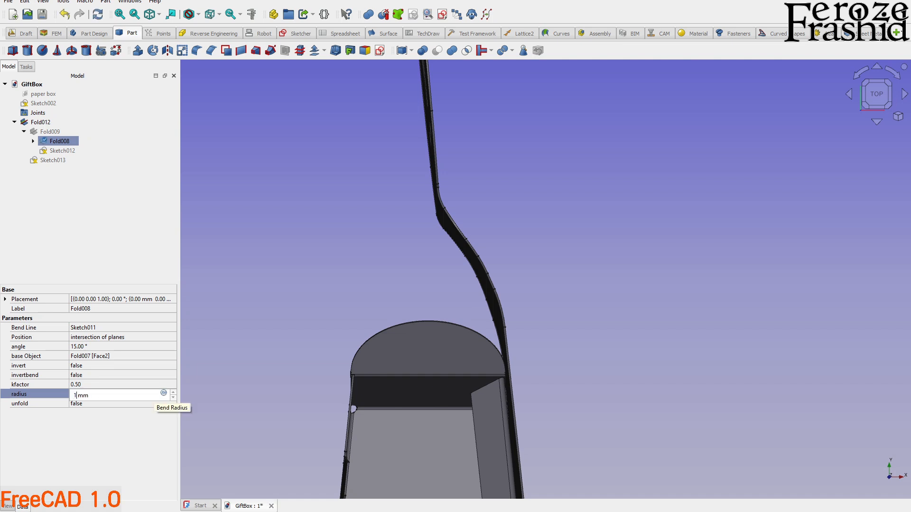
pyautogui.write('1')
pyautogui.press('Return')
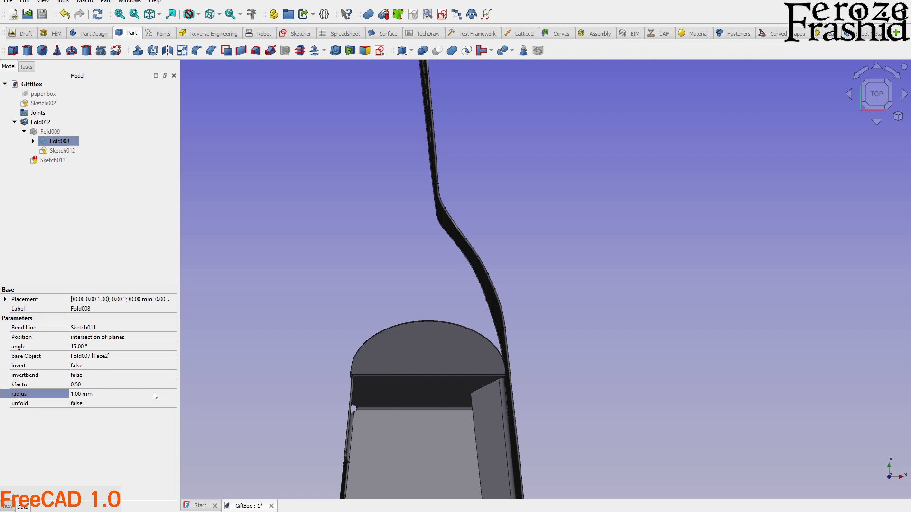
# Restore the bend radius of Fold008 to 50 mm.
pyautogui.click(96, 394)
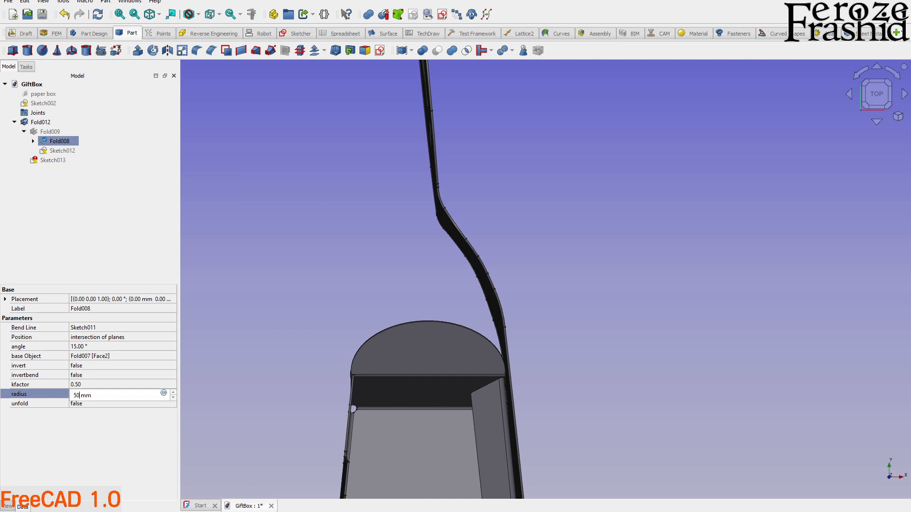
pyautogui.press('Return')
pyautogui.click(80, 211)
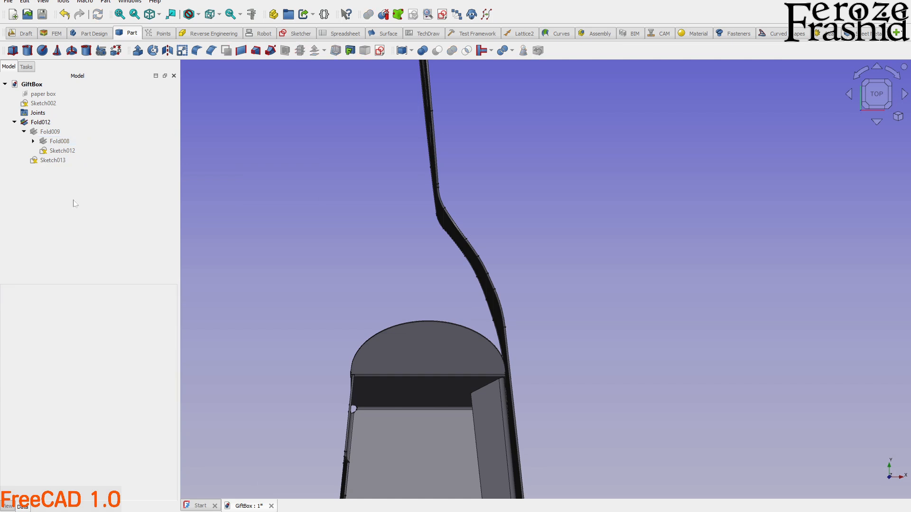
# Try a bend radius of 1 mm on the -30° fold, Fold012, and inspect the sharper bend.
pyautogui.click(41, 125)
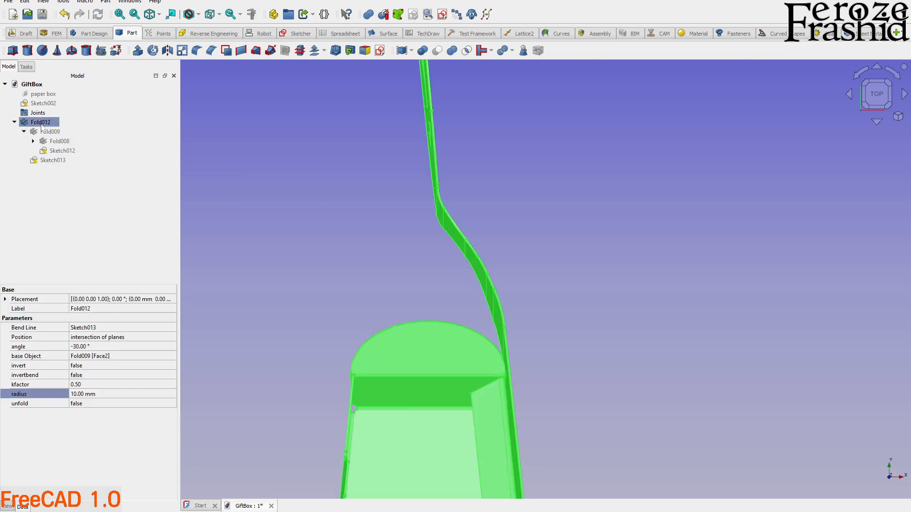
pyautogui.click(80, 394)
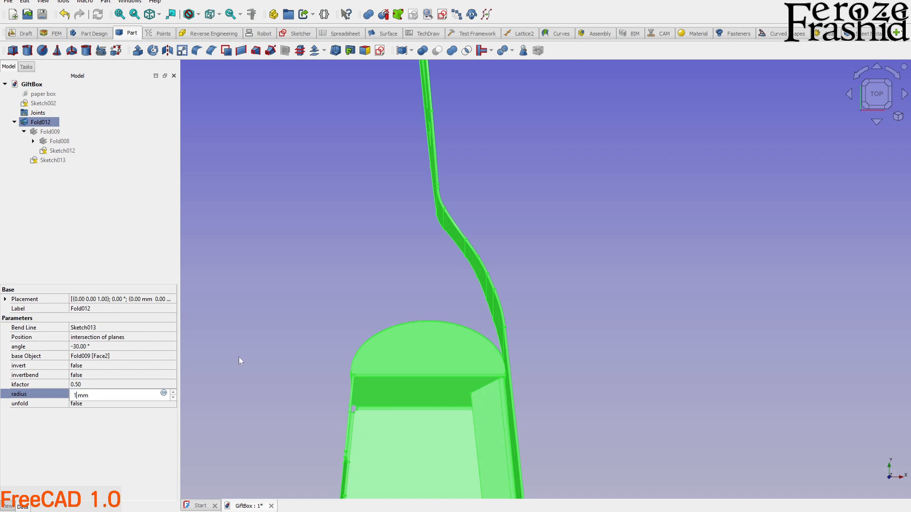
pyautogui.press('Return')
pyautogui.scroll(1, 463, 218)
pyautogui.moveTo(463, 218); pyautogui.dragTo(466, 157, button='middle')
pyautogui.click(480, 220)
pyautogui.scroll(2, 442, 205)
pyautogui.moveTo(468, 228); pyautogui.dragTo(408, 219, button='middle')
pyautogui.moveTo(520, 200); pyautogui.dragTo(511, 218, button='middle')
pyautogui.moveTo(516, 219); pyautogui.dragTo(517, 222, button='middle')
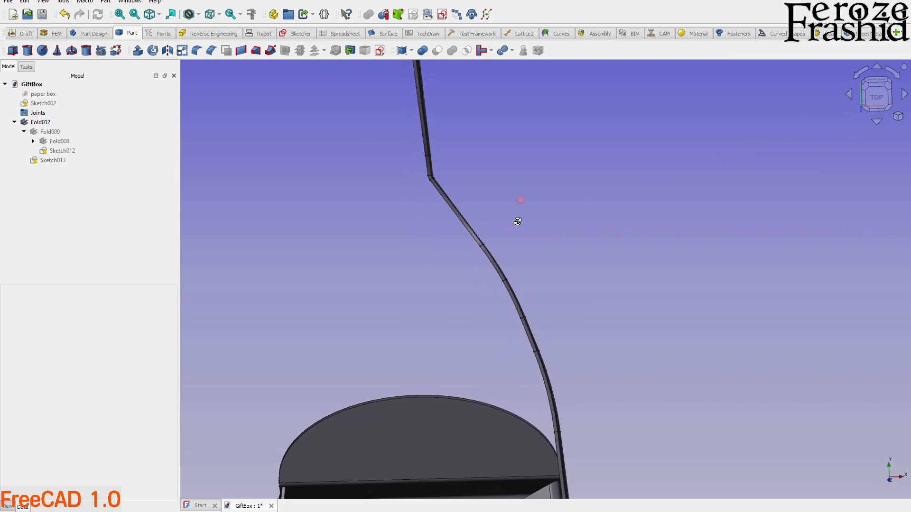
# Restore the bend radius of Fold012 to 10 mm and view the tail.
pyautogui.click(47, 123)
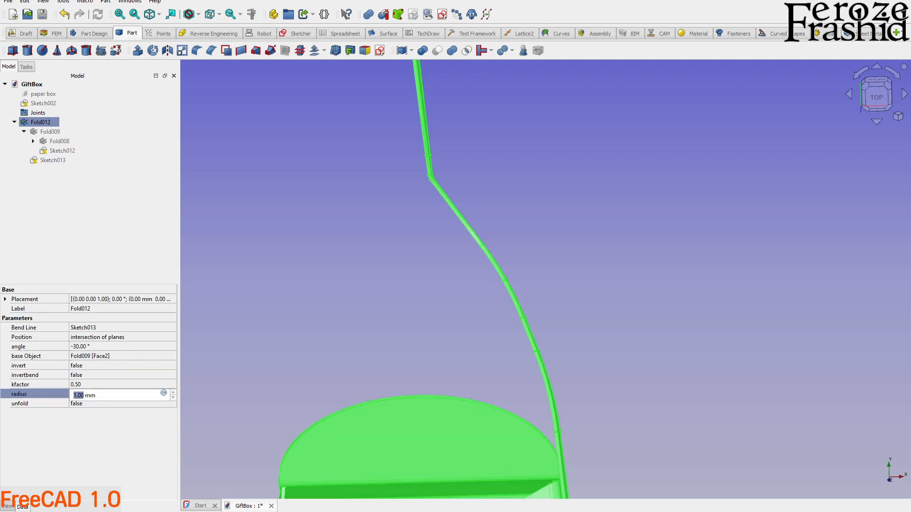
pyautogui.press('Return')
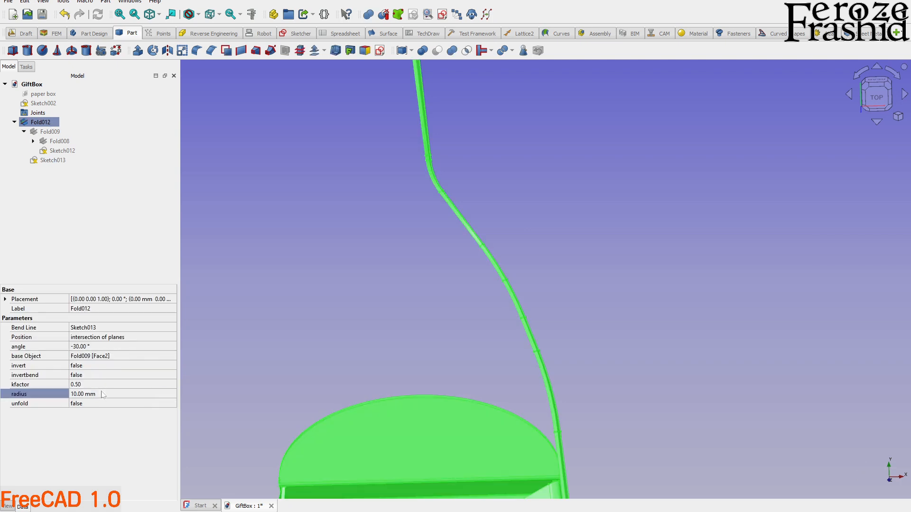
pyautogui.moveTo(339, 247); pyautogui.dragTo(525, 248, button='middle')
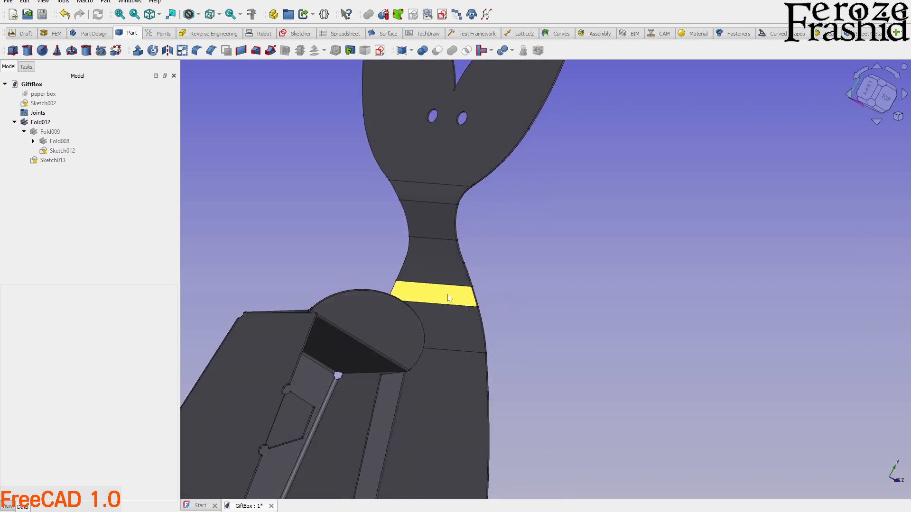
# Clone the complete folded box, Fold012.
pyautogui.moveTo(450, 301); pyautogui.dragTo(471, 368, button='middle')
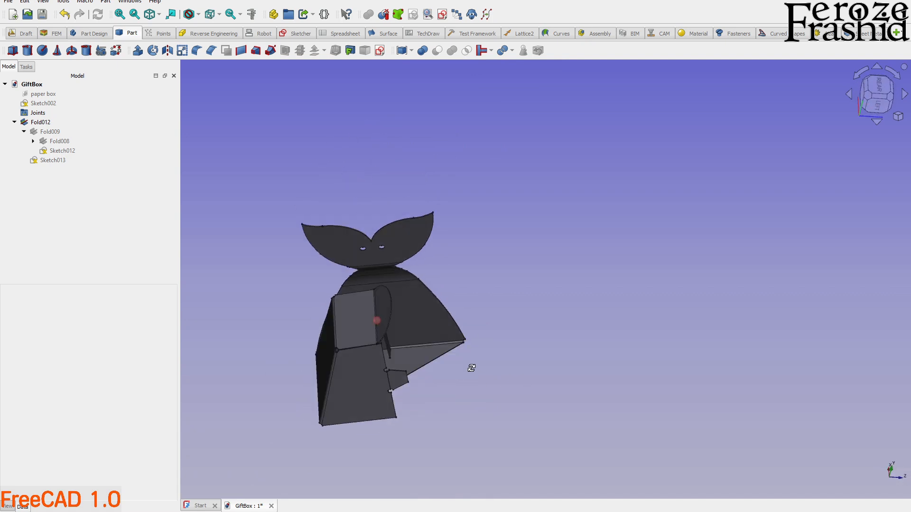
pyautogui.click(366, 326)
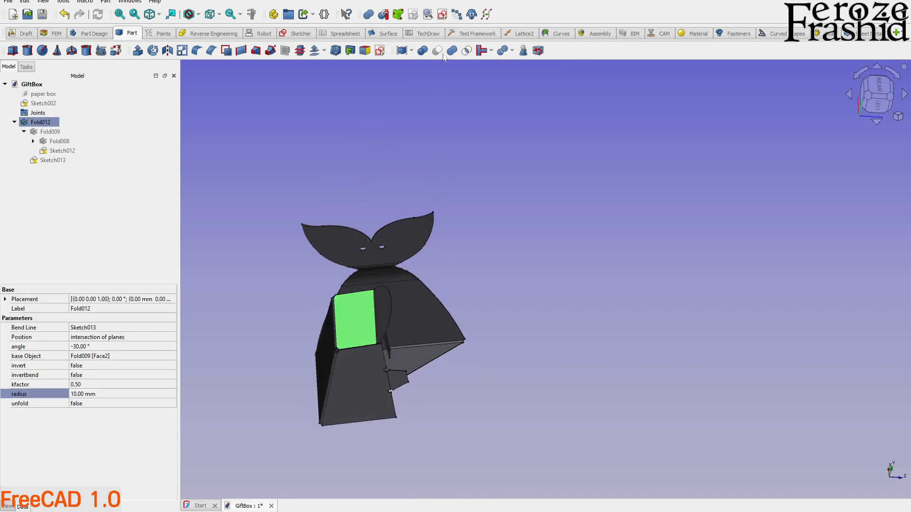
pyautogui.click(472, 14)
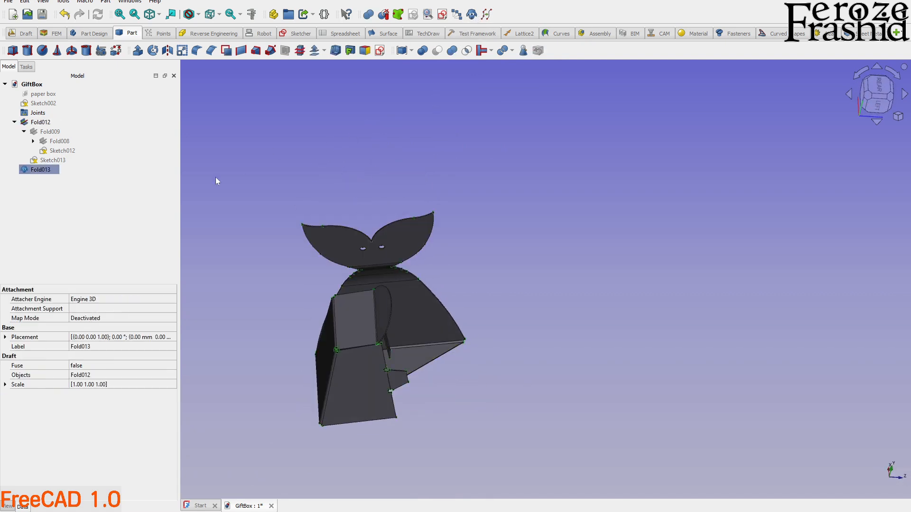
pyautogui.rightClick(47, 173)
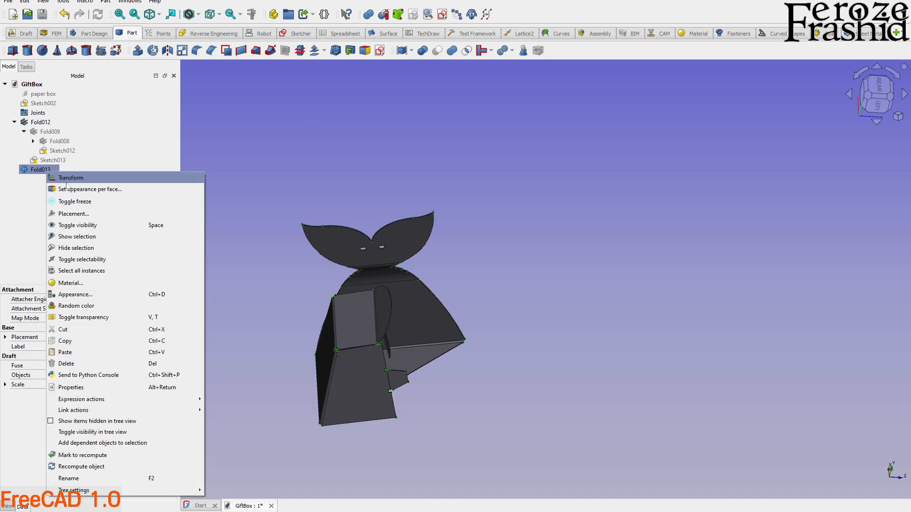
pyautogui.click(66, 177)
pyautogui.moveTo(429, 409)
pyautogui.mouseDown(button='middle')
pyautogui.moveTo(414, 429)
pyautogui.moveTo(405, 418)
pyautogui.moveTo(419, 346)
pyautogui.moveTo(436, 353)
pyautogui.mouseUp(button='middle')
pyautogui.click(872, 104)
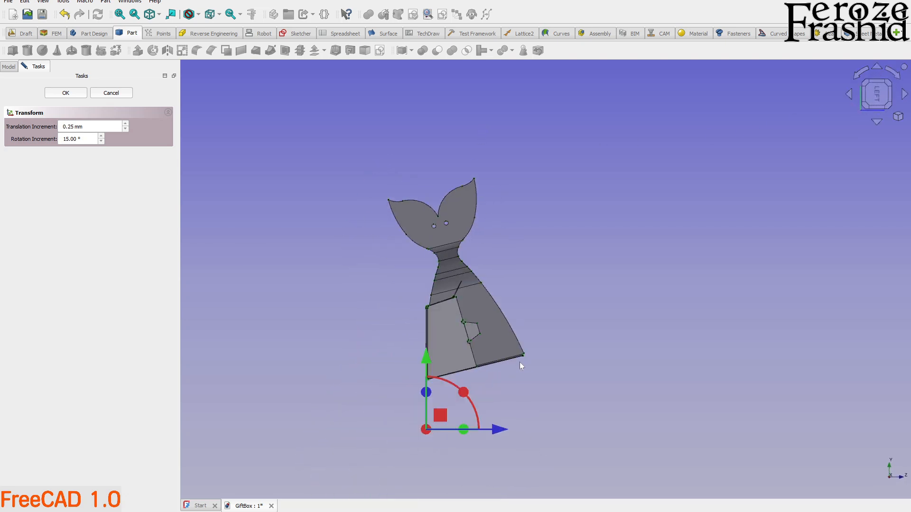
pyautogui.scroll(1, 494, 390)
pyautogui.moveTo(433, 435); pyautogui.dragTo(431, 415, button='middle')
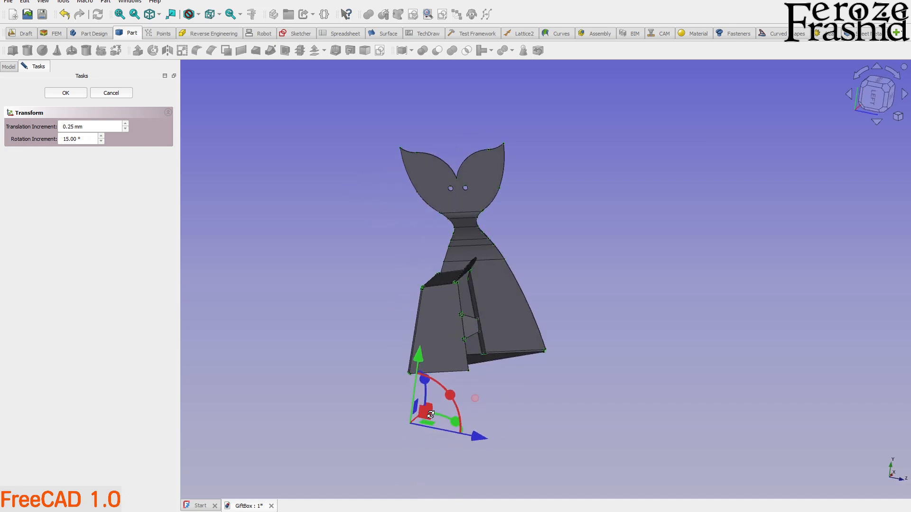
pyautogui.click(111, 93)
# Delete the cloned box and create a new assembly in the document.
pyautogui.click(41, 170)
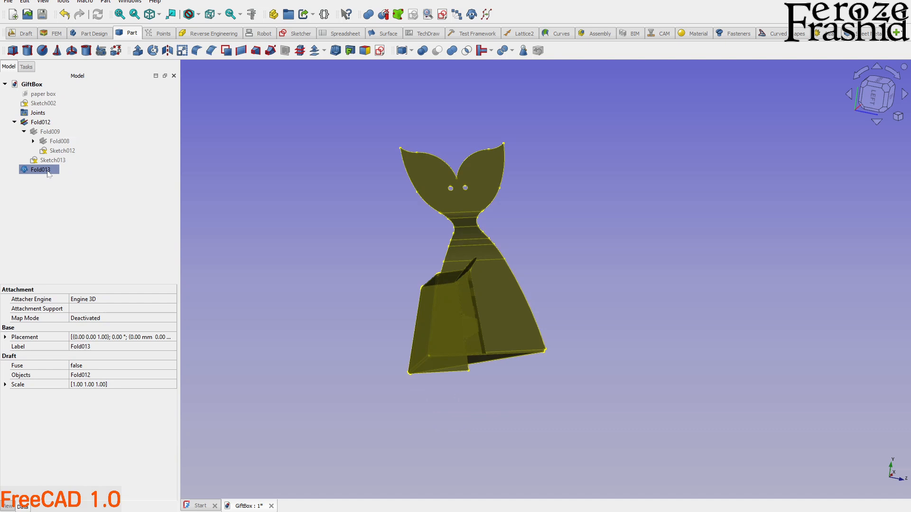
pyautogui.press('Delete')
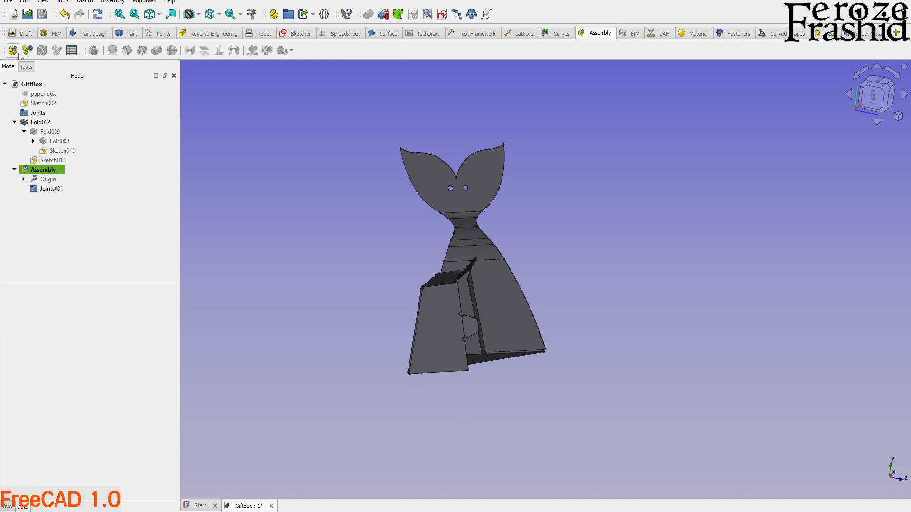
# Hide the original folded box, Fold012.
pyautogui.click(41, 123)
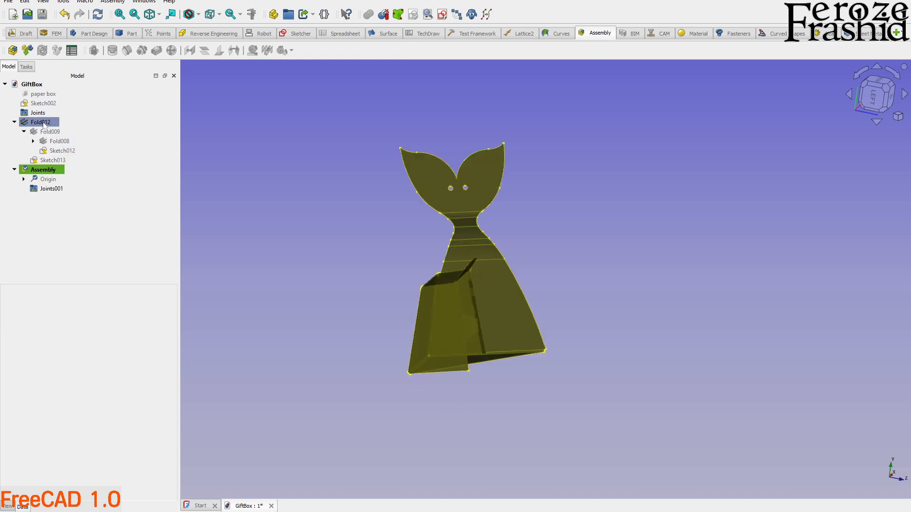
pyautogui.moveTo(43, 123); pyautogui.dragTo(45, 174)
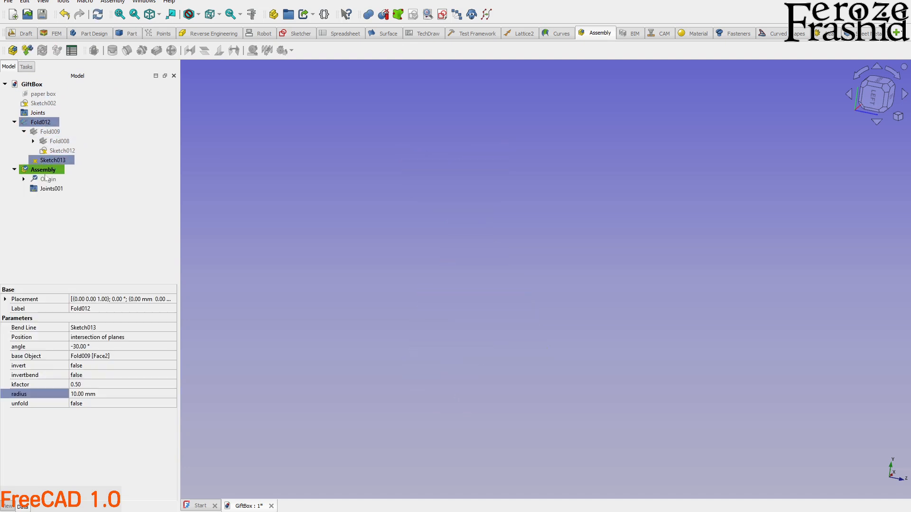
pyautogui.click(45, 243)
# Insert two copies of the folded box Fold012 into the assembly as components.
pyautogui.click(27, 51)
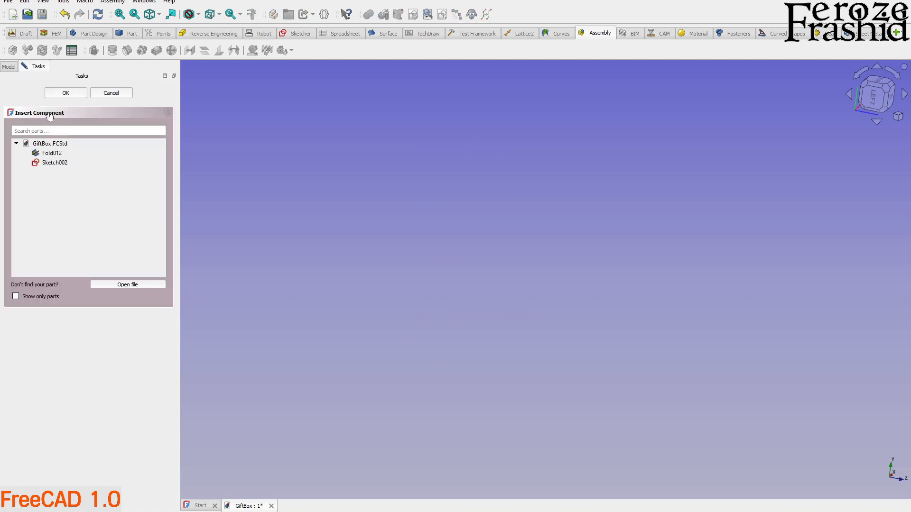
pyautogui.click(57, 153)
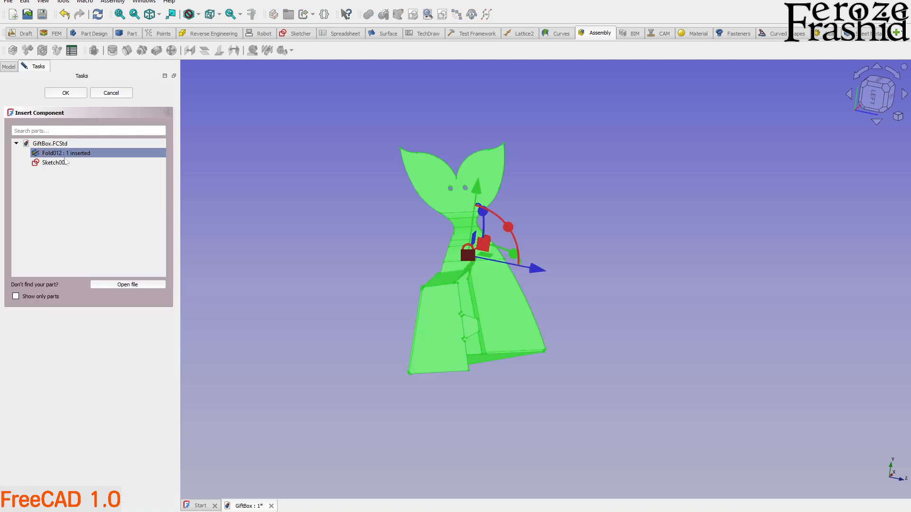
pyautogui.moveTo(586, 253); pyautogui.dragTo(602, 227, button='middle')
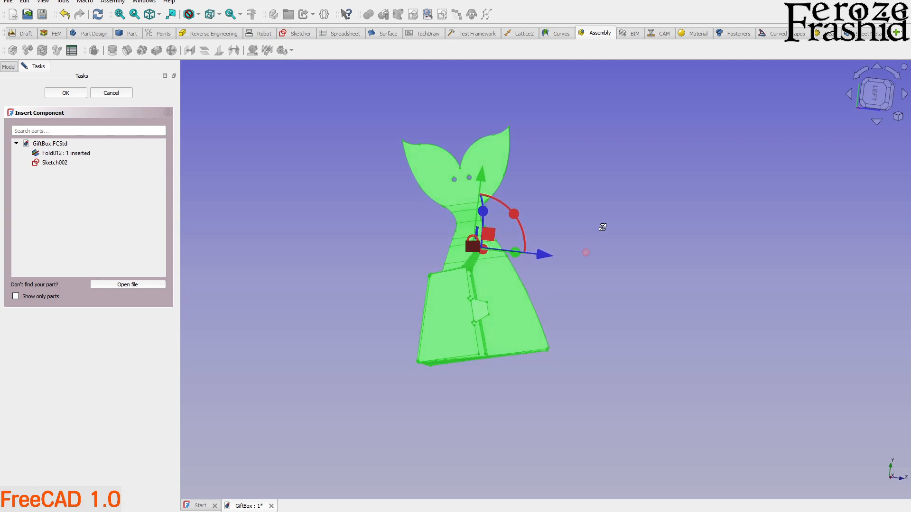
pyautogui.click(60, 156)
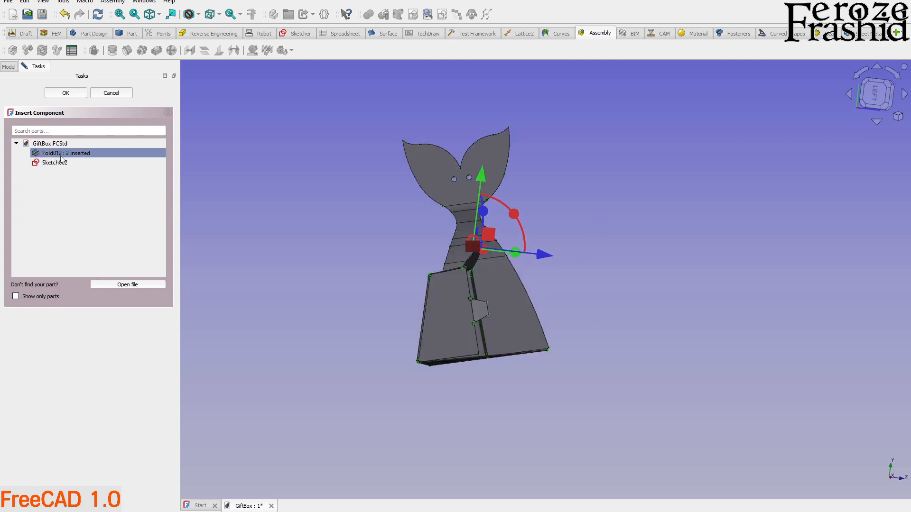
pyautogui.click(66, 93)
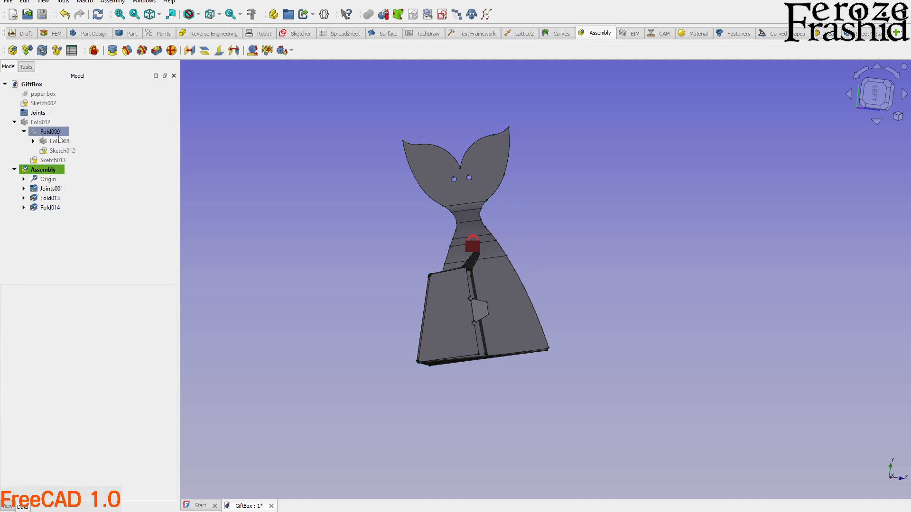
# Move the second box copy, Fold014, sideways so that it stands clear of Fold013.
pyautogui.click(50, 207)
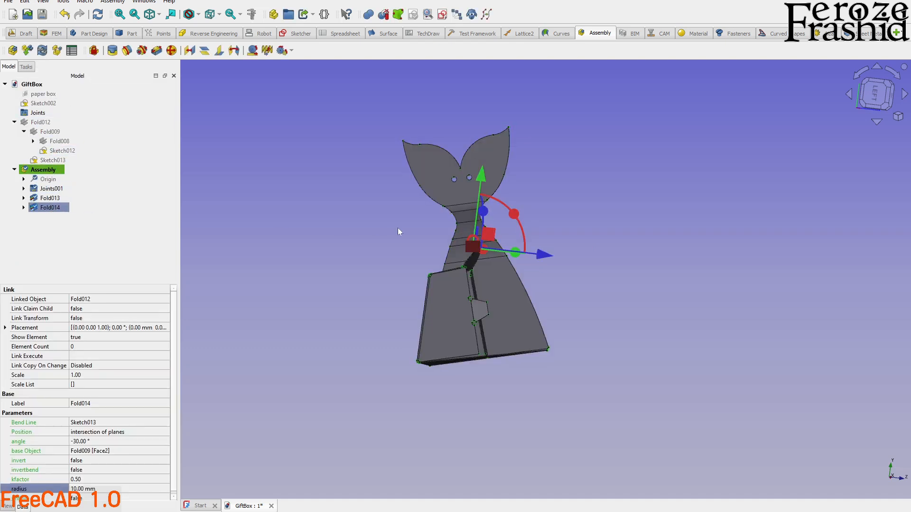
pyautogui.moveTo(470, 235); pyautogui.dragTo(616, 252)
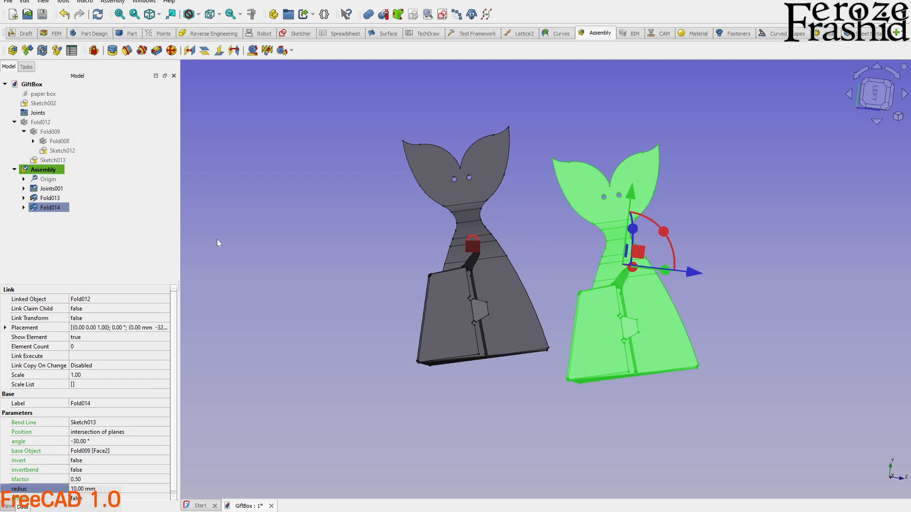
pyautogui.click(257, 244)
# Create a parallel joint between the triangular base faces of Fold013 and Fold014.
pyautogui.moveTo(556, 374); pyautogui.dragTo(539, 325, button='middle')
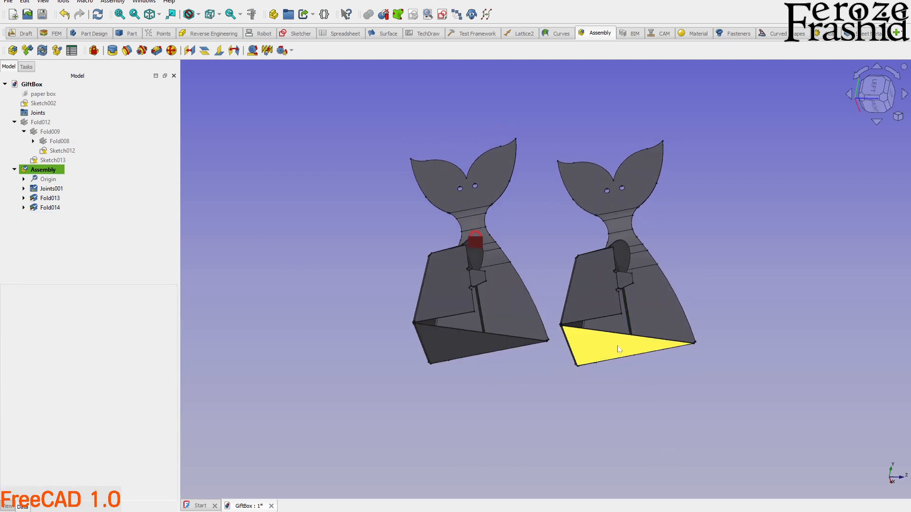
pyautogui.scroll(2, 542, 366)
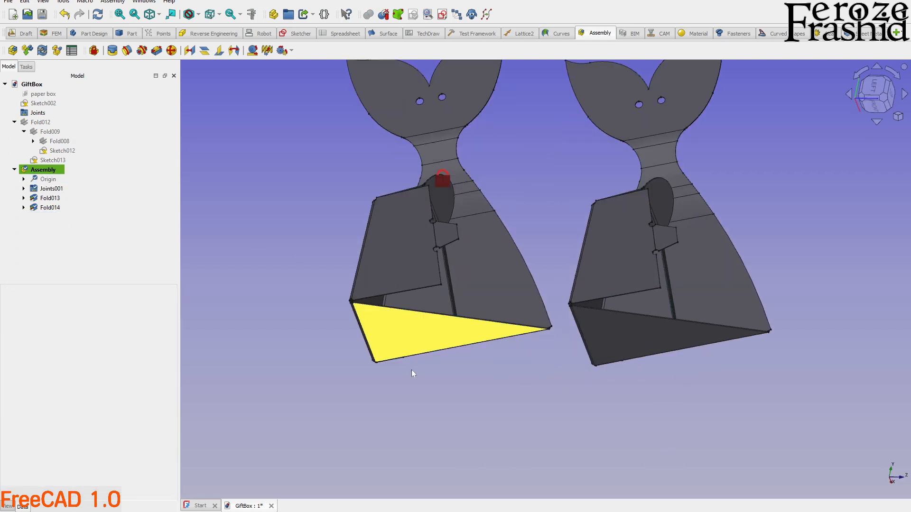
pyautogui.moveTo(442, 388); pyautogui.dragTo(441, 360, button='middle')
pyautogui.click(427, 340)
pyautogui.keyDown('ctrl'); pyautogui.click(617, 340); pyautogui.keyUp('ctrl')
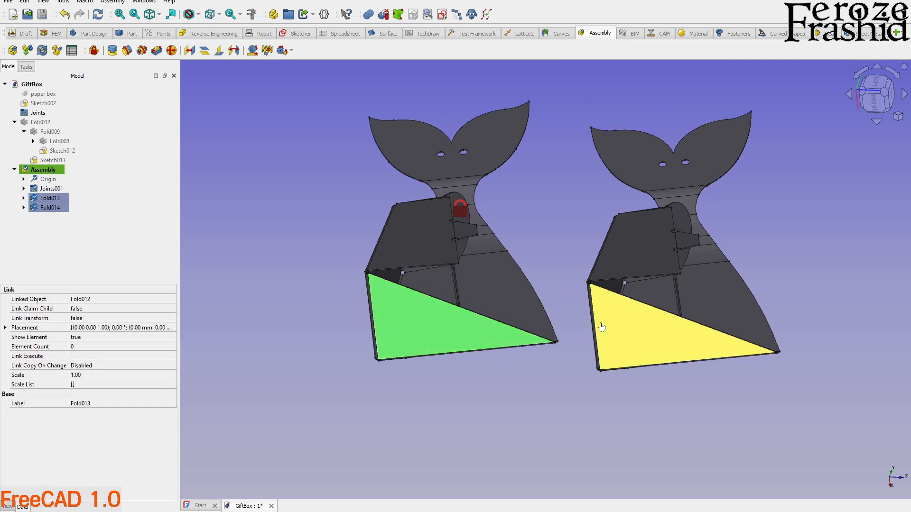
pyautogui.click(204, 56)
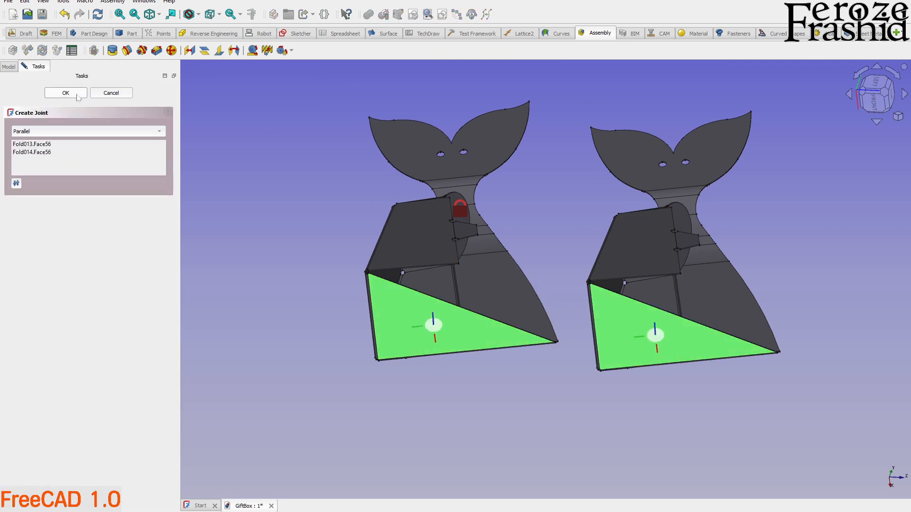
pyautogui.click(79, 97)
# Reposition Fold014 freehand so that it sits slightly above and beside the grounded copy, Fold013.
pyautogui.moveTo(334, 236); pyautogui.dragTo(392, 309, button='middle')
pyautogui.click(54, 212)
pyautogui.scroll(-2, 394, 314)
pyautogui.moveTo(457, 162); pyautogui.dragTo(576, 141)
pyautogui.click(282, 173)
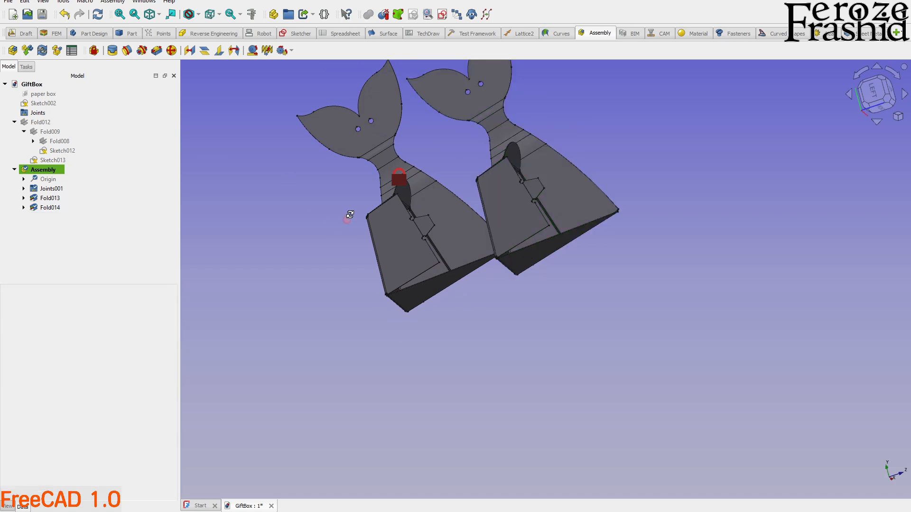
pyautogui.moveTo(350, 214); pyautogui.dragTo(445, 230, button='middle')
pyautogui.moveTo(512, 311); pyautogui.dragTo(478, 277)
pyautogui.moveTo(526, 267); pyautogui.dragTo(527, 310, button='middle')
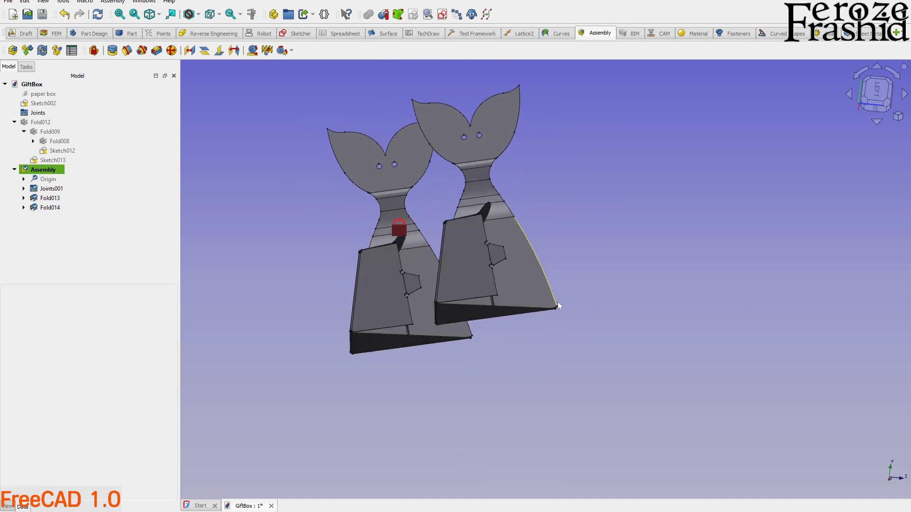
pyautogui.moveTo(559, 315); pyautogui.dragTo(547, 320)
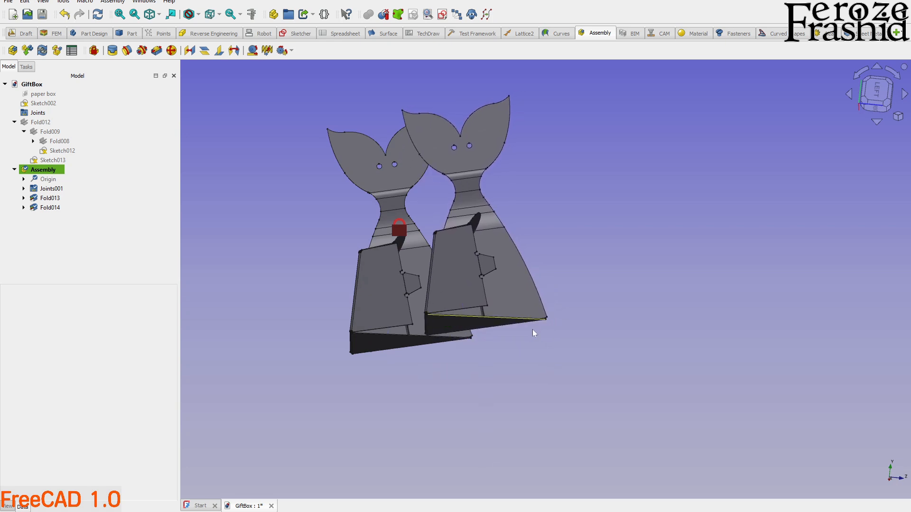
pyautogui.scroll(2, 515, 332)
pyautogui.scroll(-3, 568, 308)
pyautogui.scroll(4, 498, 315)
pyautogui.moveTo(476, 308); pyautogui.dragTo(495, 343, button='middle')
pyautogui.scroll(-3, 495, 343)
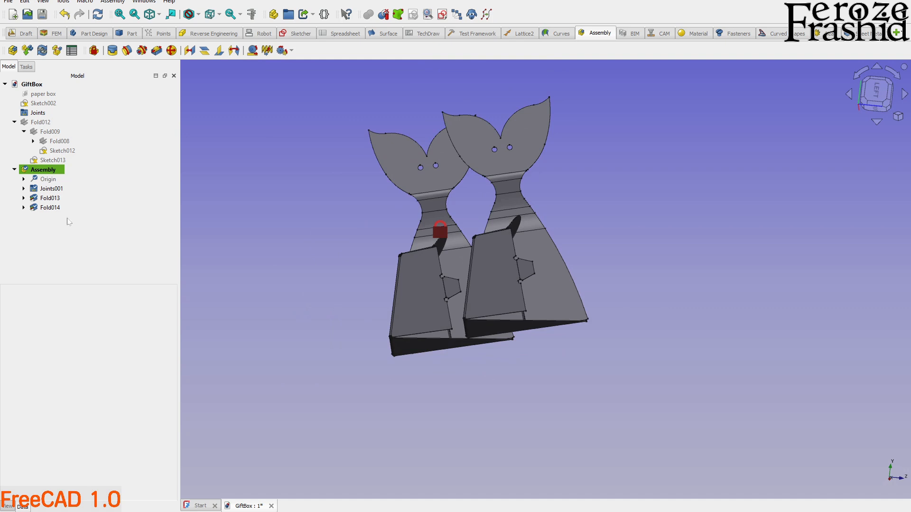
# Rotate Fold014 about 202.5° around its Y axis and shift it toward Fold013.
pyautogui.click(57, 210)
pyautogui.moveTo(600, 268); pyautogui.dragTo(612, 328, button='middle')
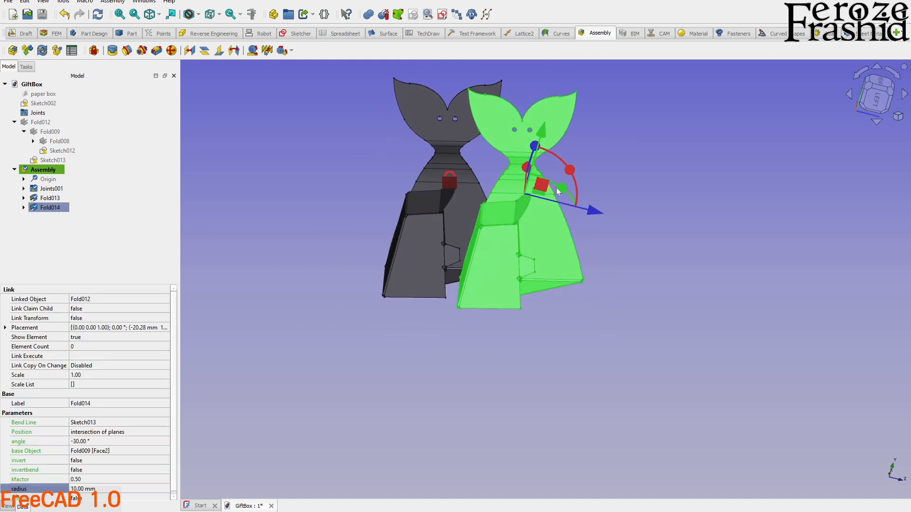
pyautogui.moveTo(559, 186); pyautogui.dragTo(469, 238)
pyautogui.moveTo(561, 258)
pyautogui.mouseDown(button='middle')
pyautogui.moveTo(575, 210)
pyautogui.moveTo(571, 243)
pyautogui.mouseUp(button='middle')
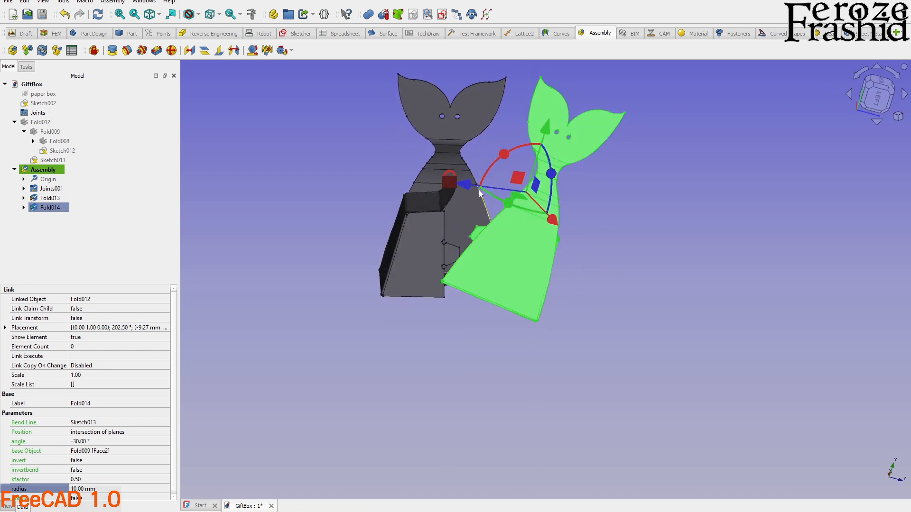
pyautogui.moveTo(480, 194); pyautogui.dragTo(439, 207)
pyautogui.click(86, 204)
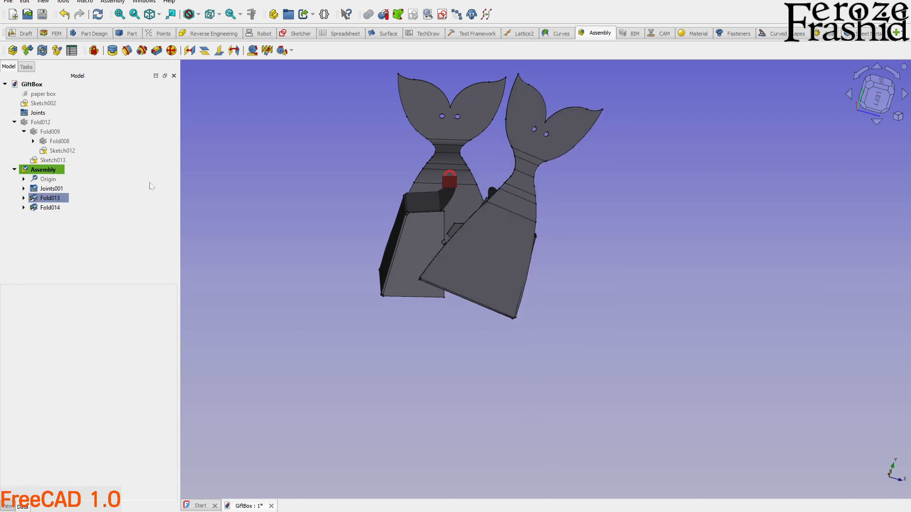
# Solve the assembly and turn Fold014 further so that its back faces outward beside Fold013.
pyautogui.click(45, 54)
pyautogui.moveTo(482, 254); pyautogui.dragTo(470, 280, button='middle')
pyautogui.moveTo(530, 262); pyautogui.dragTo(494, 318, button='middle')
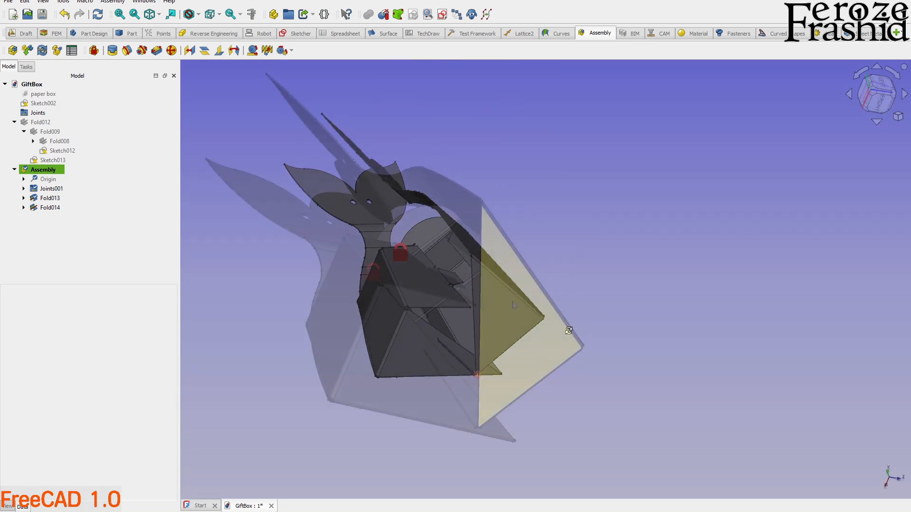
pyautogui.click(61, 239)
pyautogui.click(422, 194)
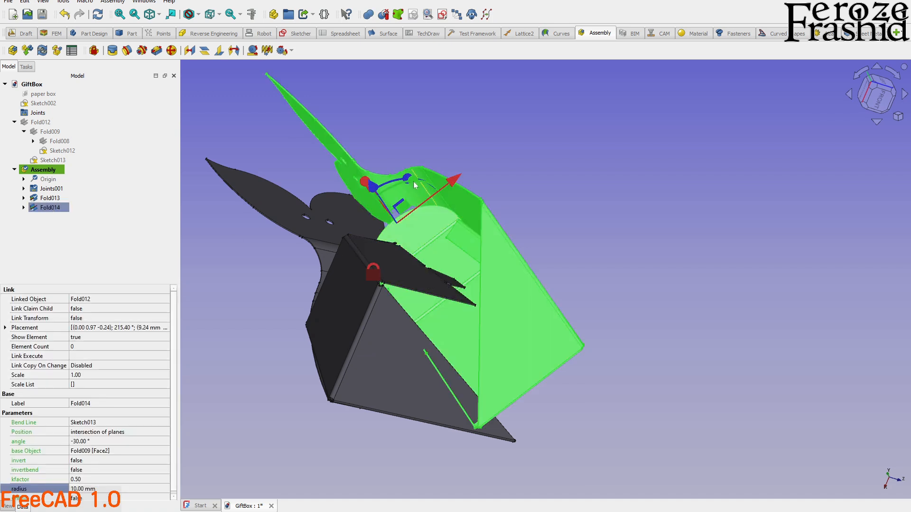
pyautogui.moveTo(445, 227); pyautogui.dragTo(443, 255, button='middle')
pyautogui.moveTo(397, 191); pyautogui.dragTo(365, 217)
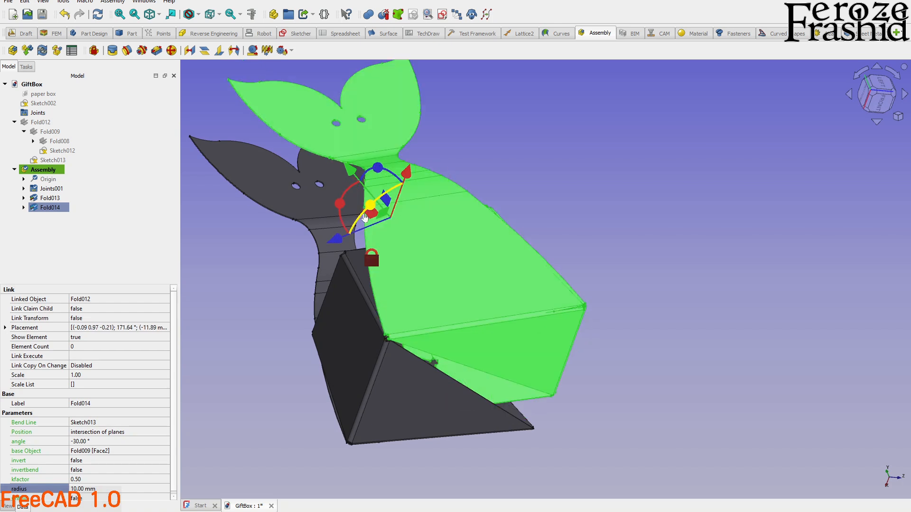
pyautogui.click(135, 275)
# Create a fixed joint with 0 mm offset and 0° rotation between the thin diagonal base edge faces, Face53, of Fold013 and Fold014.
pyautogui.moveTo(273, 325); pyautogui.dragTo(480, 370, button='middle')
pyautogui.scroll(3, 445, 334)
pyautogui.moveTo(445, 334); pyautogui.dragTo(337, 285, button='middle')
pyautogui.scroll(5, 338, 284)
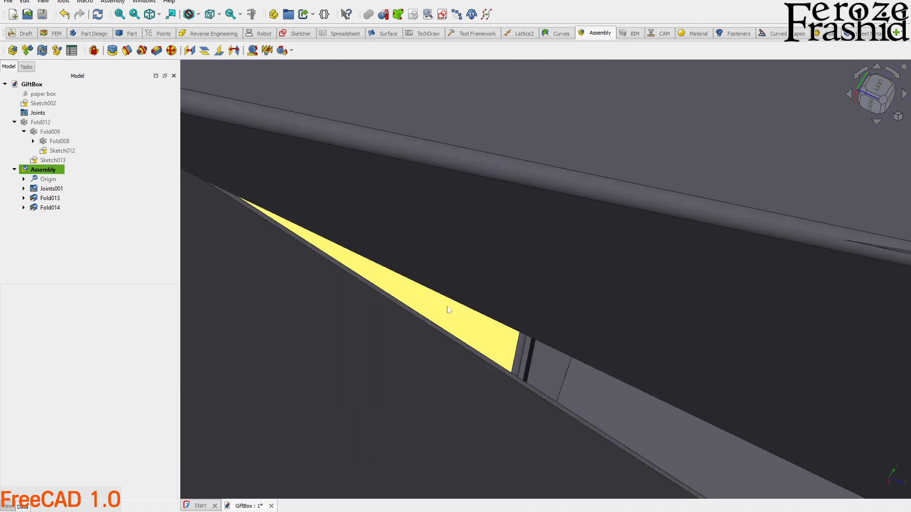
pyautogui.moveTo(474, 301); pyautogui.dragTo(458, 315, button='middle')
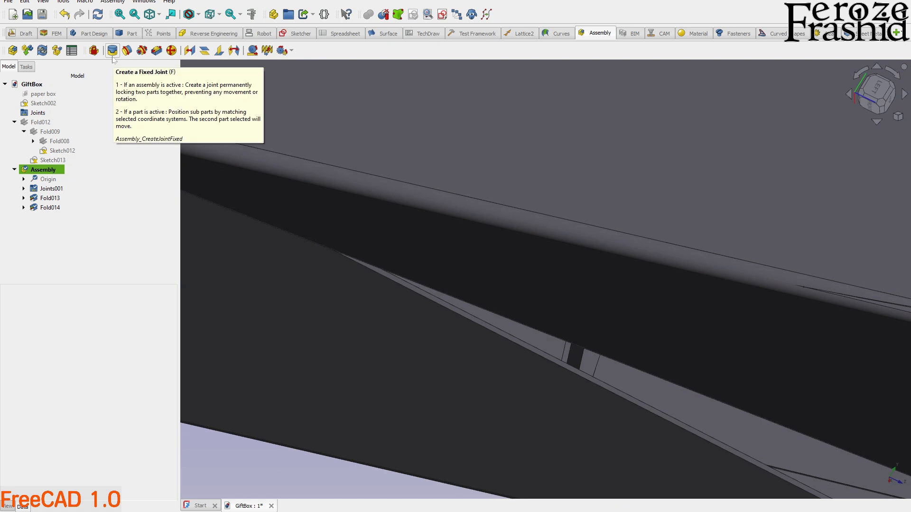
pyautogui.click(113, 58)
pyautogui.scroll(-3, 407, 287)
pyautogui.scroll(4, 541, 303)
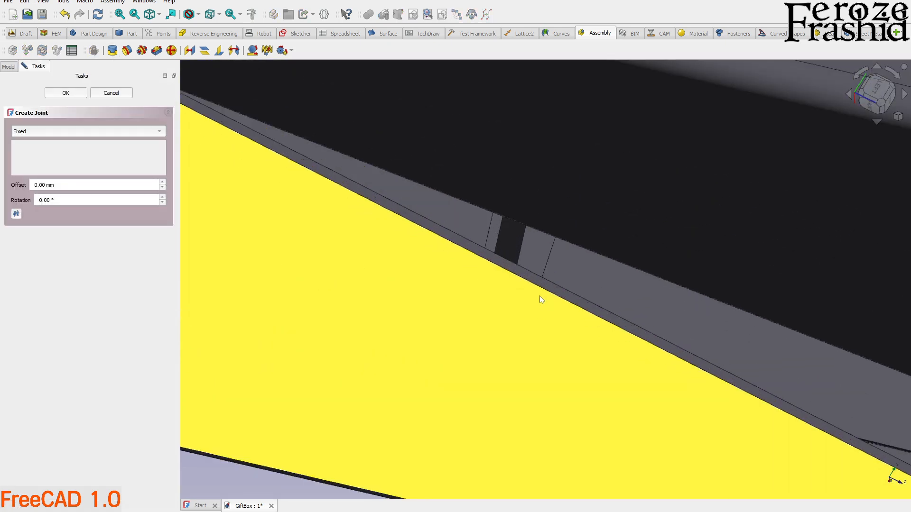
pyautogui.scroll(2, 536, 295)
pyautogui.scroll(2, 477, 249)
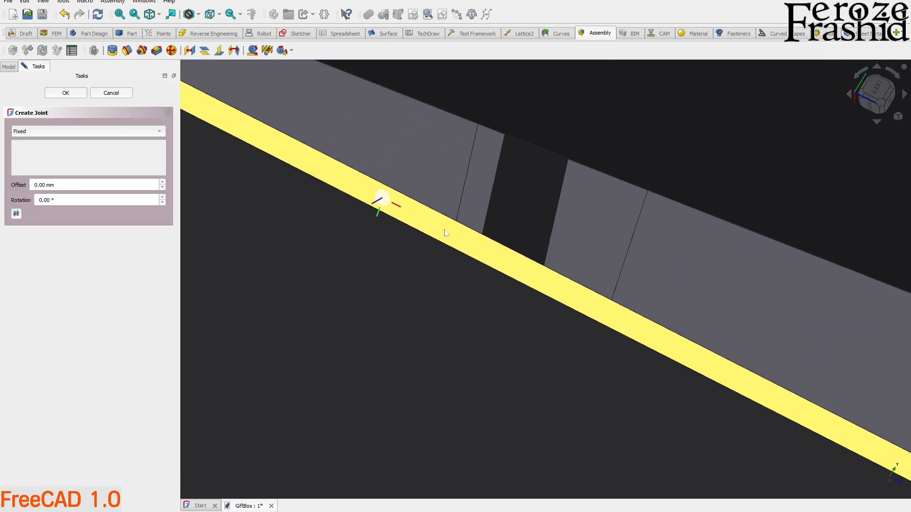
pyautogui.click(432, 230)
pyautogui.moveTo(432, 229); pyautogui.dragTo(425, 257, button='middle')
pyautogui.scroll(3, 425, 259)
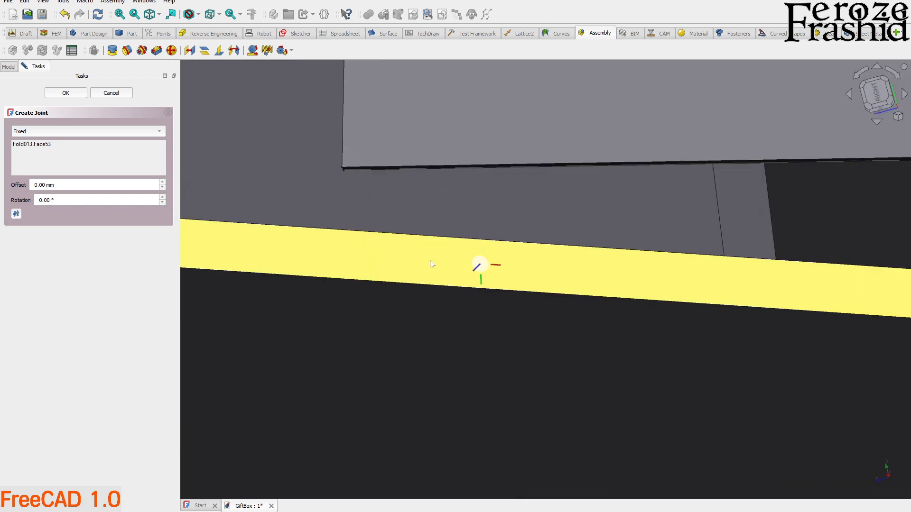
pyautogui.click(440, 264)
pyautogui.scroll(-5, 437, 261)
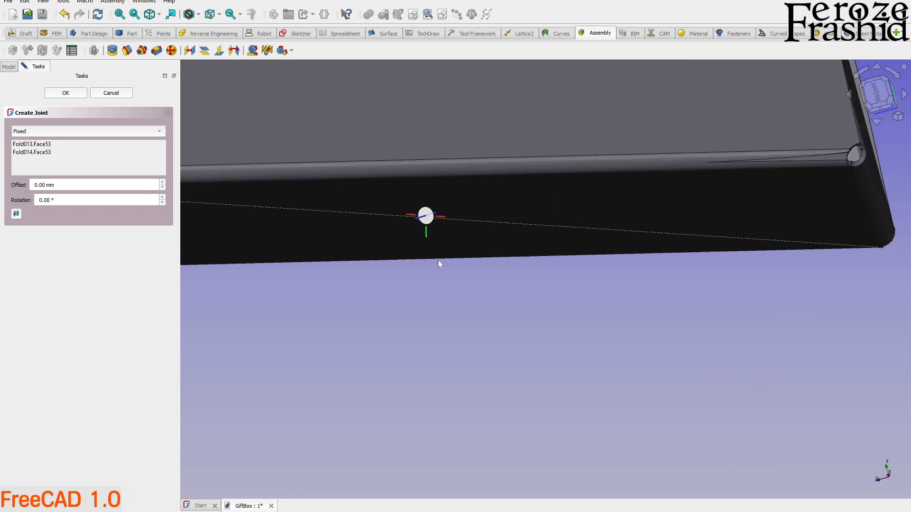
pyautogui.moveTo(438, 261); pyautogui.dragTo(623, 189, button='middle')
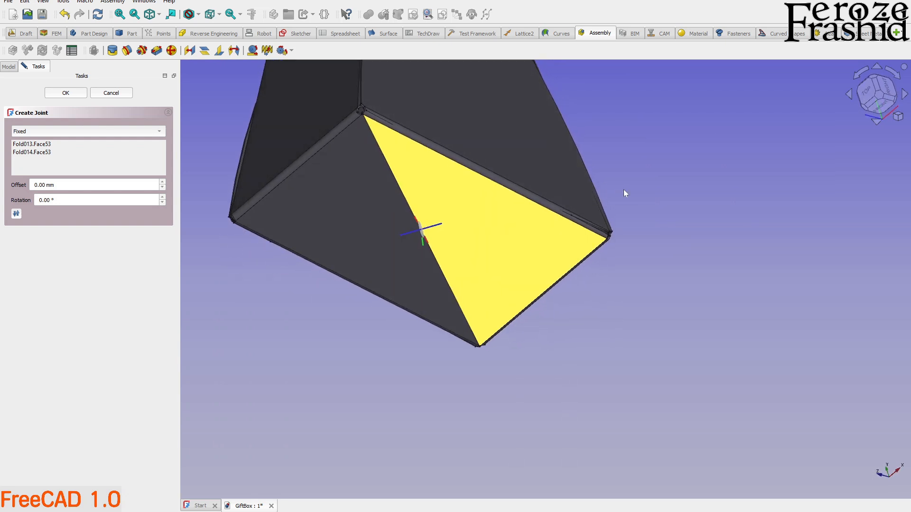
pyautogui.click(76, 97)
# Set the bend angle of the source fold, Fold012, to -35°.
pyautogui.moveTo(388, 189); pyautogui.dragTo(470, 317, button='middle')
pyautogui.scroll(5, 425, 156)
pyautogui.moveTo(440, 224); pyautogui.dragTo(482, 224, button='middle')
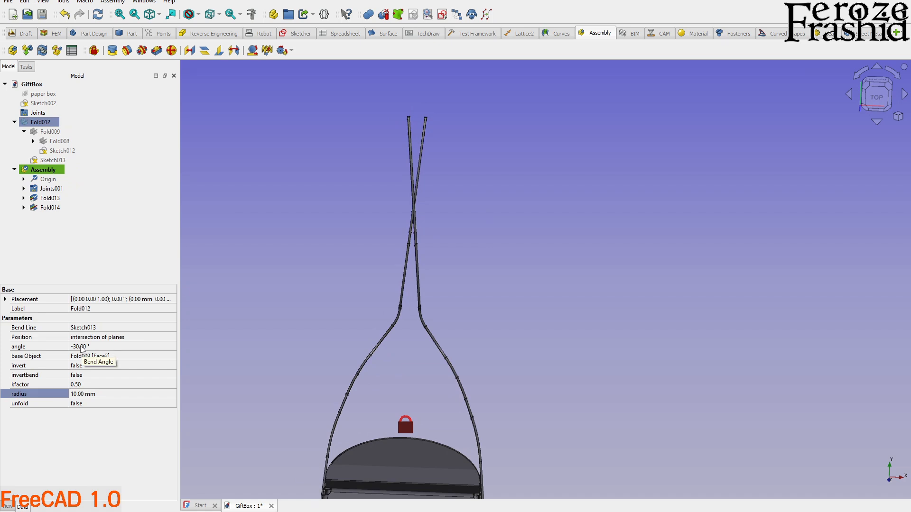
pyautogui.doubleClick(81, 348)
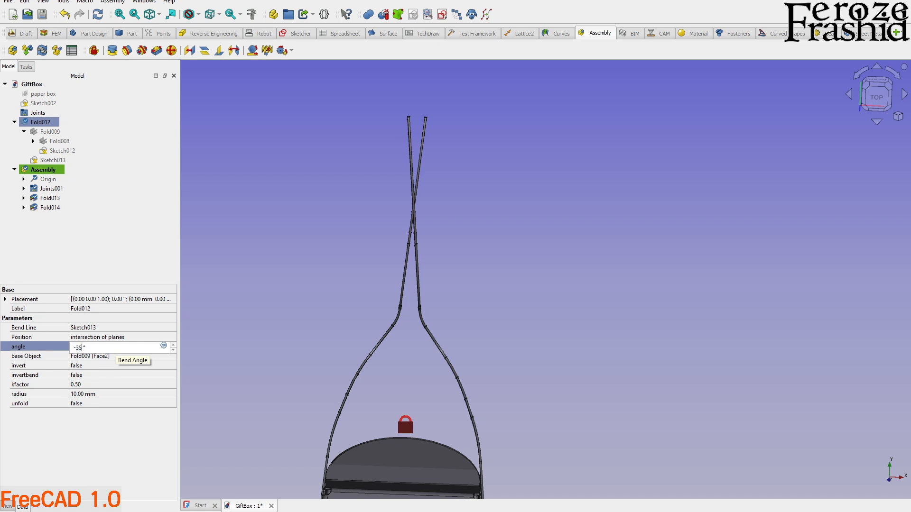
pyautogui.write('-35')
pyautogui.press('Return')
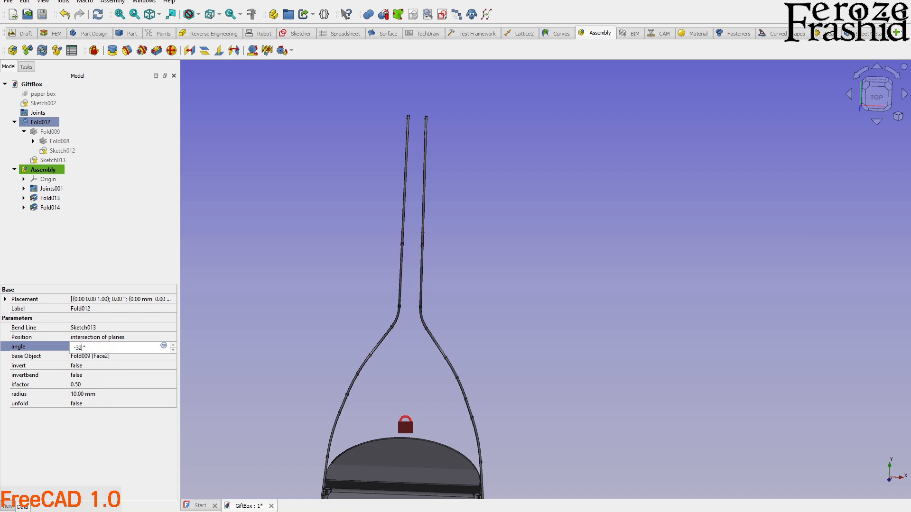
# Set Fold012's bend angle to -32° and check the gap between the two tails.
pyautogui.press('Return')
pyautogui.click(285, 317)
pyautogui.moveTo(323, 320); pyautogui.dragTo(348, 327, button='middle')
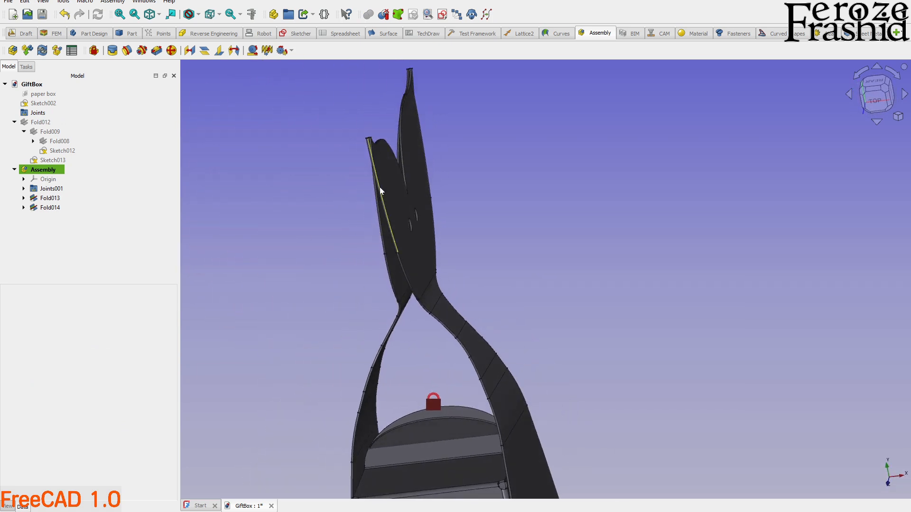
pyautogui.moveTo(369, 168); pyautogui.dragTo(493, 221, button='middle')
pyautogui.moveTo(542, 217); pyautogui.dragTo(542, 209, button='middle')
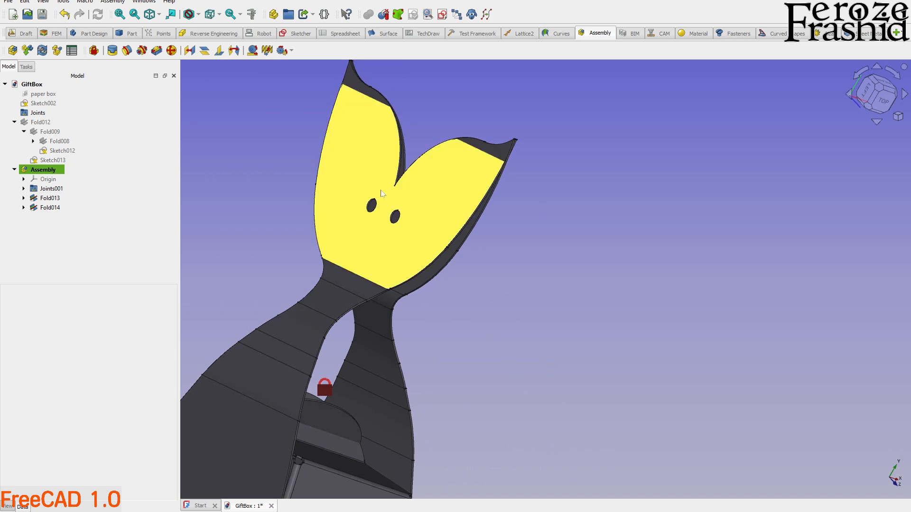
pyautogui.moveTo(388, 194); pyautogui.dragTo(270, 203, button='middle')
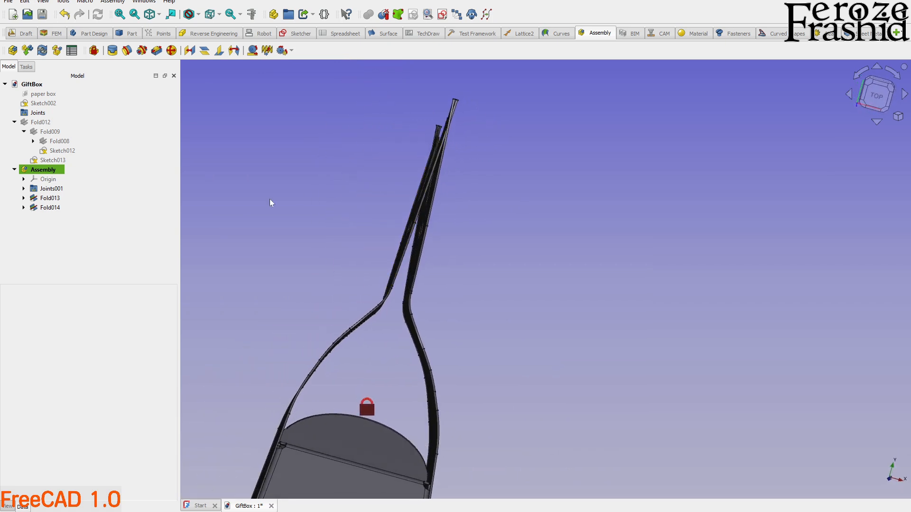
# Try a bend angle of -31° on Fold012, and set it to -33°.
pyautogui.click(42, 122)
pyautogui.click(83, 347)
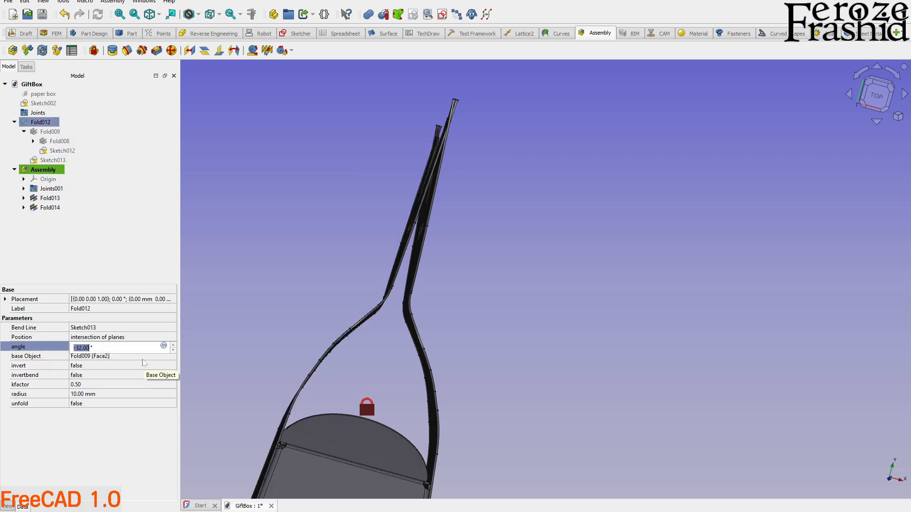
pyautogui.press('Return')
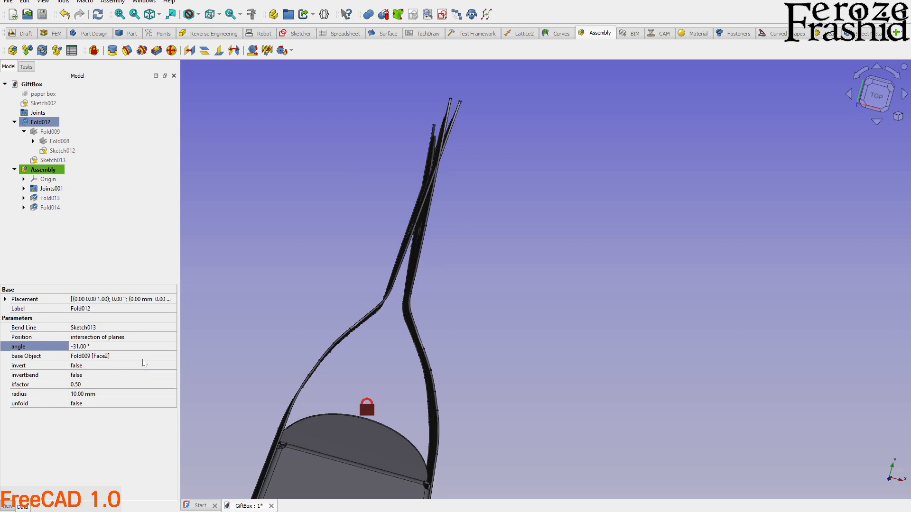
pyautogui.click(122, 347)
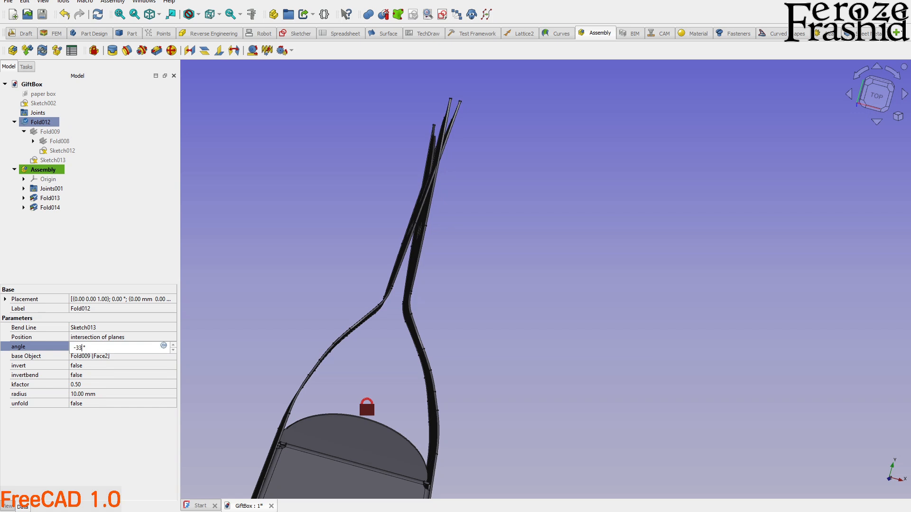
pyautogui.press('Return')
# Examine the assembled gift box from several sides, including the overlapping top flaps, the tails and the side panels.
pyautogui.moveTo(372, 215); pyautogui.dragTo(192, 306, button='middle')
pyautogui.scroll(5, 555, 344)
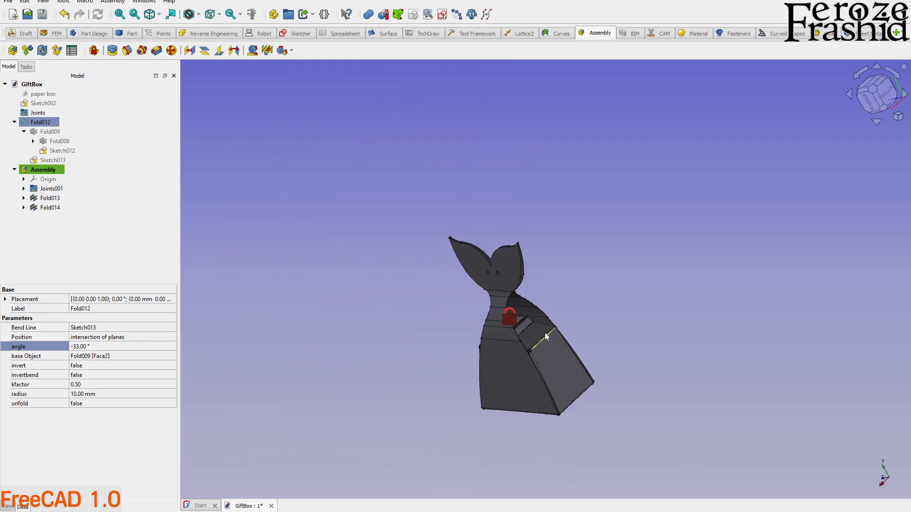
pyautogui.scroll(3, 565, 350)
pyautogui.moveTo(539, 307); pyautogui.dragTo(449, 215, button='middle')
pyautogui.scroll(3, 470, 213)
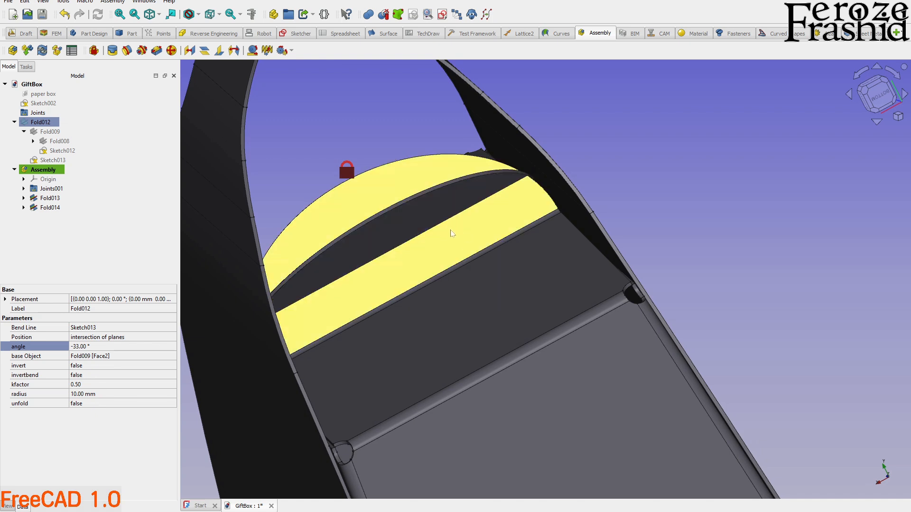
pyautogui.scroll(-5, 452, 233)
pyautogui.moveTo(431, 266); pyautogui.dragTo(467, 382, button='middle')
pyautogui.scroll(-4, 612, 405)
pyautogui.scroll(4, 467, 385)
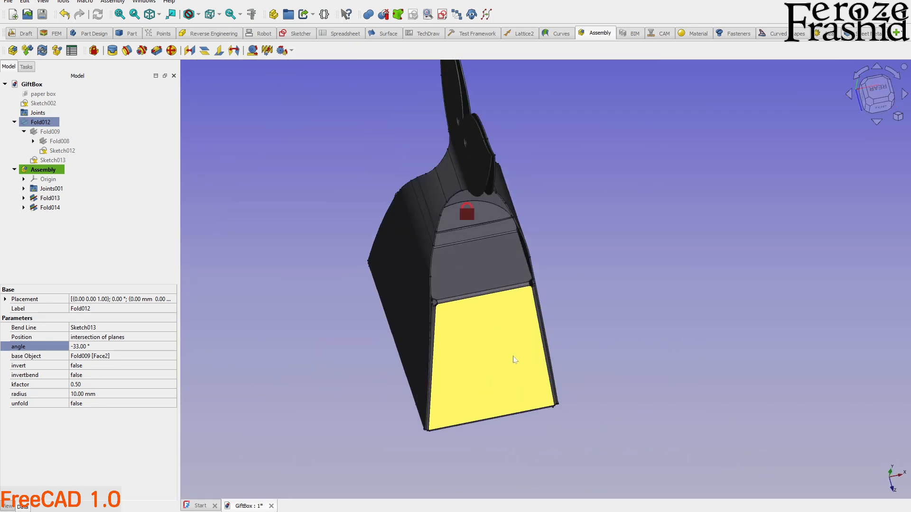
# Clear the selection in the model and collapse the Assembly branch of the model tree.
pyautogui.click(460, 188)
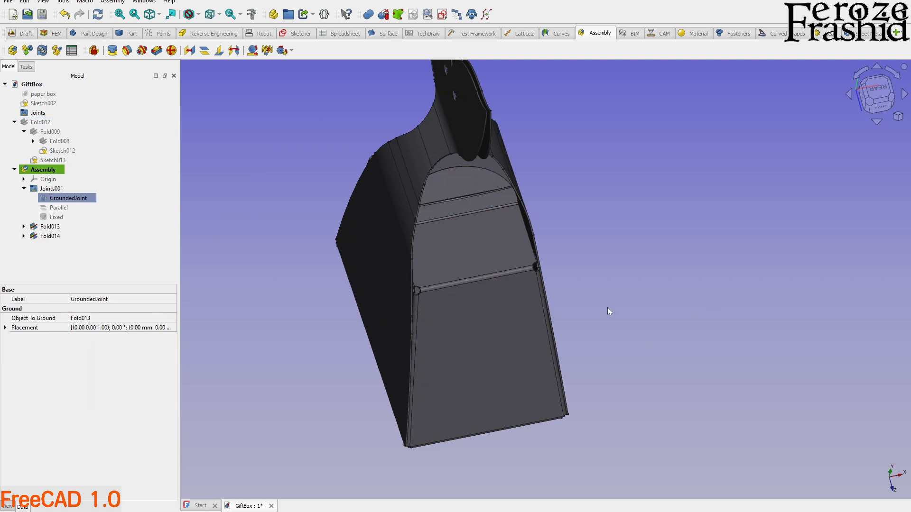
pyautogui.click(696, 304)
pyautogui.click(14, 169)
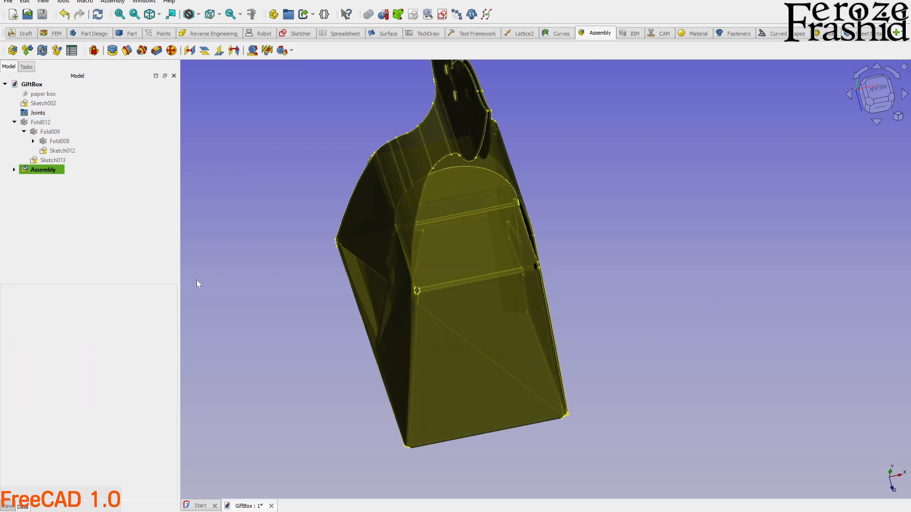
# Examine the closed gift box around its tails, top opening and tapered side panels.
pyautogui.moveTo(490, 392); pyautogui.dragTo(505, 297, button='middle')
pyautogui.scroll(4, 489, 347)
pyautogui.moveTo(489, 347); pyautogui.dragTo(401, 319, button='middle')
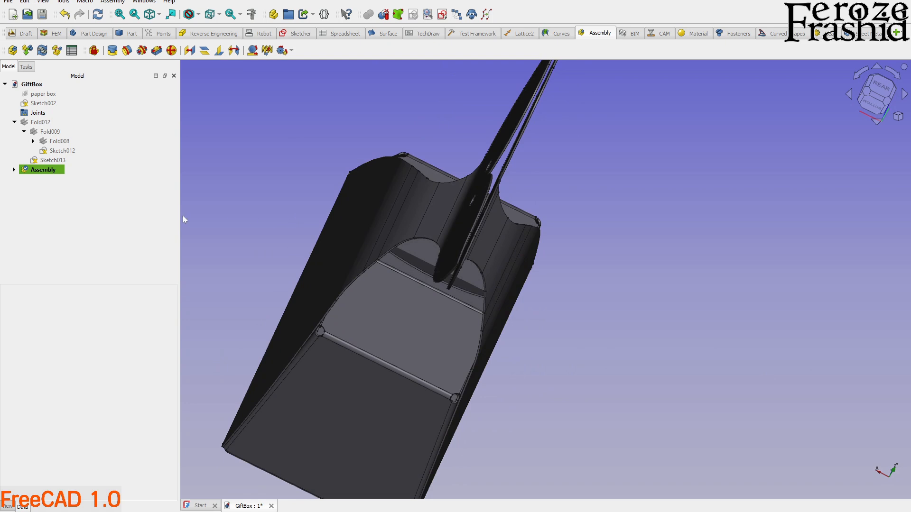
pyautogui.moveTo(400, 257); pyautogui.dragTo(480, 307, button='middle')
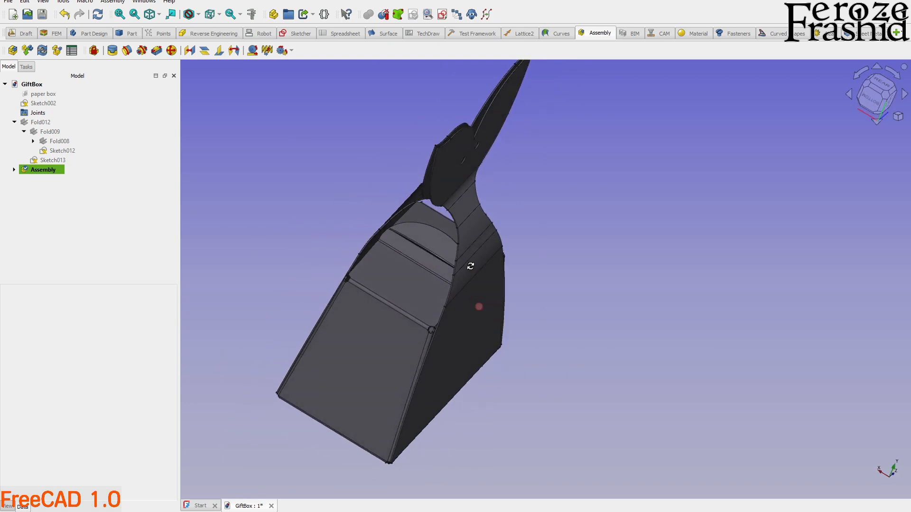
pyautogui.moveTo(521, 329); pyautogui.dragTo(523, 273, button='middle')
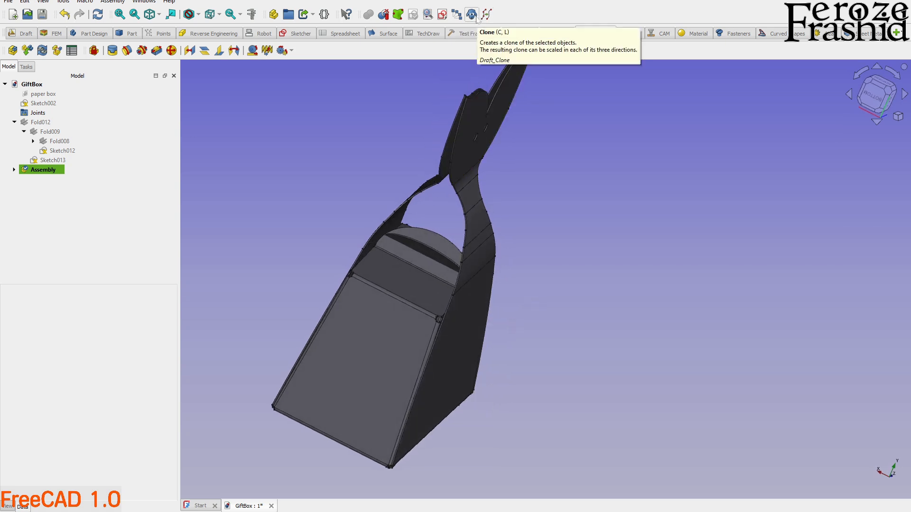
pyautogui.moveTo(468, 311)
pyautogui.mouseDown(button='middle')
pyautogui.moveTo(539, 286)
pyautogui.moveTo(652, 339)
pyautogui.moveTo(503, 351)
pyautogui.moveTo(616, 171)
pyautogui.moveTo(435, 254)
pyautogui.moveTo(415, 329)
pyautogui.moveTo(498, 319)
pyautogui.moveTo(301, 313)
pyautogui.moveTo(469, 347)
pyautogui.moveTo(429, 349)
pyautogui.mouseUp(button='middle')
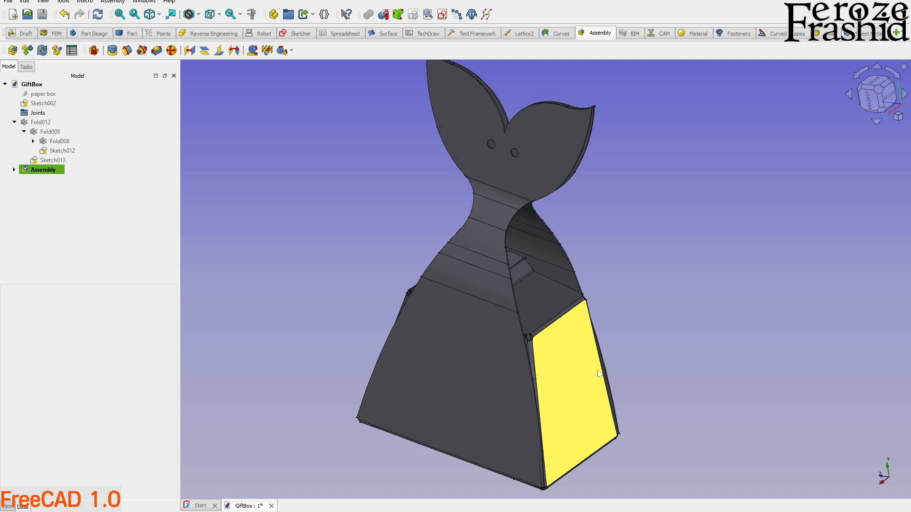
pyautogui.scroll(-1, 593, 373)
pyautogui.scroll(2, 579, 380)
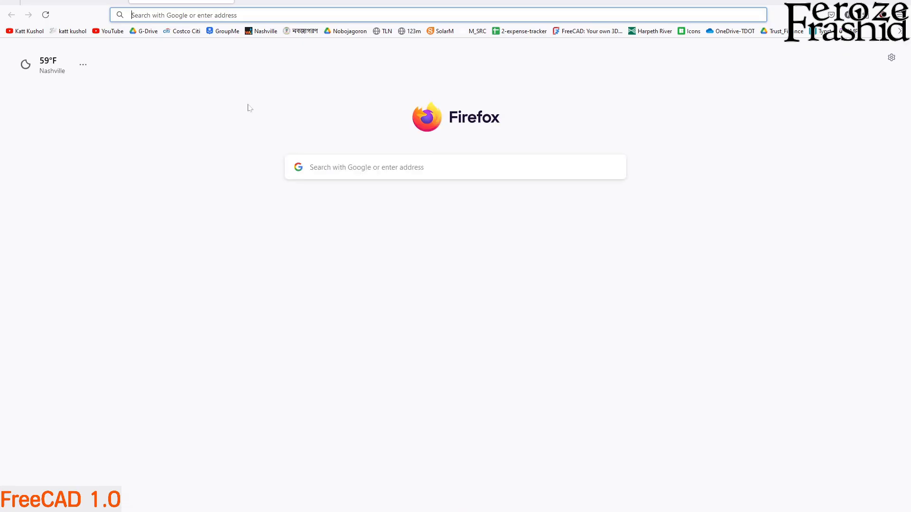
# Switch to Firefox, open lens.ondsel.com and log in to the Ondsel Lens account.
pyautogui.hotkey('ctrl', 'l')
pyautogui.write('len')
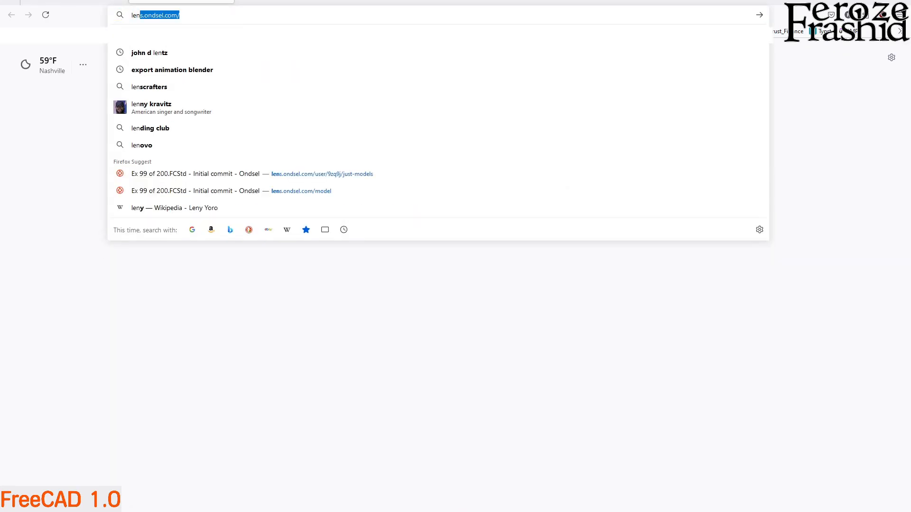
pyautogui.press('Return')
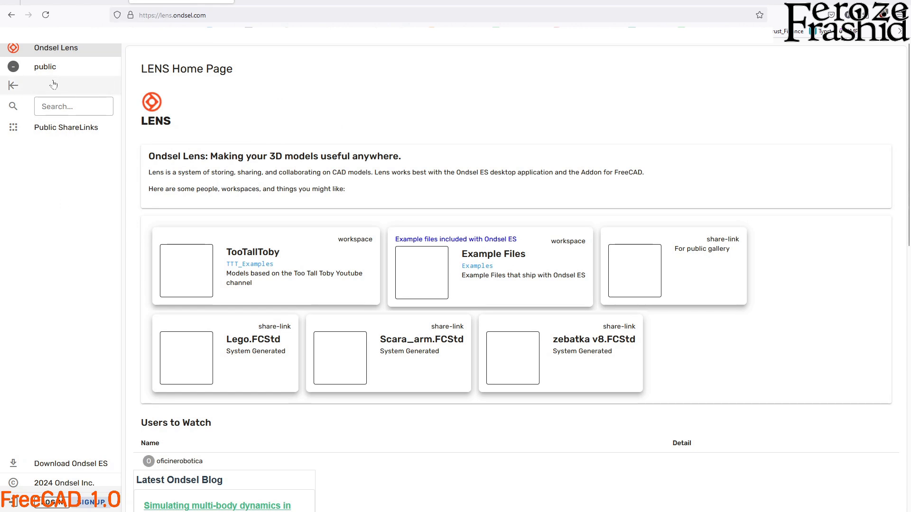
pyautogui.click(54, 504)
pyautogui.click(453, 215)
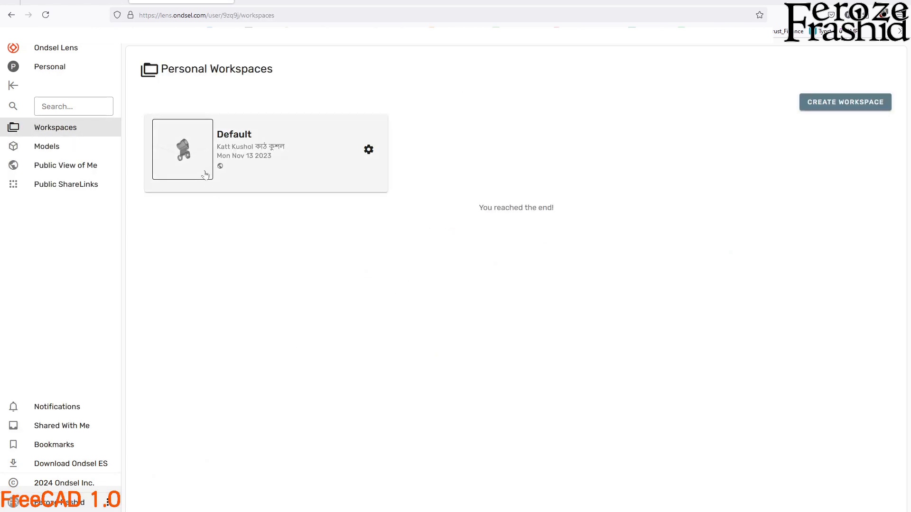
# Open the Default workspace and look through the model files stored in it.
pyautogui.click(233, 153)
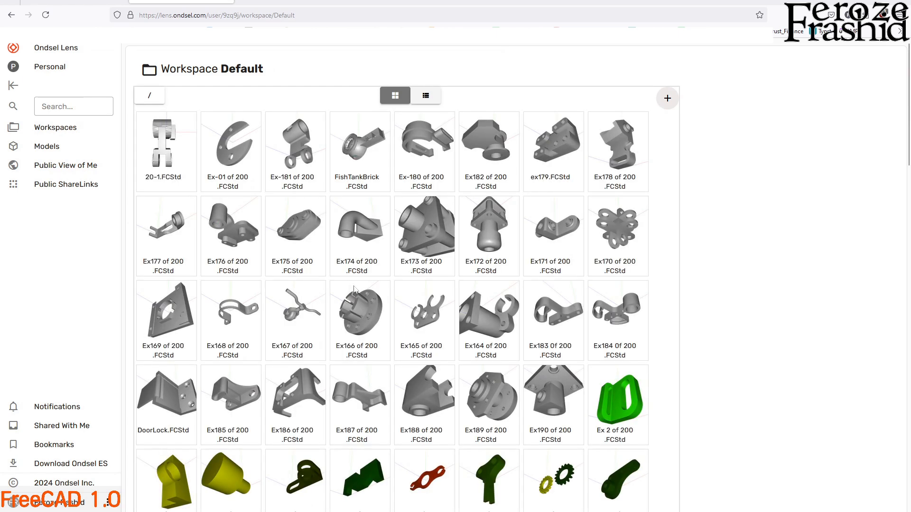
pyautogui.scroll(-3, 386, 346)
pyautogui.scroll(-9, 386, 345)
pyautogui.scroll(12, 441, 404)
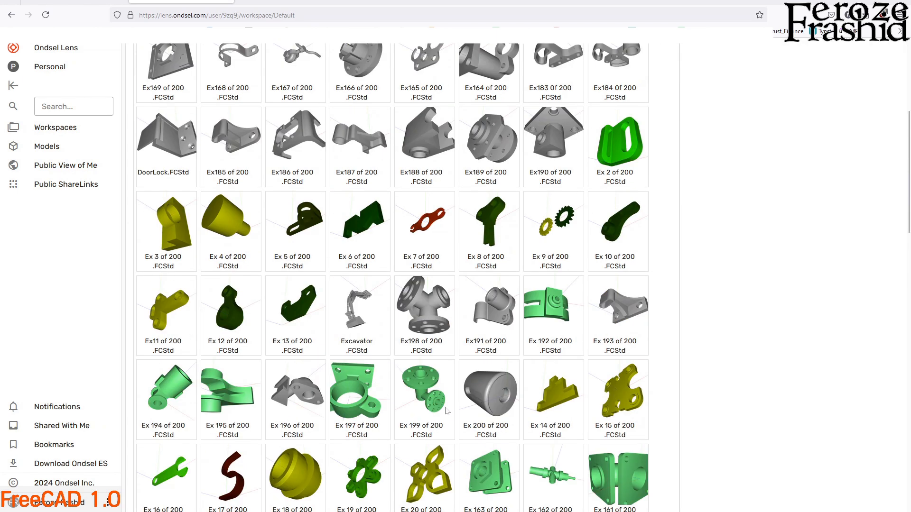
# Save the gift box document in FreeCAD and upload GiftBox.FCStd to Ondsel Lens as a new model with an automatically generated public link.
pyautogui.click(60, 147)
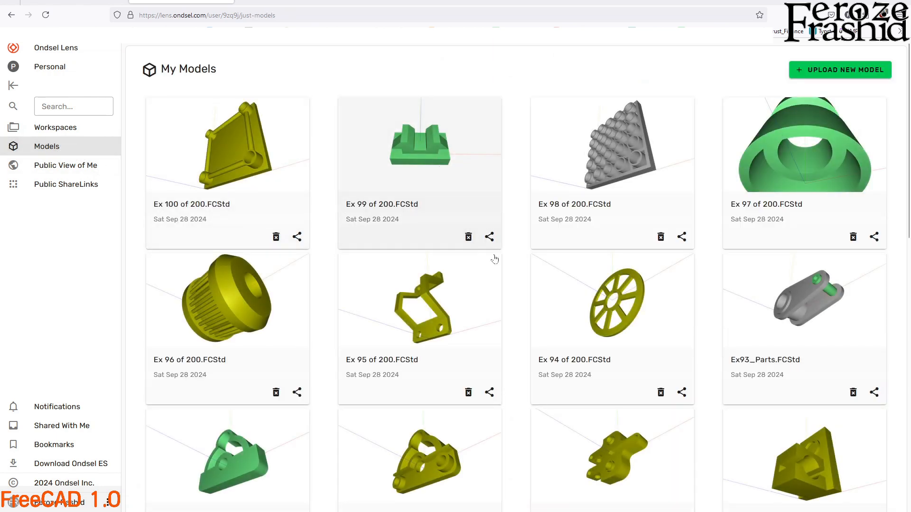
pyautogui.click(840, 71)
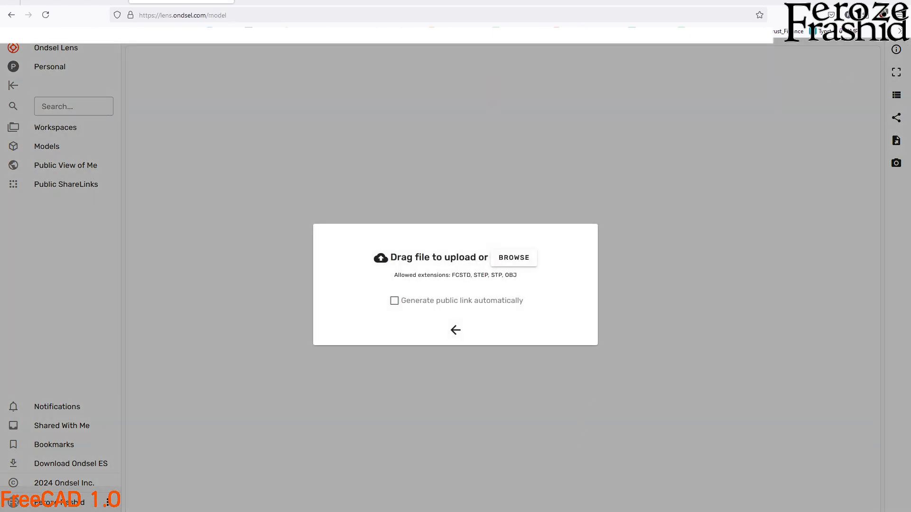
pyautogui.hotkey('alt', 'Tab')
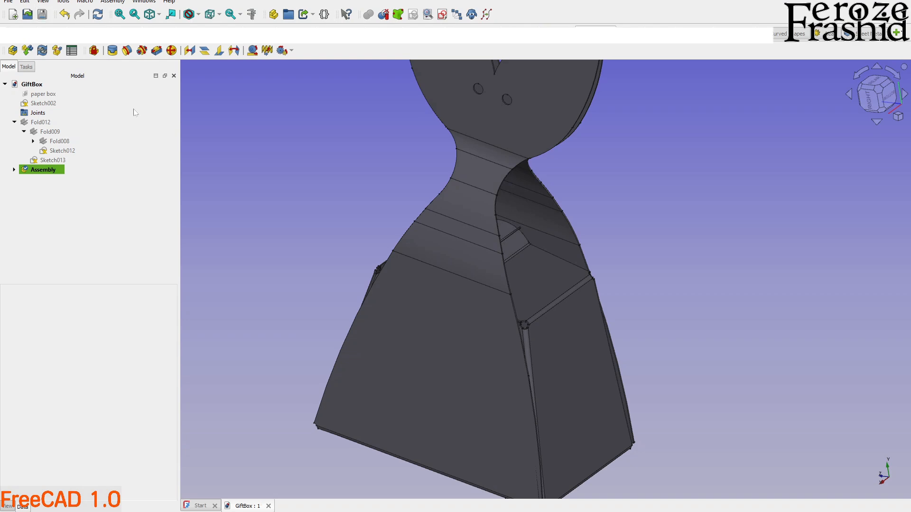
pyautogui.scroll(-2, 397, 339)
pyautogui.hotkey('alt', 'Tab')
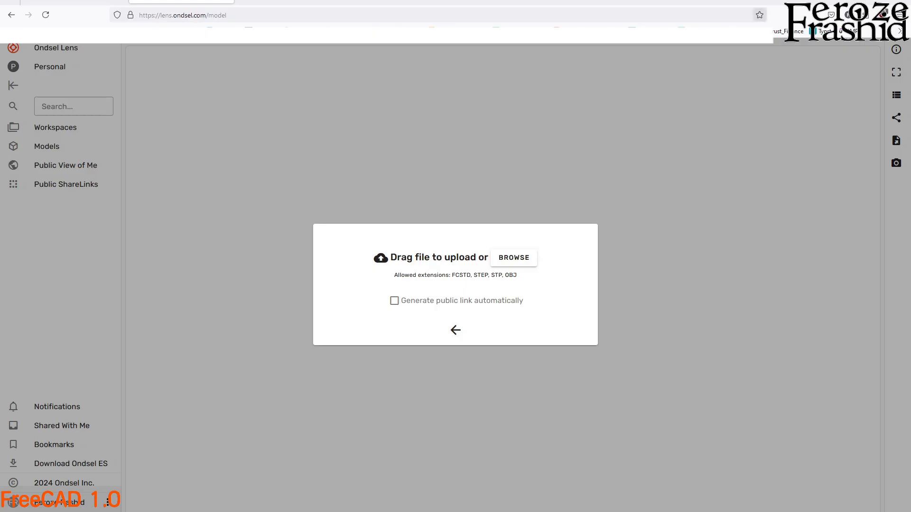
pyautogui.click(513, 259)
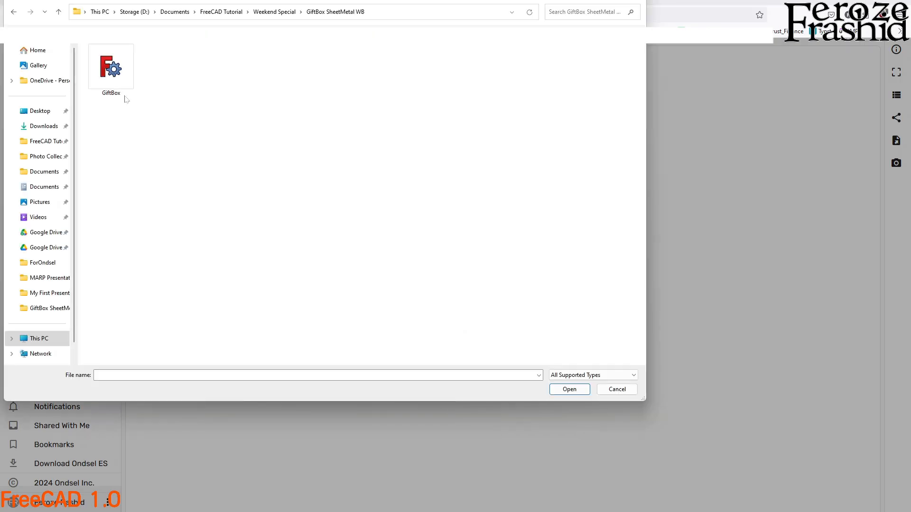
pyautogui.doubleClick(117, 71)
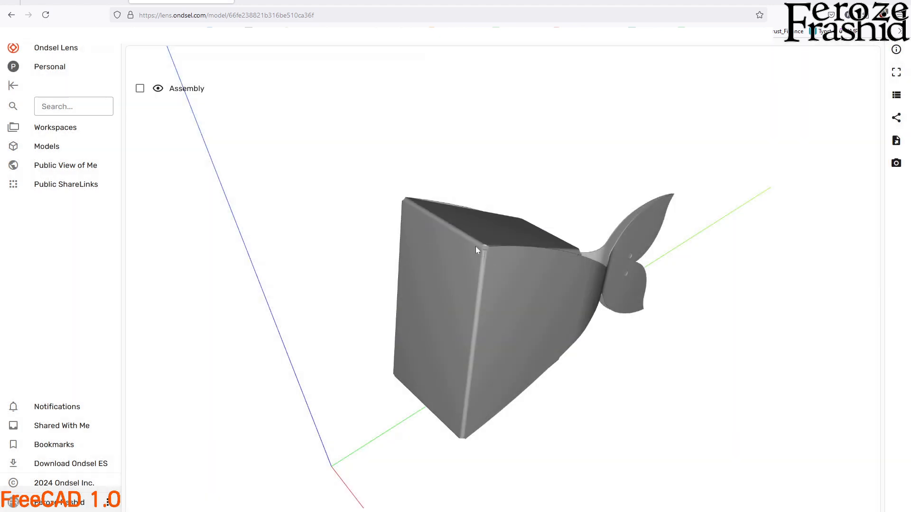
# Inspect the uploaded gift box in the web viewer from several directions, including the tails and the open top.
pyautogui.moveTo(475, 246); pyautogui.dragTo(426, 295, button='middle')
pyautogui.moveTo(507, 266); pyautogui.dragTo(520, 366)
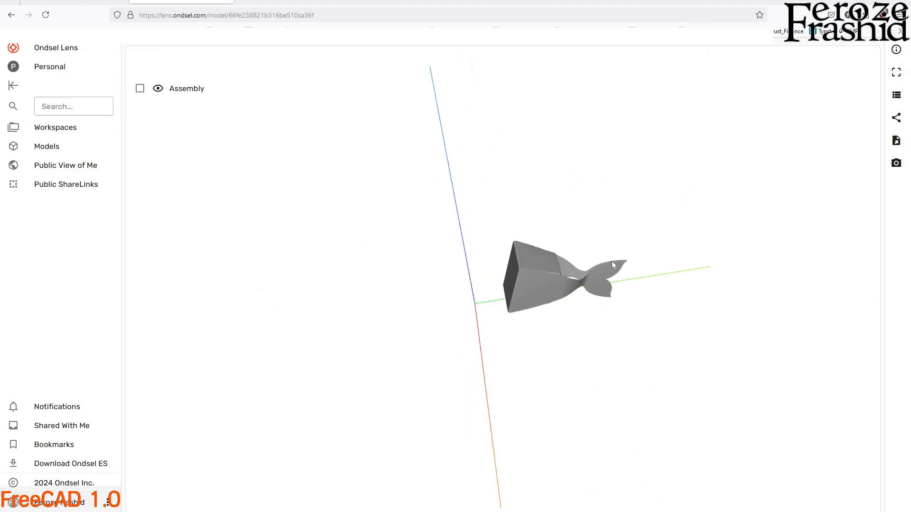
pyautogui.scroll(10, 602, 288)
pyautogui.moveTo(658, 288); pyautogui.dragTo(636, 318)
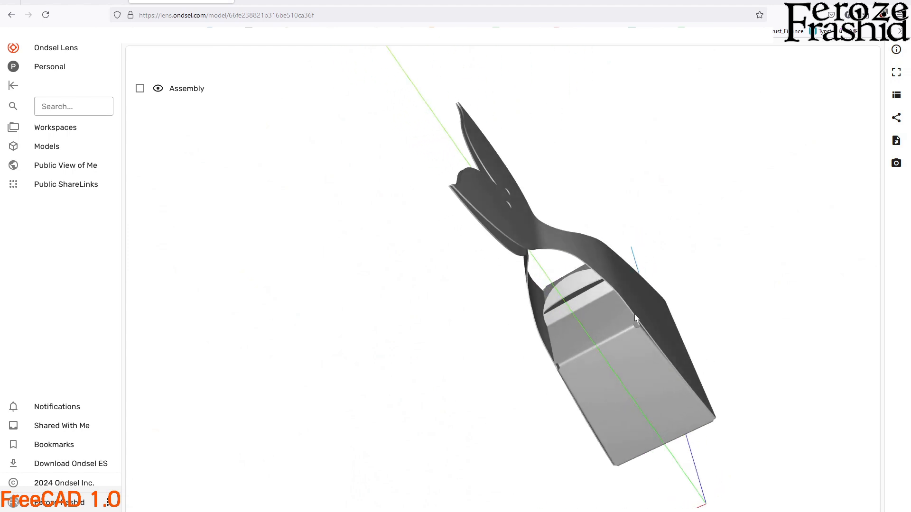
# Open the uploaded model's public share link, select its web address and view the shared gift box.
pyautogui.click(896, 118)
pyautogui.click(413, 127)
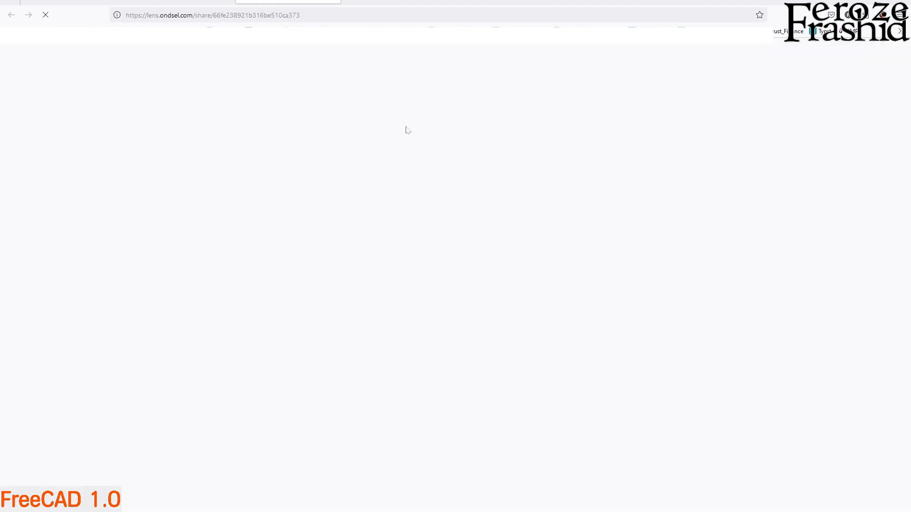
pyautogui.hotkey('ctrl', 'l')
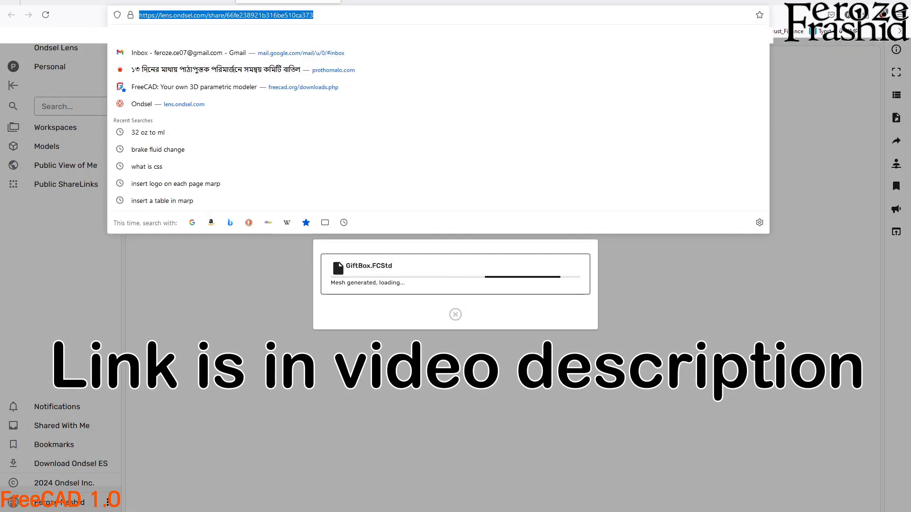
pyautogui.click(246, 313)
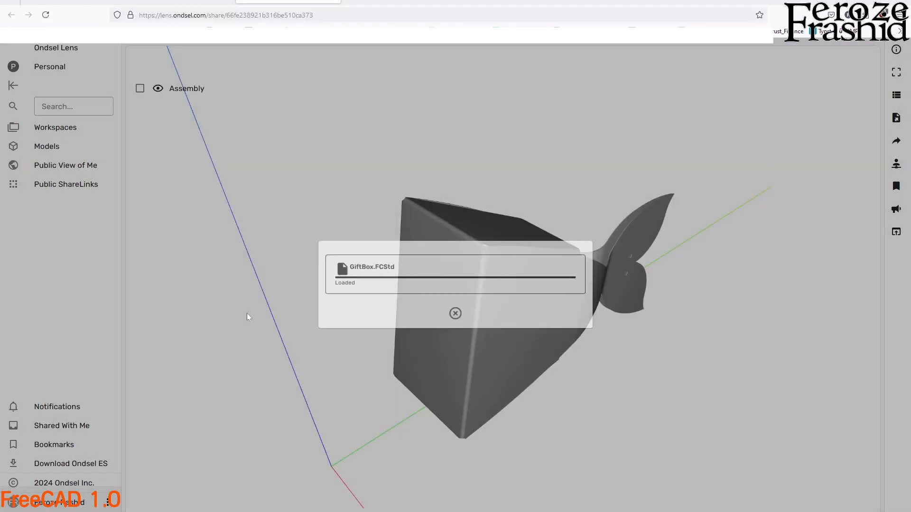
pyautogui.moveTo(460, 264); pyautogui.dragTo(437, 330)
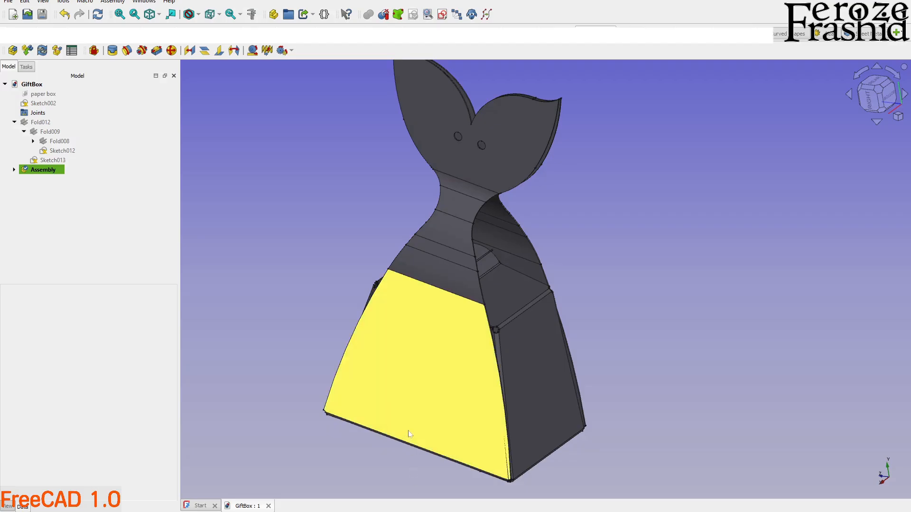
# Switch back to FreeCAD and review the finished gift box assembly from its side and top.
pyautogui.moveTo(520, 331); pyautogui.dragTo(565, 287, button='middle')
pyautogui.scroll(5, 565, 286)
pyautogui.moveTo(507, 294); pyautogui.dragTo(484, 353, button='middle')
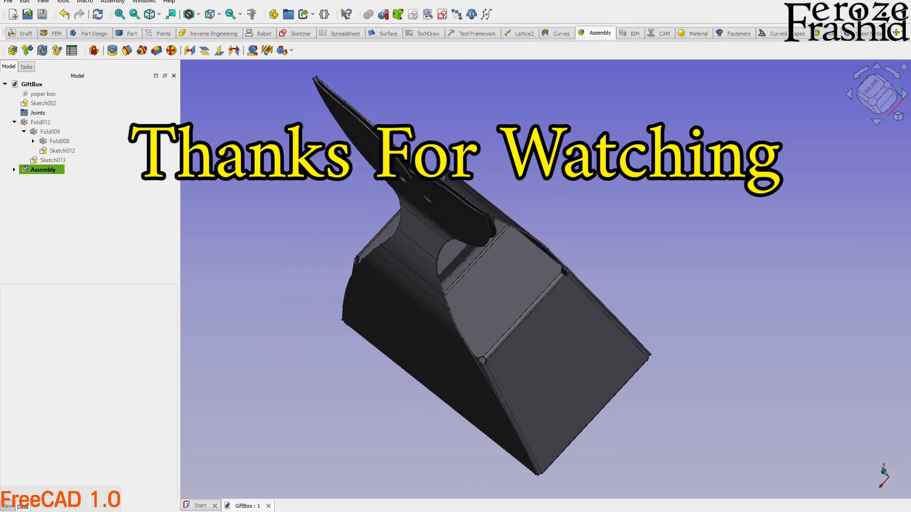